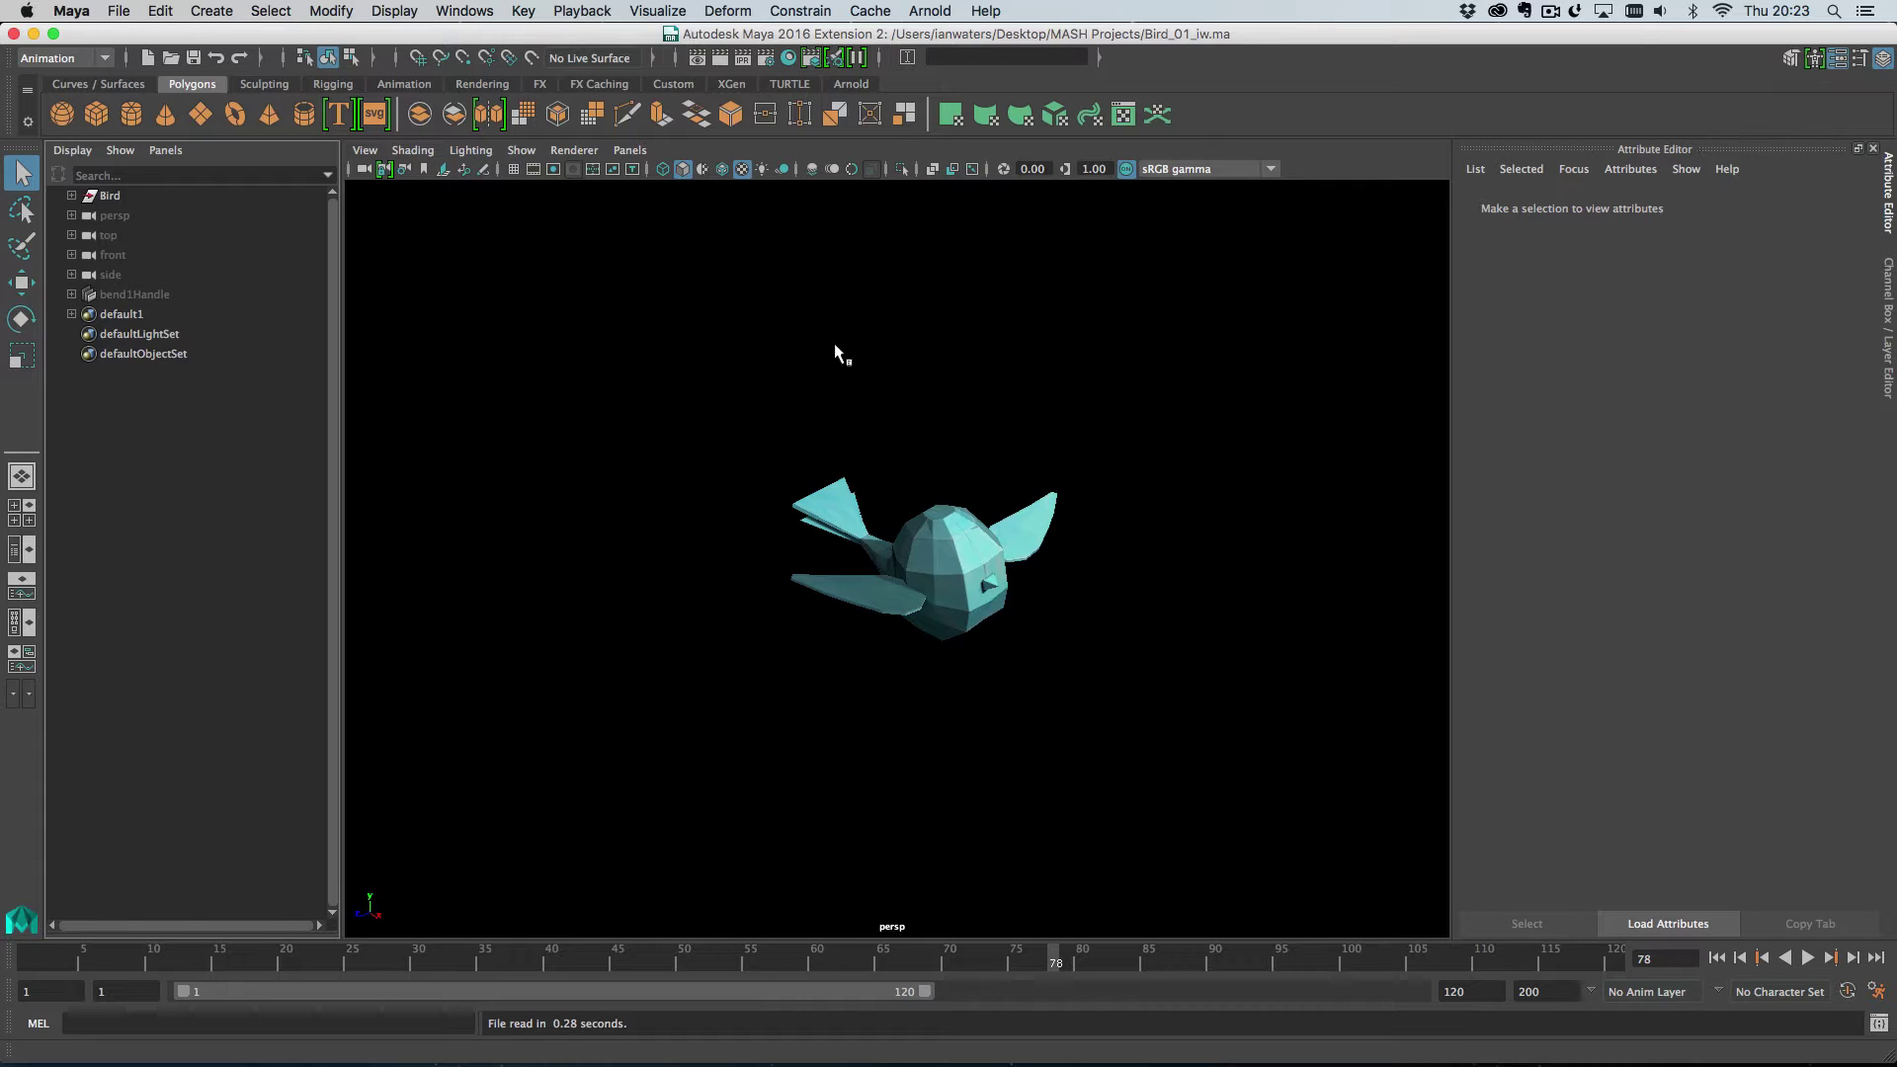
- Play the bird's animation, then select its wing and body to inspect their animated transform attributes
left_click(1808, 958)
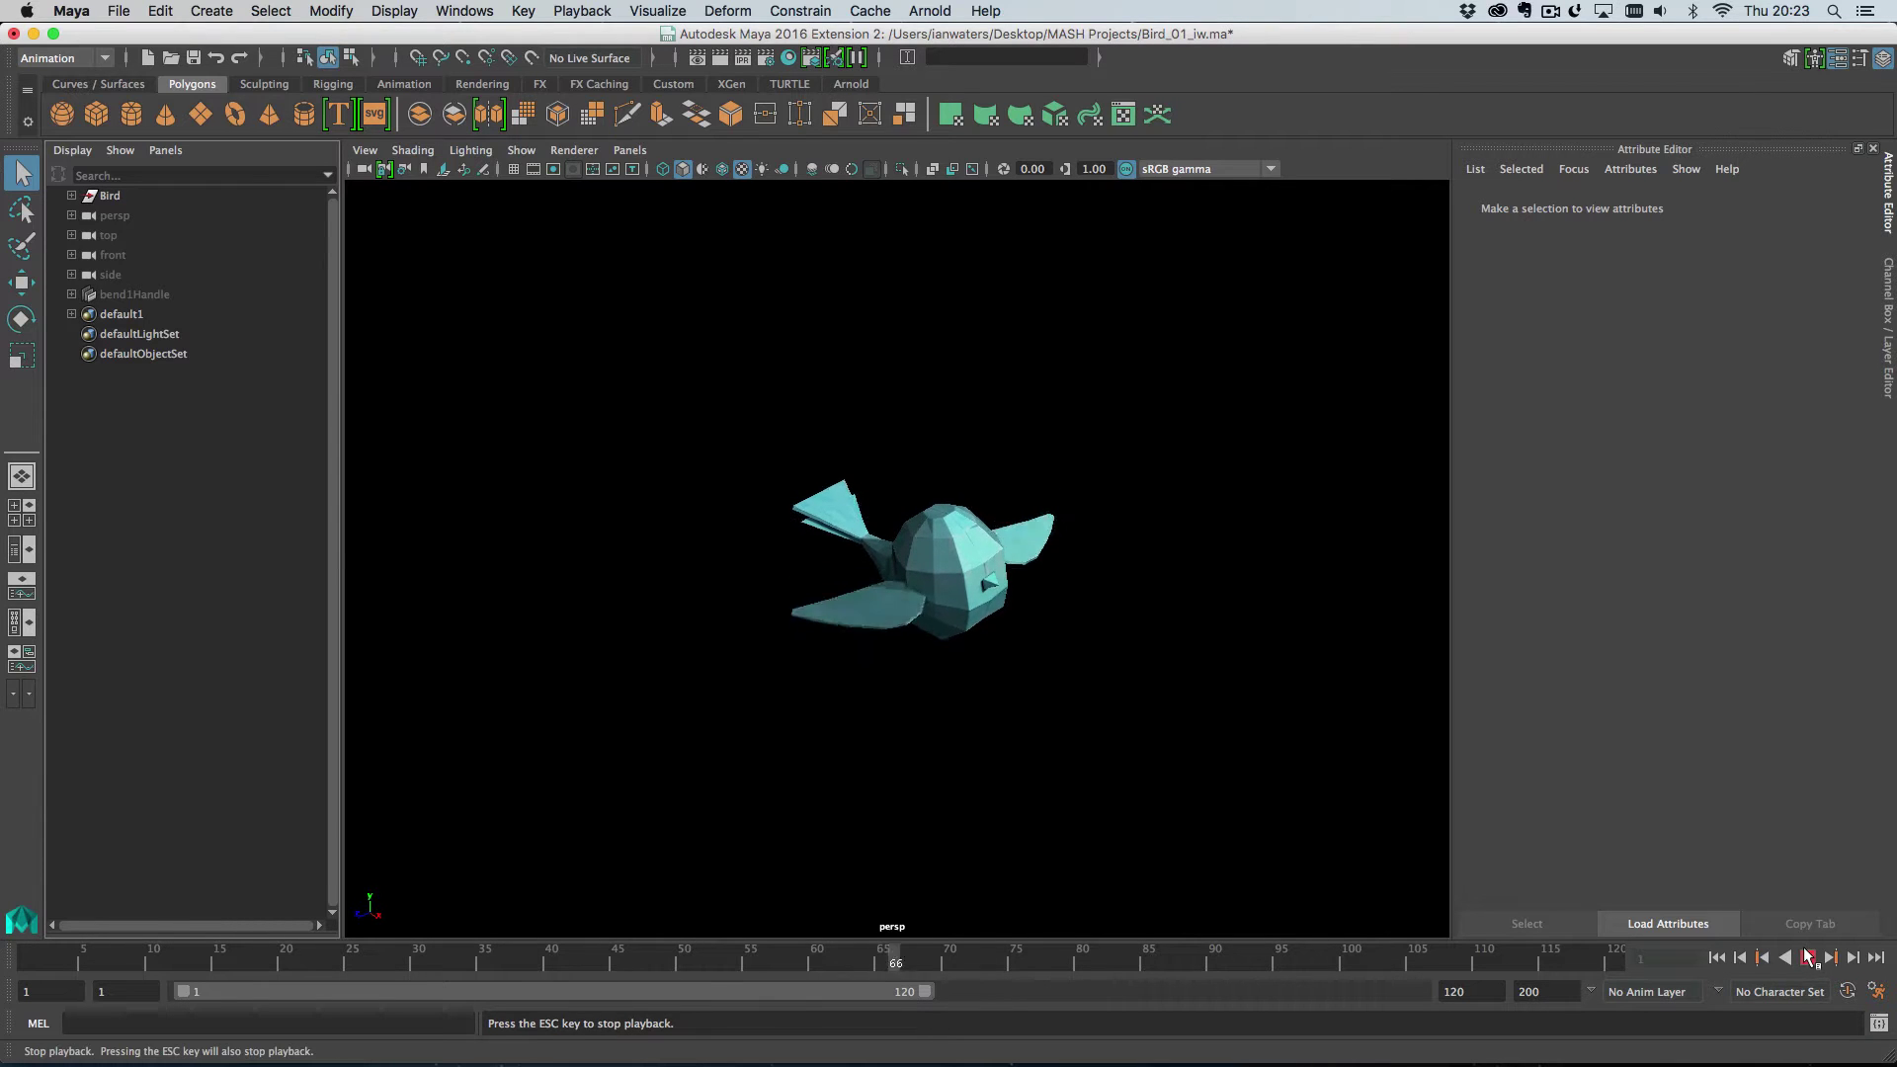
key("Escape")
left_click(872, 599)
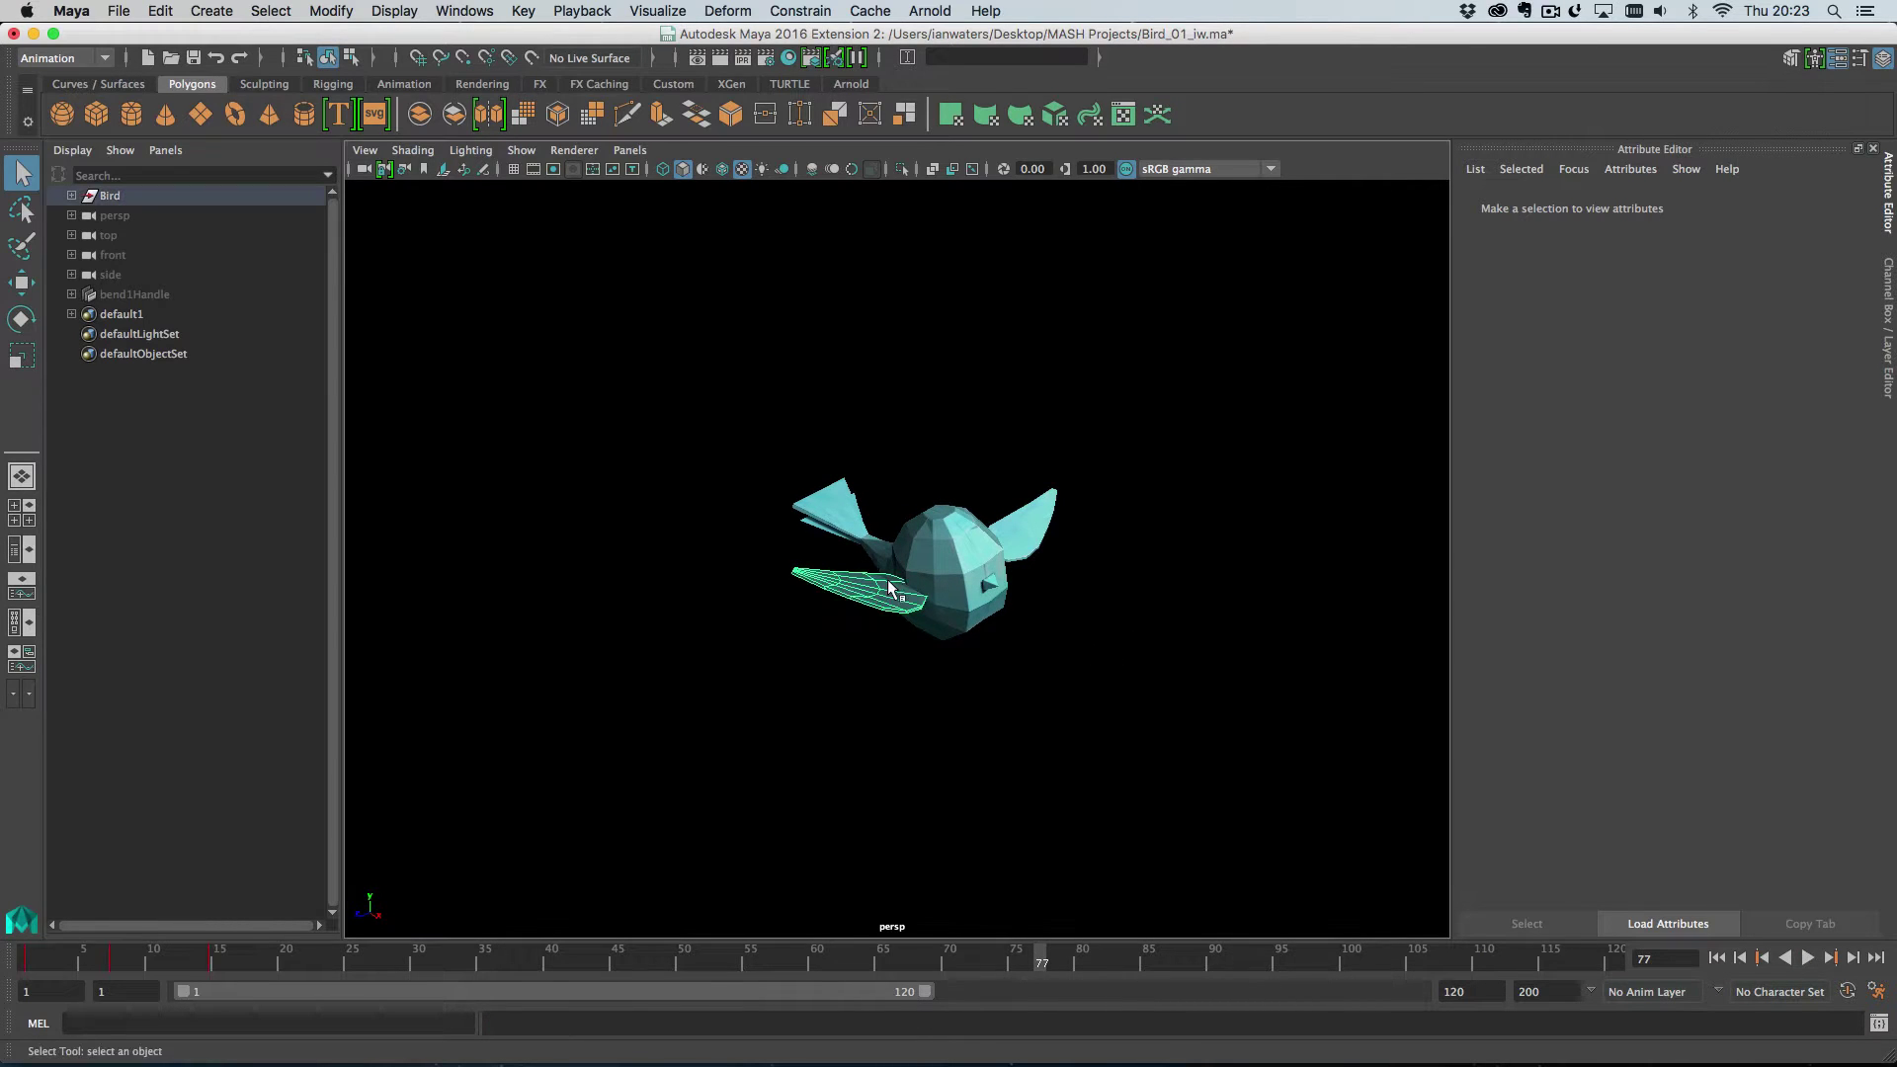
left_click(1532, 198)
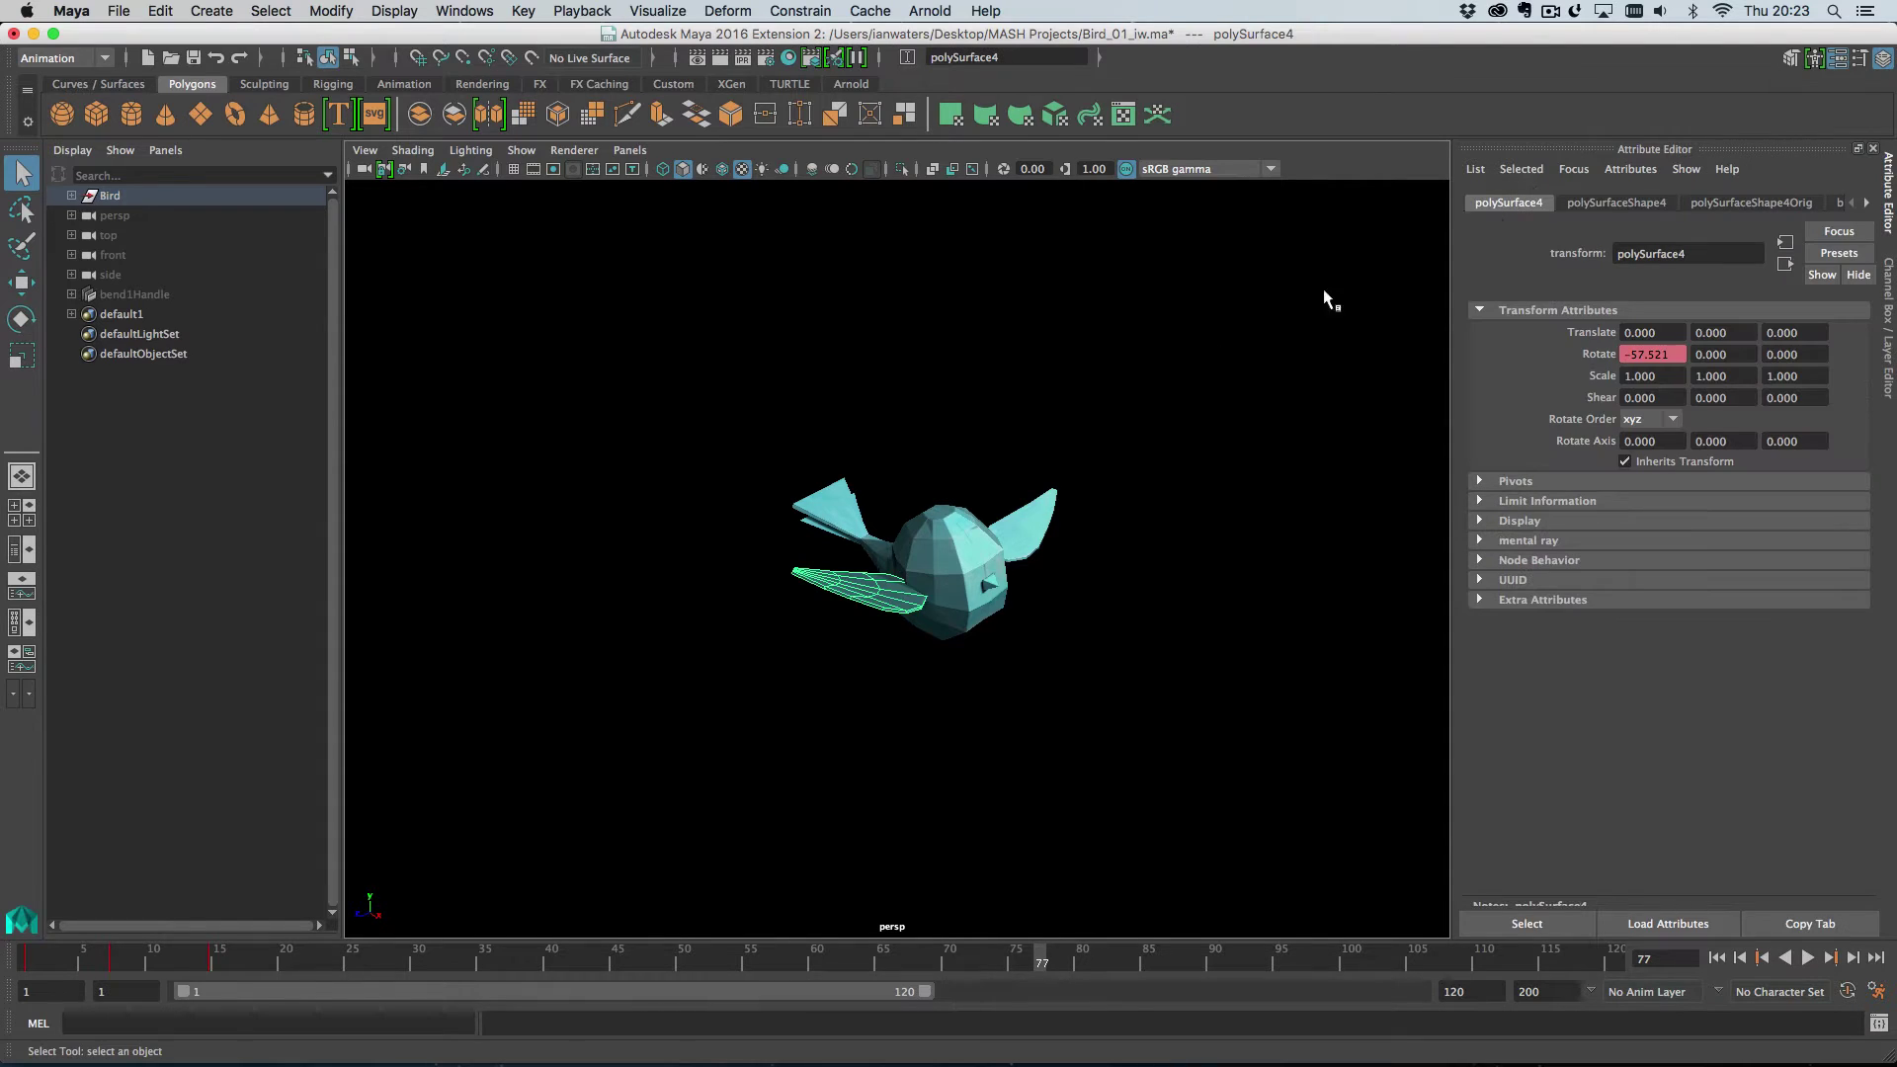
left_click(975, 514)
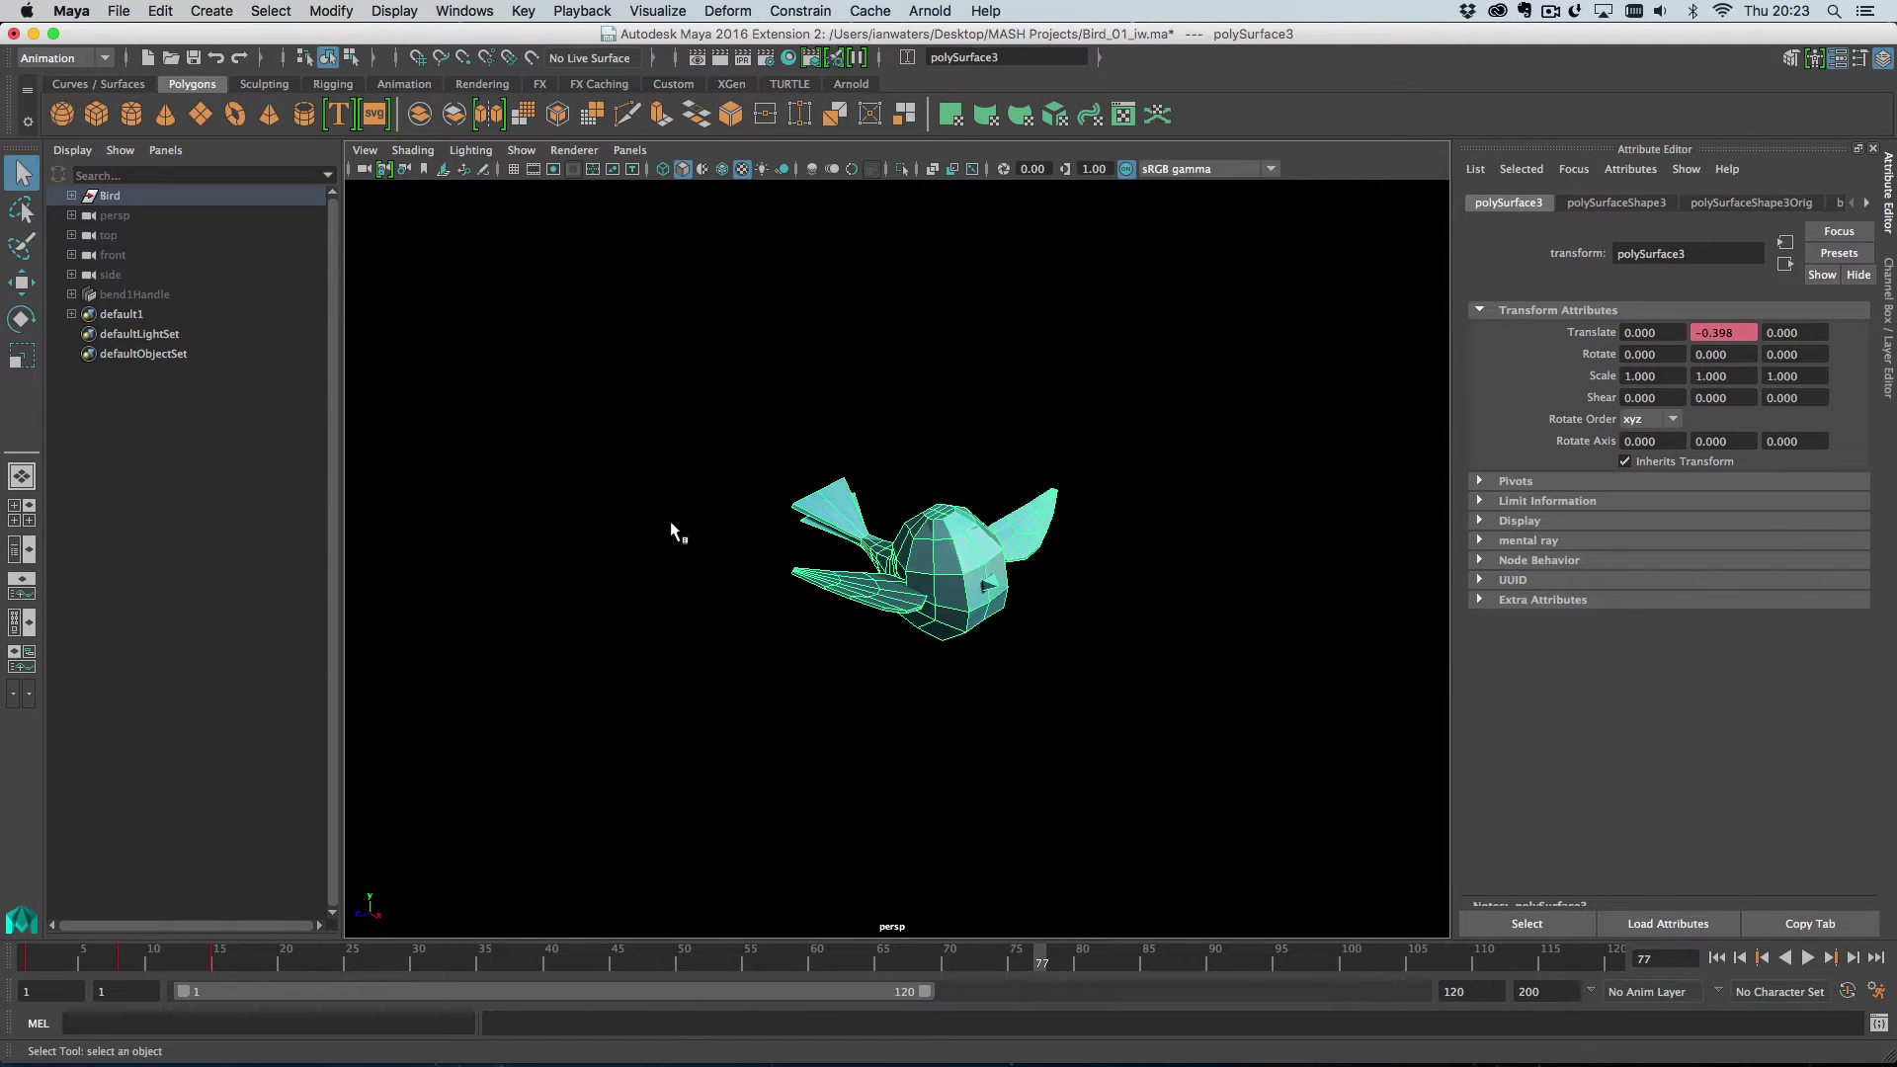
- Create a MASH network from the whole Bird group
left_click(170, 201)
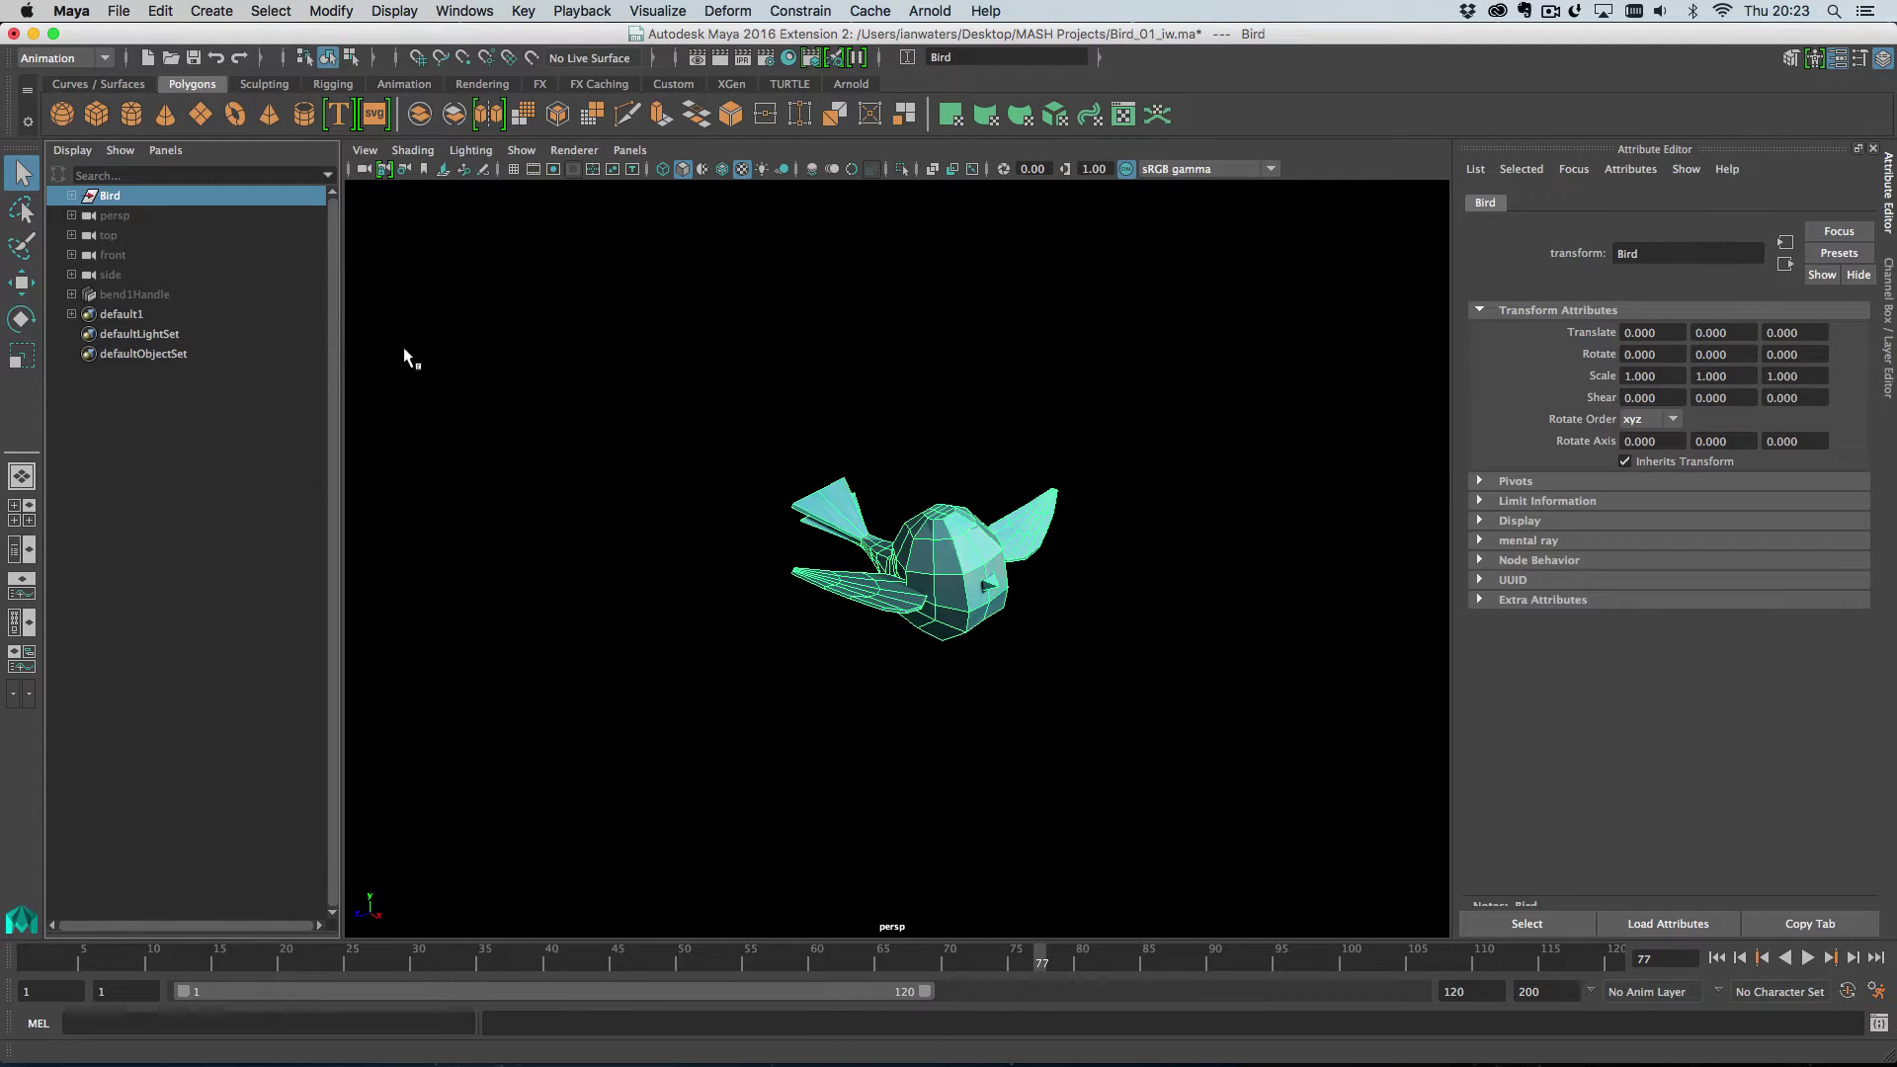
left_click(211, 11)
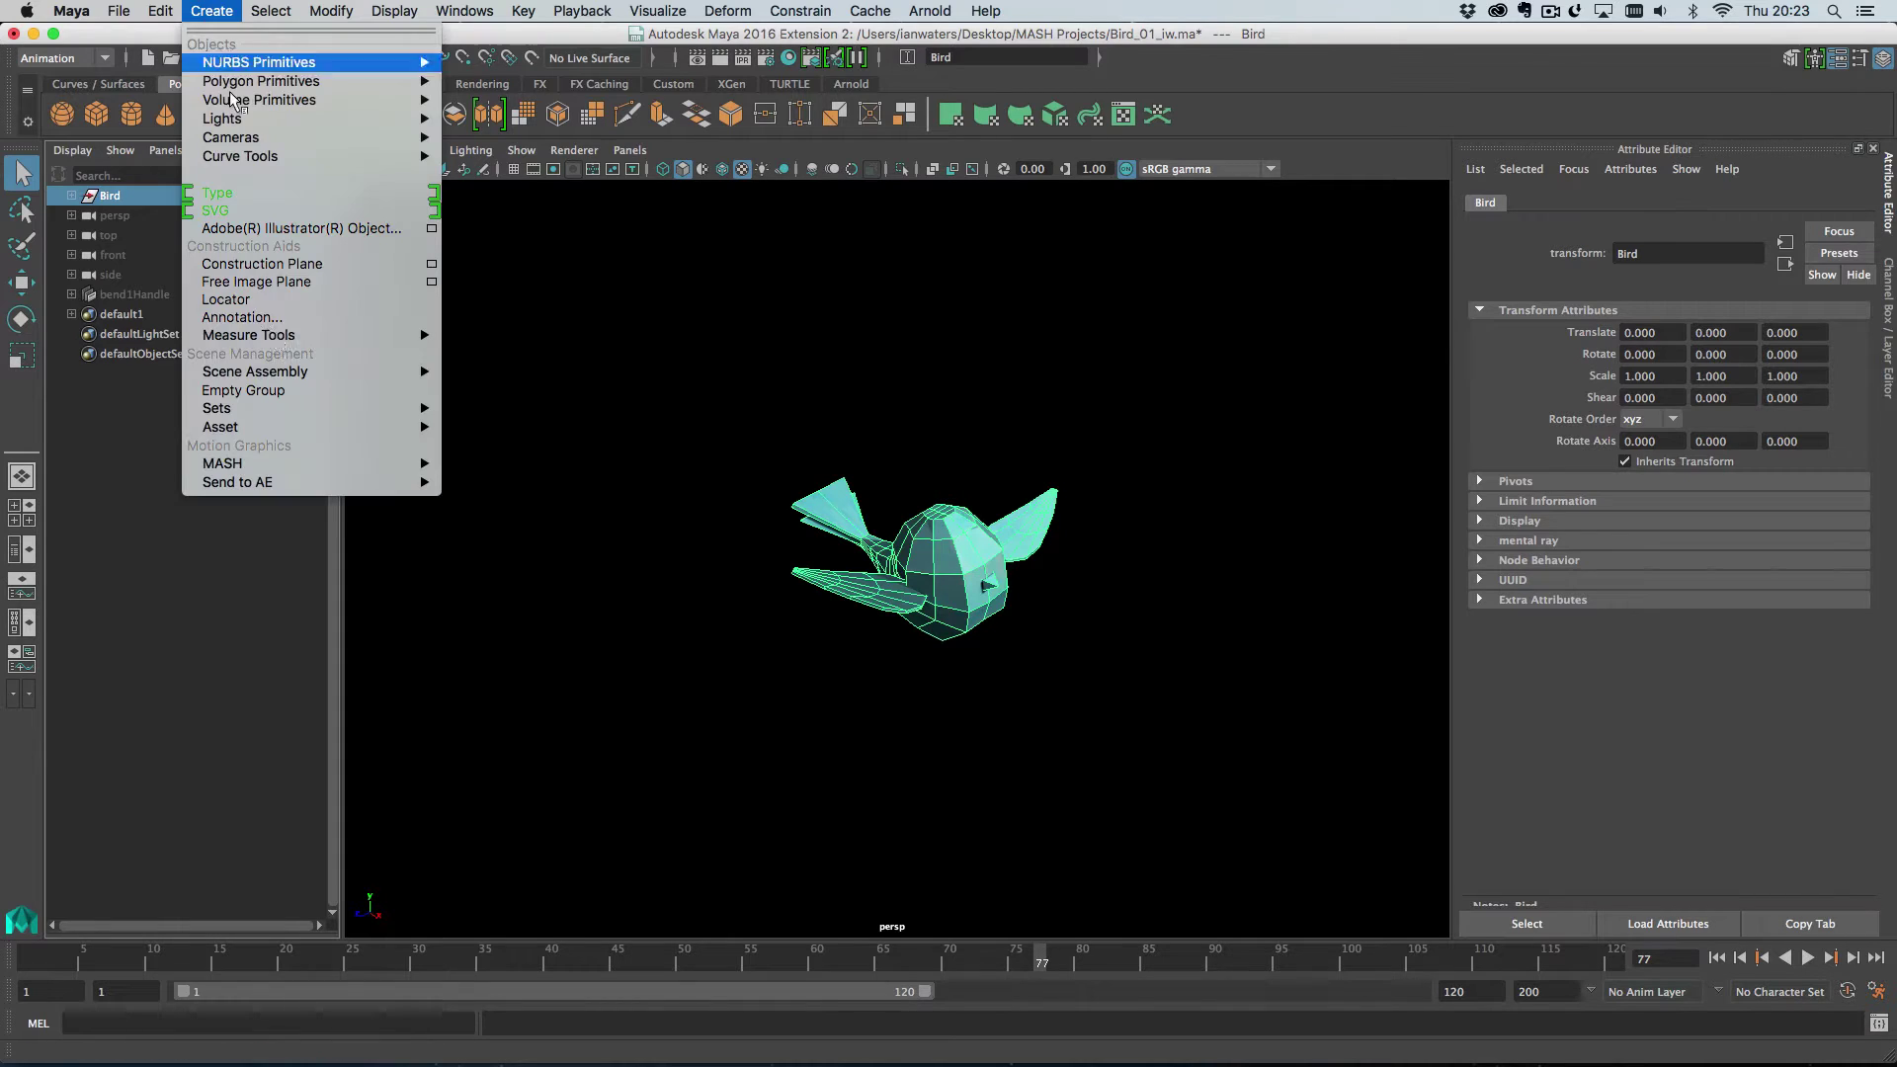
mouse_move(405, 464)
left_click(491, 467)
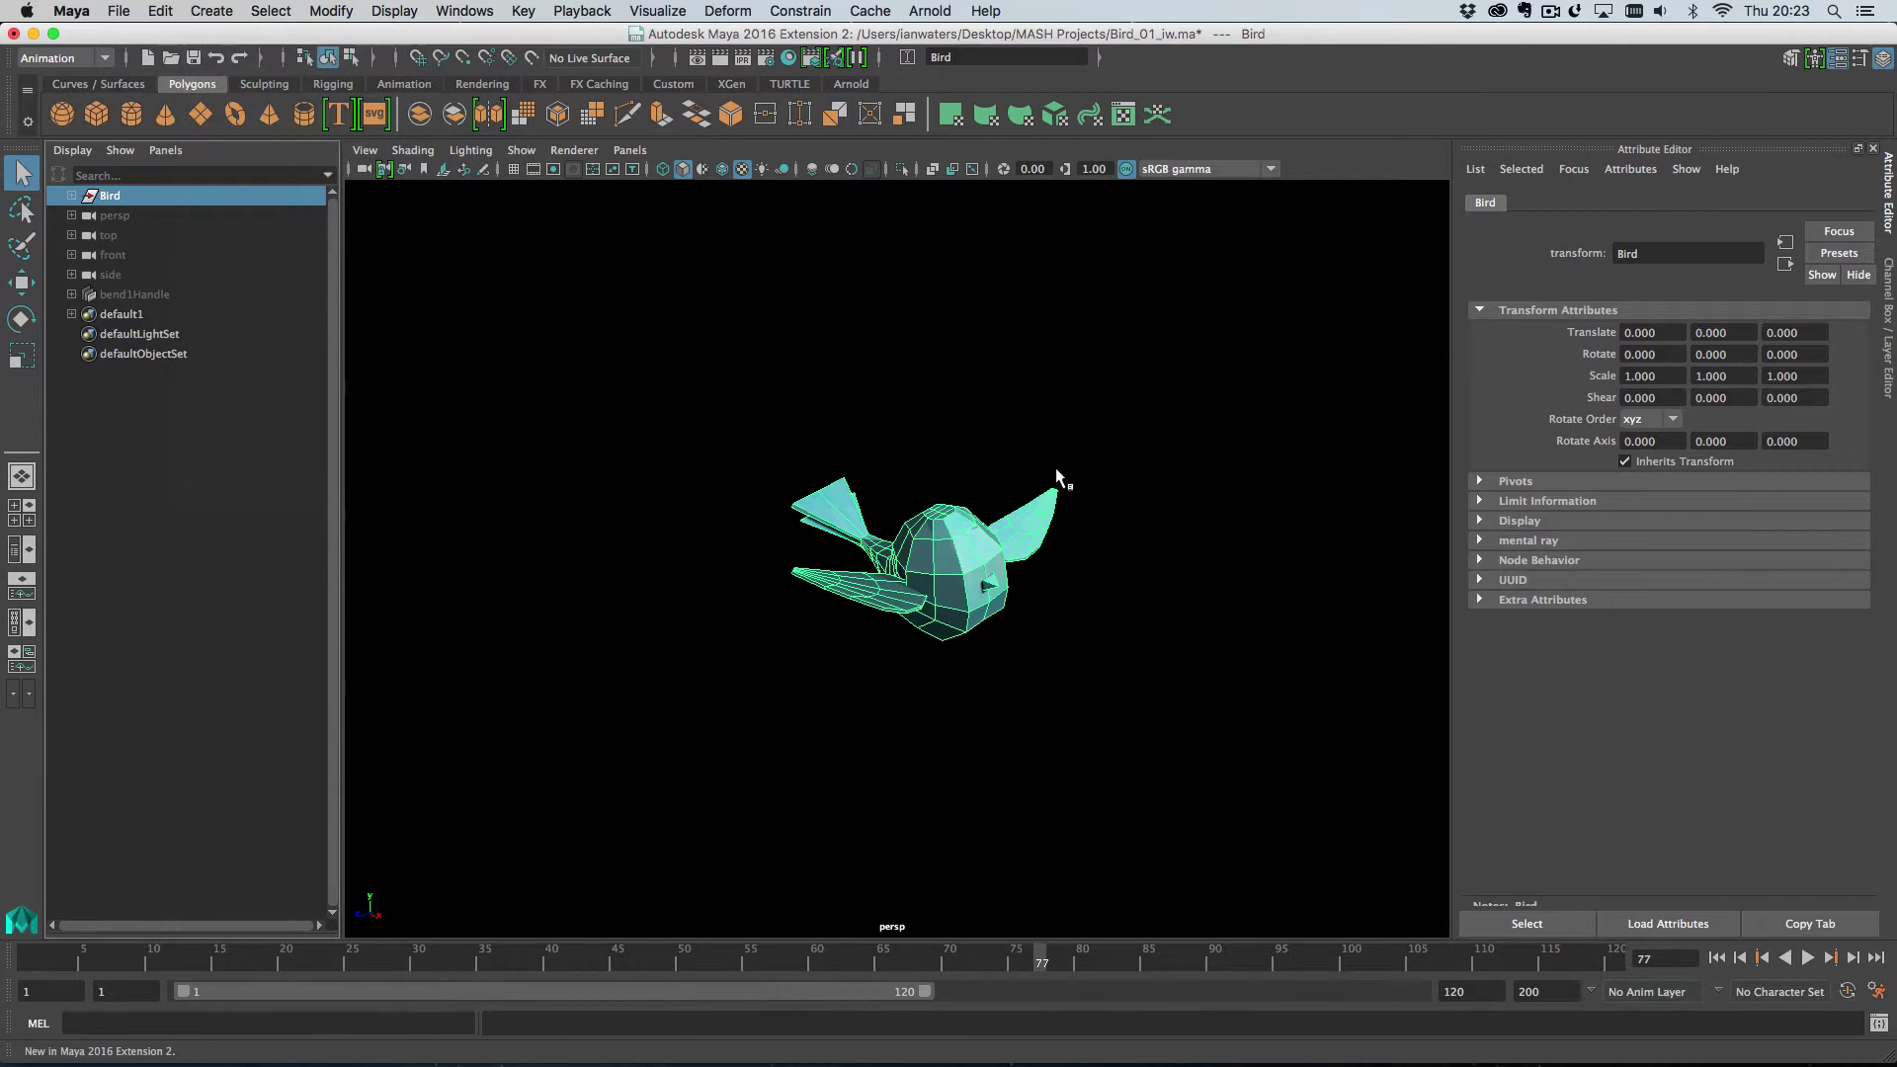
- Distribute 6 birds linearly with Distance X at 0 and Distance Z at -266, framing the row in view
left_click(1620, 206)
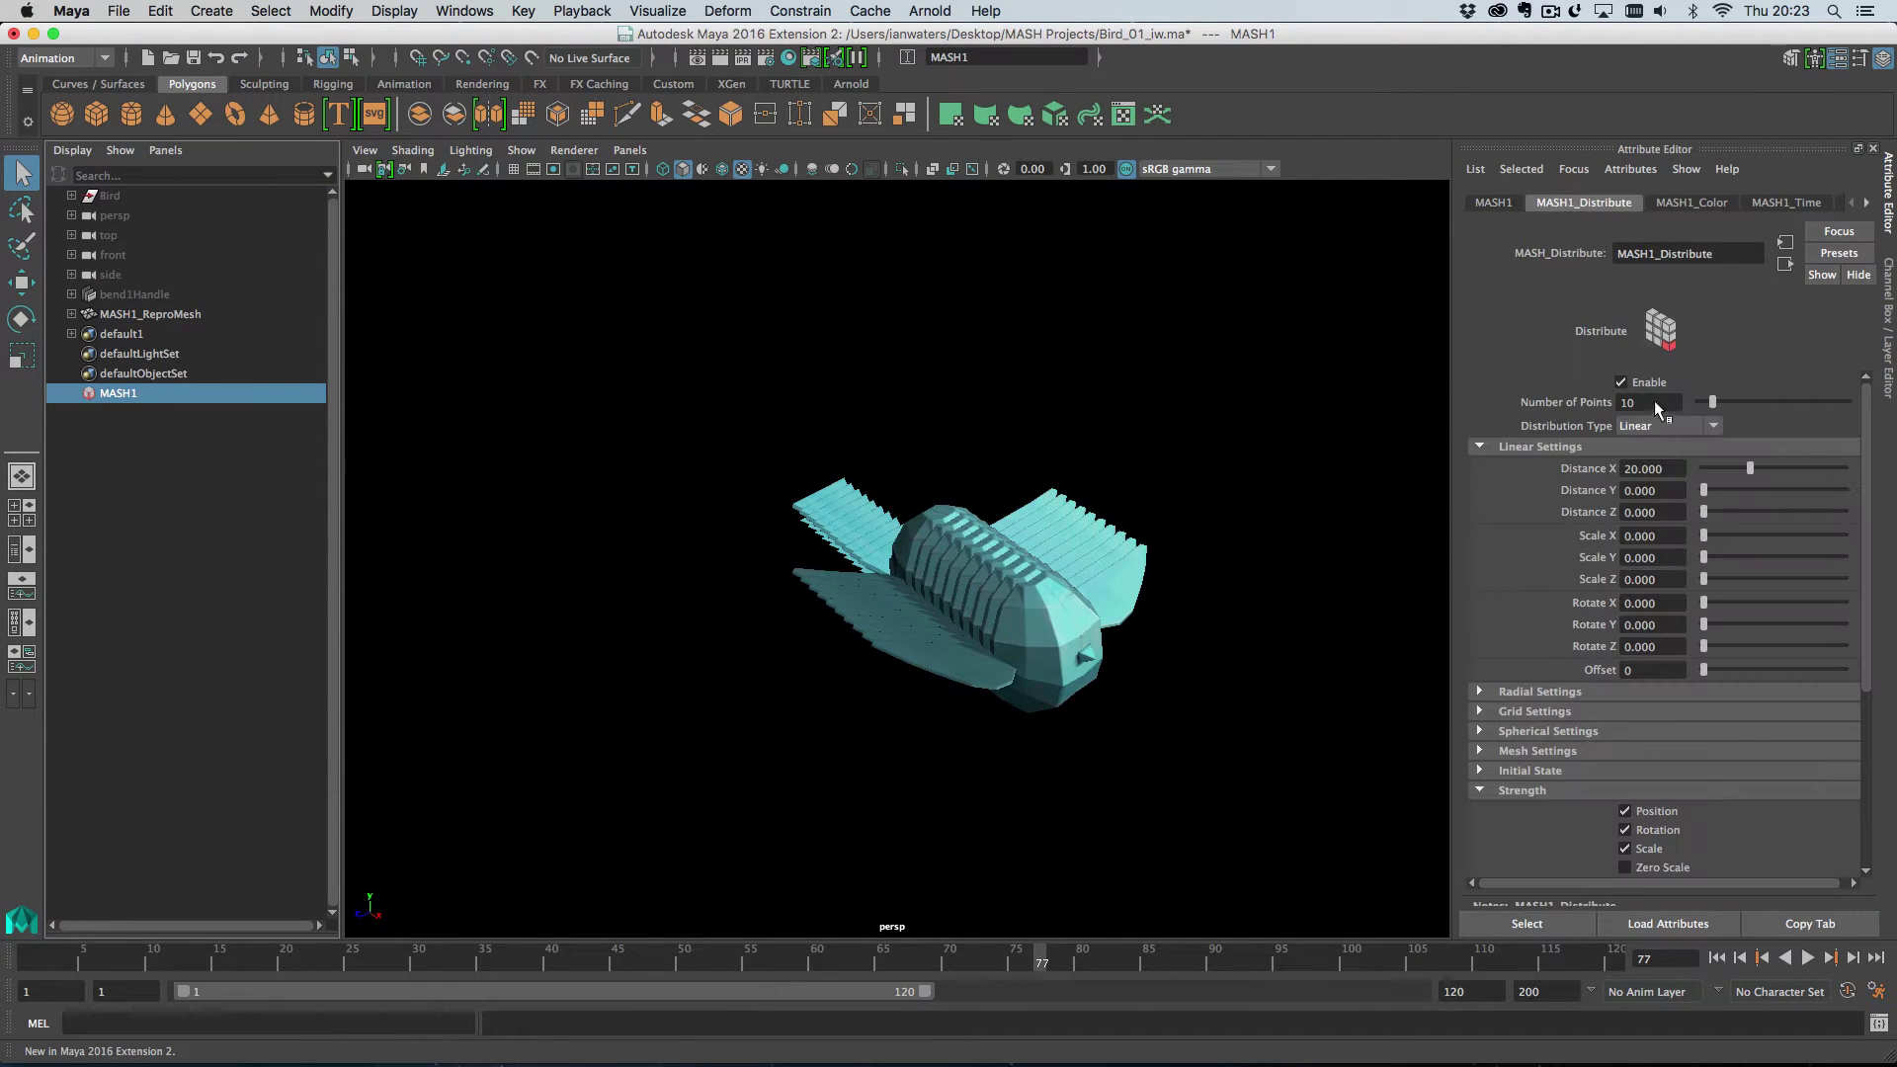
type("6")
key("Return")
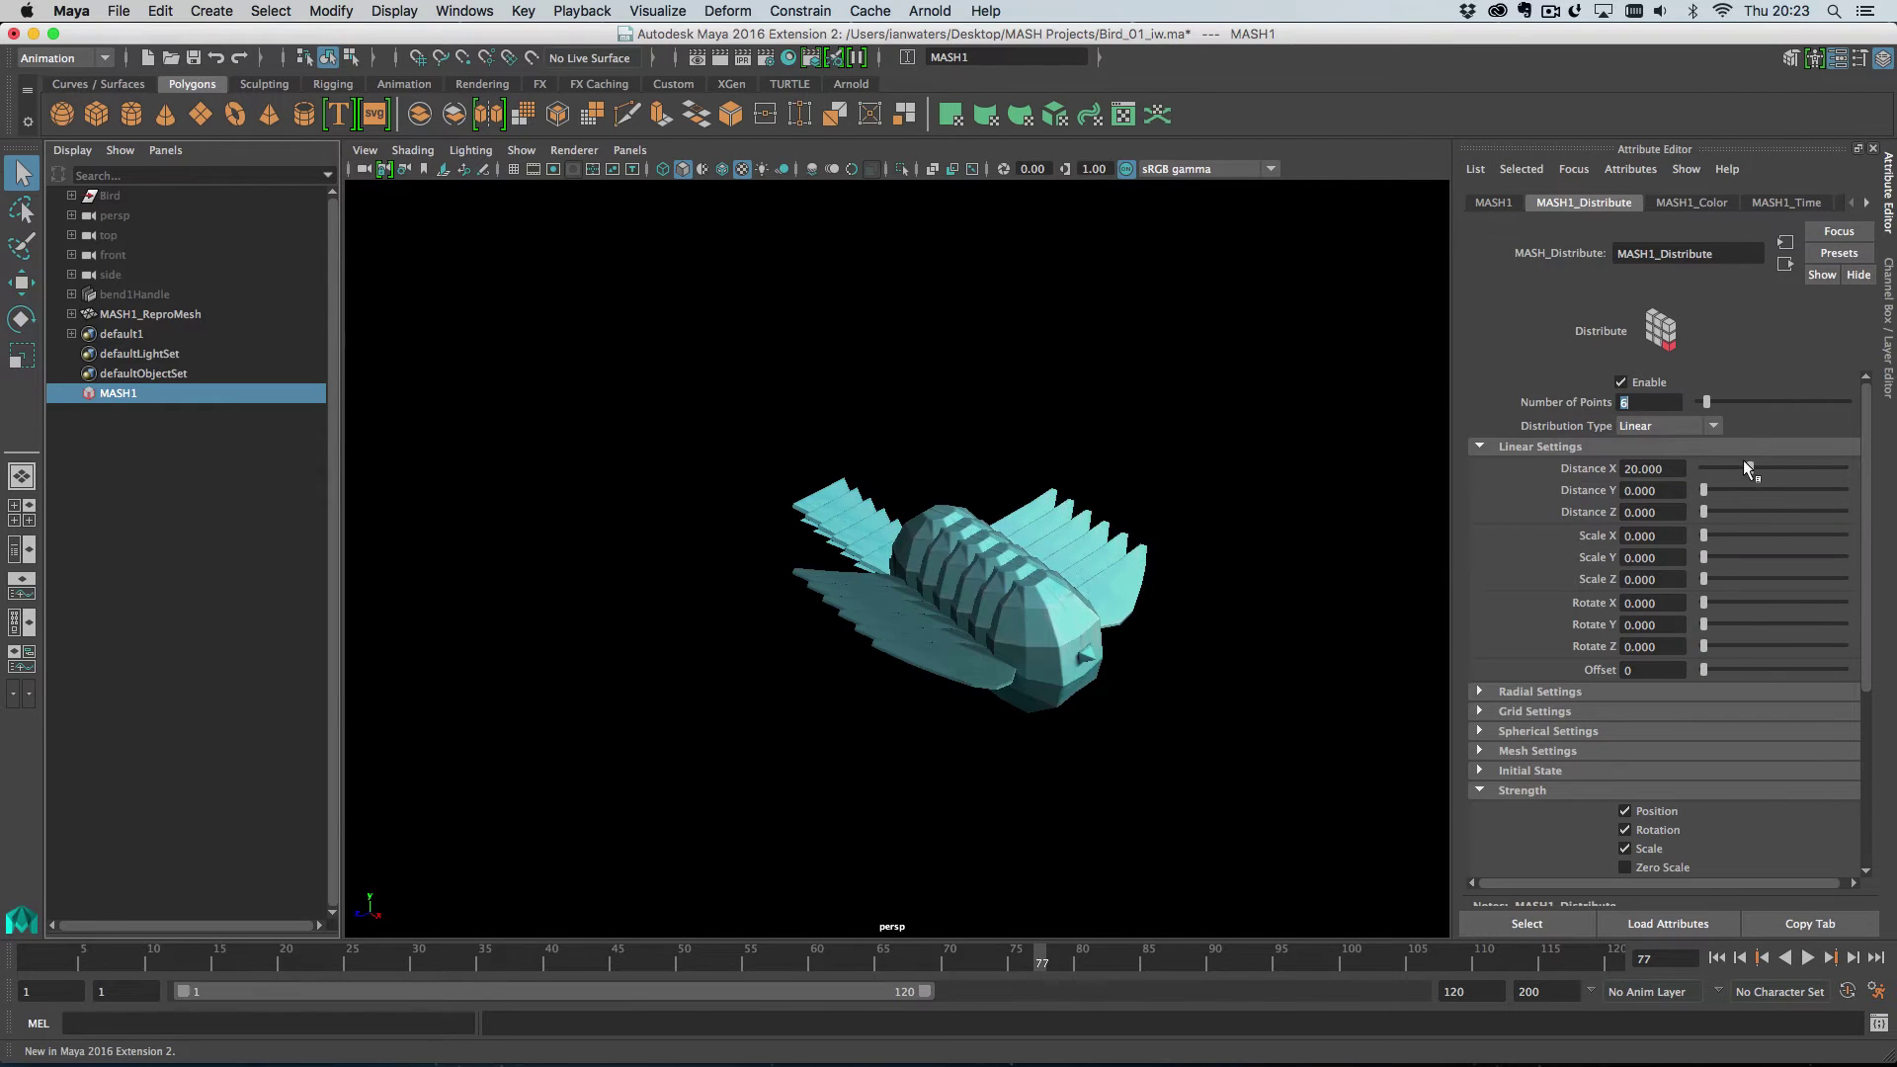
left_click_drag(1742, 464, 1173, 554)
key("f")
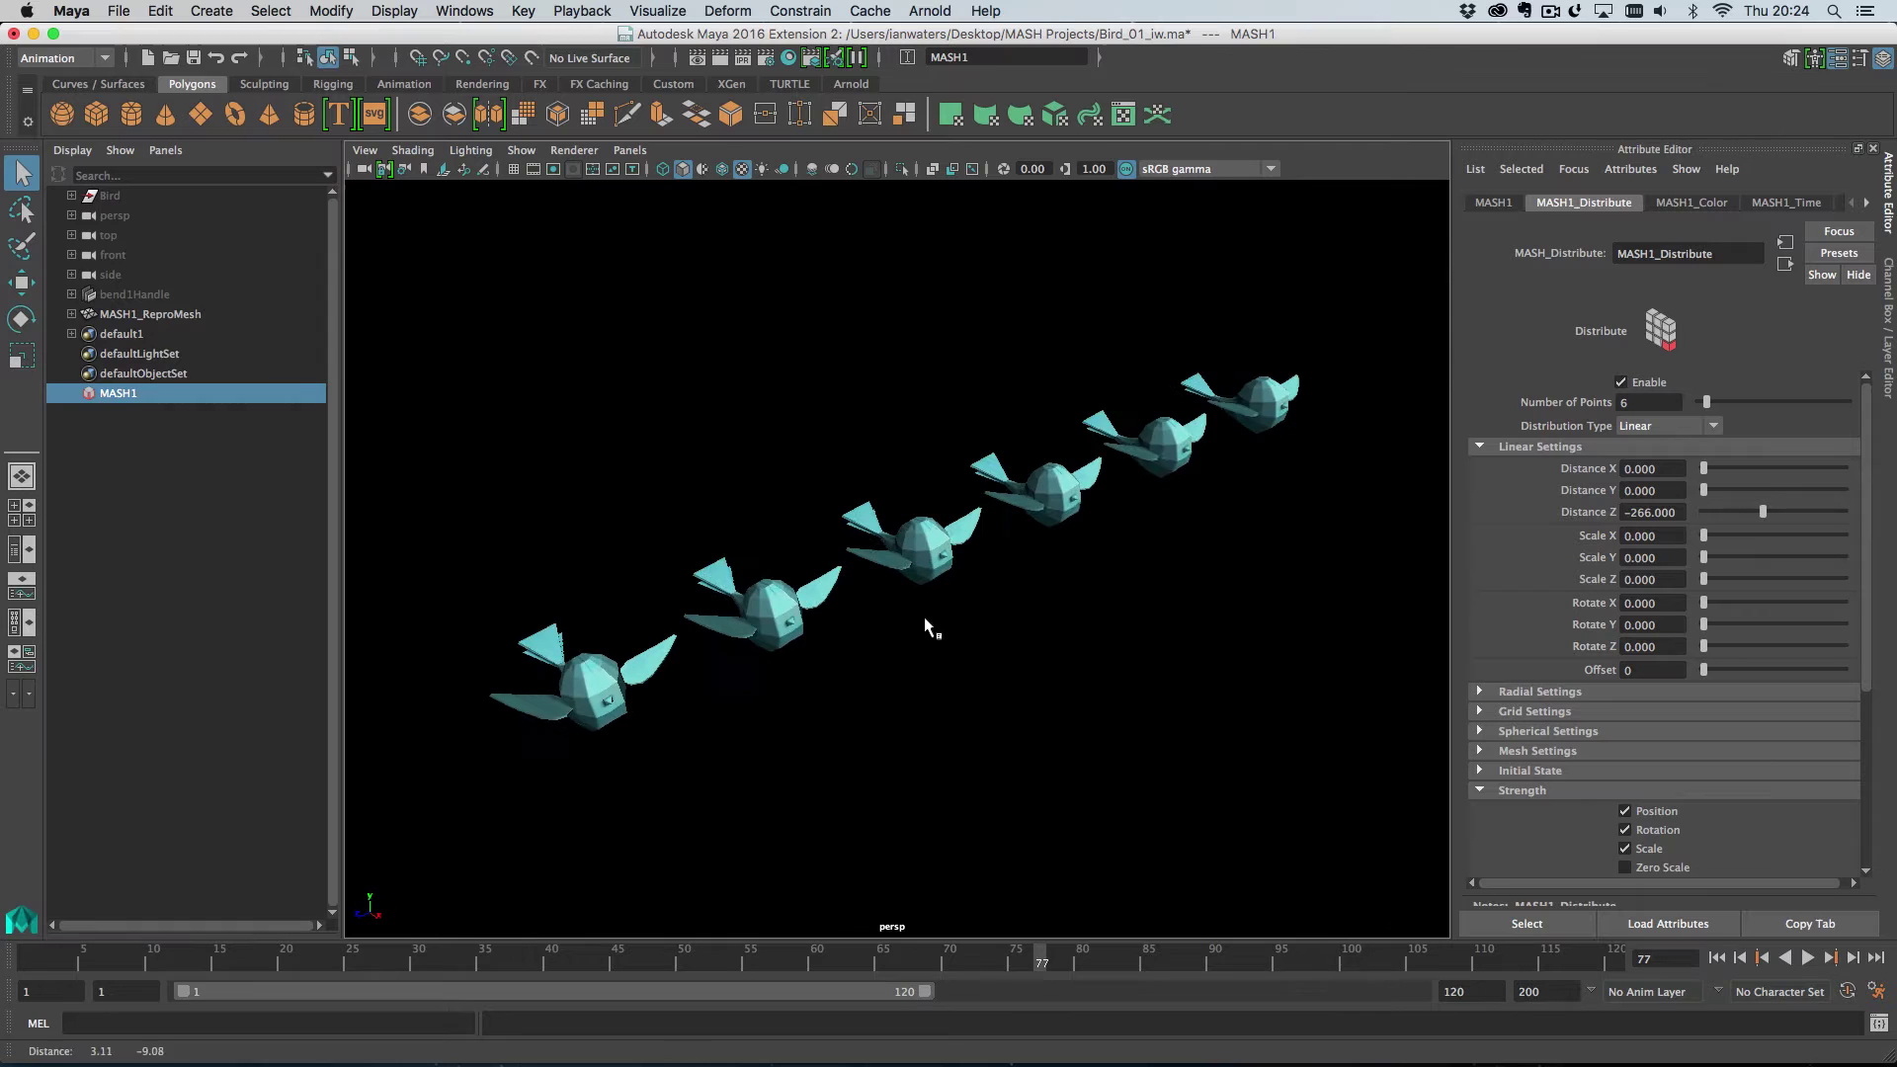
scroll(943, 630, "up", 5)
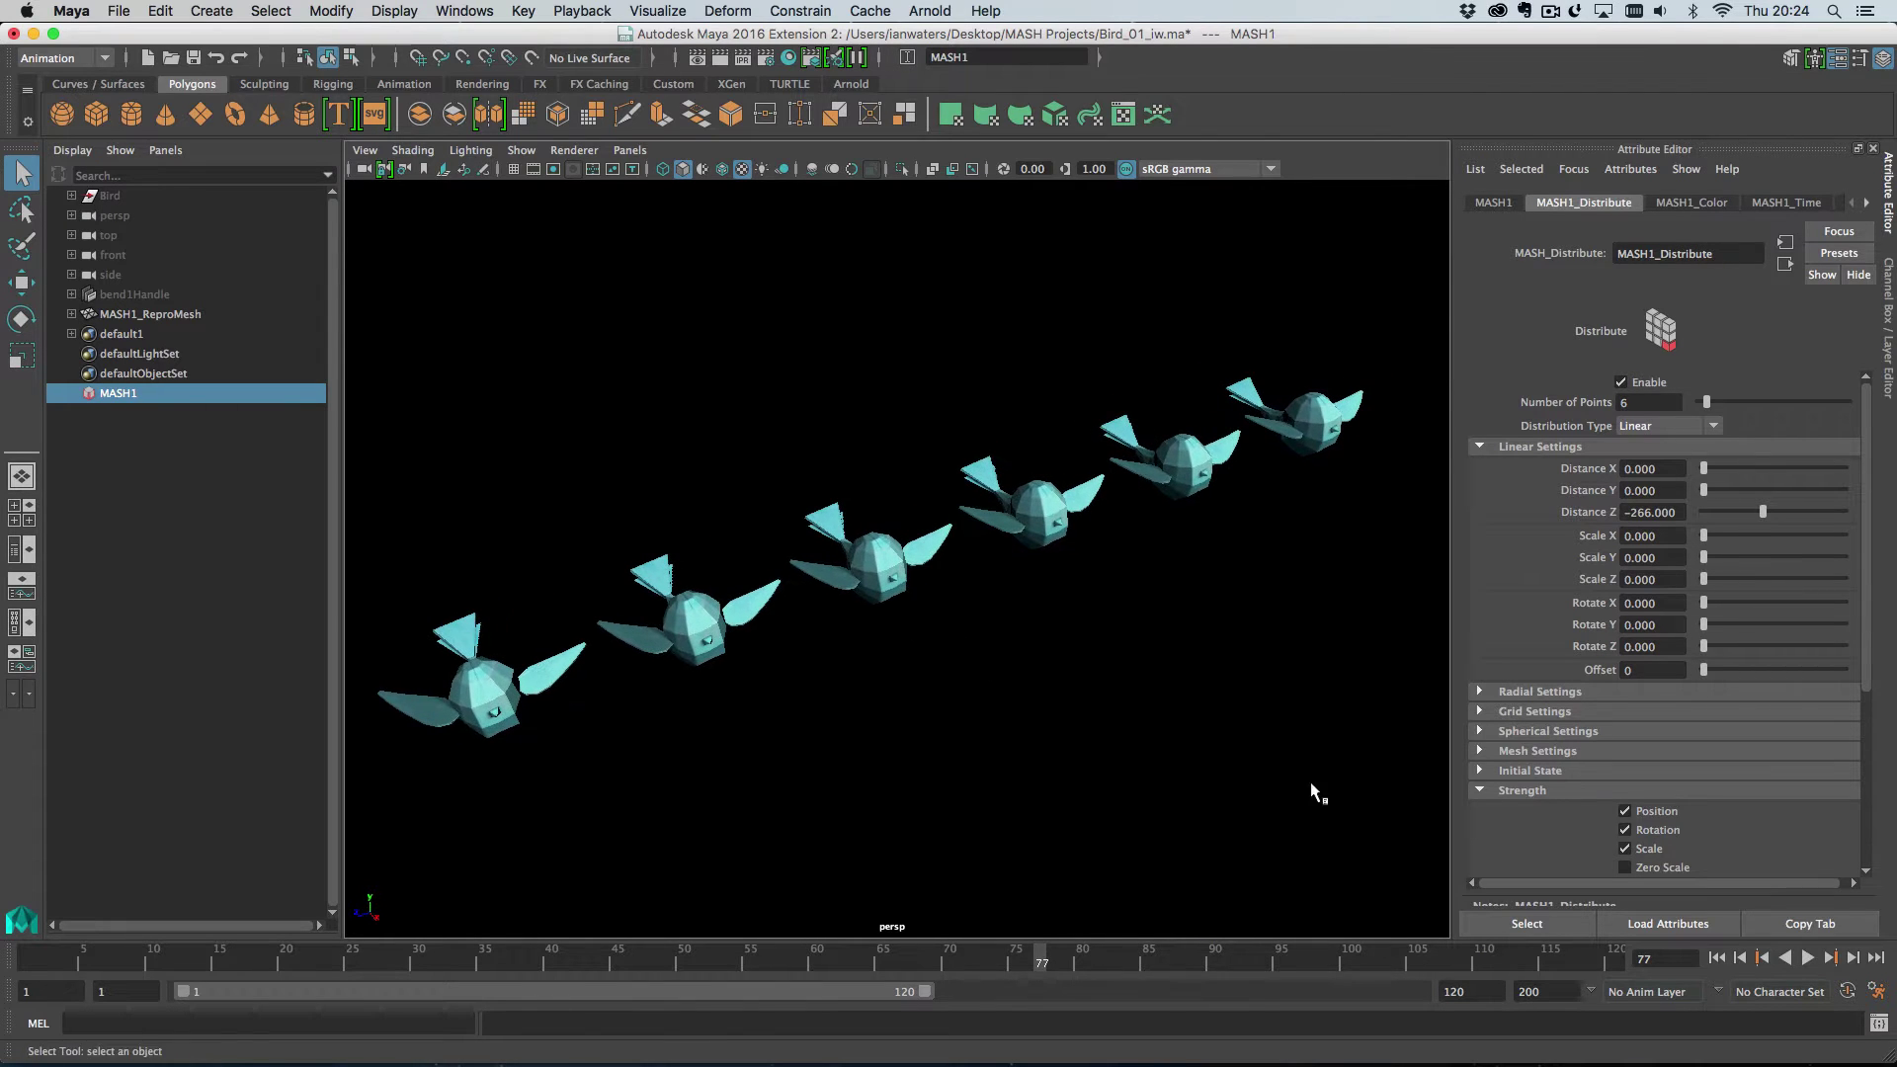
- Play the bird row's animation from the first frame, then stop and rewind it
left_click(1716, 957)
left_click(1806, 957)
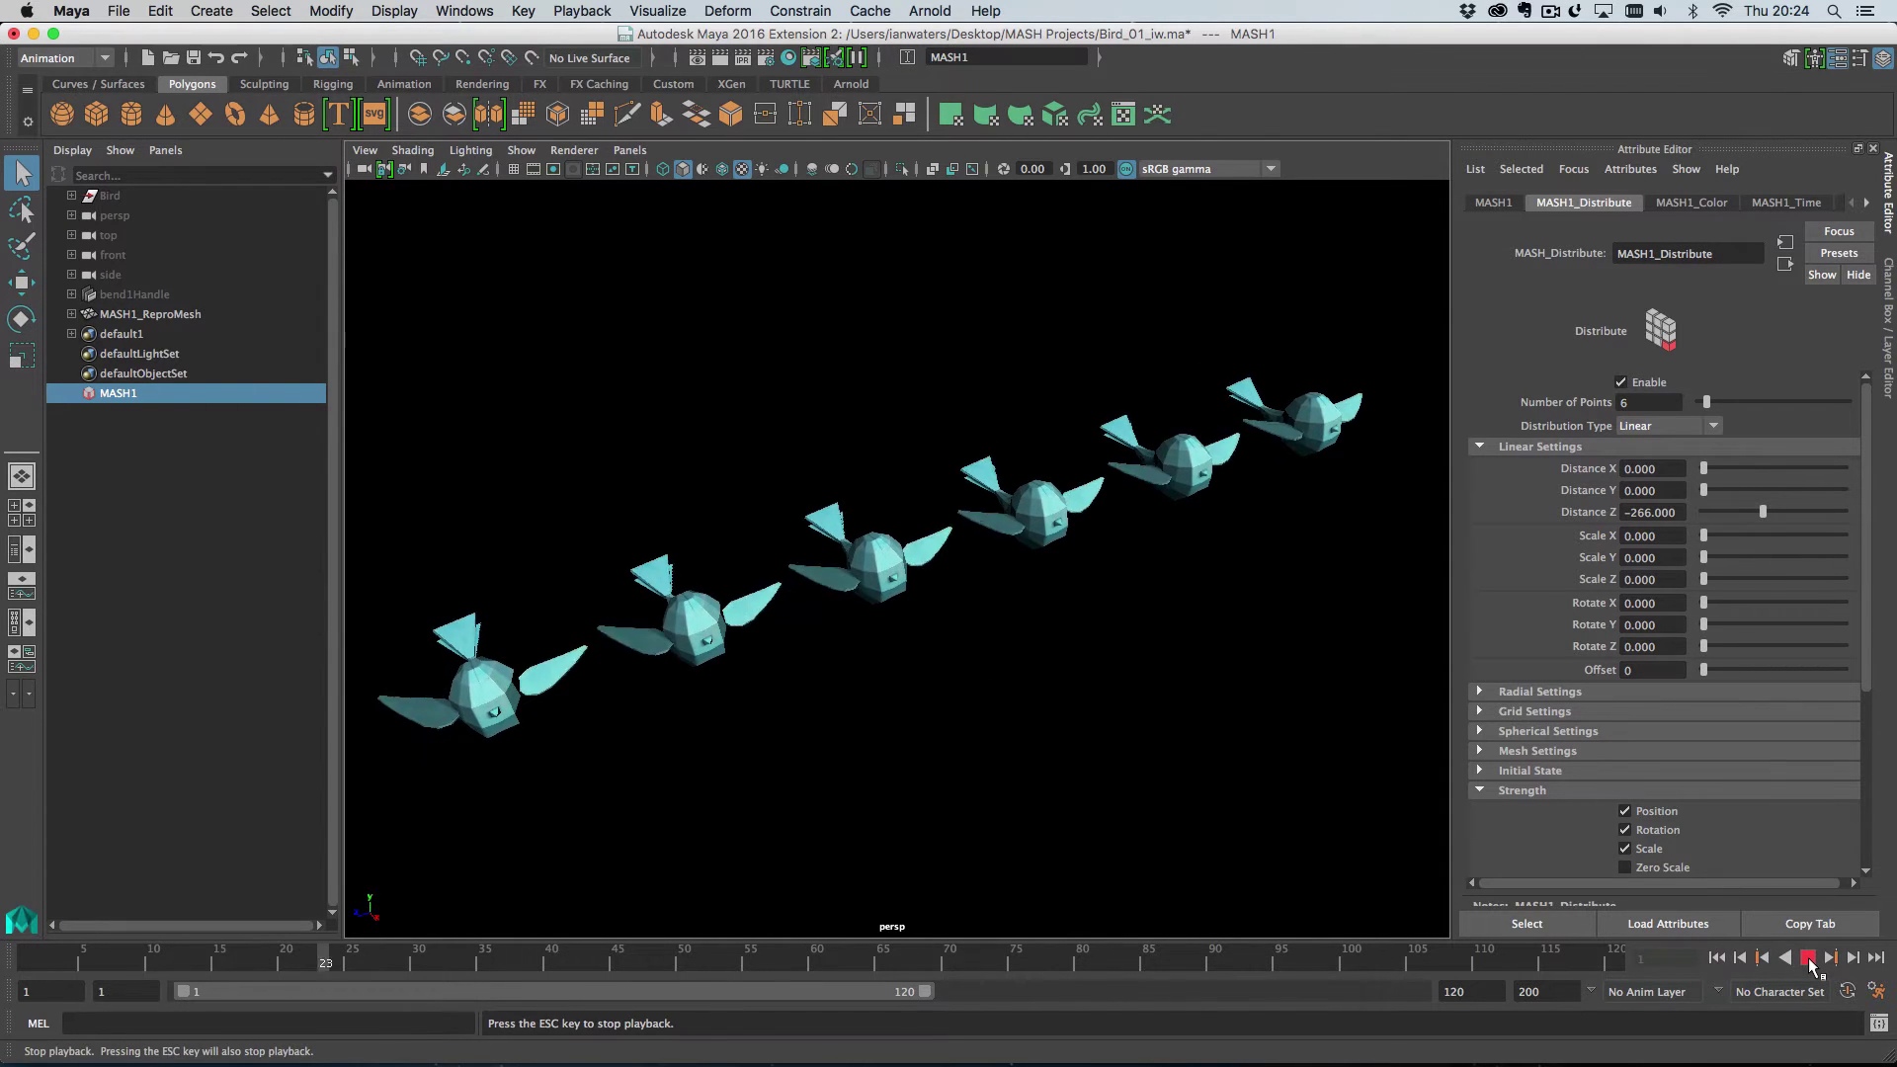
left_click(1806, 957)
left_click(1716, 958)
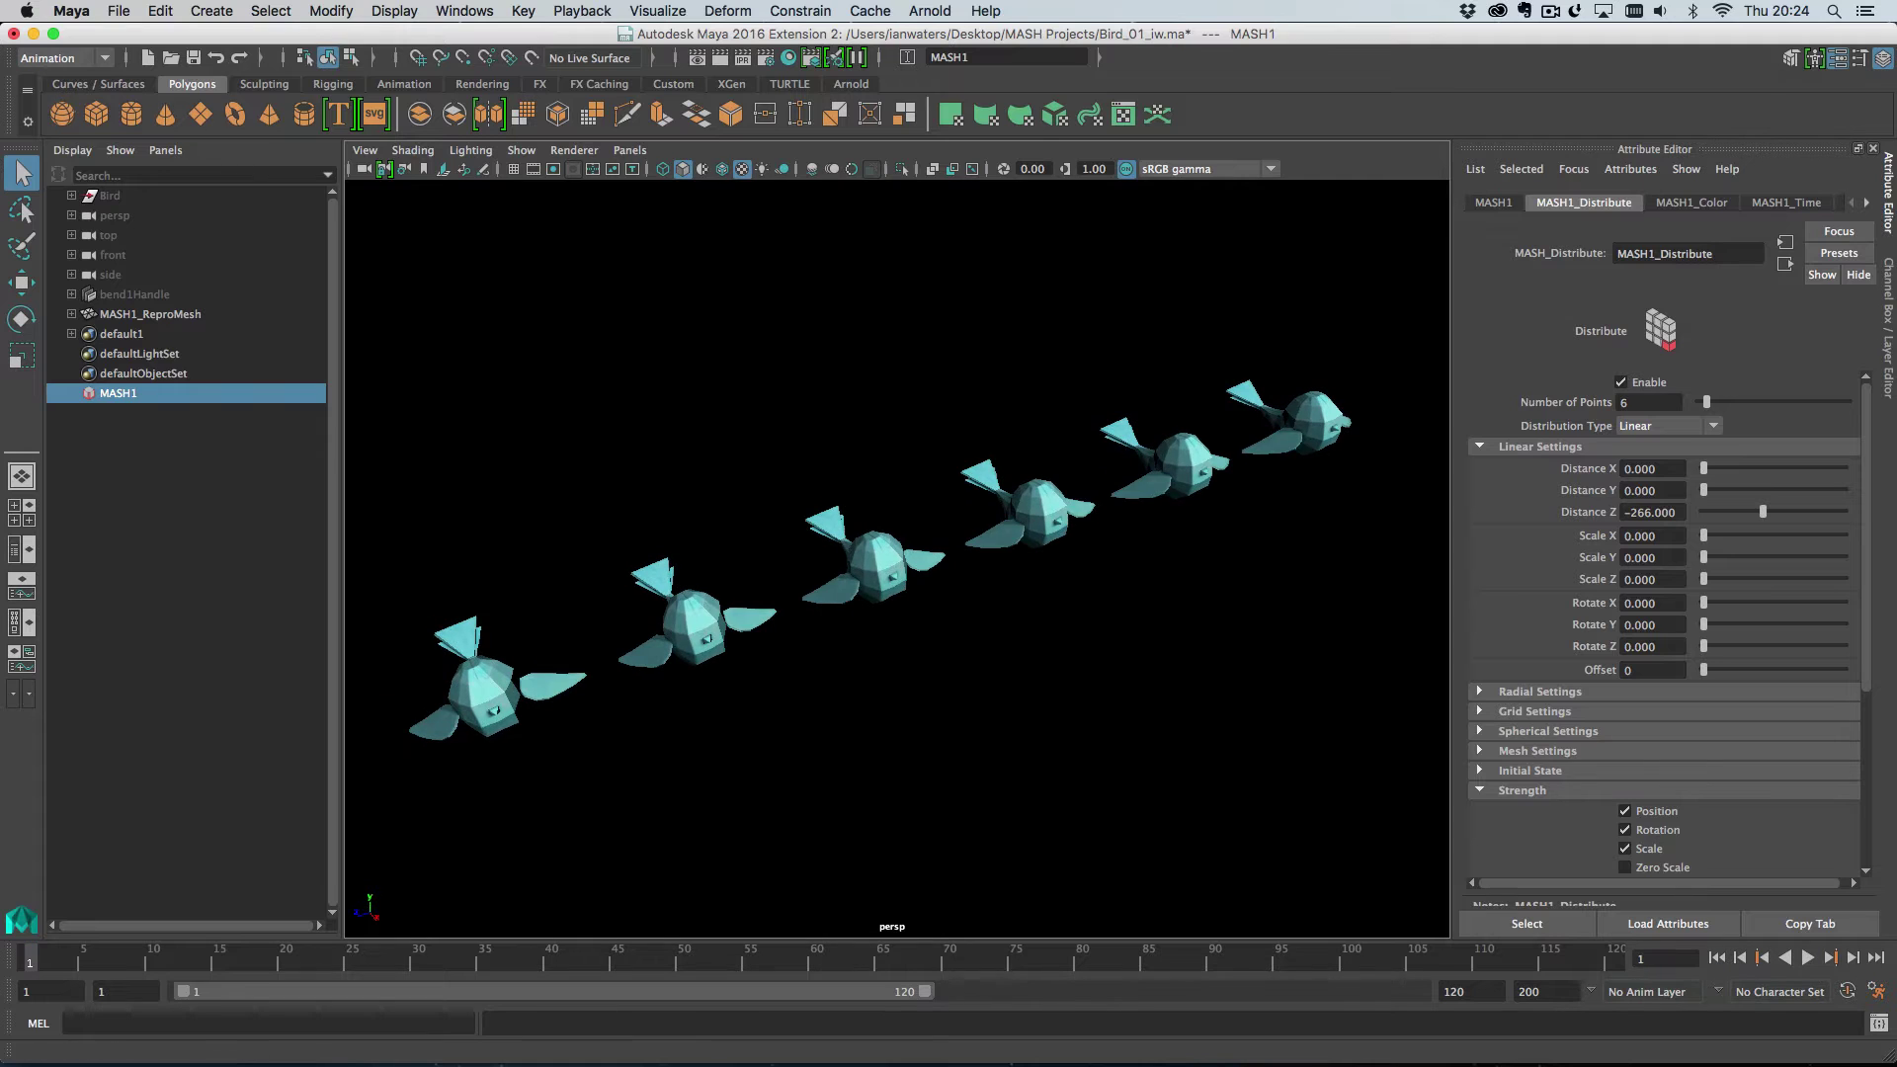
- Open the Bird group in the Graph Editor and display all of its child animation curves, framed
left_click(102, 197)
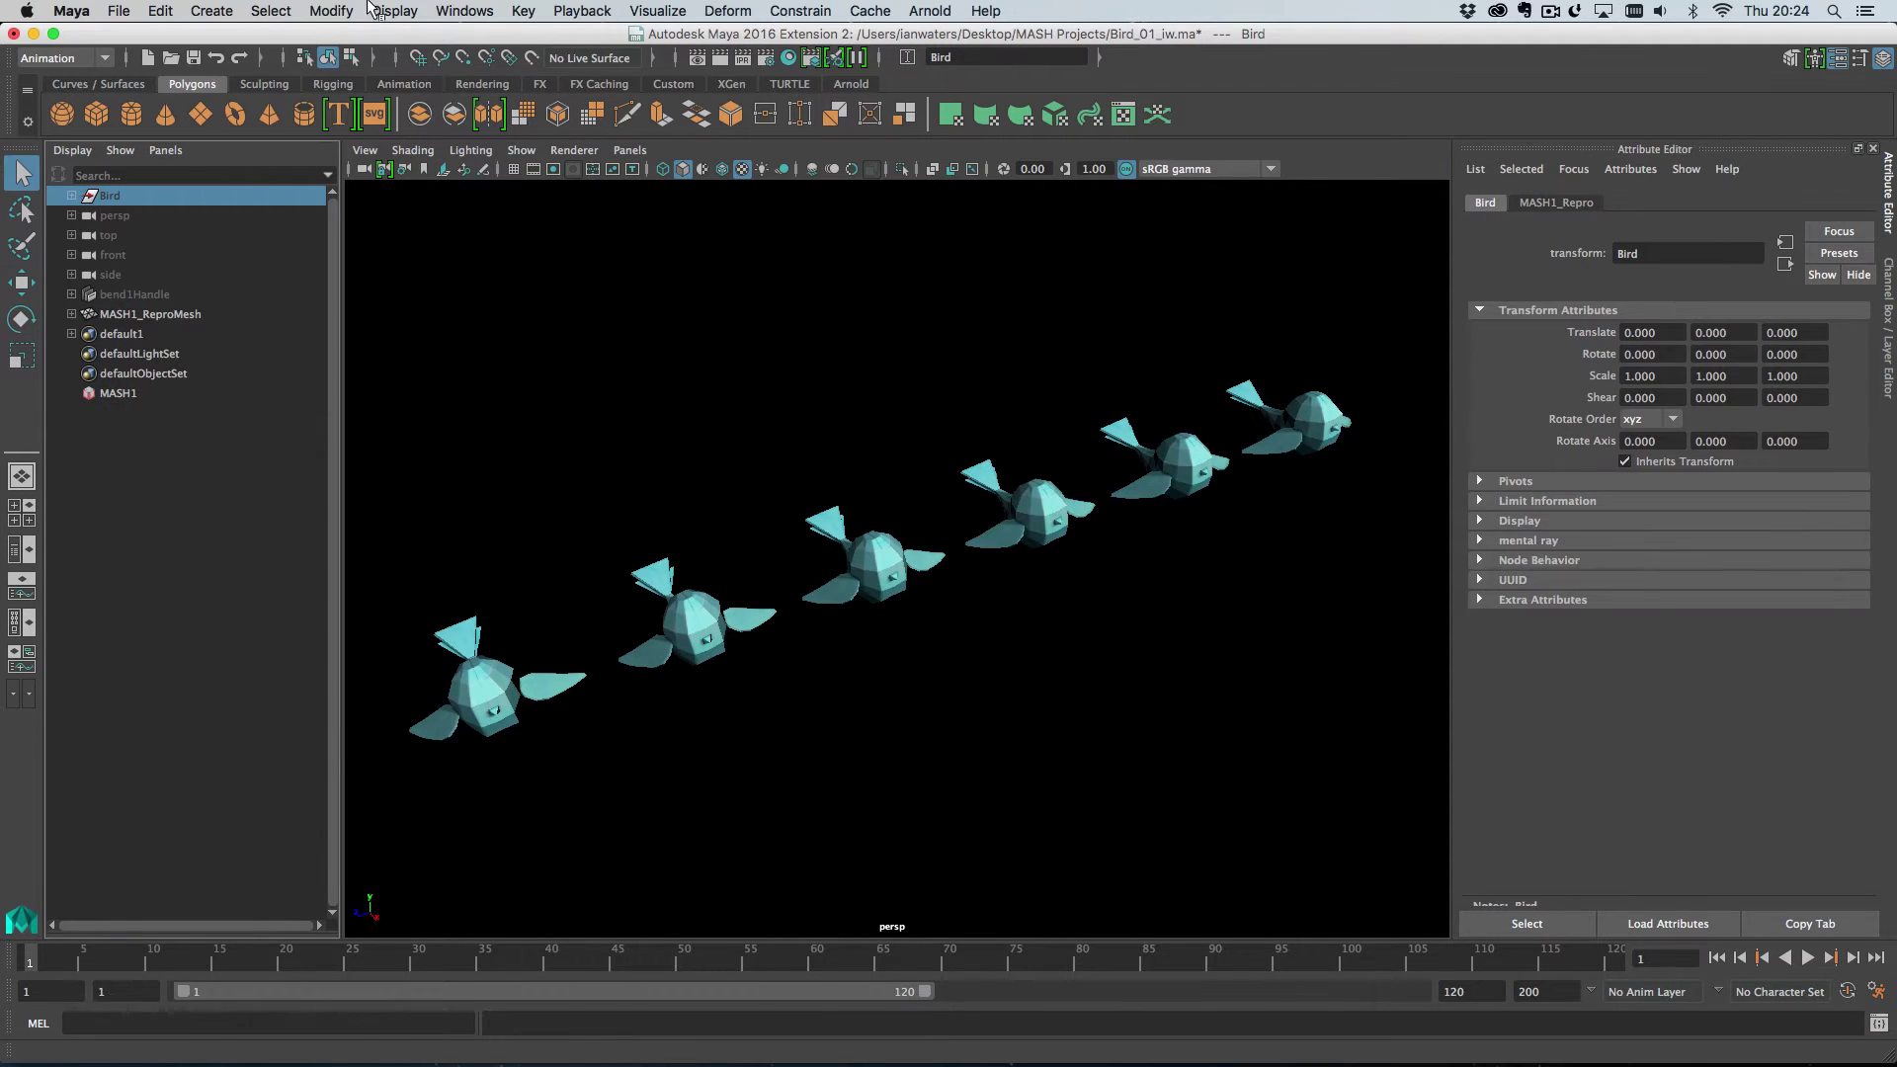
left_click(464, 11)
mouse_move(632, 62)
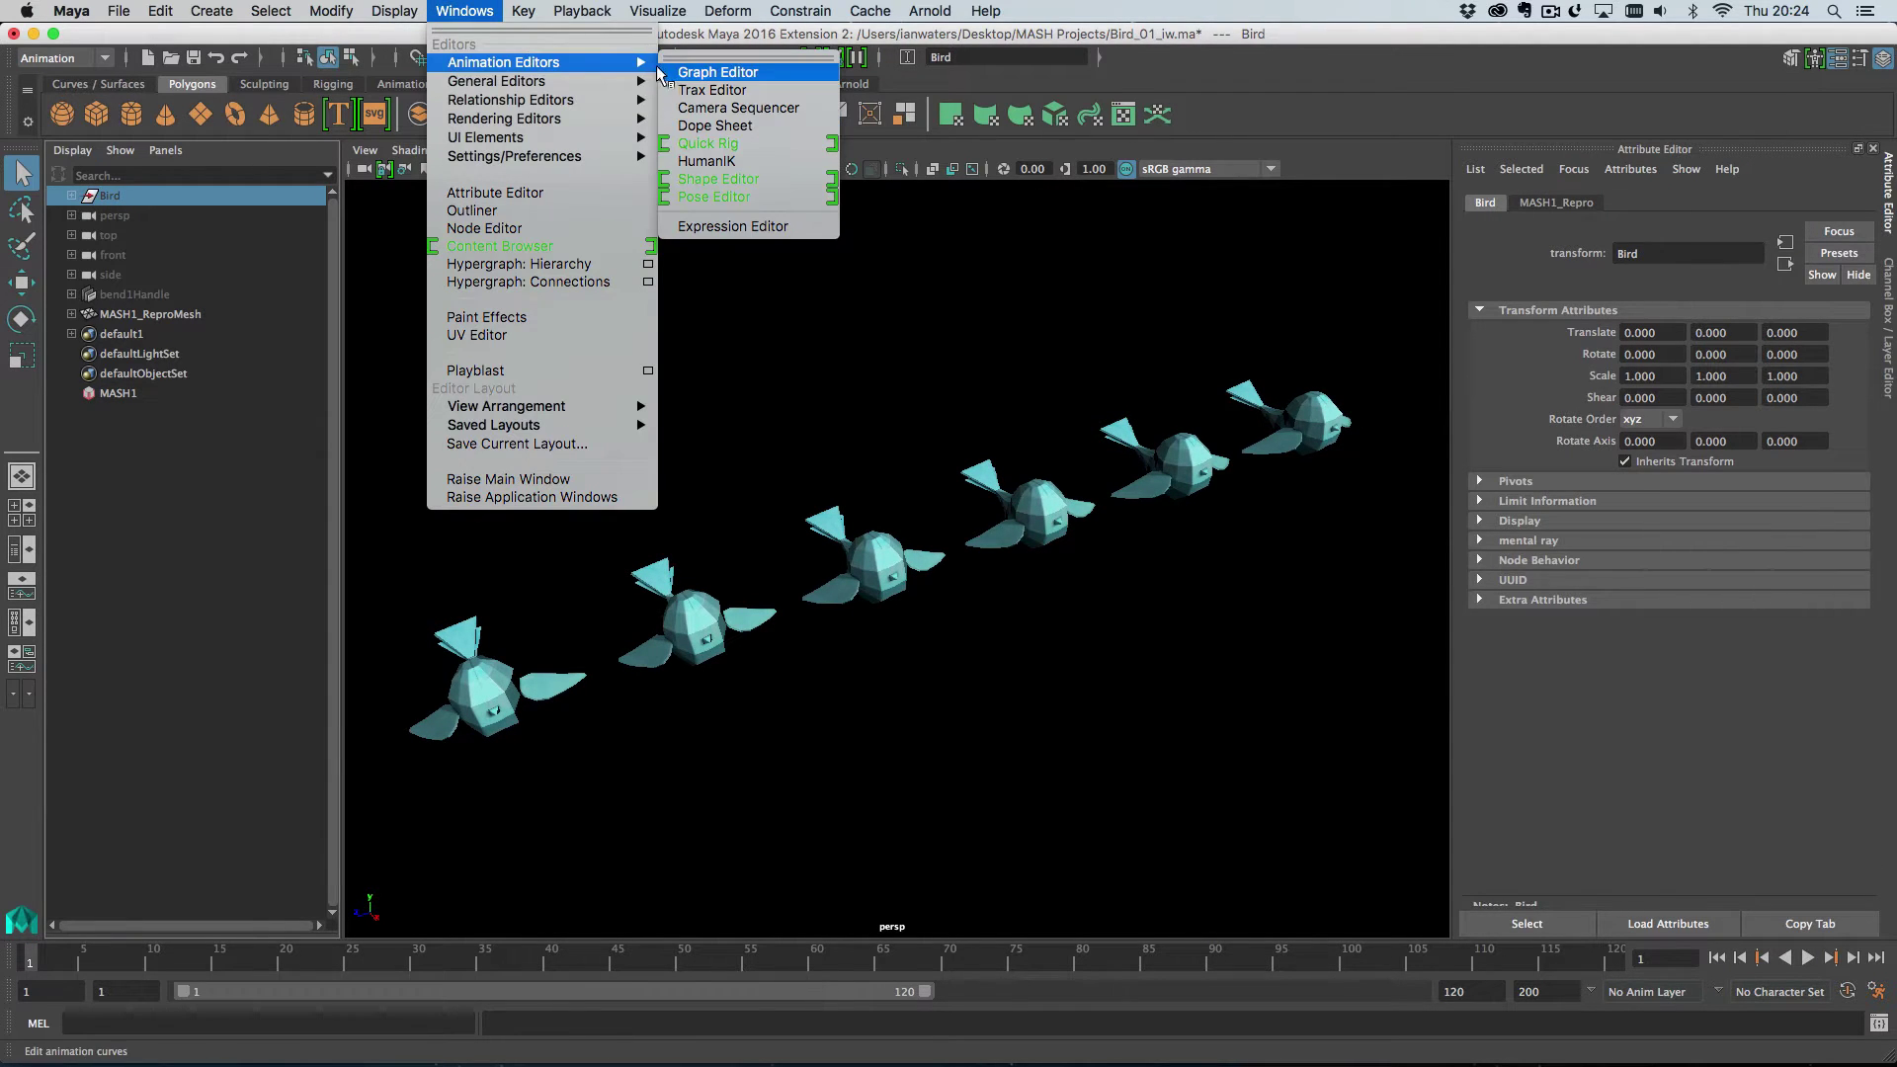
left_click(692, 61)
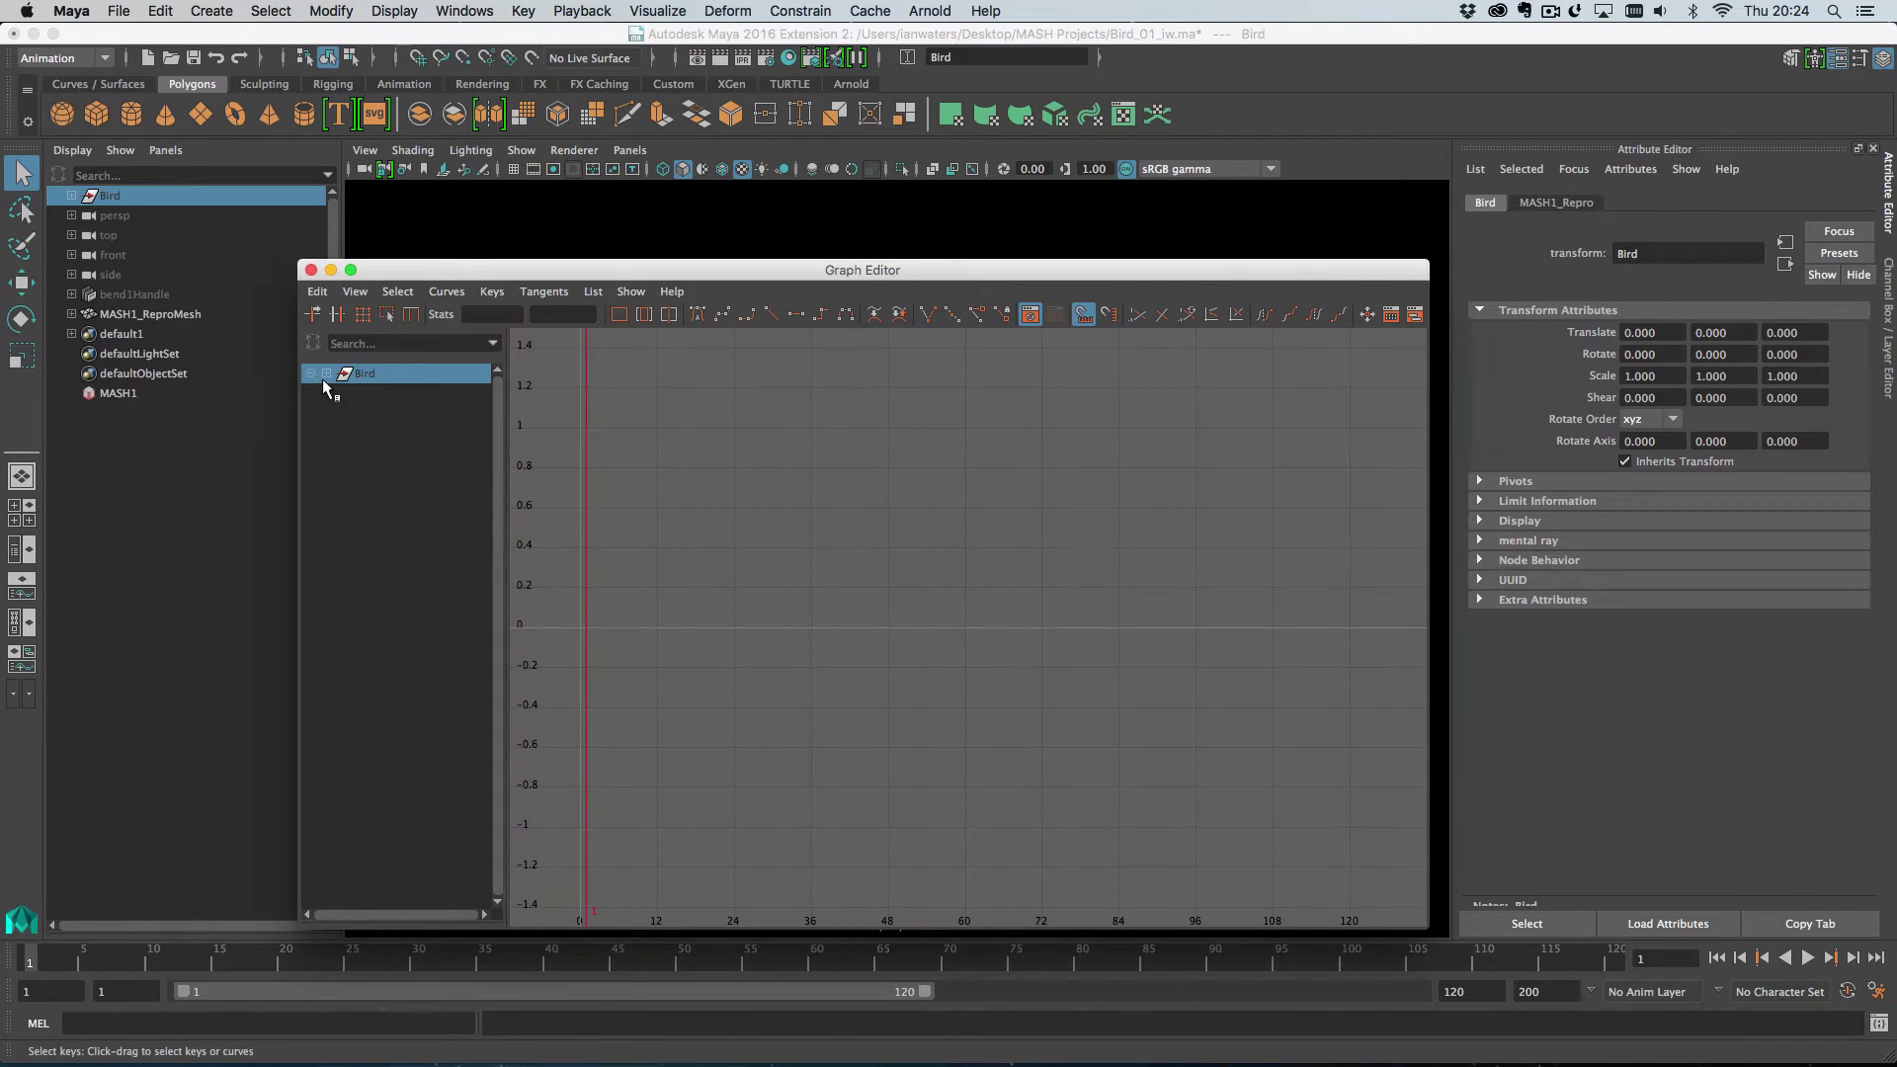
left_click(325, 373)
key("f")
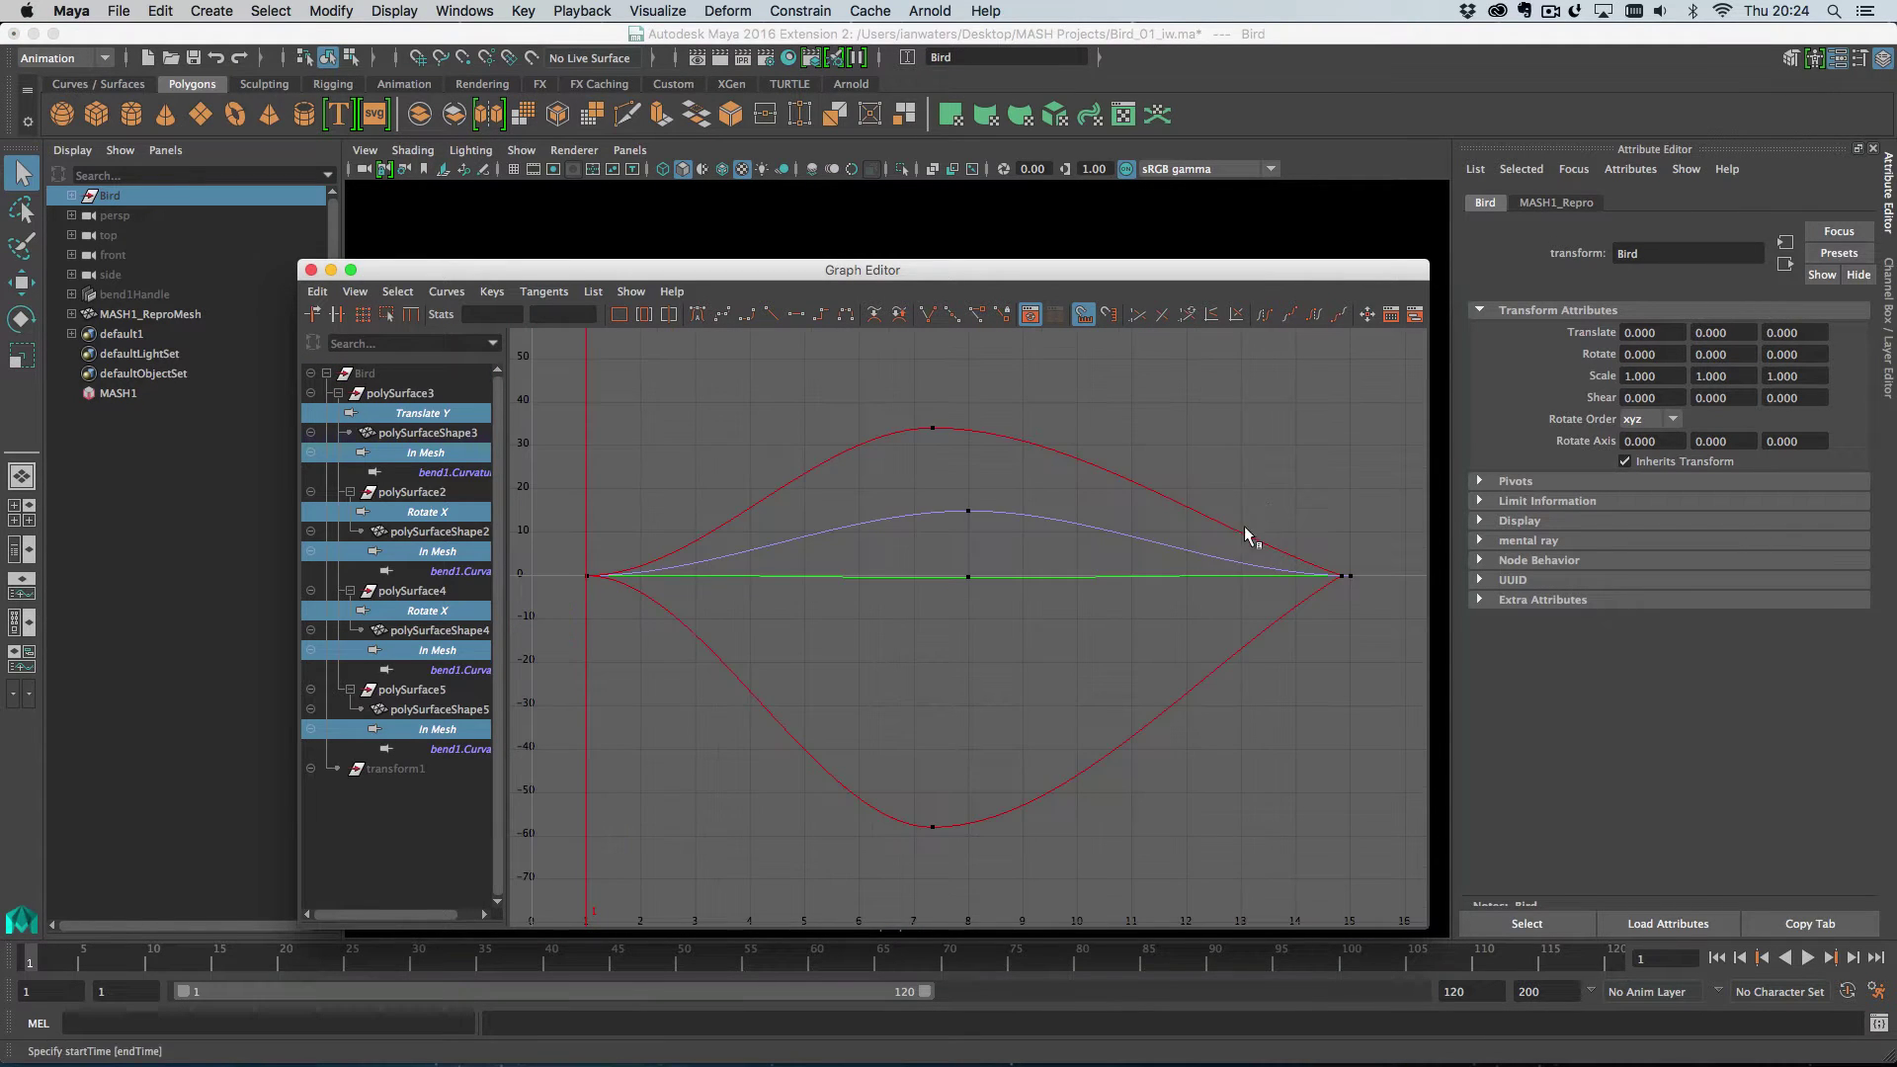
- Select the last keys of the bird's curves, set their Post Infinity to Constant and close the Graph Editor
left_click_drag(1246, 529, 1362, 637)
left_click(434, 291)
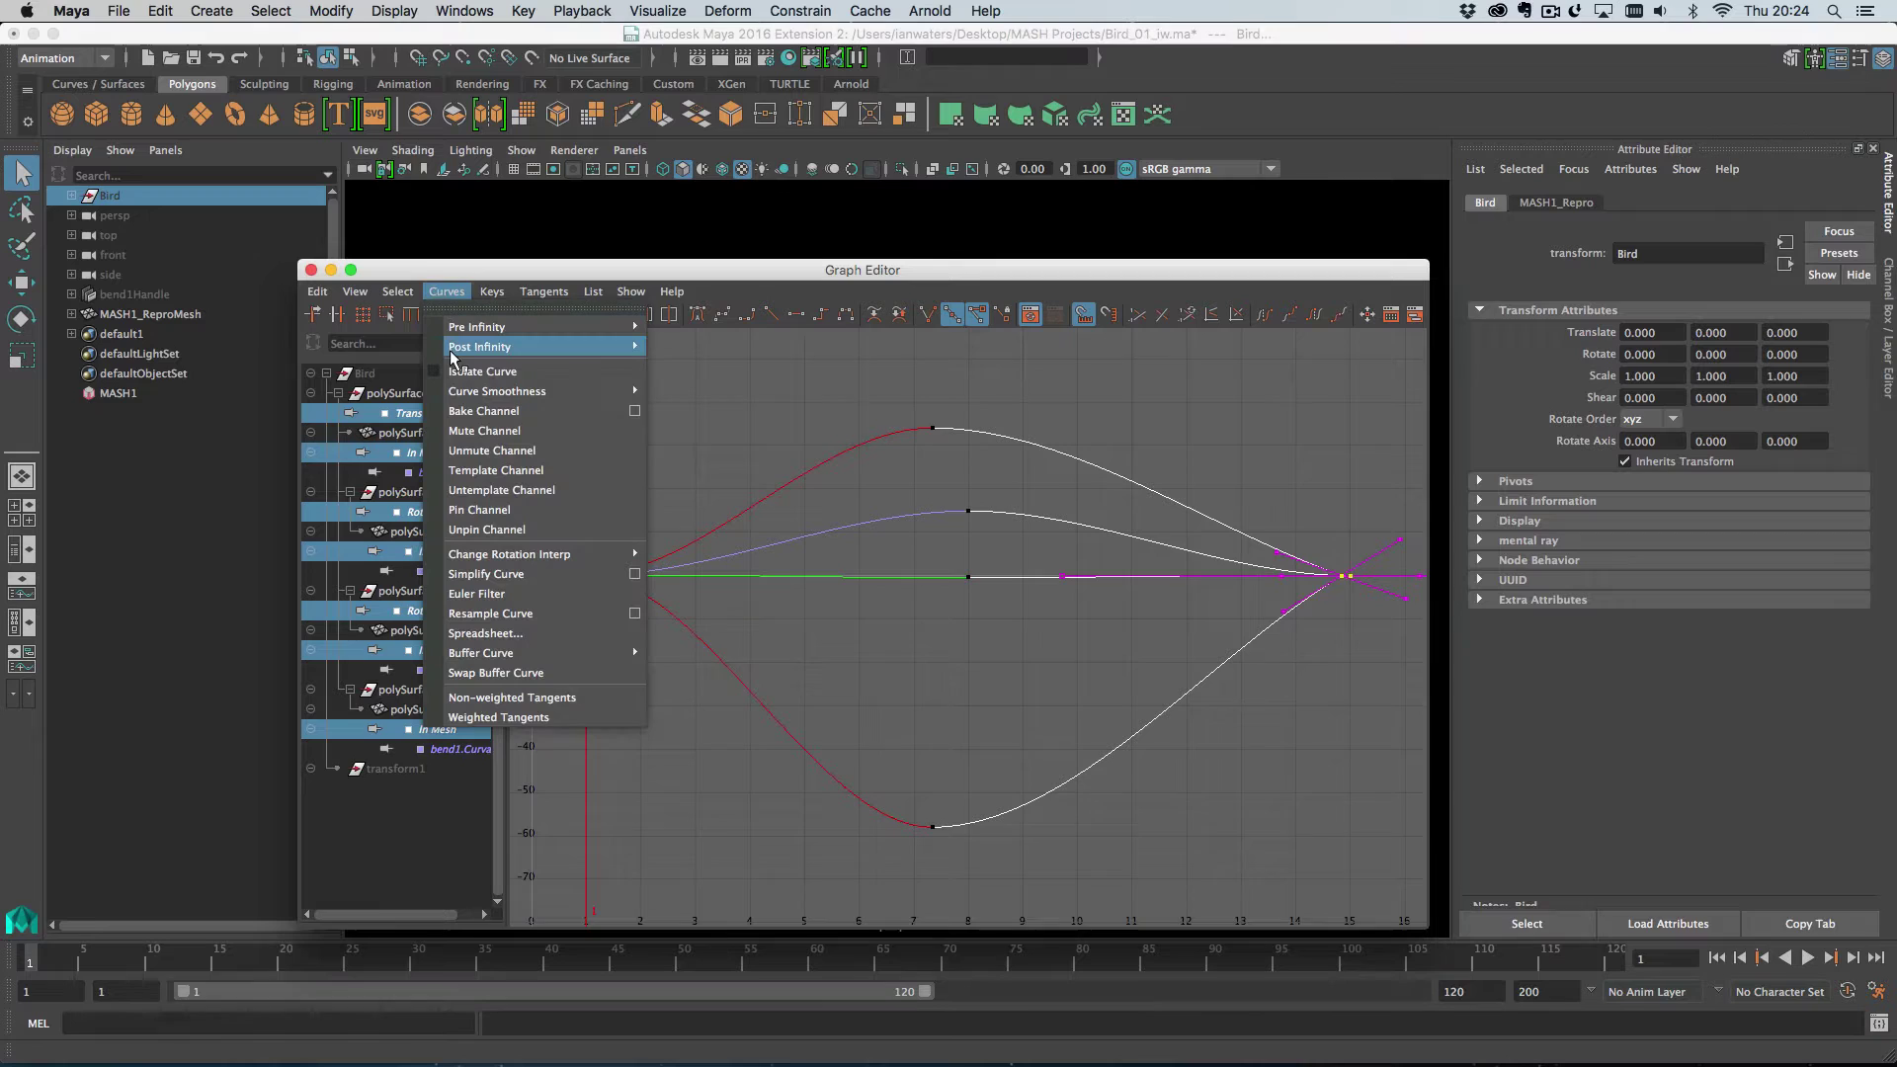
mouse_move(573, 346)
left_click(733, 443)
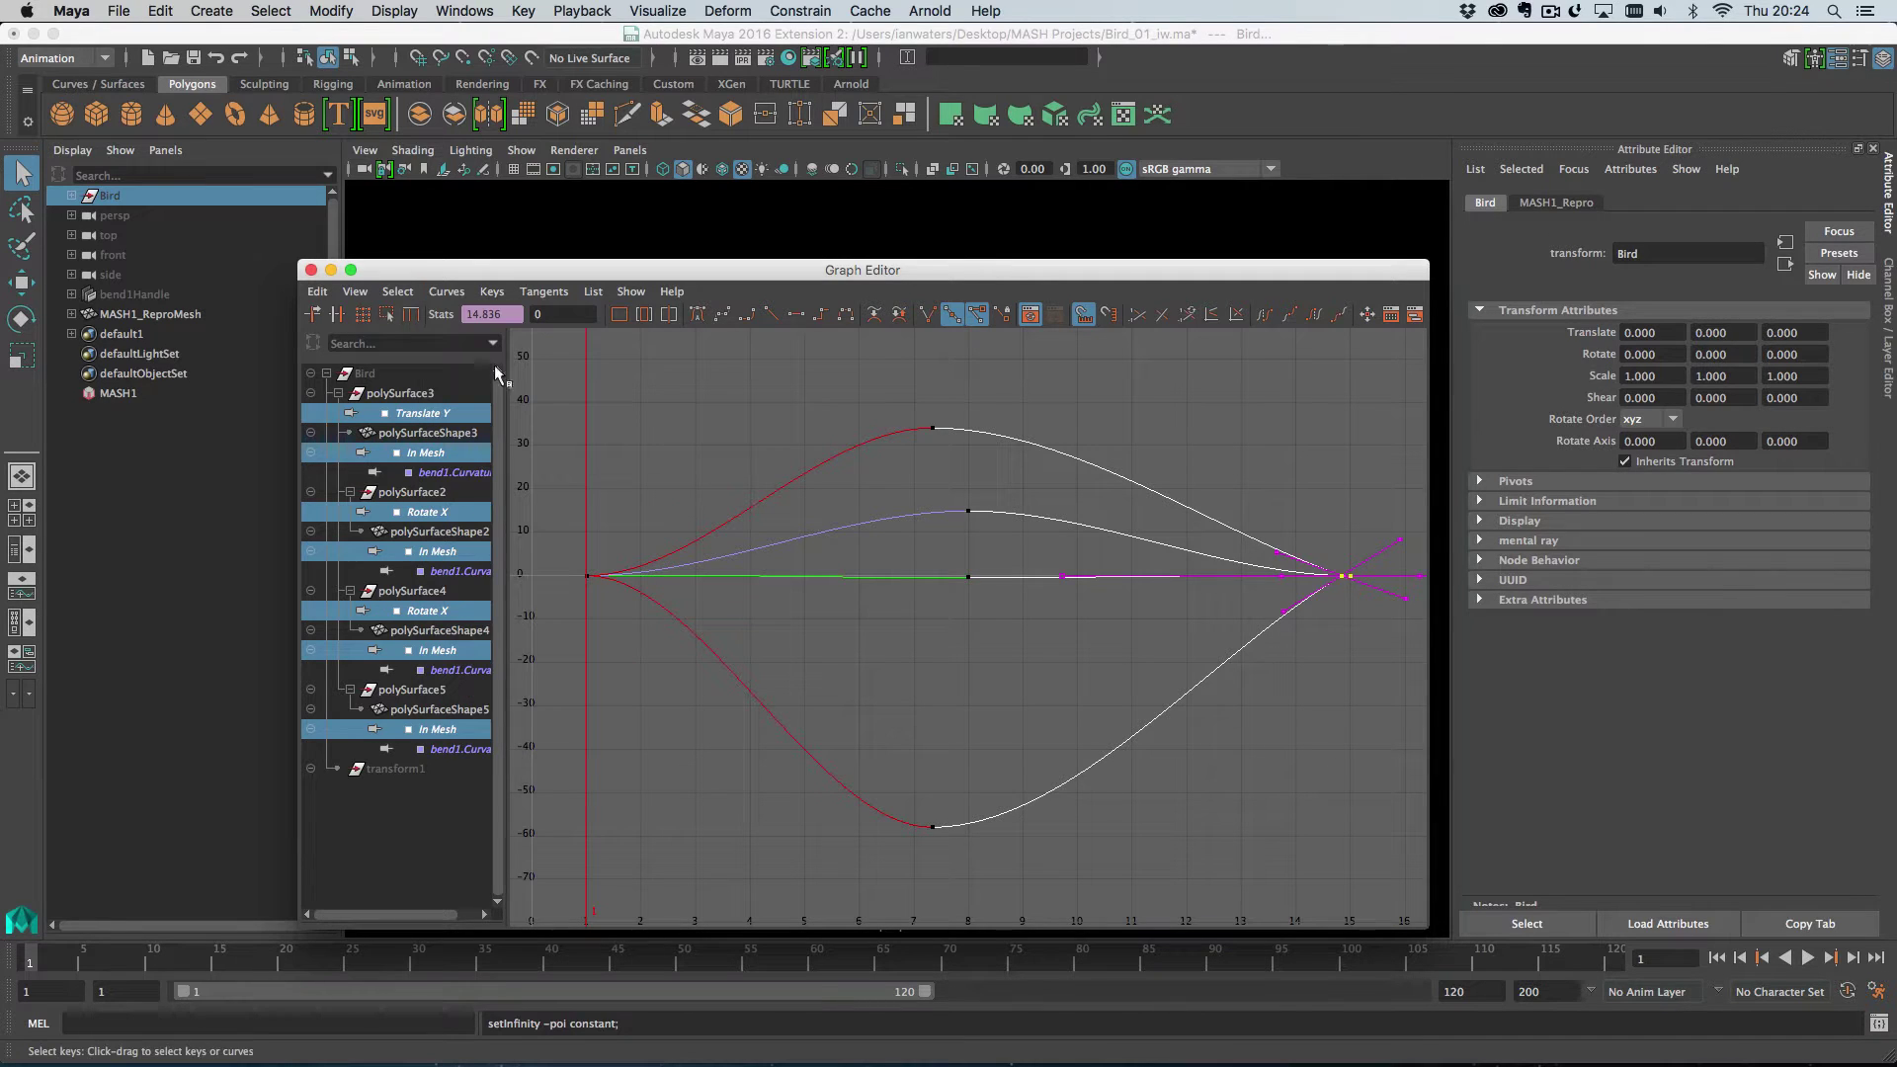
left_click(310, 270)
- Play the bird row to check the edited curves, then stop playback and clear the selection
left_click(1807, 958)
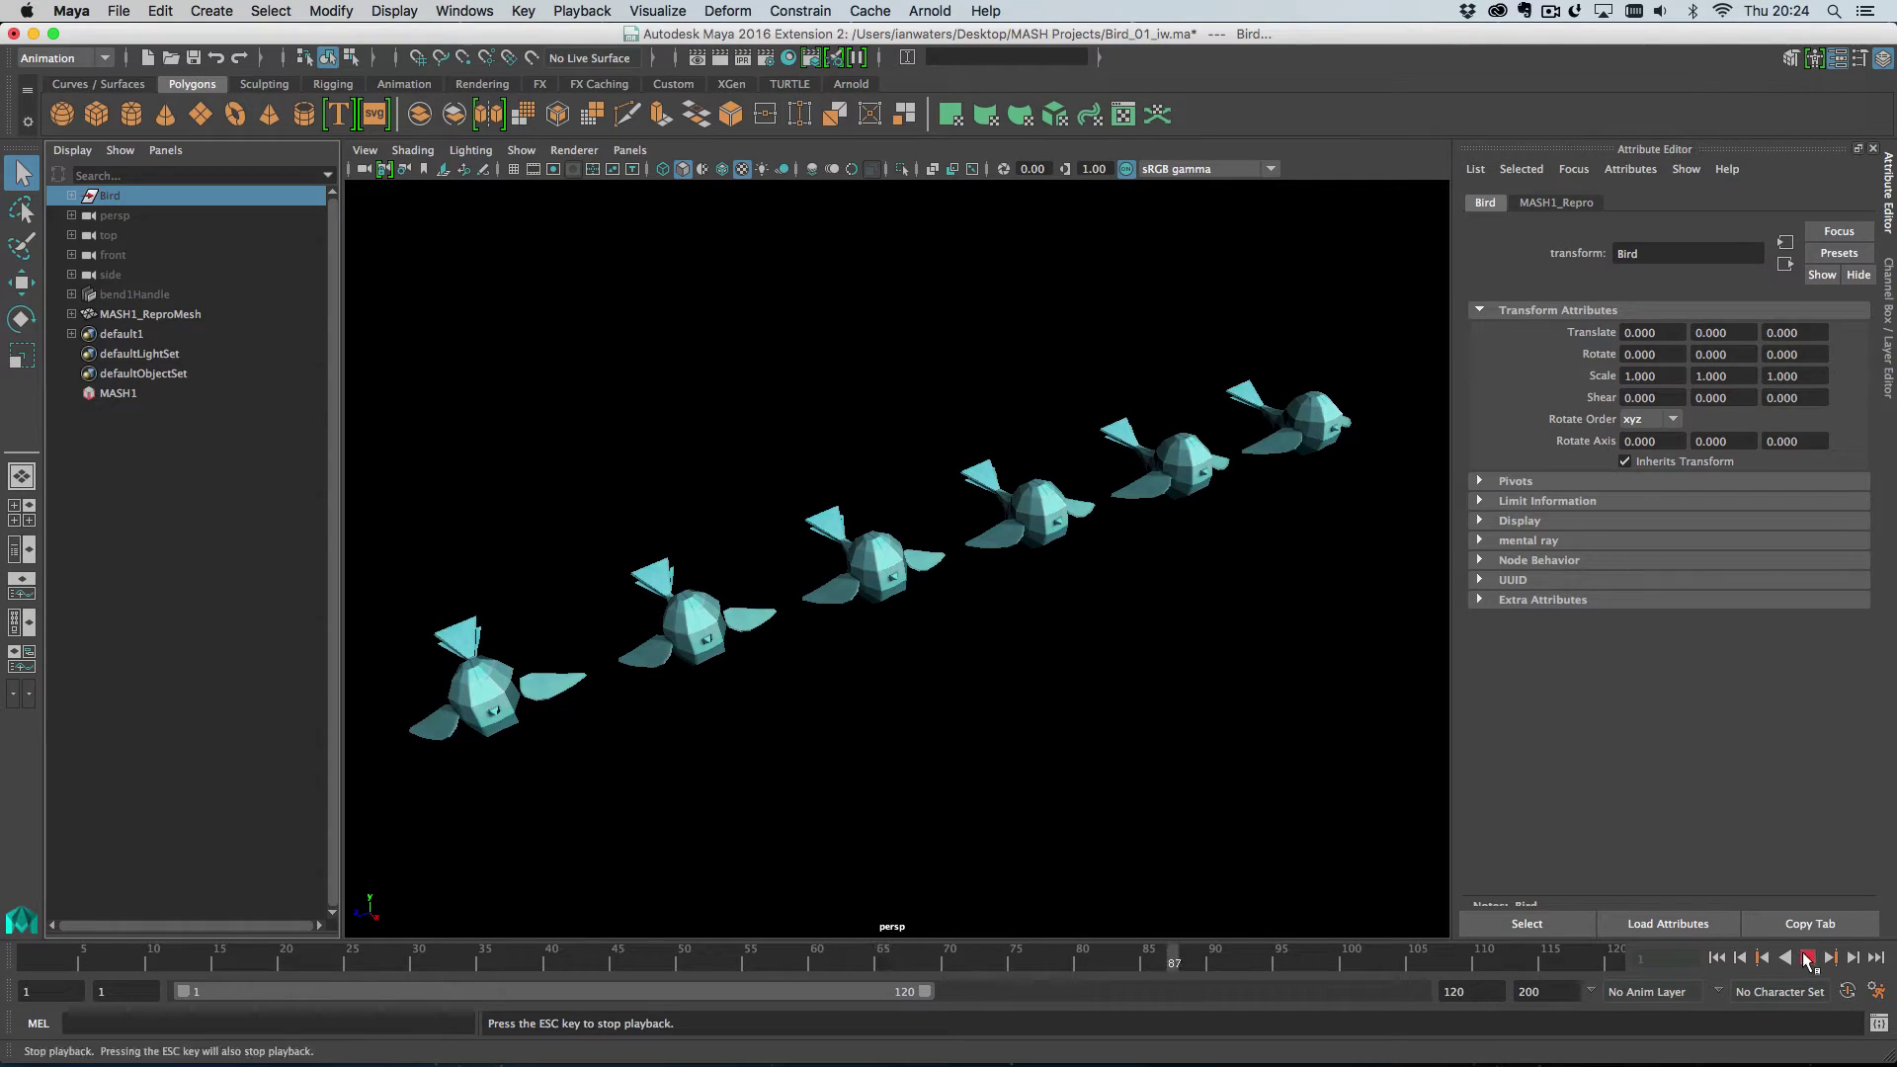
left_click(1806, 958)
left_click(644, 452)
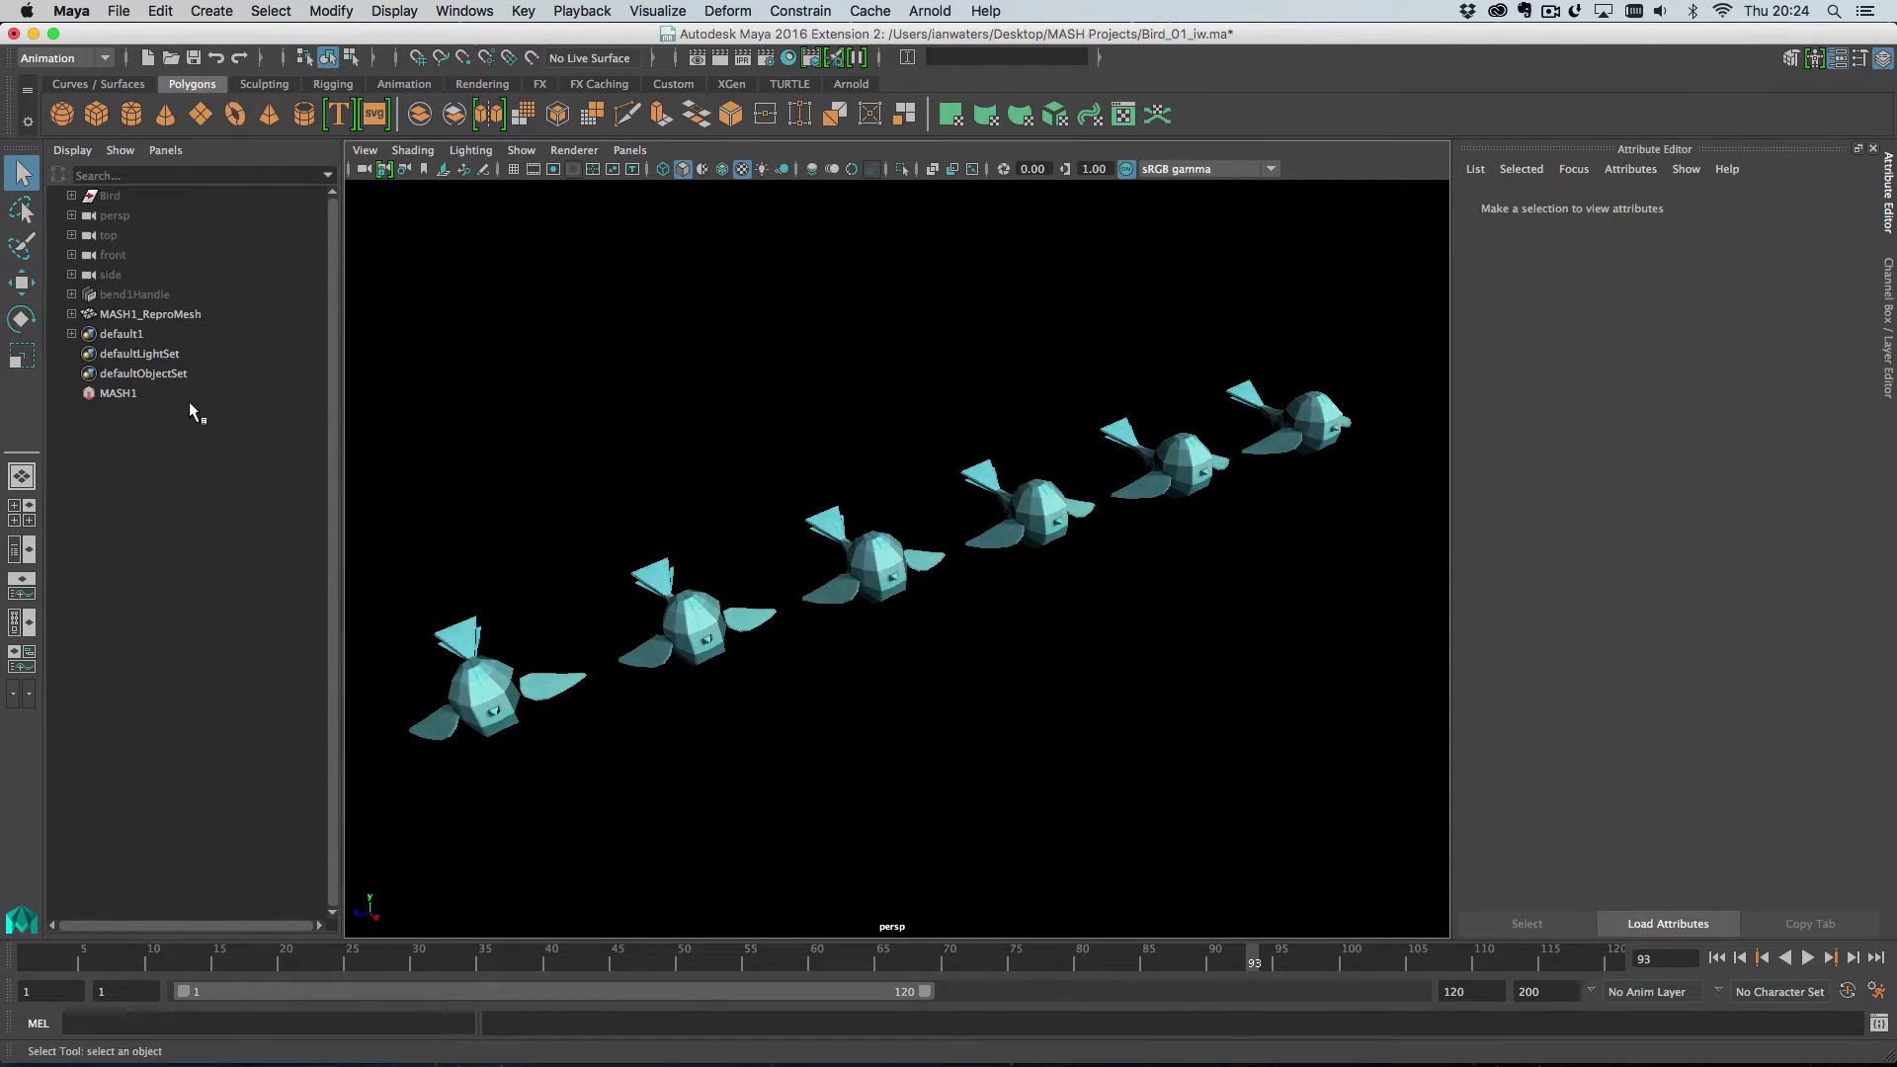
- Set Animation End to 15 in the MASH1 network's Time node
left_click(186, 393)
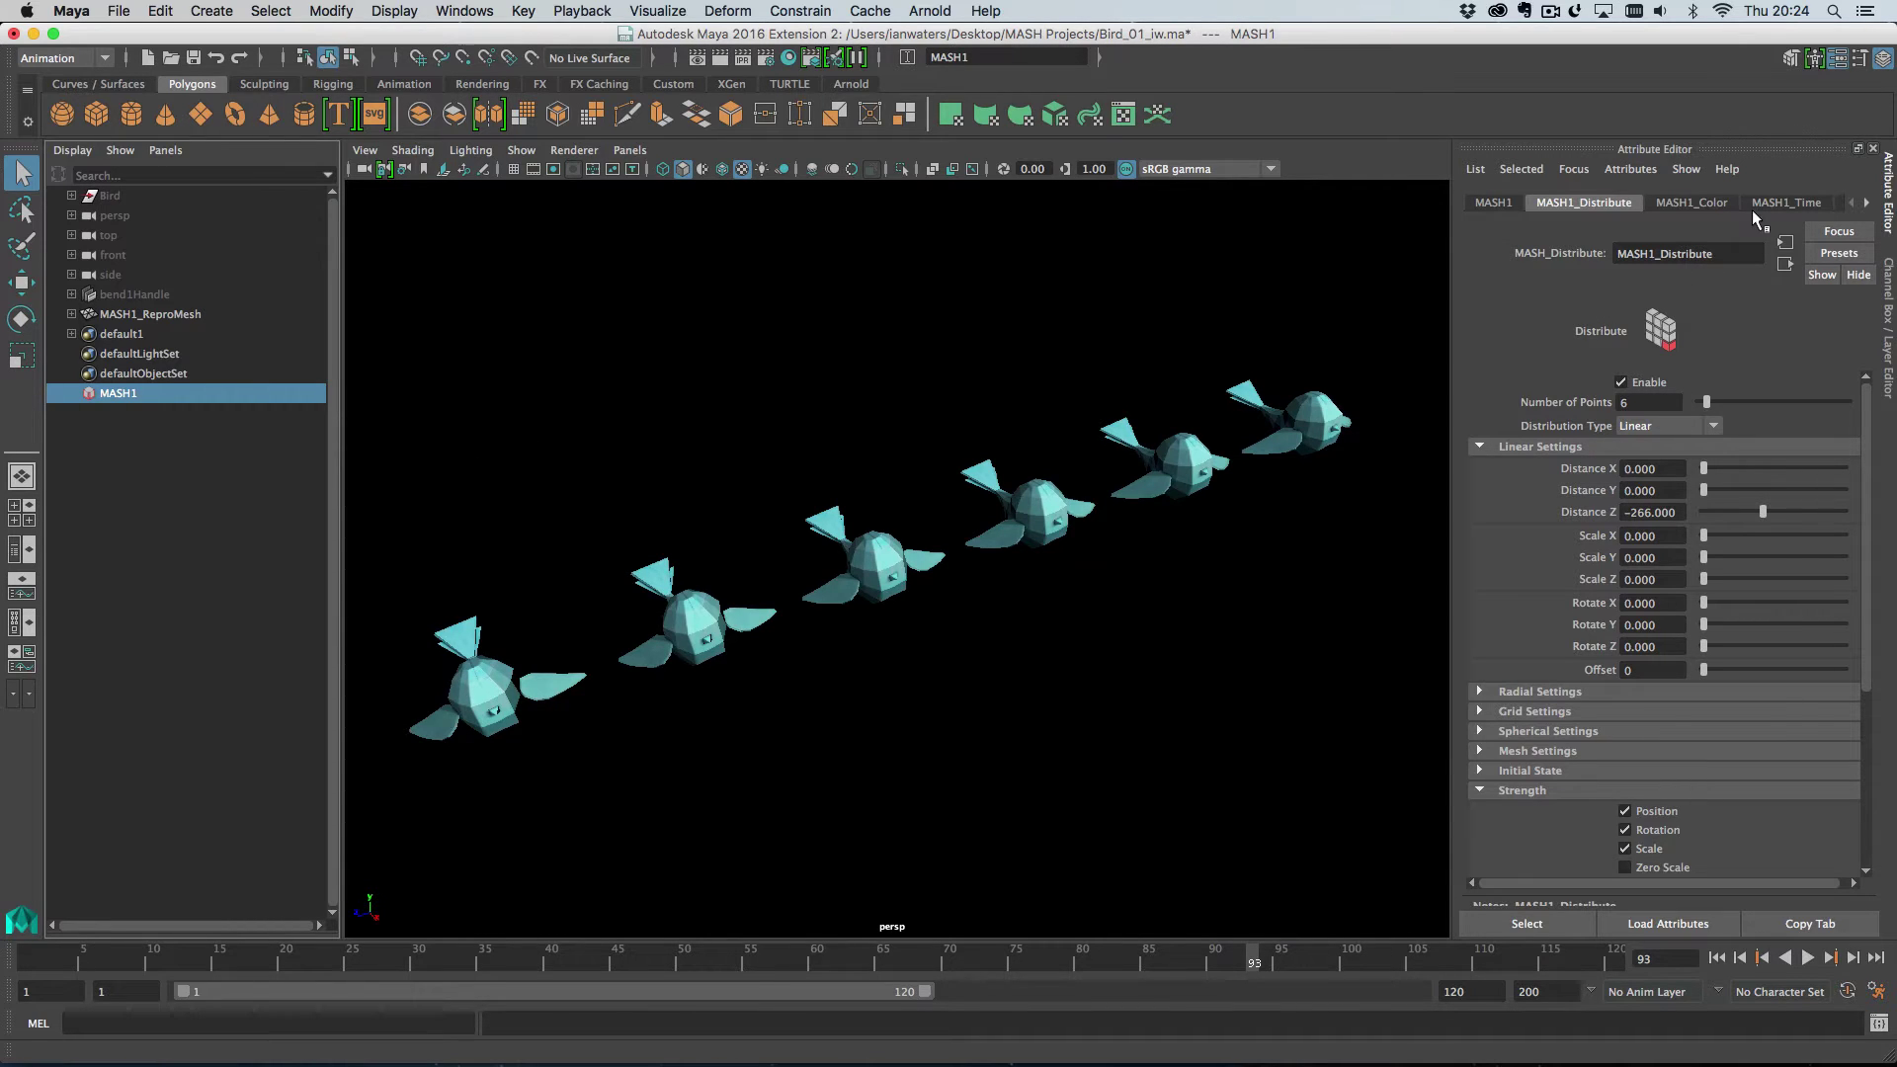
left_click(1779, 200)
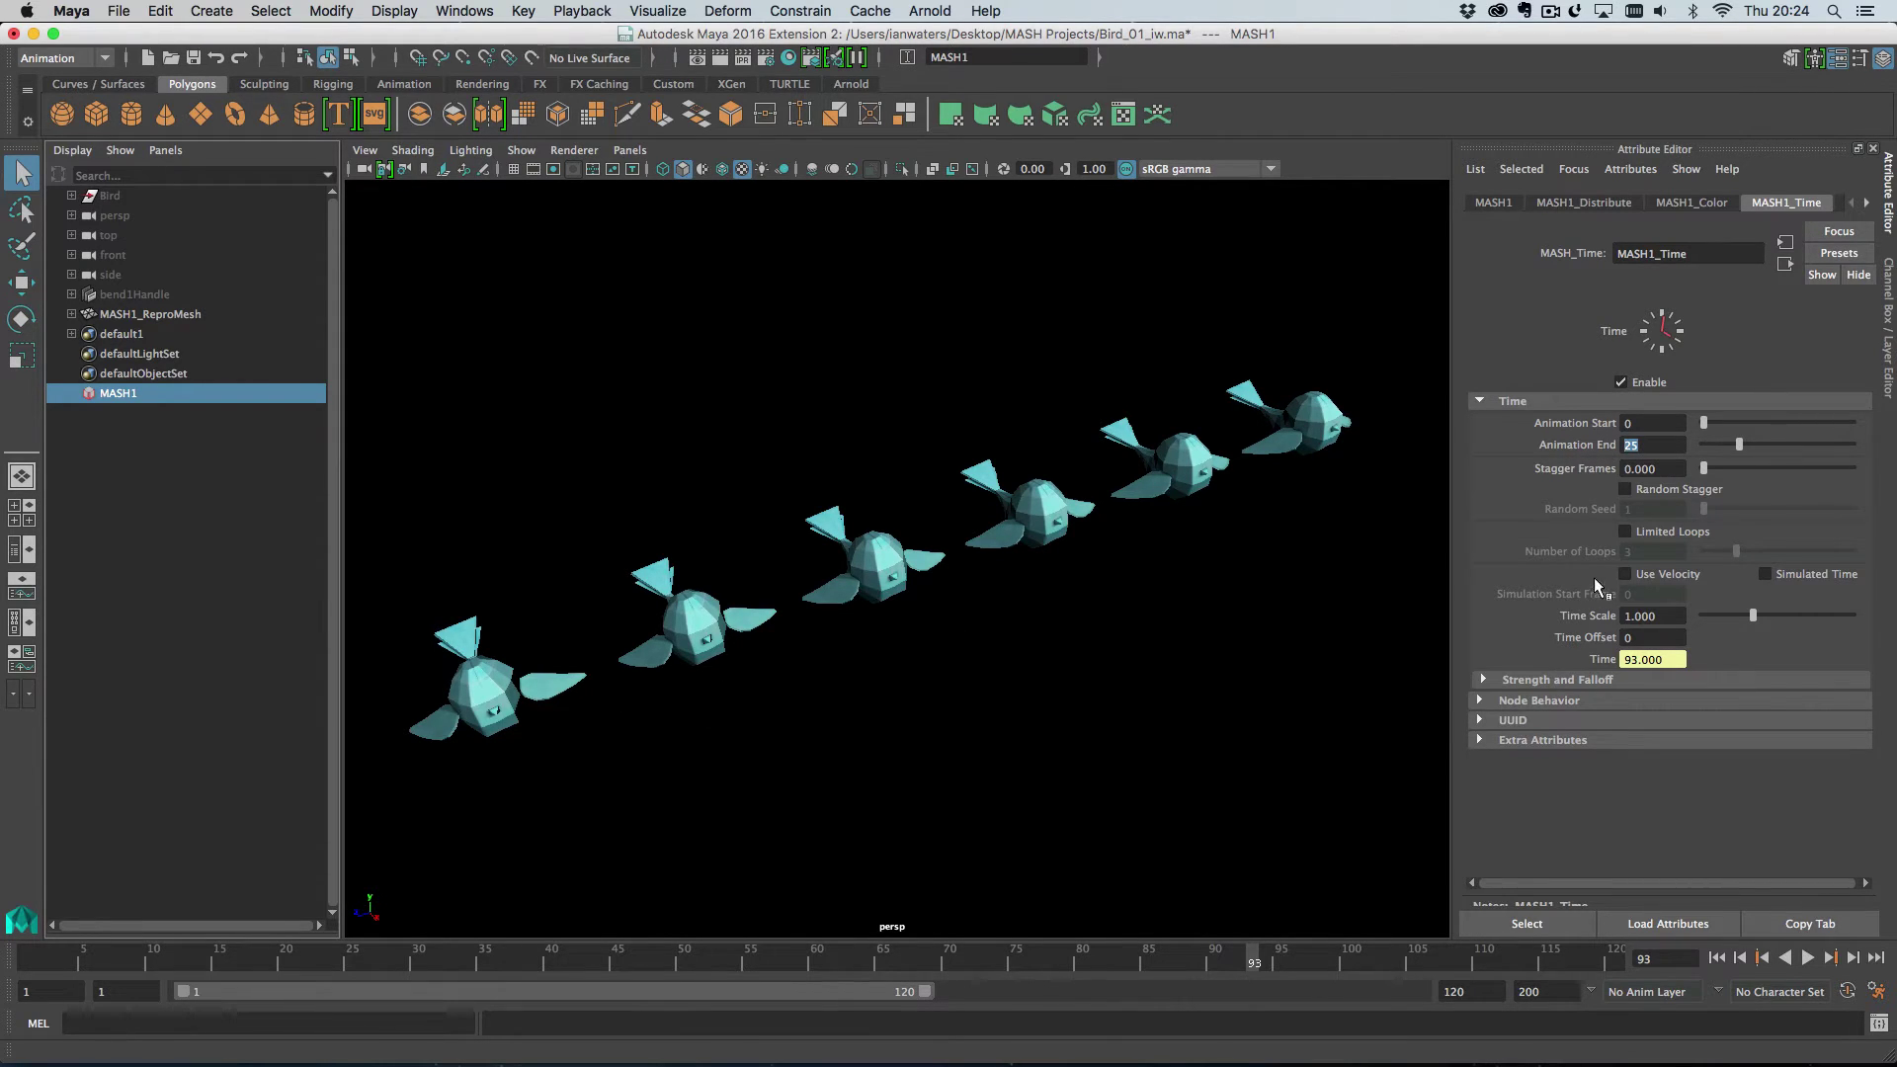
type("15")
key("Return")
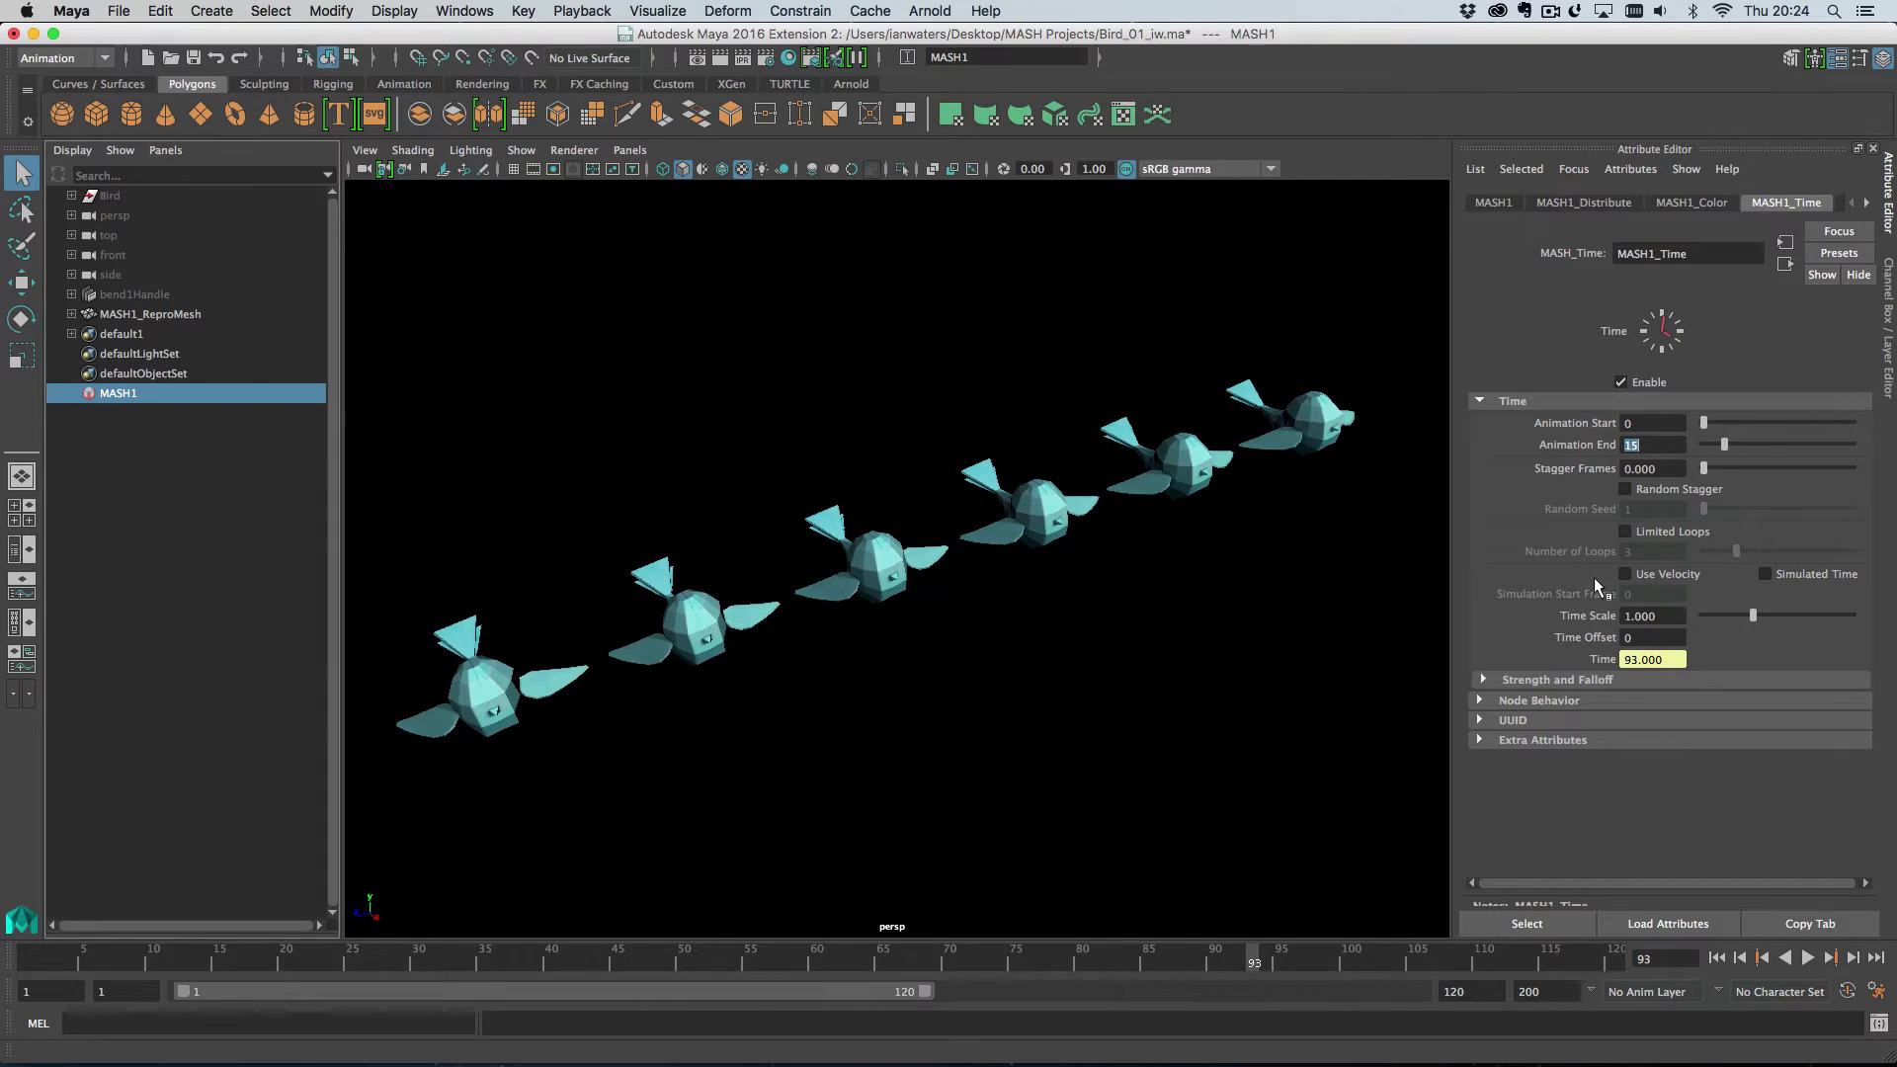
- Play the animation from the first frame and set the Time node's Stagger Frames to 15
left_click(1717, 957)
left_click(1808, 958)
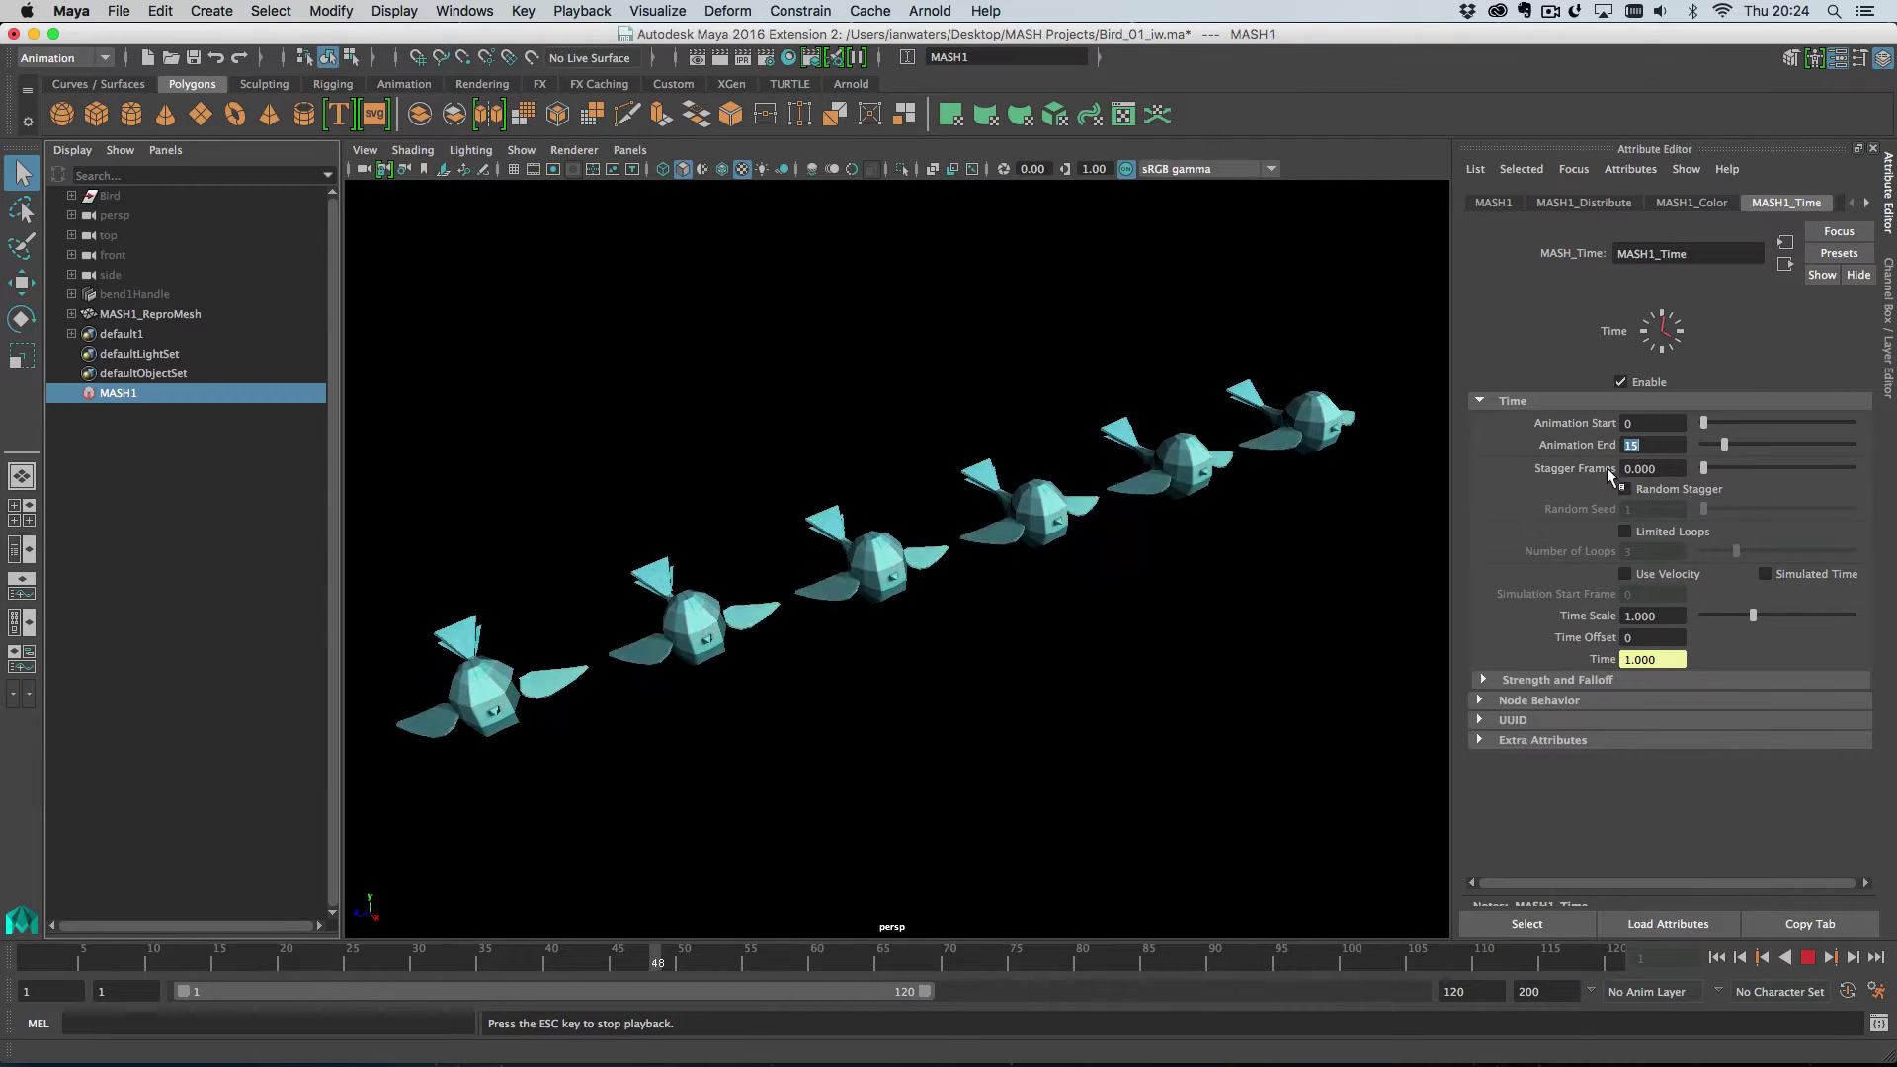
left_click_drag(1703, 469, 1796, 467)
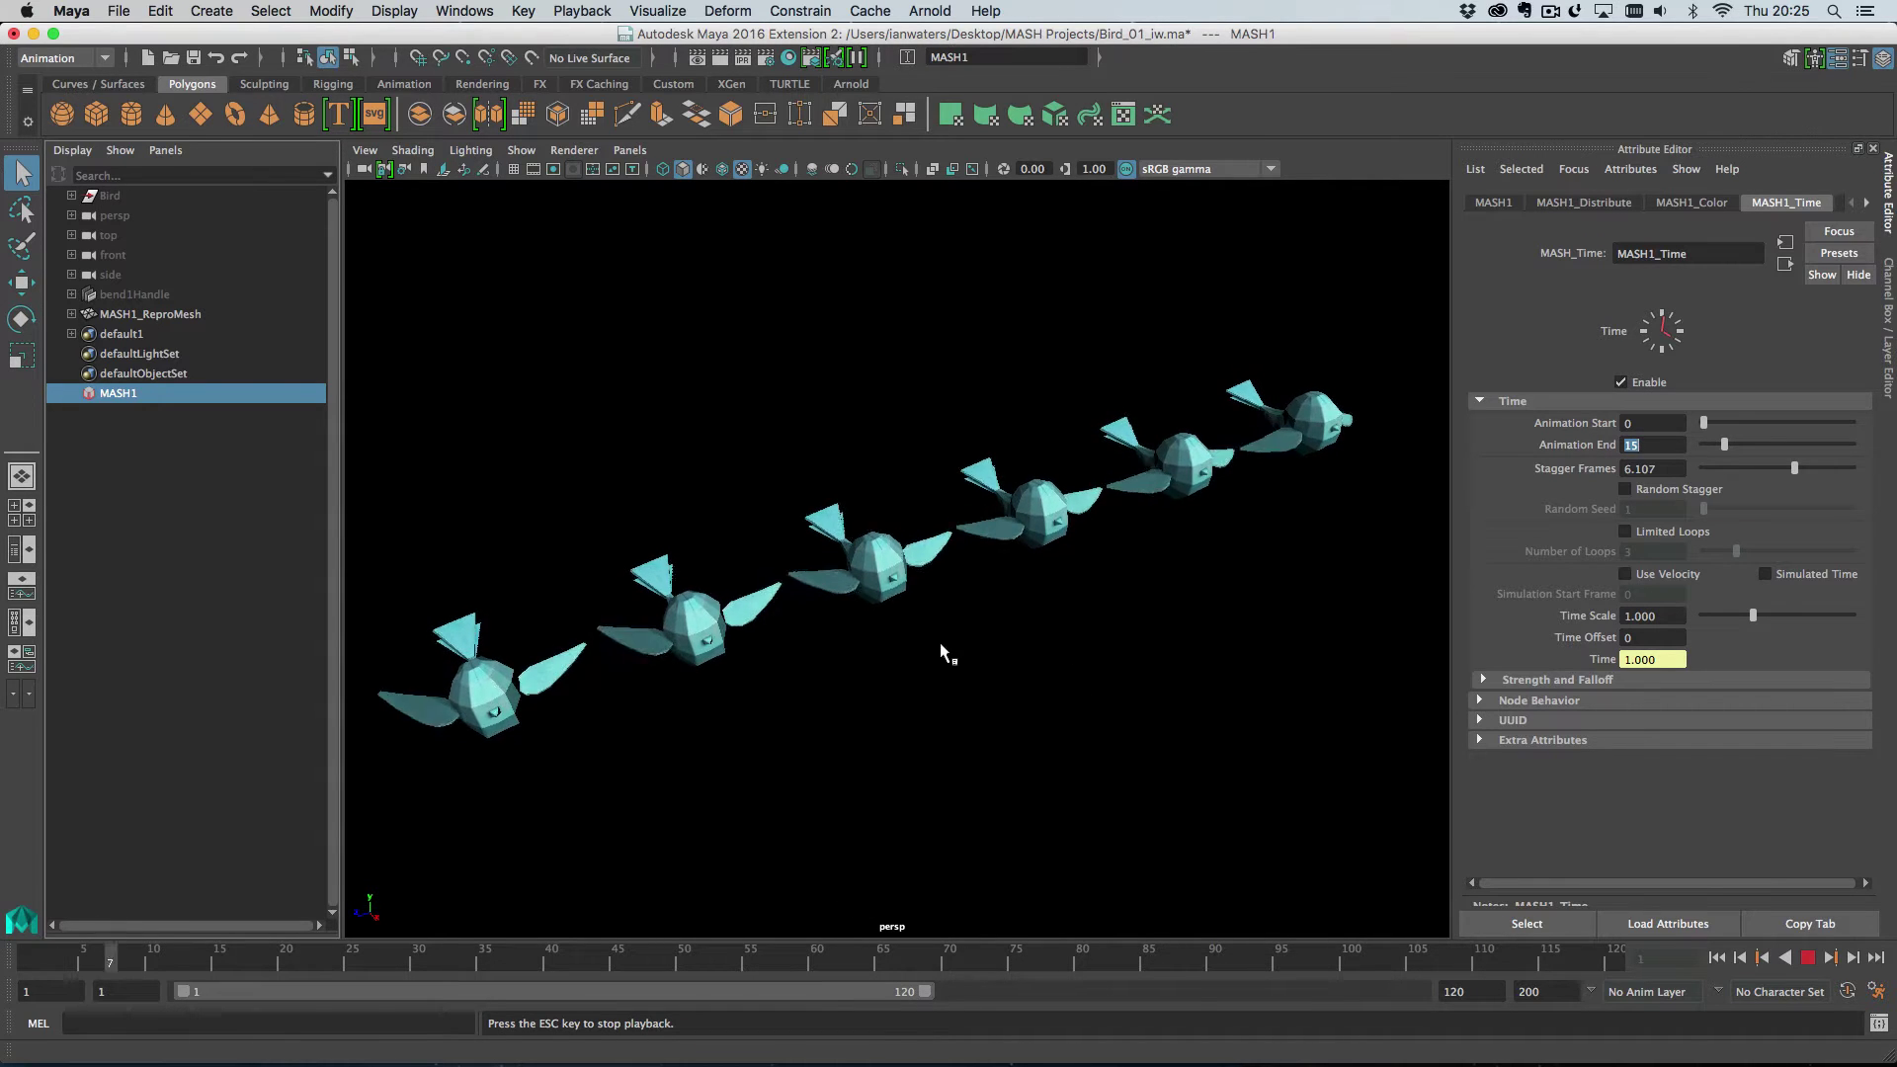
double_click(1658, 464)
type("15")
key("Return")
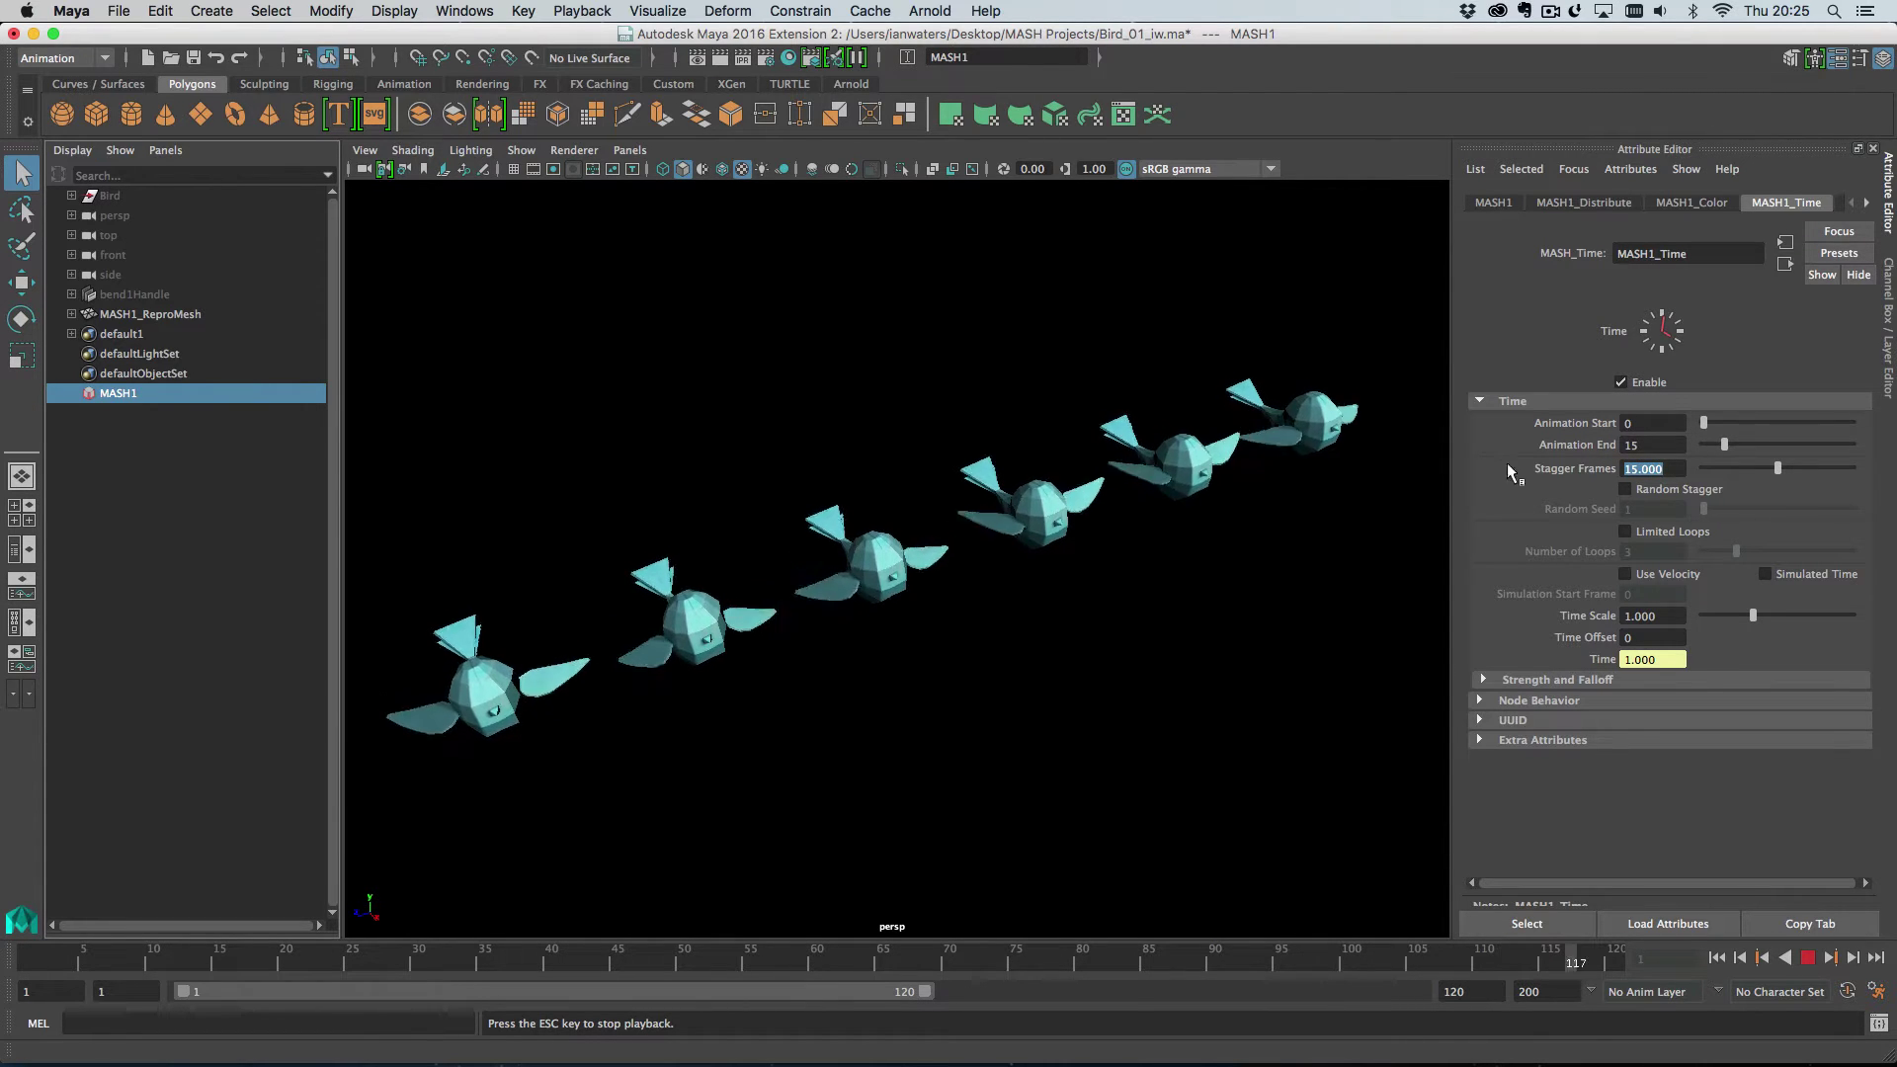
- Enable Random Stagger on the Time node, set its Random Seed to 30 and replay the animation
left_click(1620, 489)
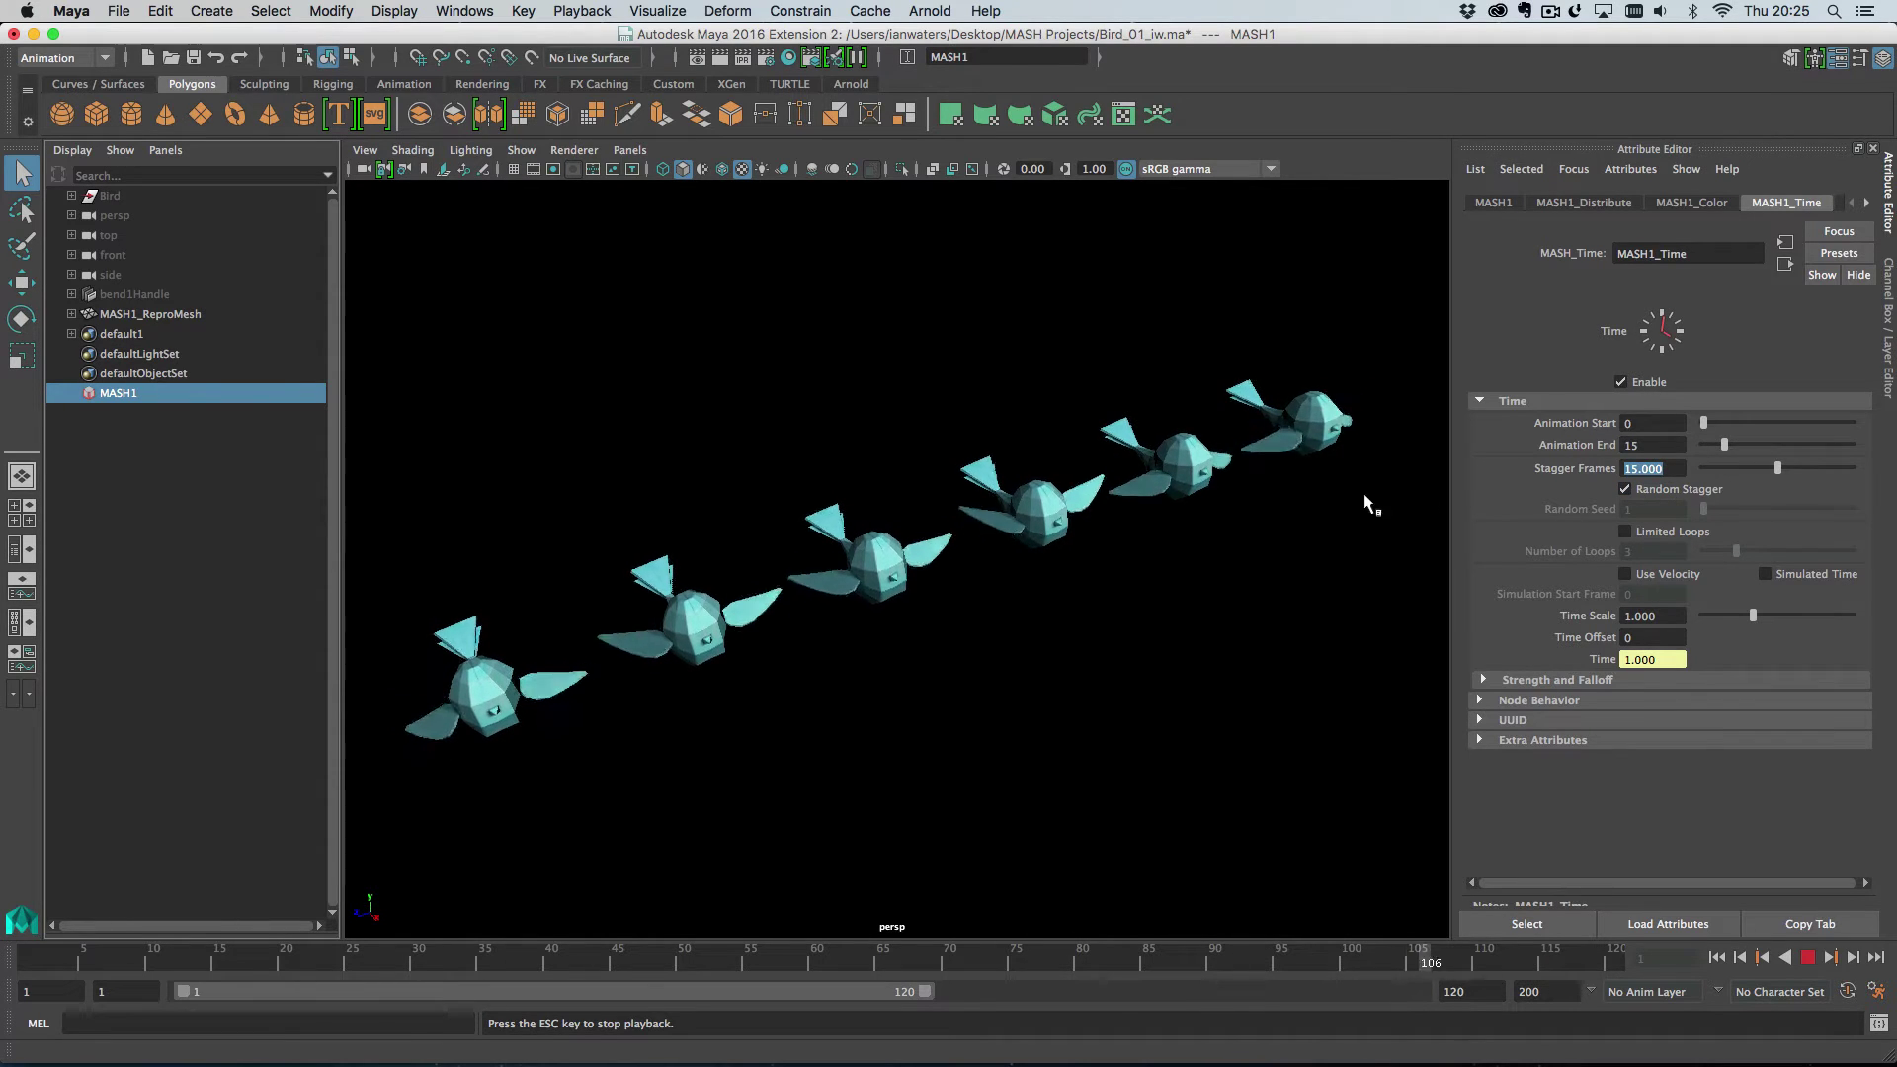
key("Escape")
mouse_move(1768, 506)
left_mouse_down()
mouse_move(1799, 506)
mouse_move(1745, 506)
left_mouse_up()
left_click(1807, 957)
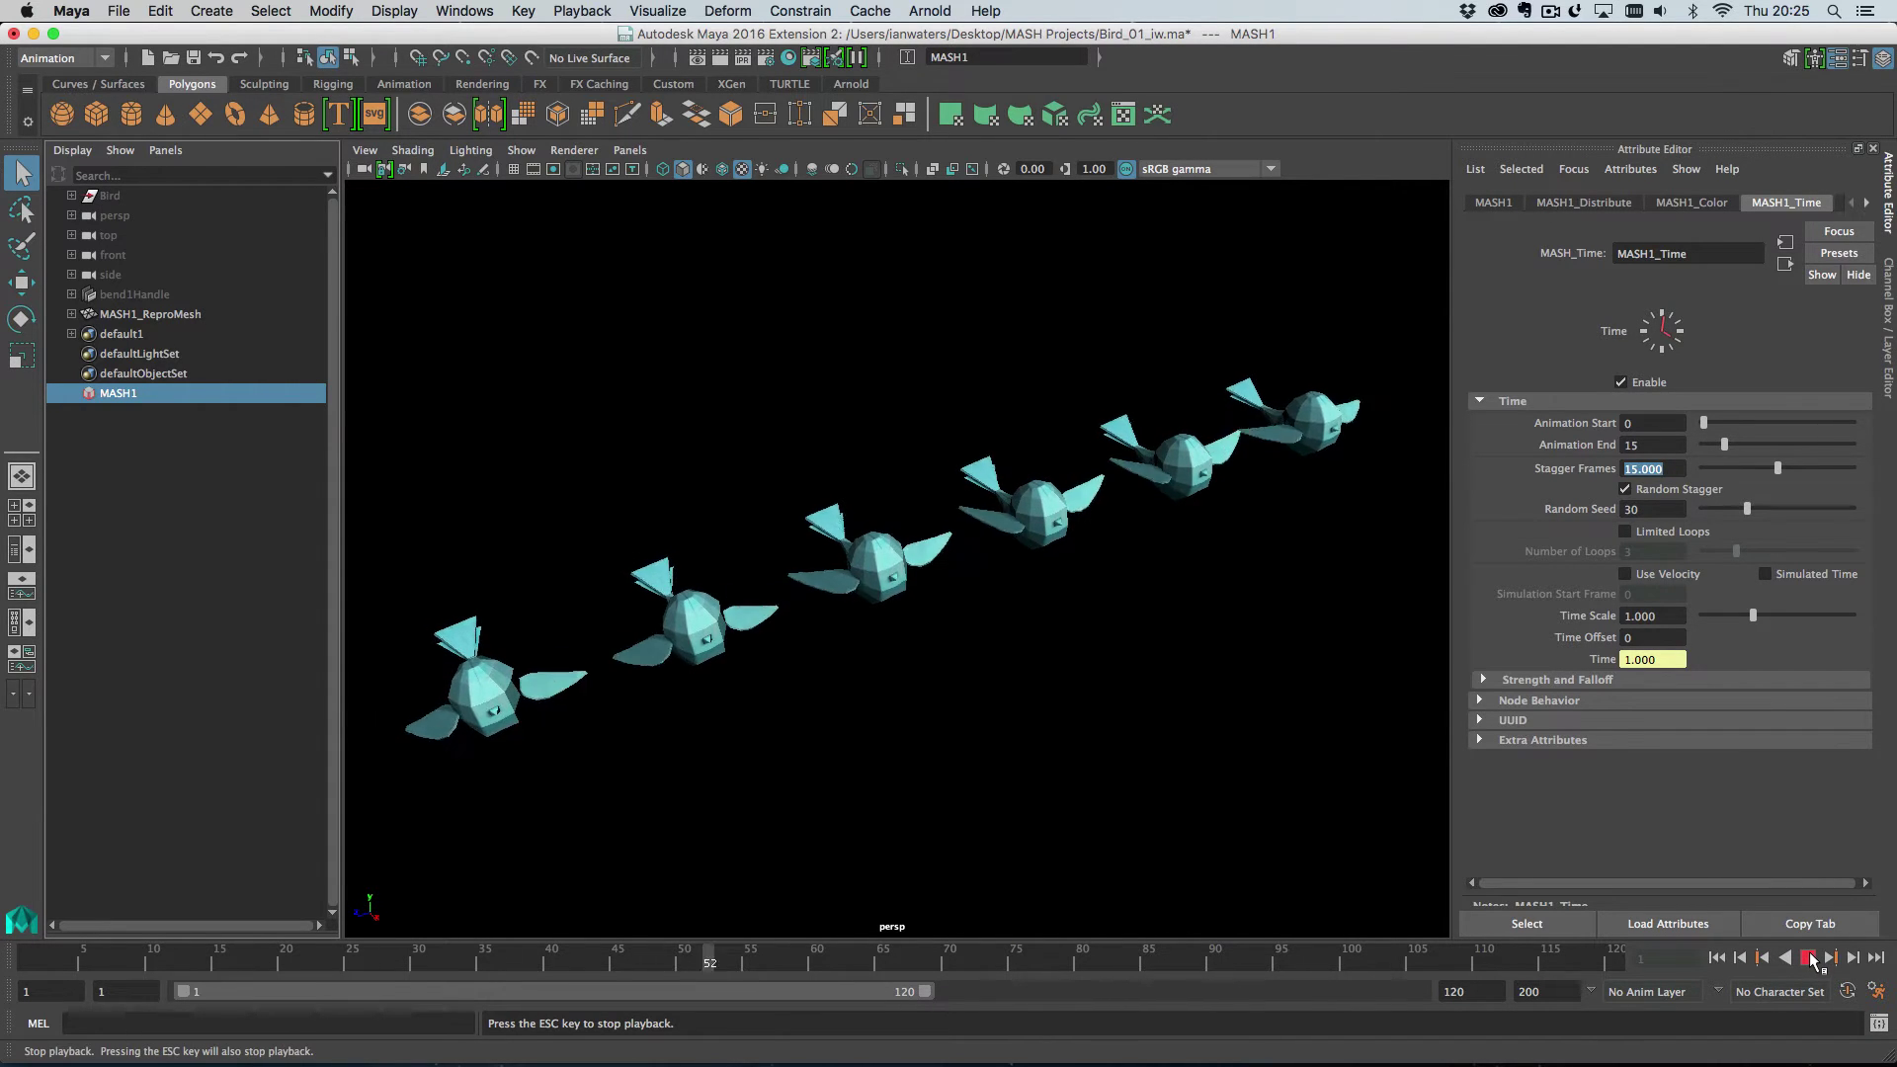
- Try Limited Loops with 3 loops during playback, then turn the option off again
left_click(1644, 524)
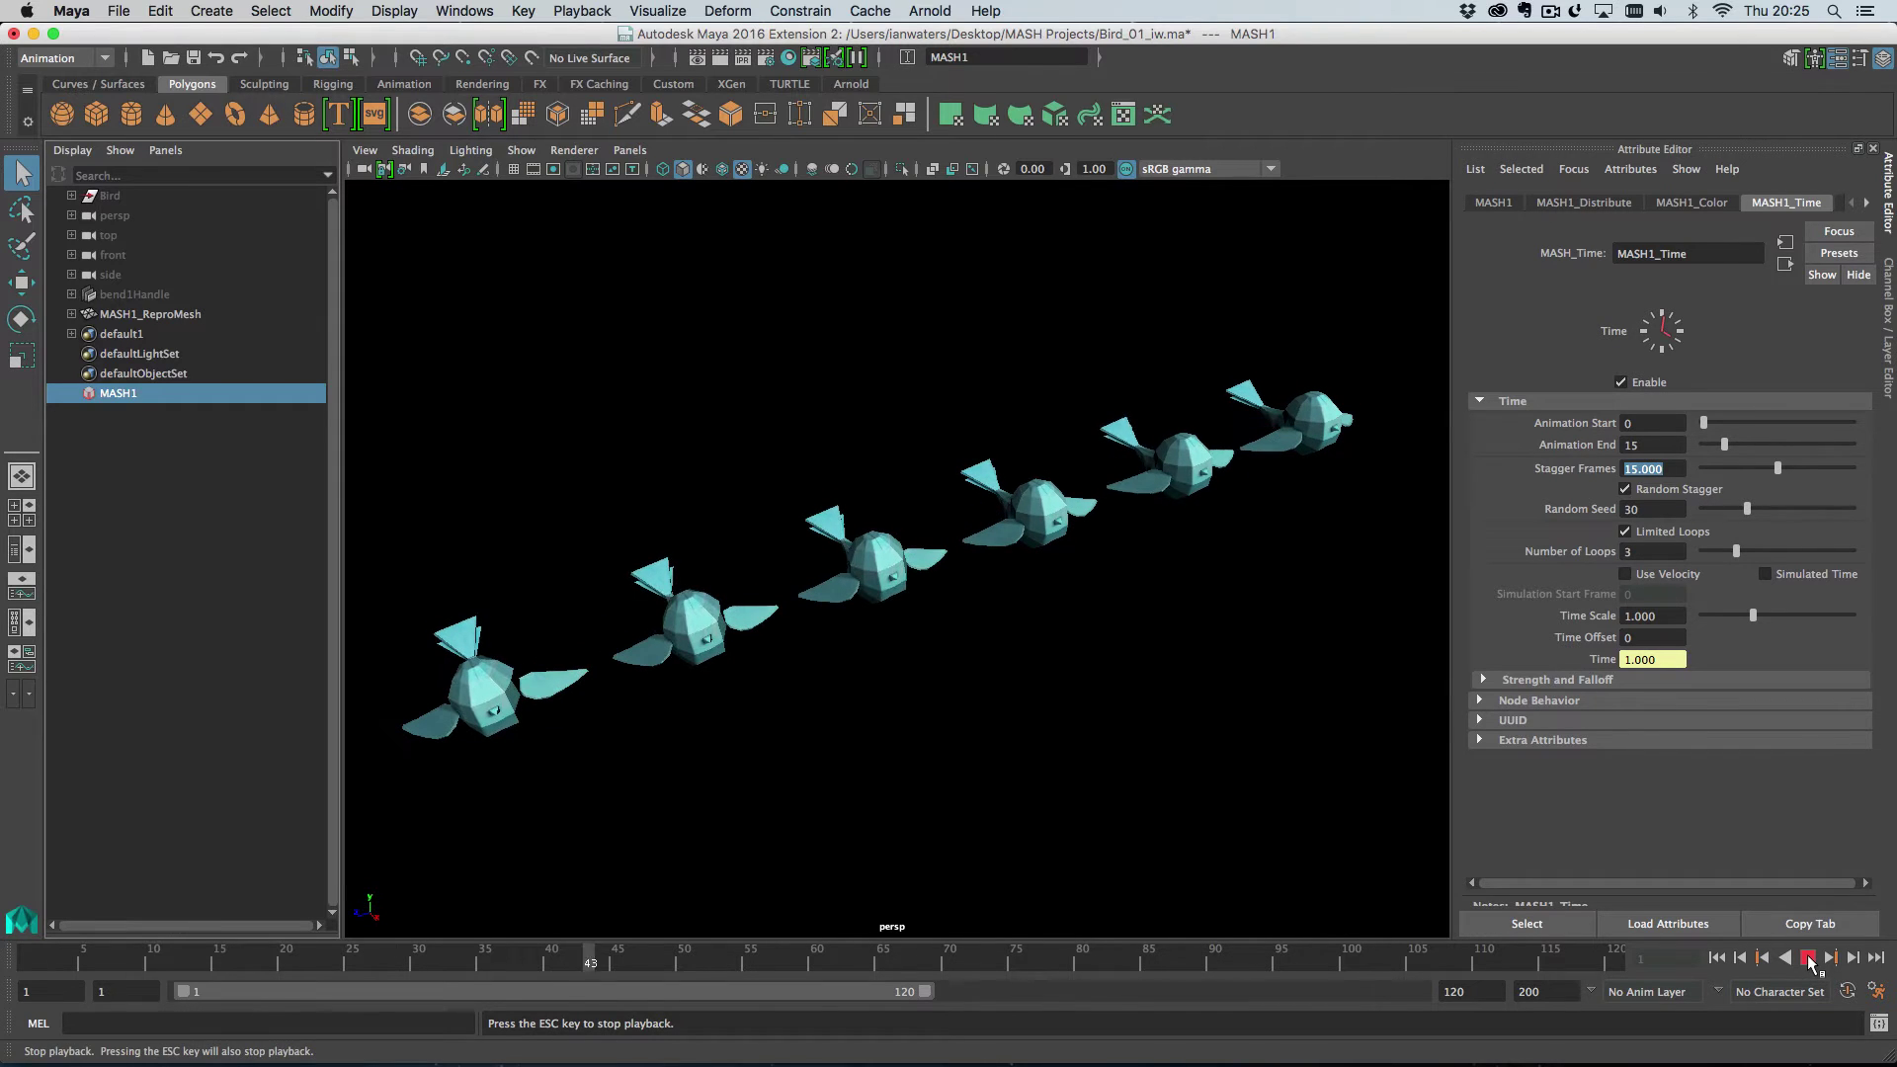
left_click(1808, 959)
left_click(1665, 530)
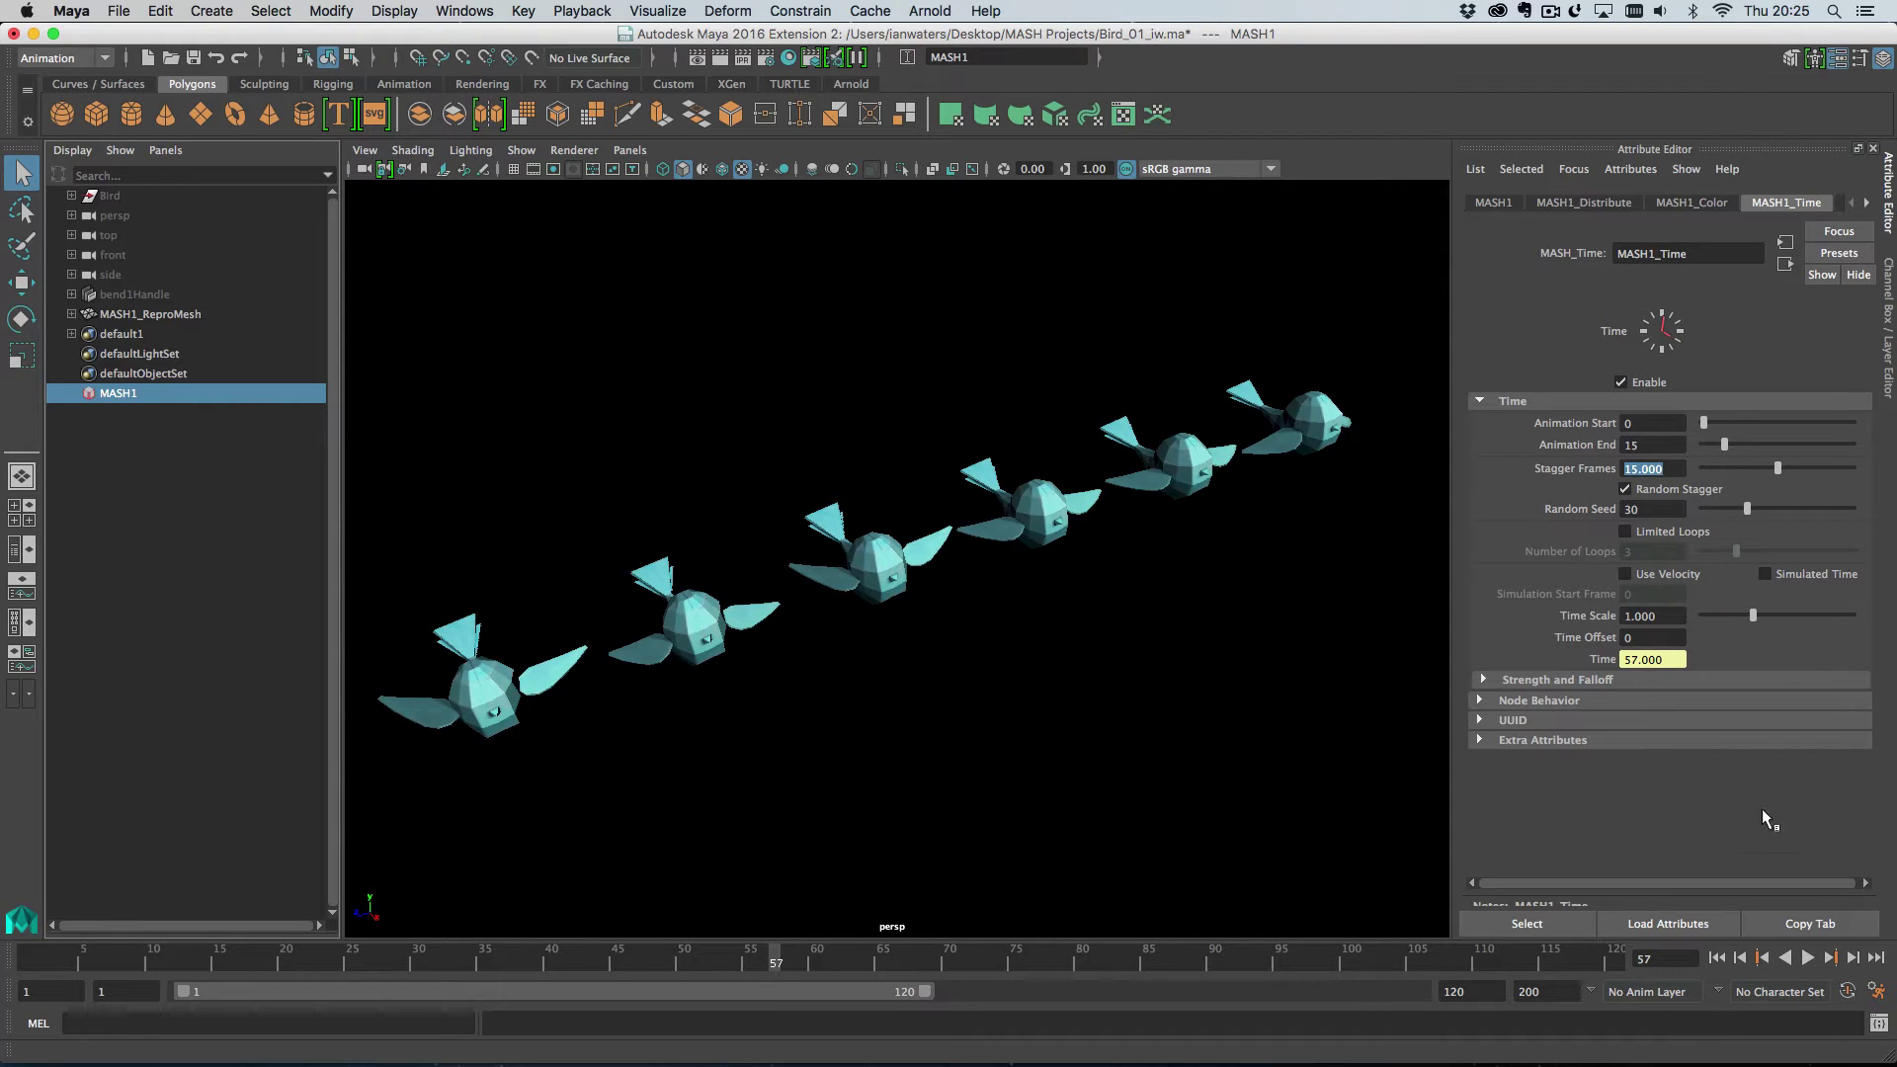
- Restart playback and extend the end of the playback range to frame 1200
left_click(1808, 958)
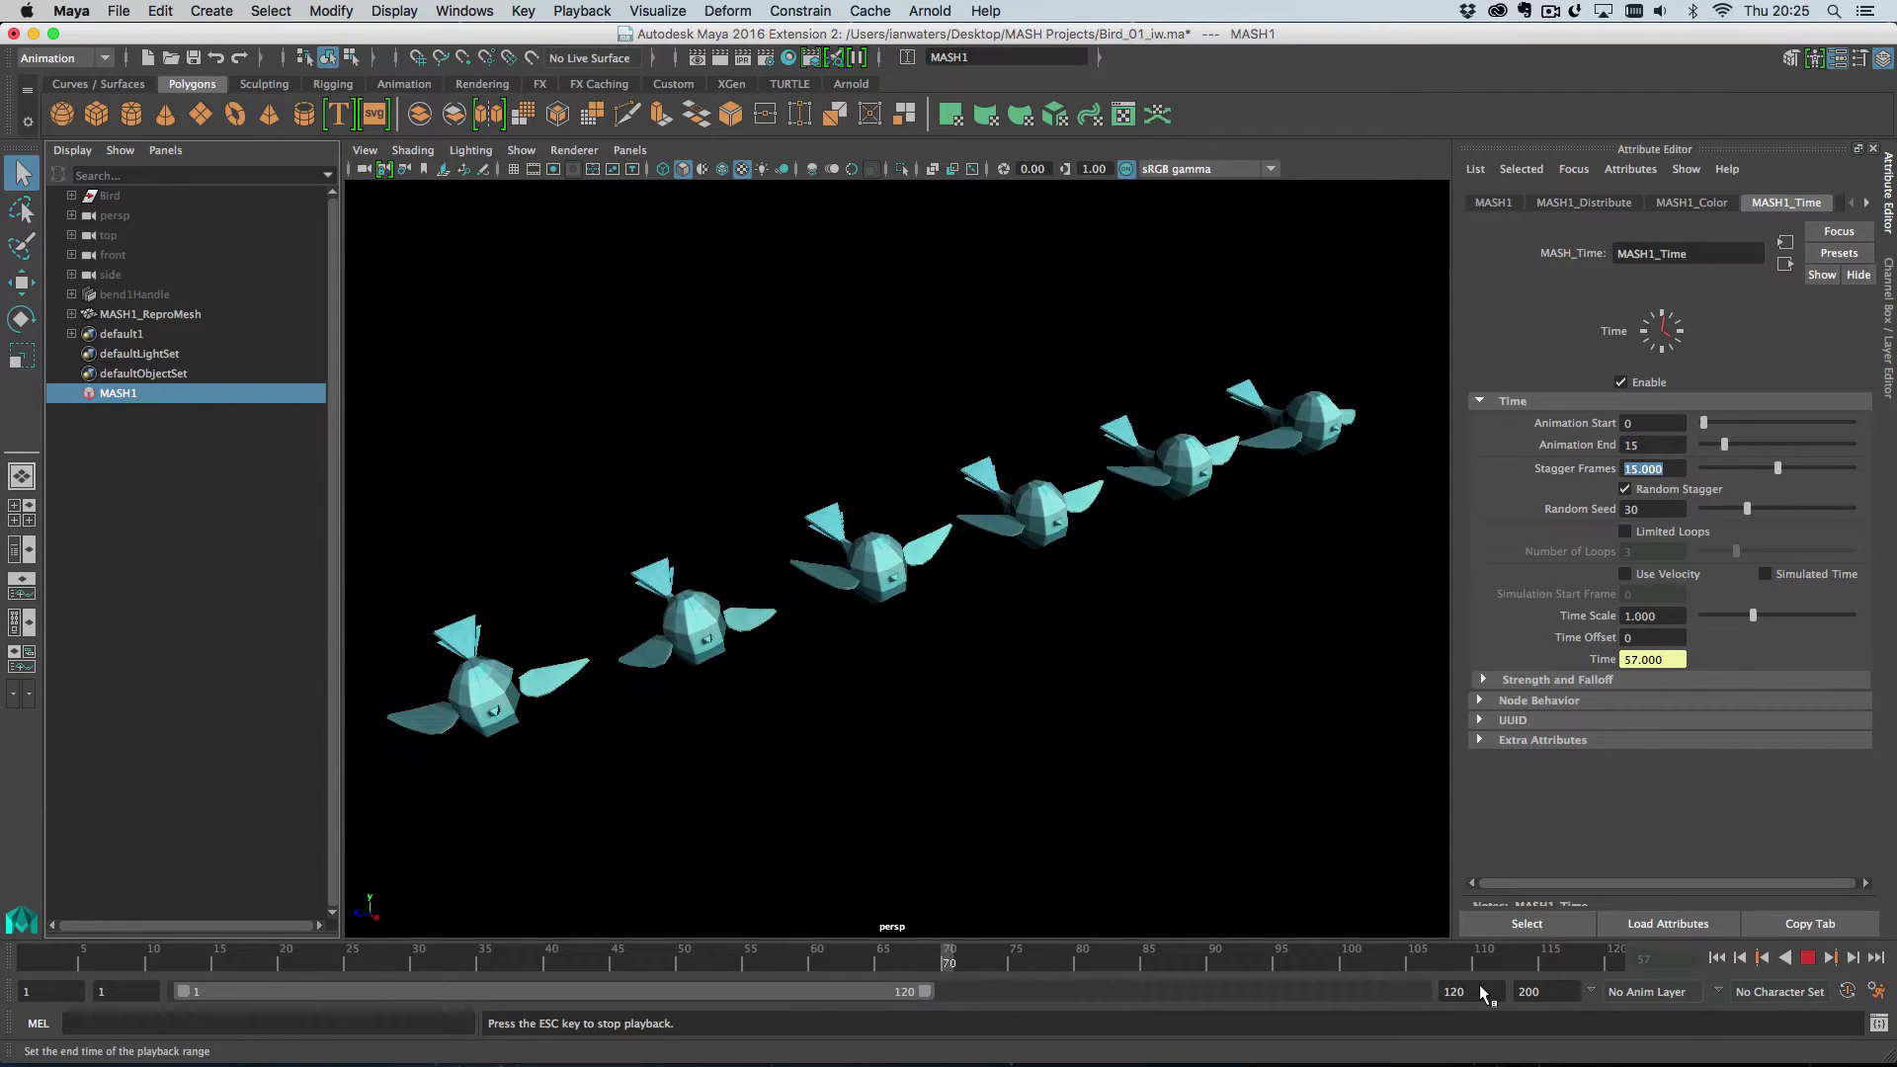
type("0")
key("Return")
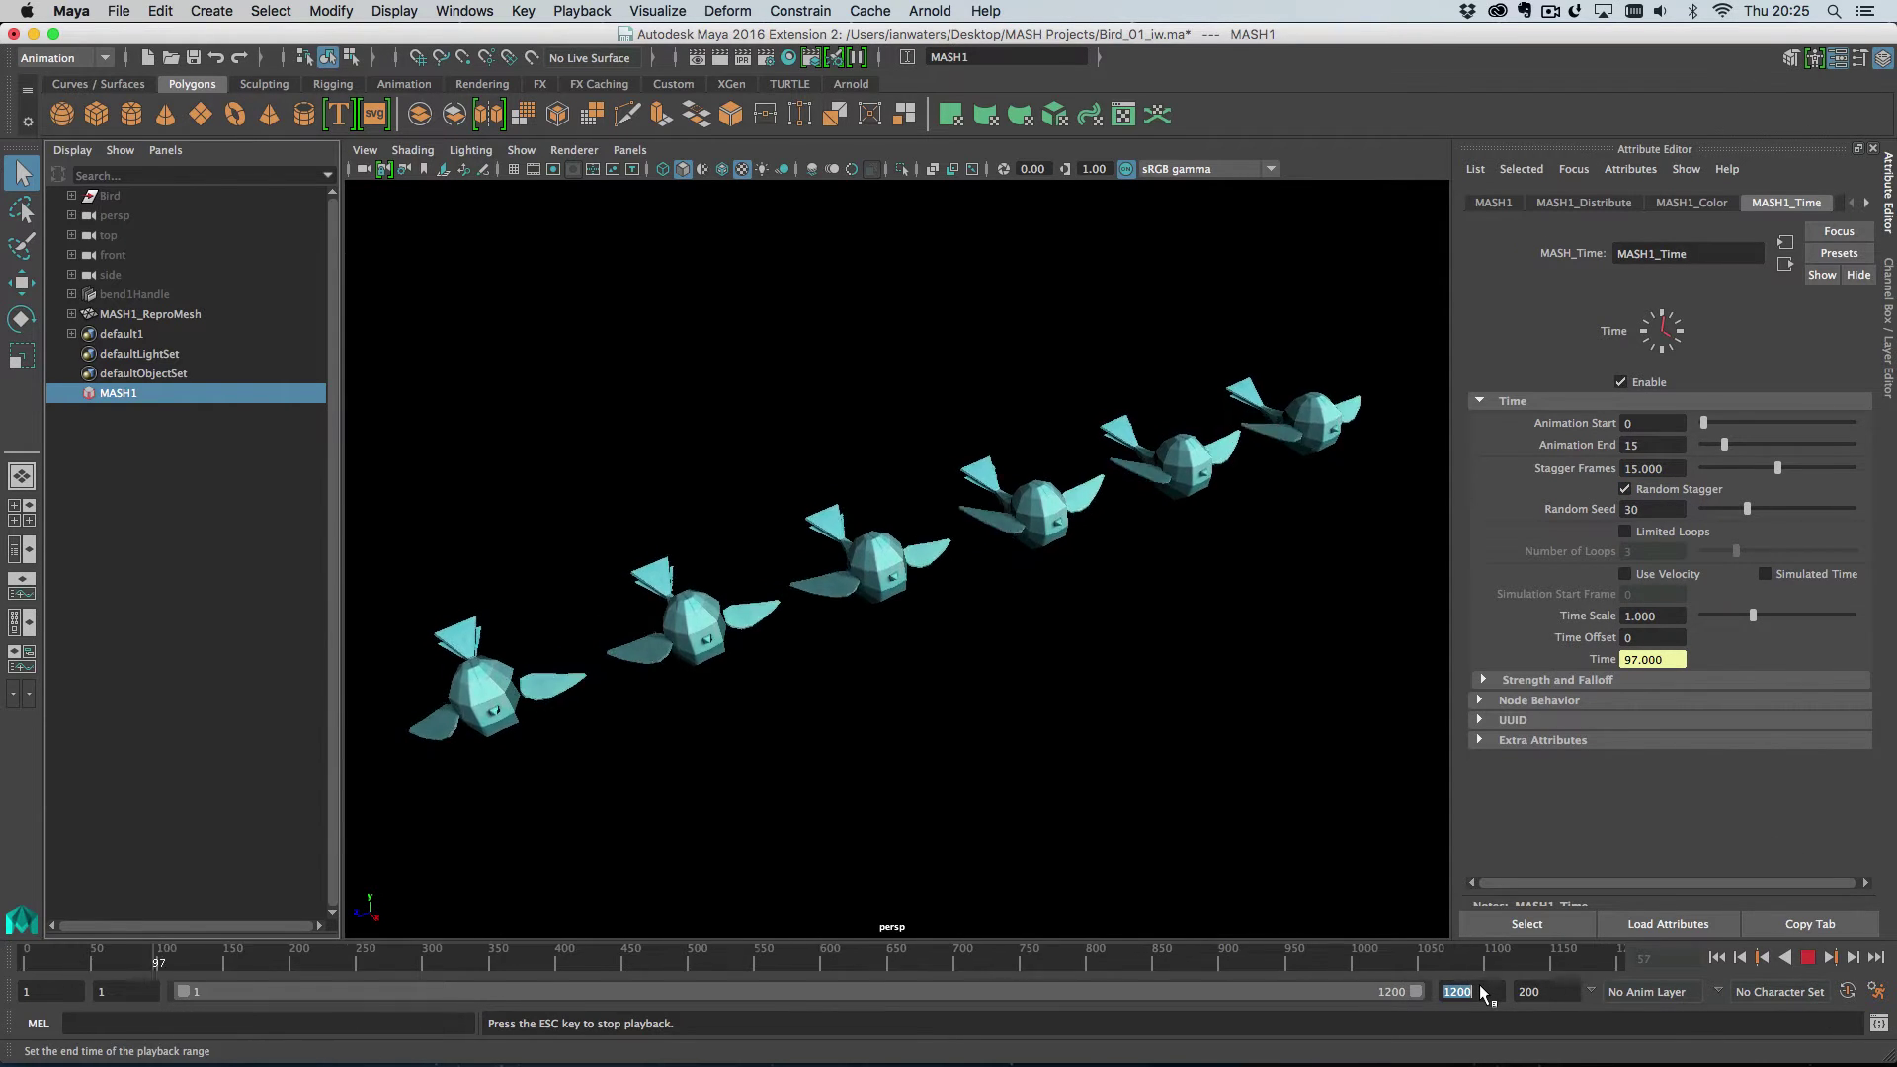
- Try a Time Scale of about 0.2 on the Time node, then raise it to about 2.1
left_click(1711, 612)
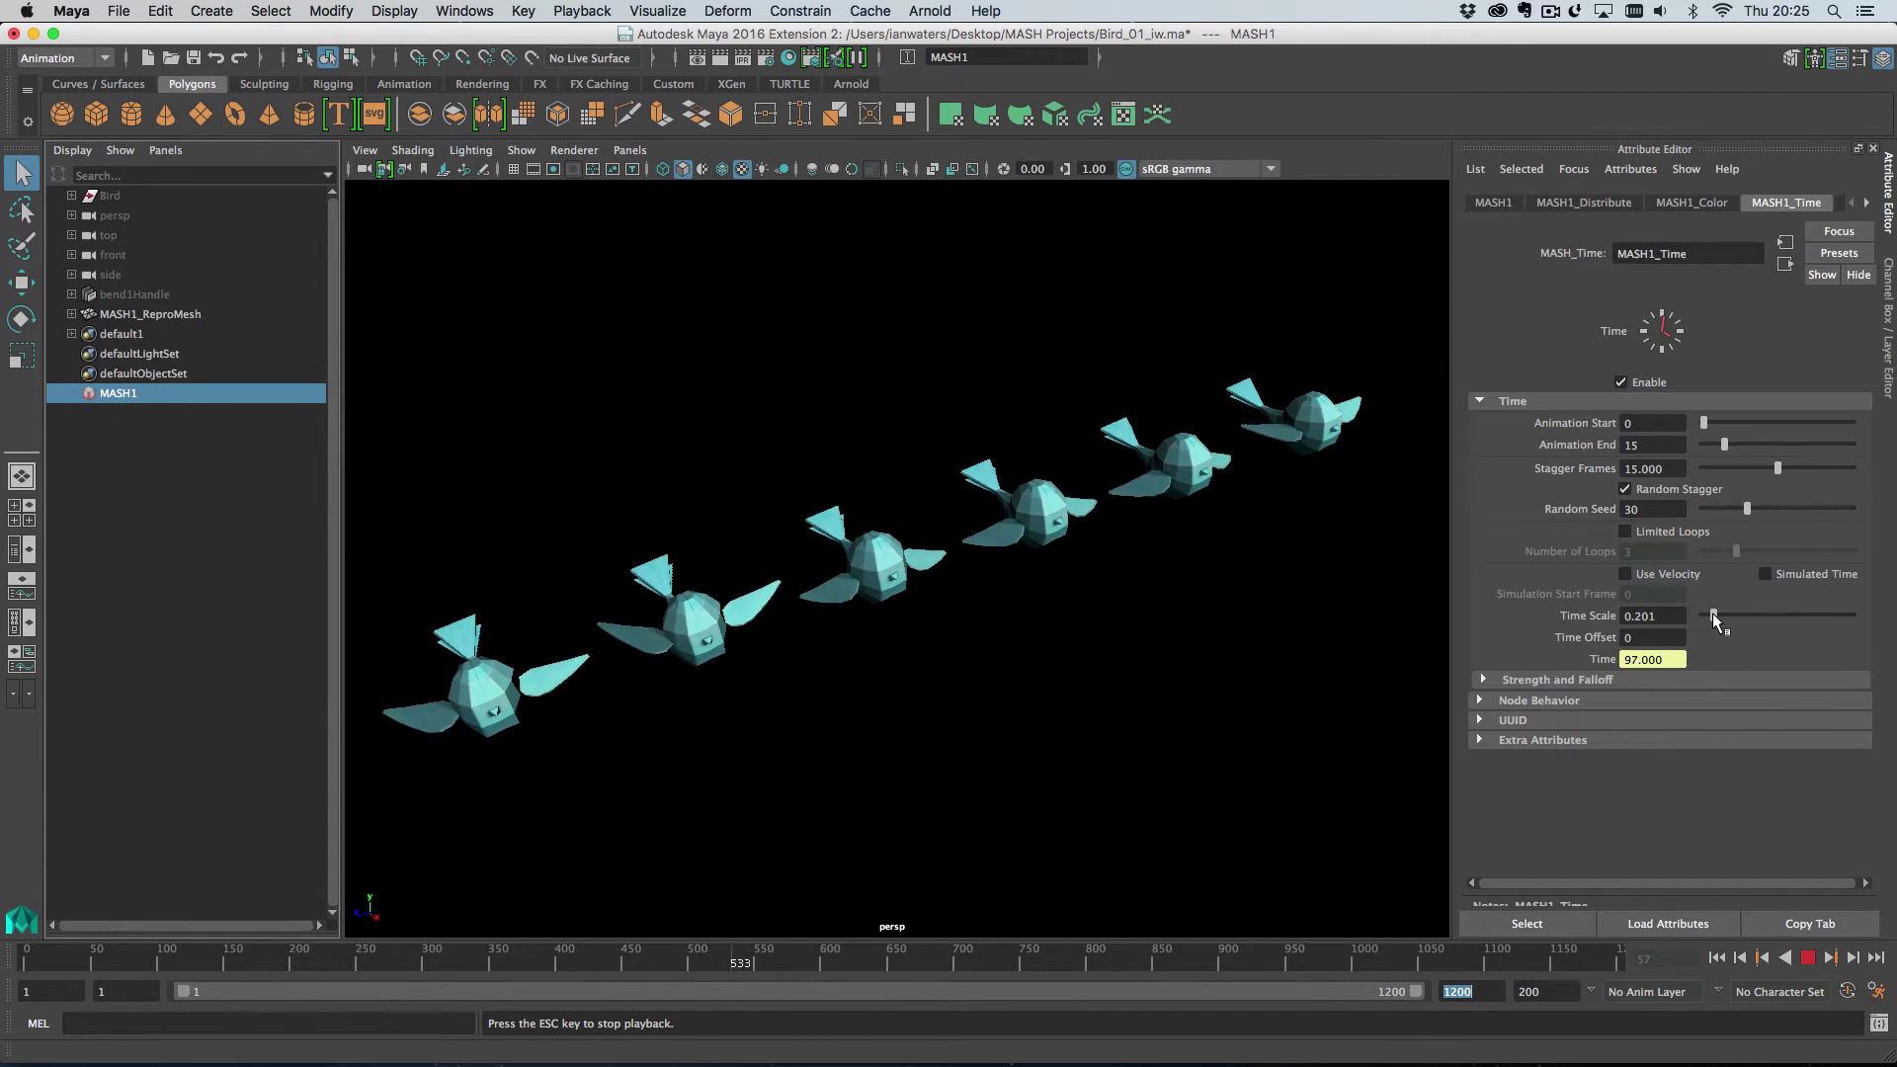
left_click(1805, 614)
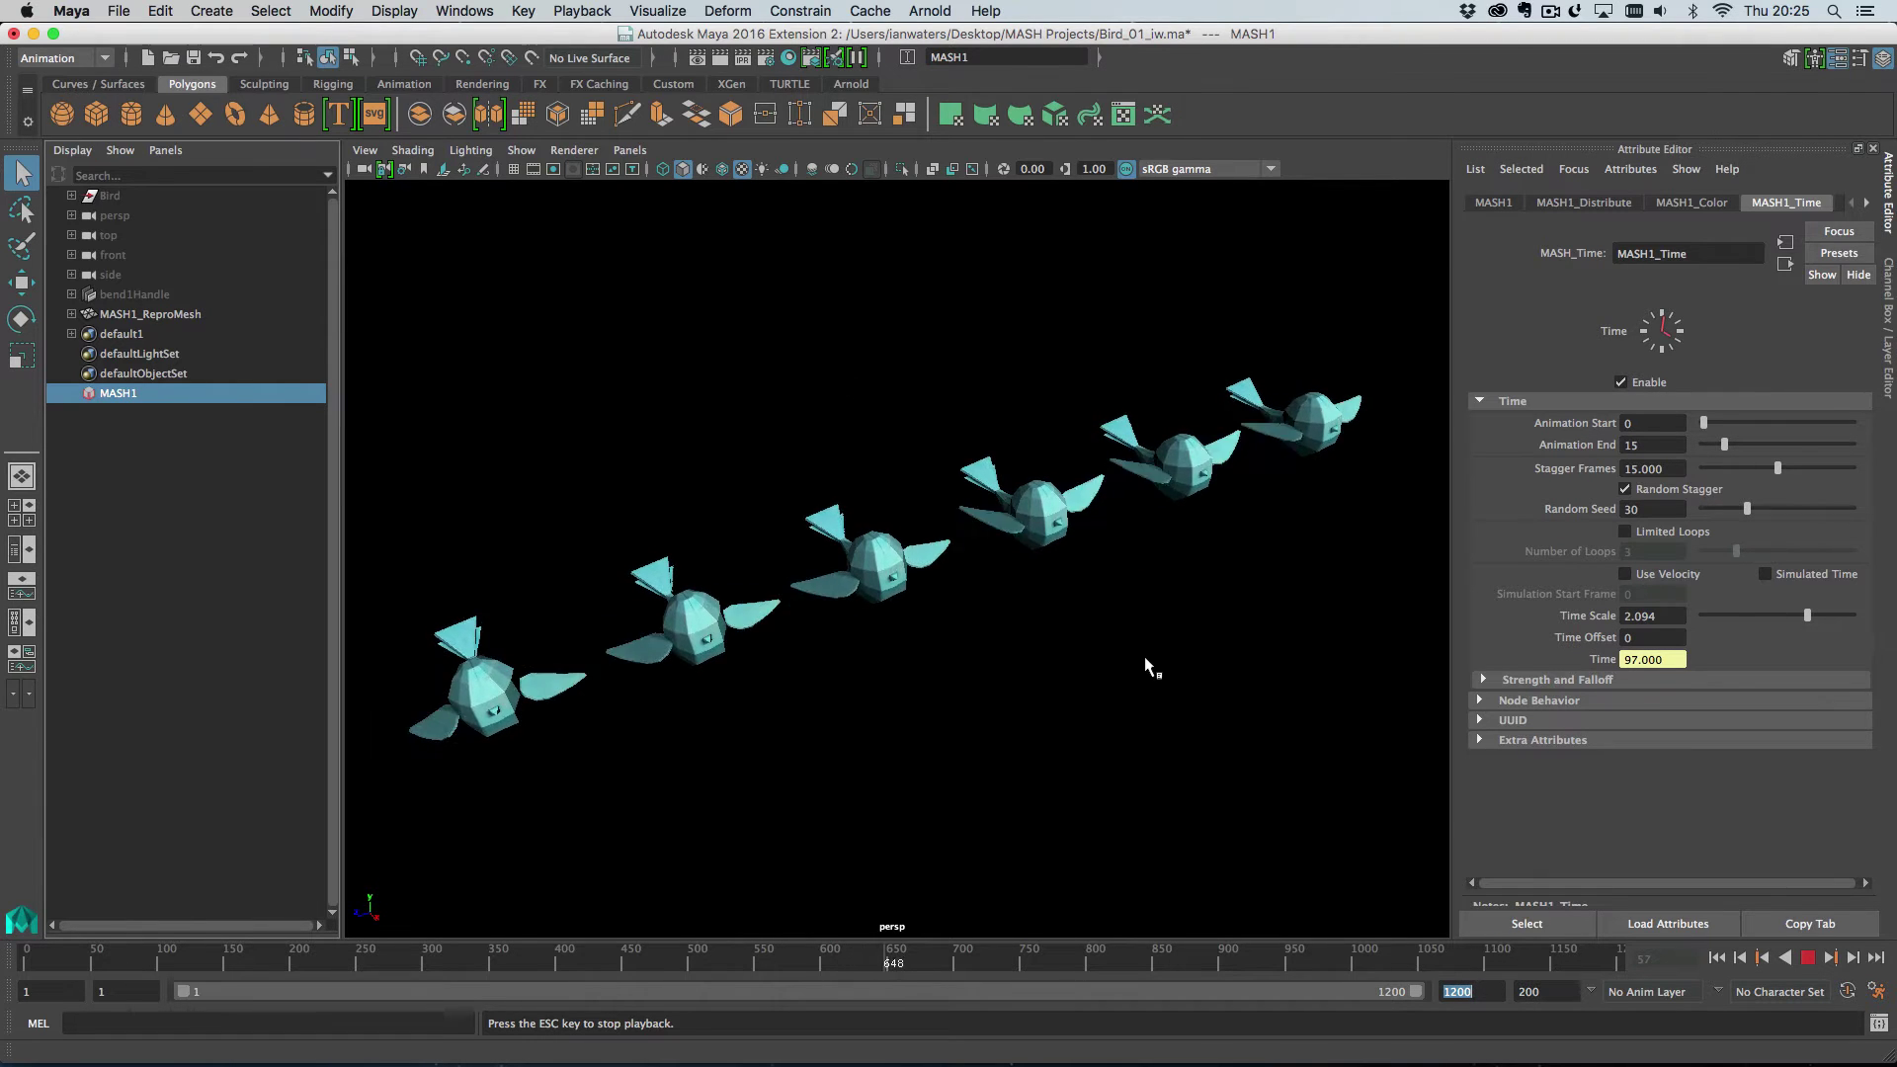
- Set the Time node's Time Scale to 1 during playback
double_click(1645, 615)
type("1")
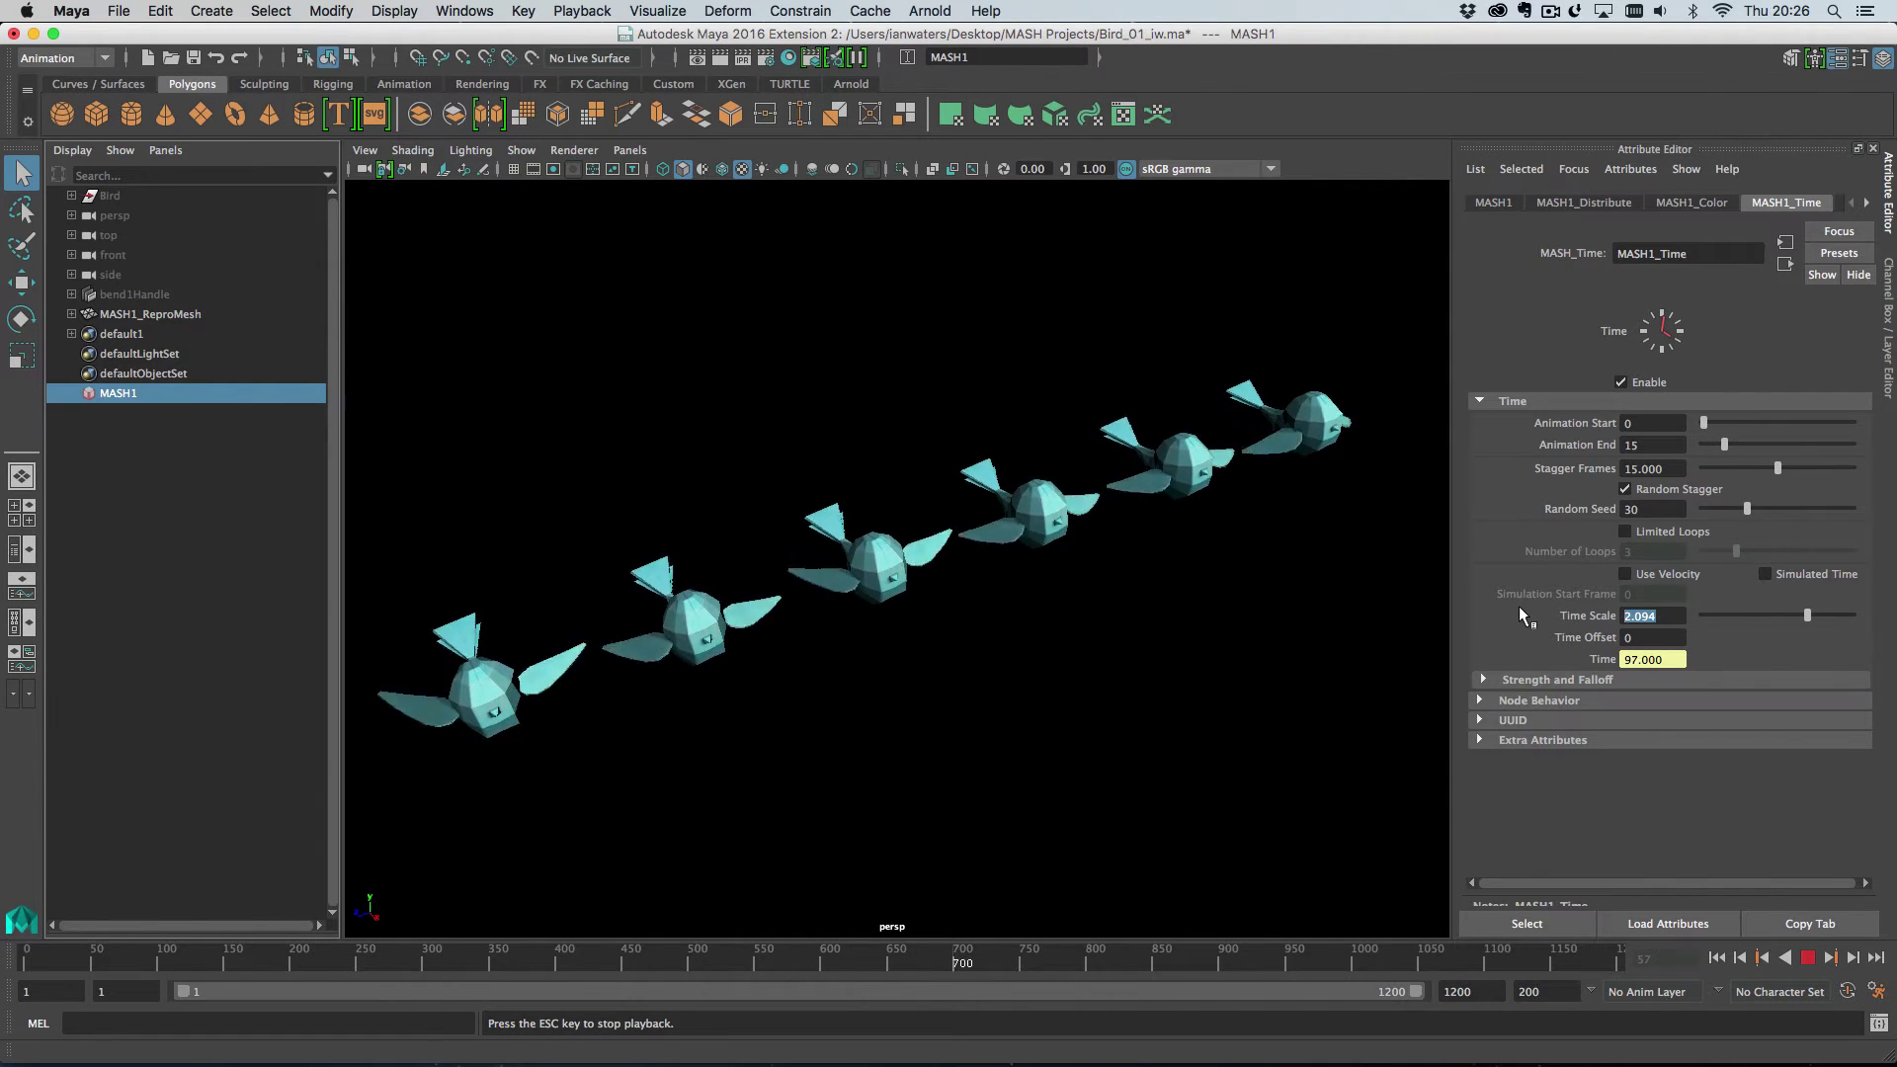
key("Return")
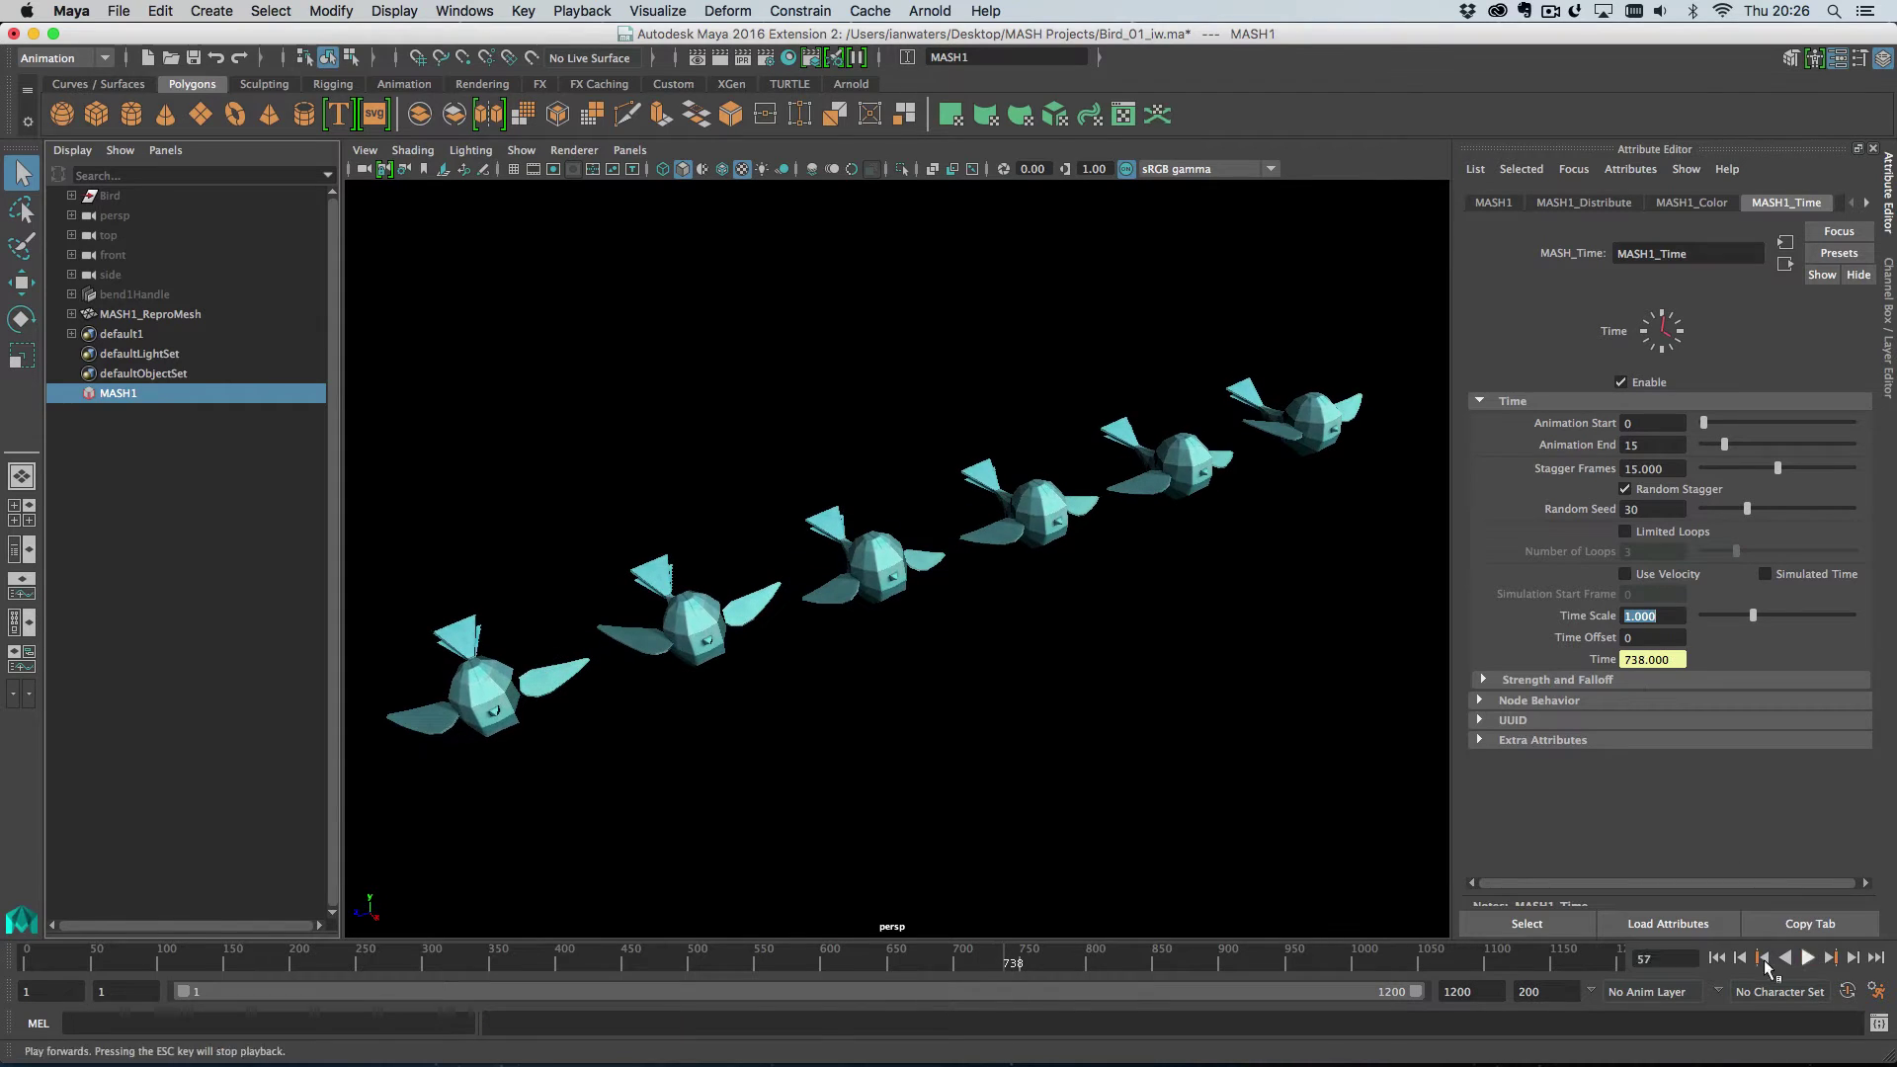
- Set keys on the Time Scale of 1 at frame 1 and frame 100
left_click(1716, 957)
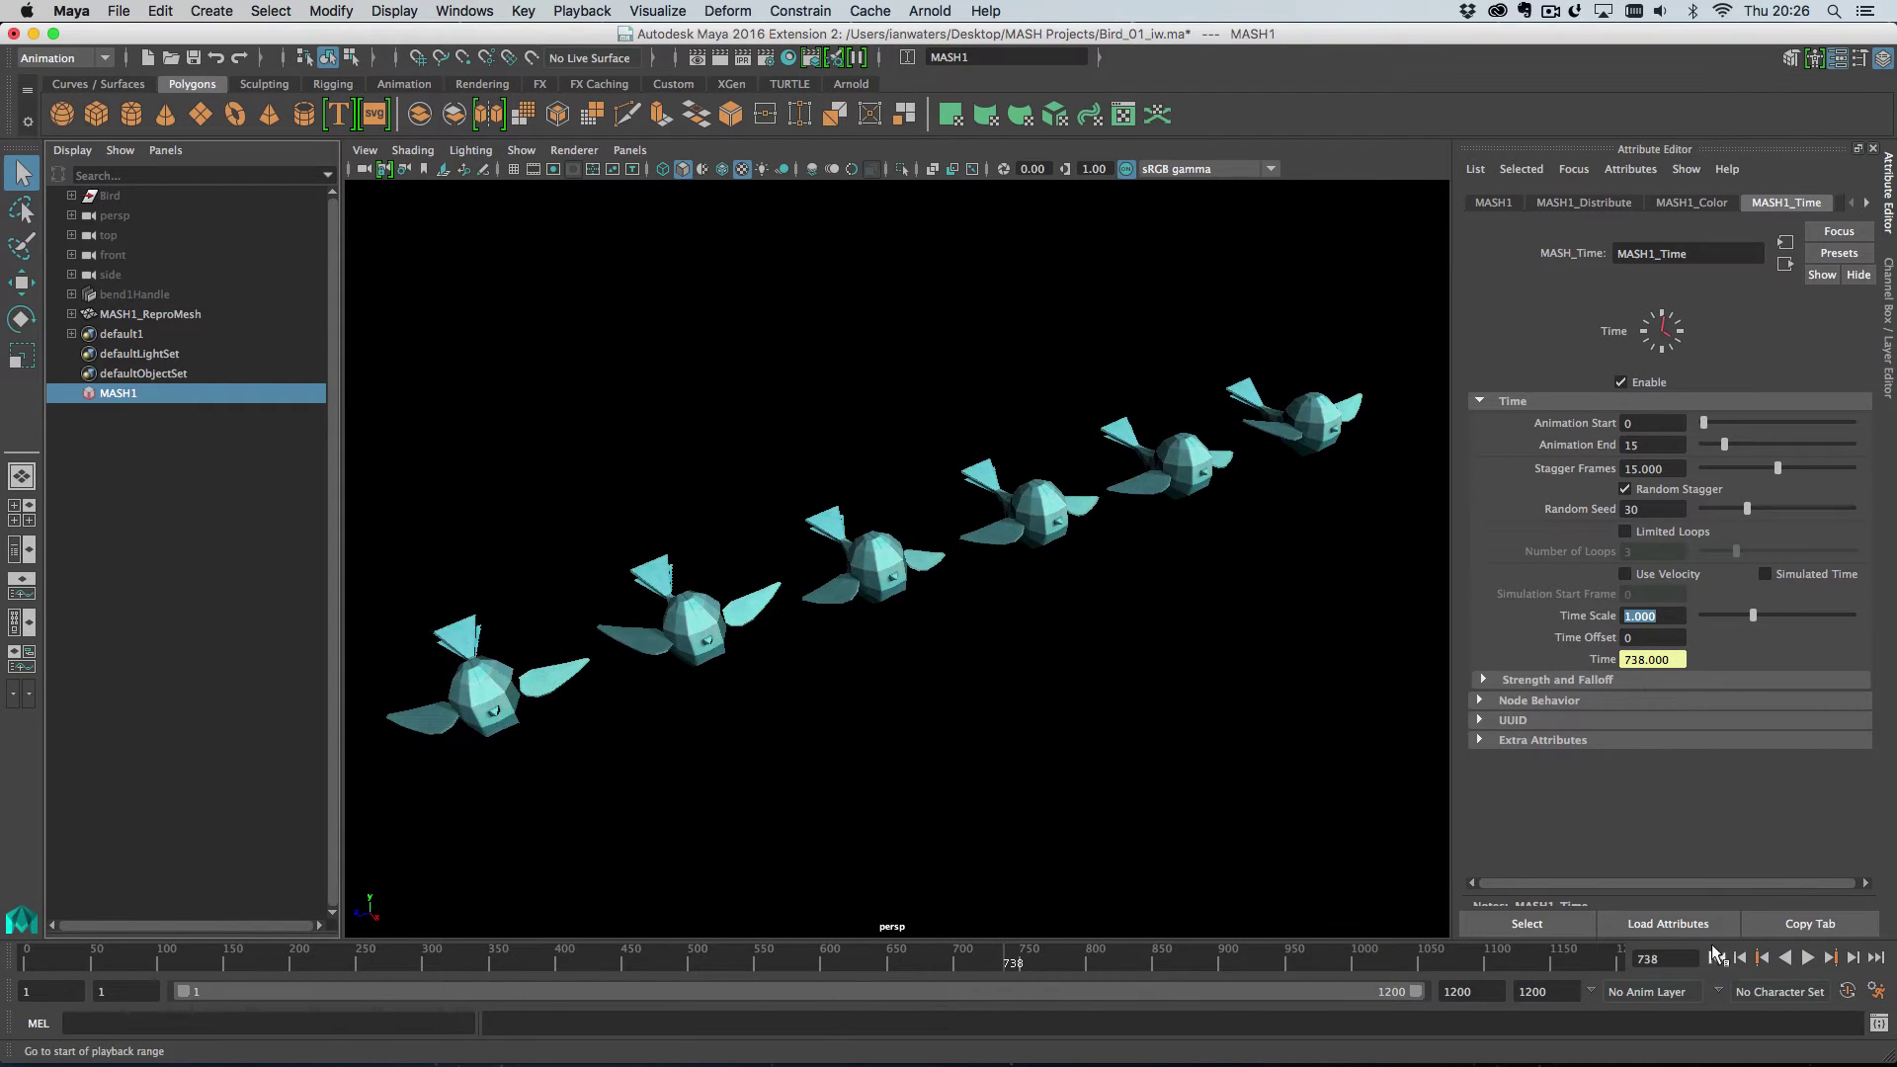
right_click(1597, 620)
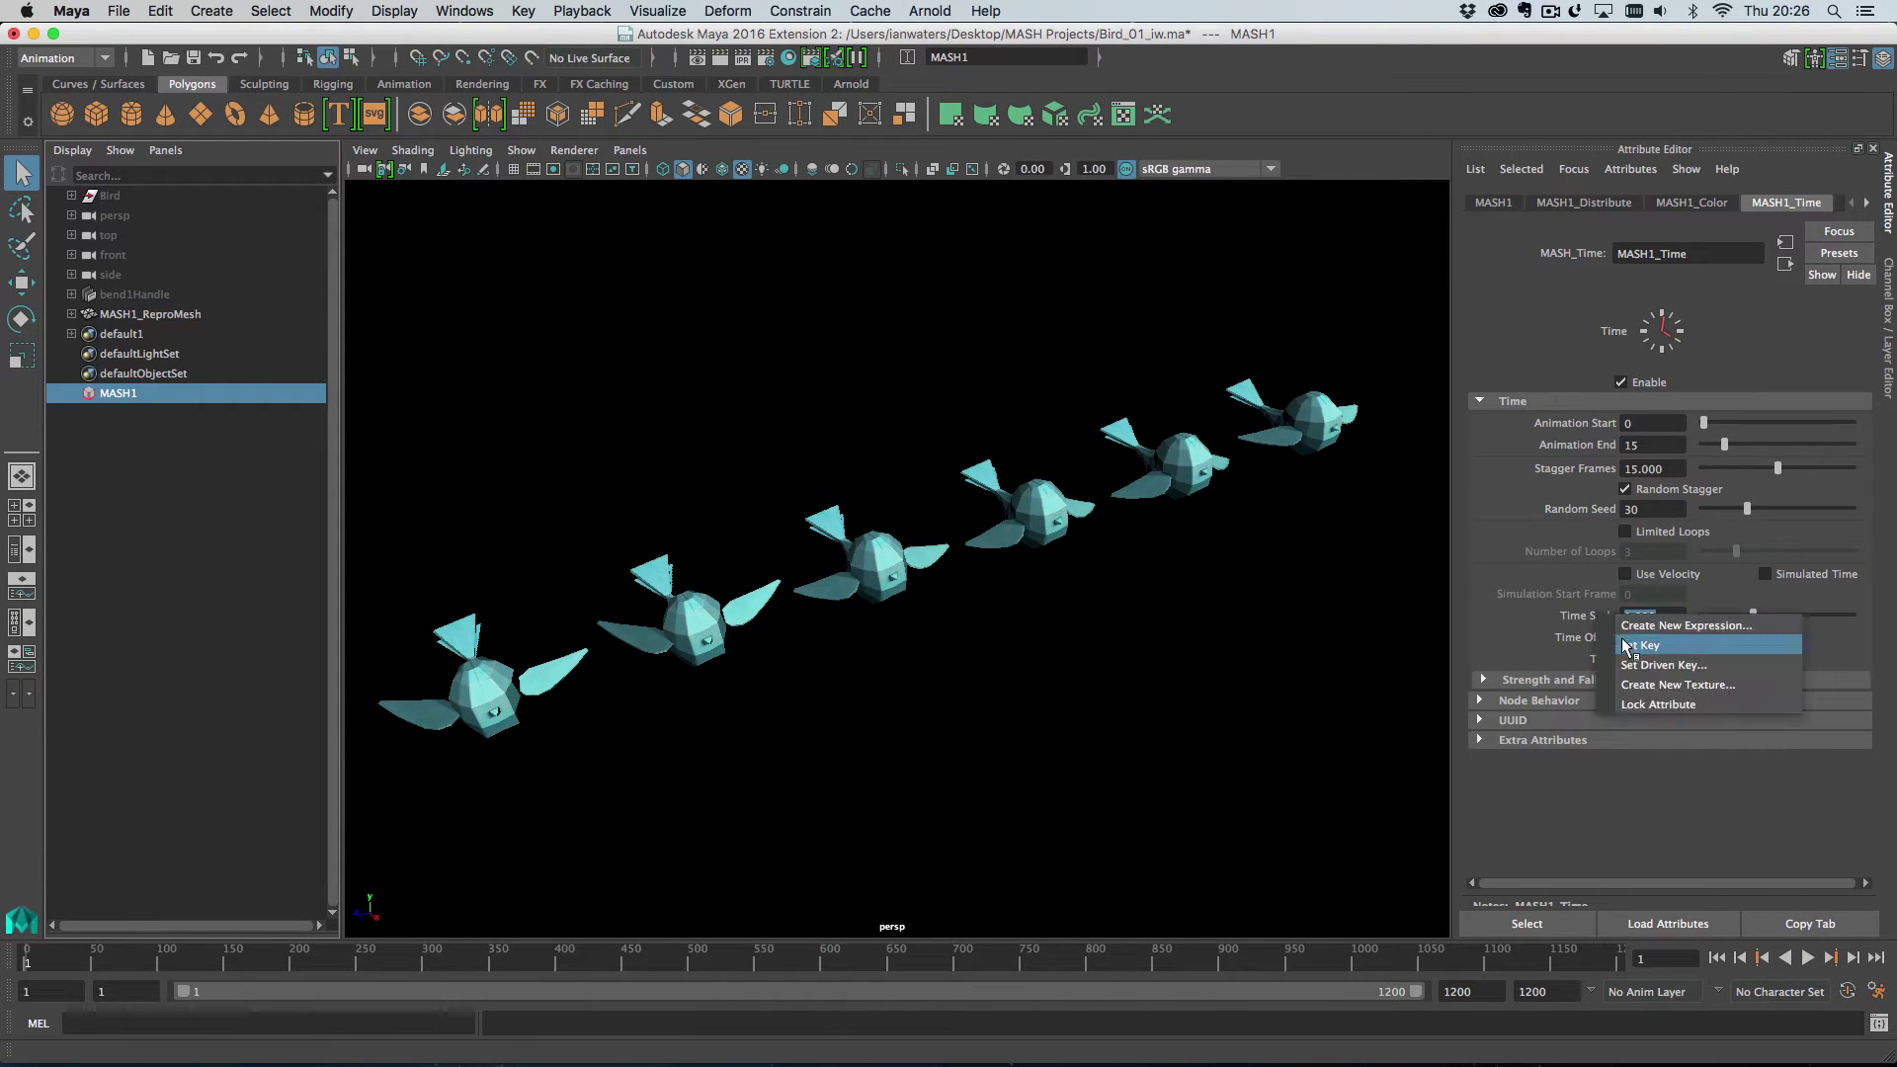
left_click(1648, 648)
left_click_drag(139, 966, 155, 963)
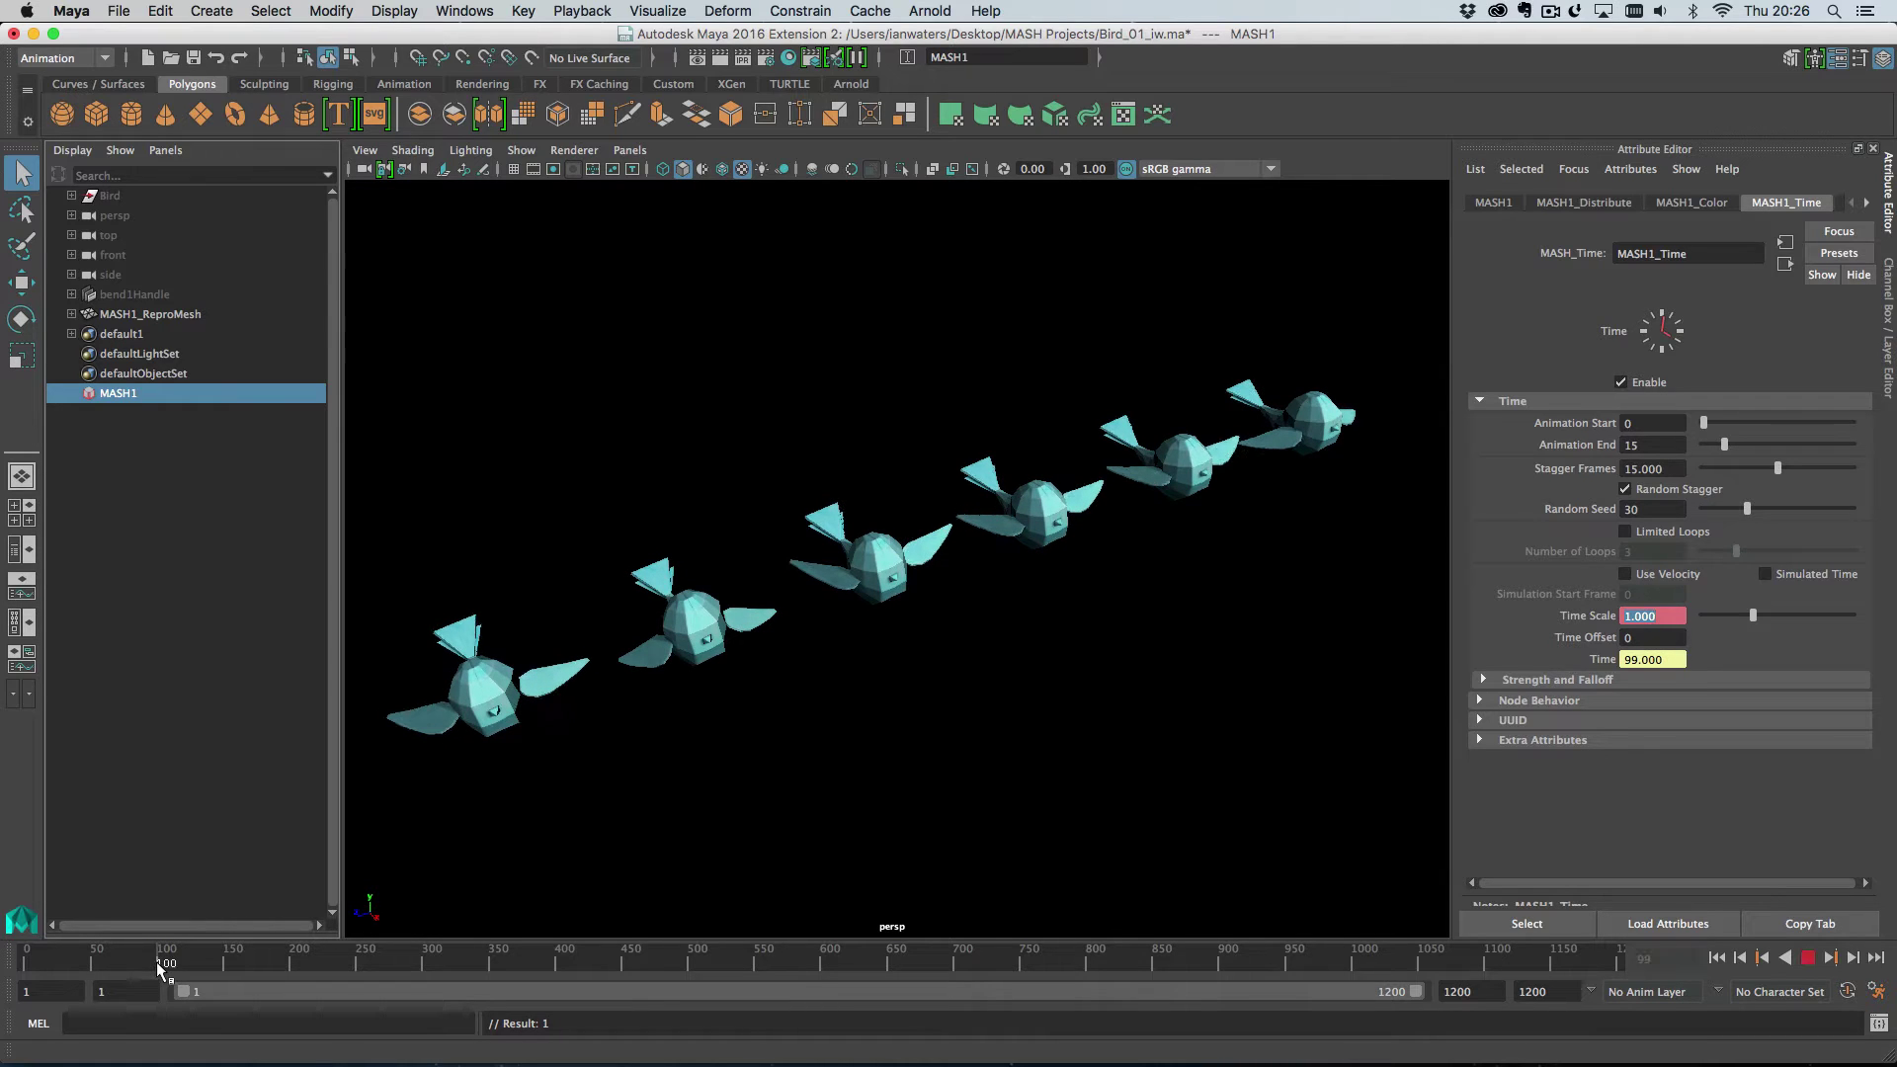
right_click(1668, 618)
left_click(1679, 649)
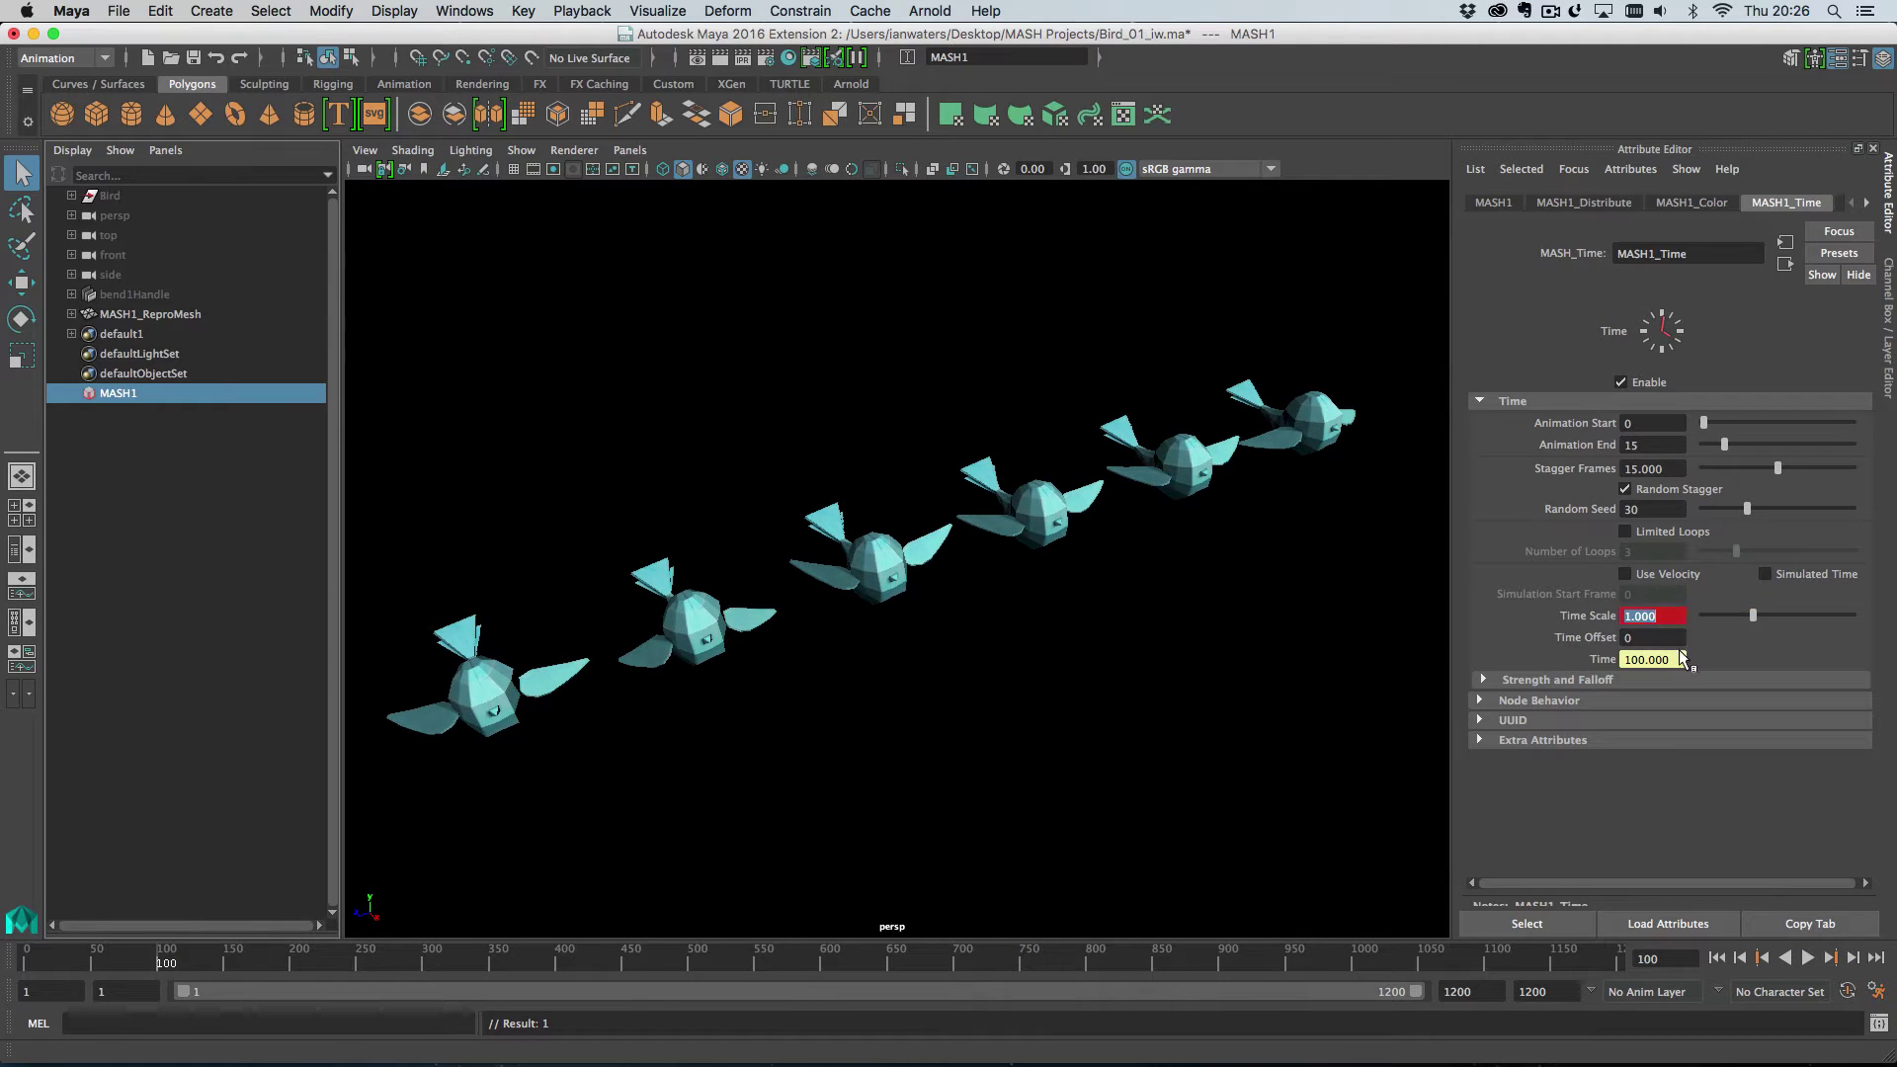
- Return to frame 1, change the Time Scale to 0 and key it there
left_click(1716, 958)
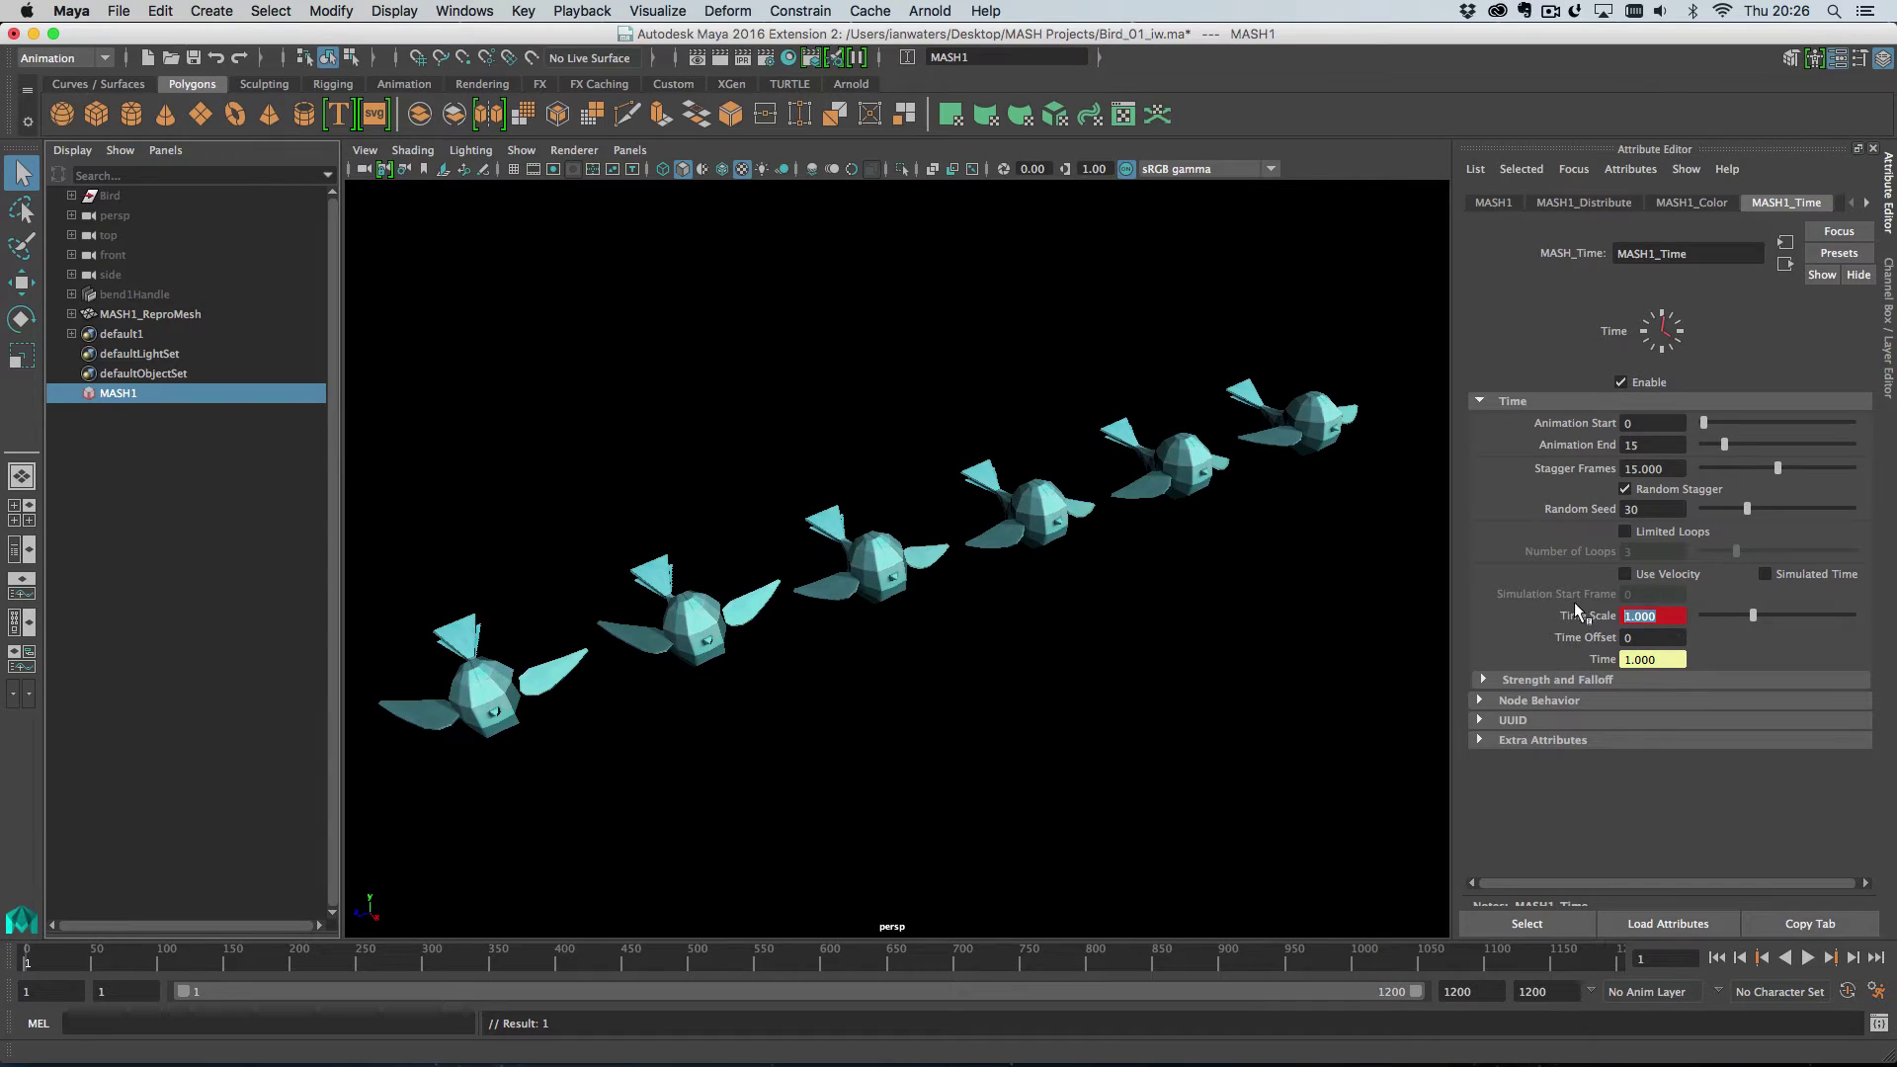
left_click(1650, 615)
type("0.05")
key("Return")
right_click(1654, 619)
left_click(1683, 646)
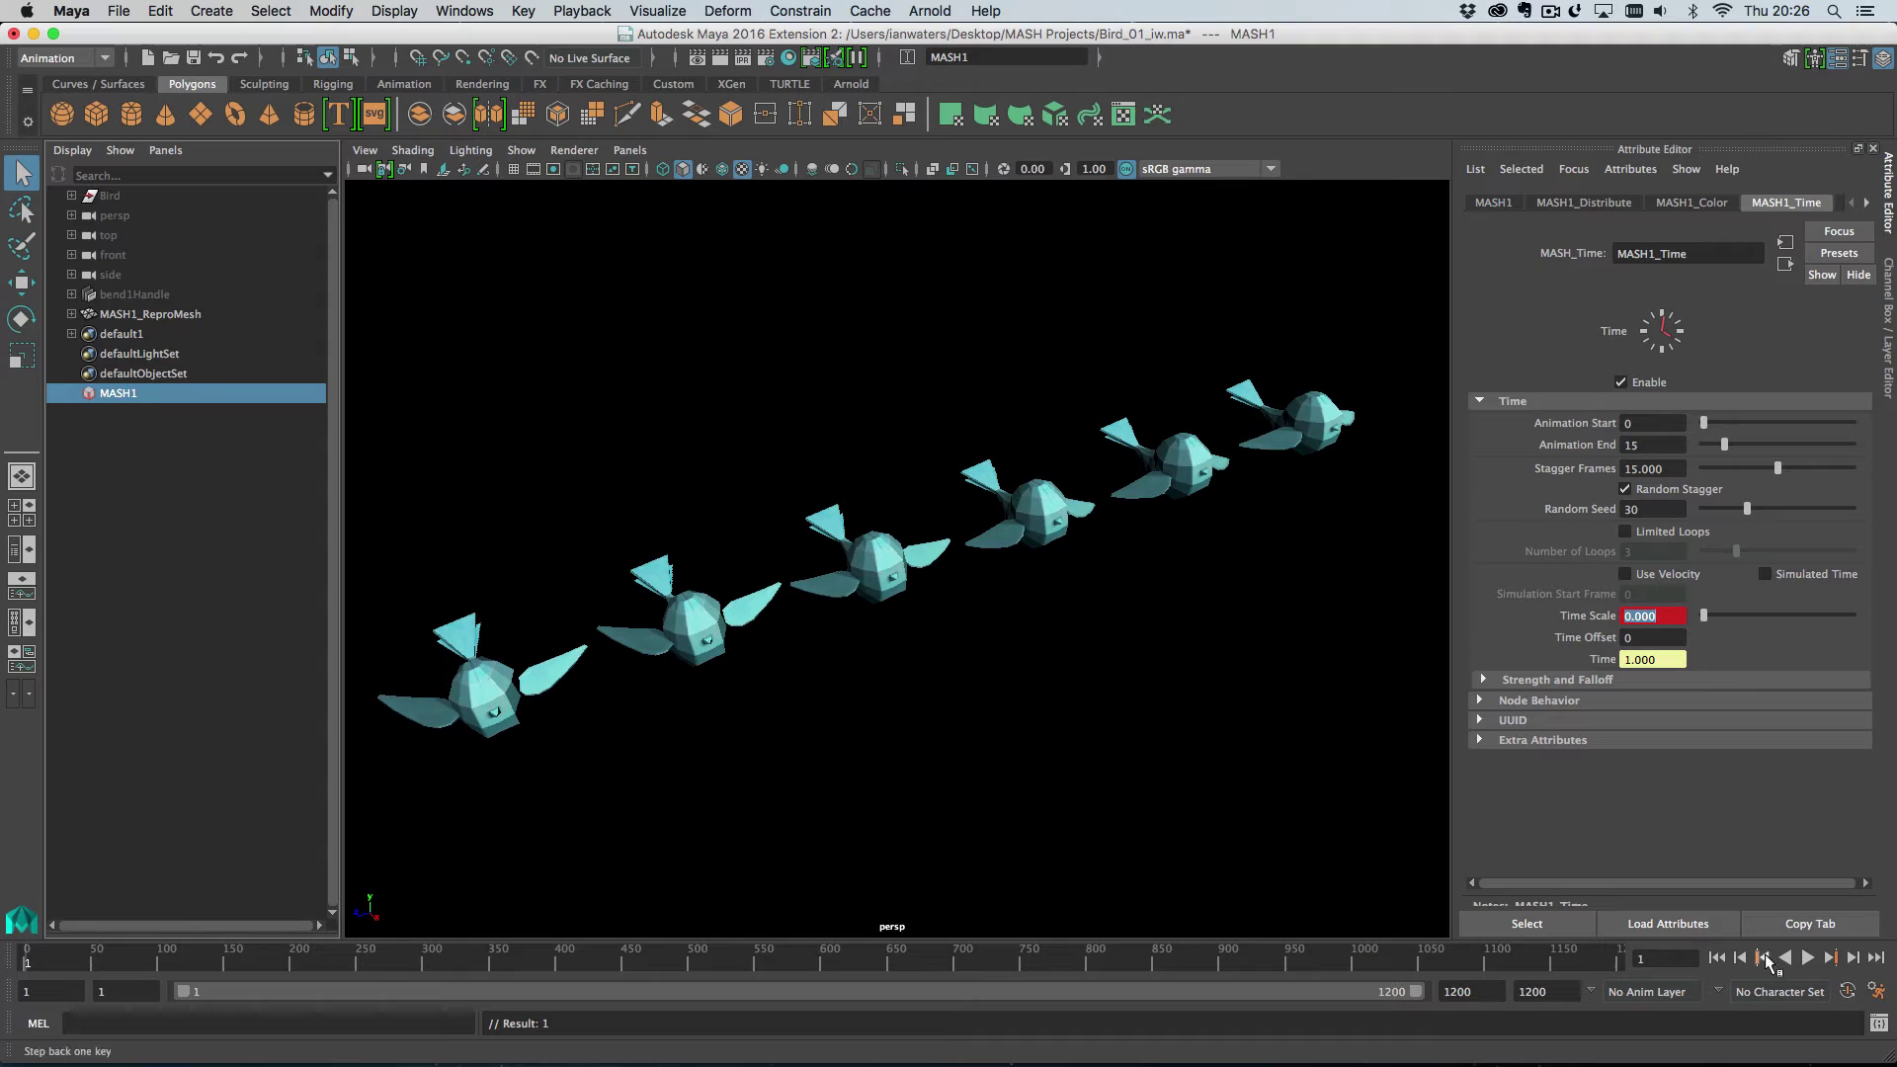
- Play and scrub the opening frames repeatedly to examine how the keyed Time Scale affects the wing flapping, then rewind to frame 1
left_click(1808, 959)
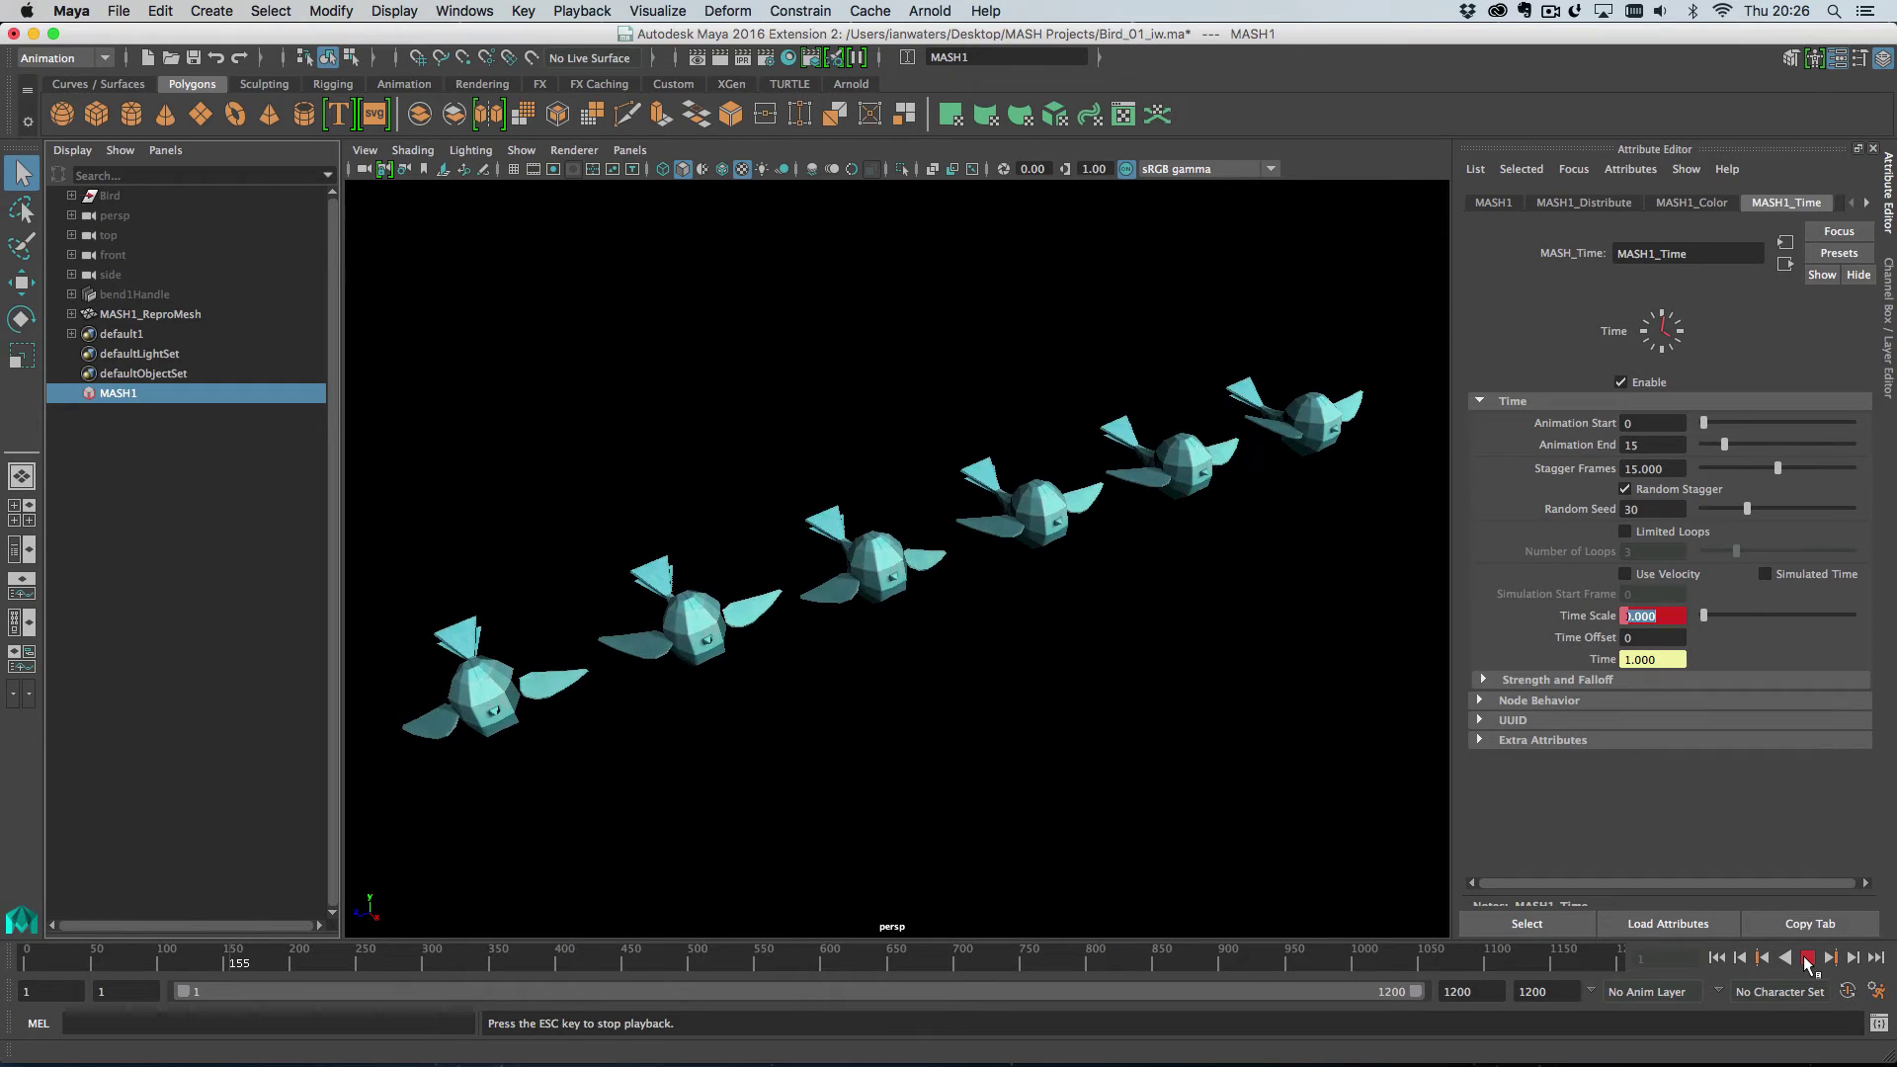
left_click(1808, 958)
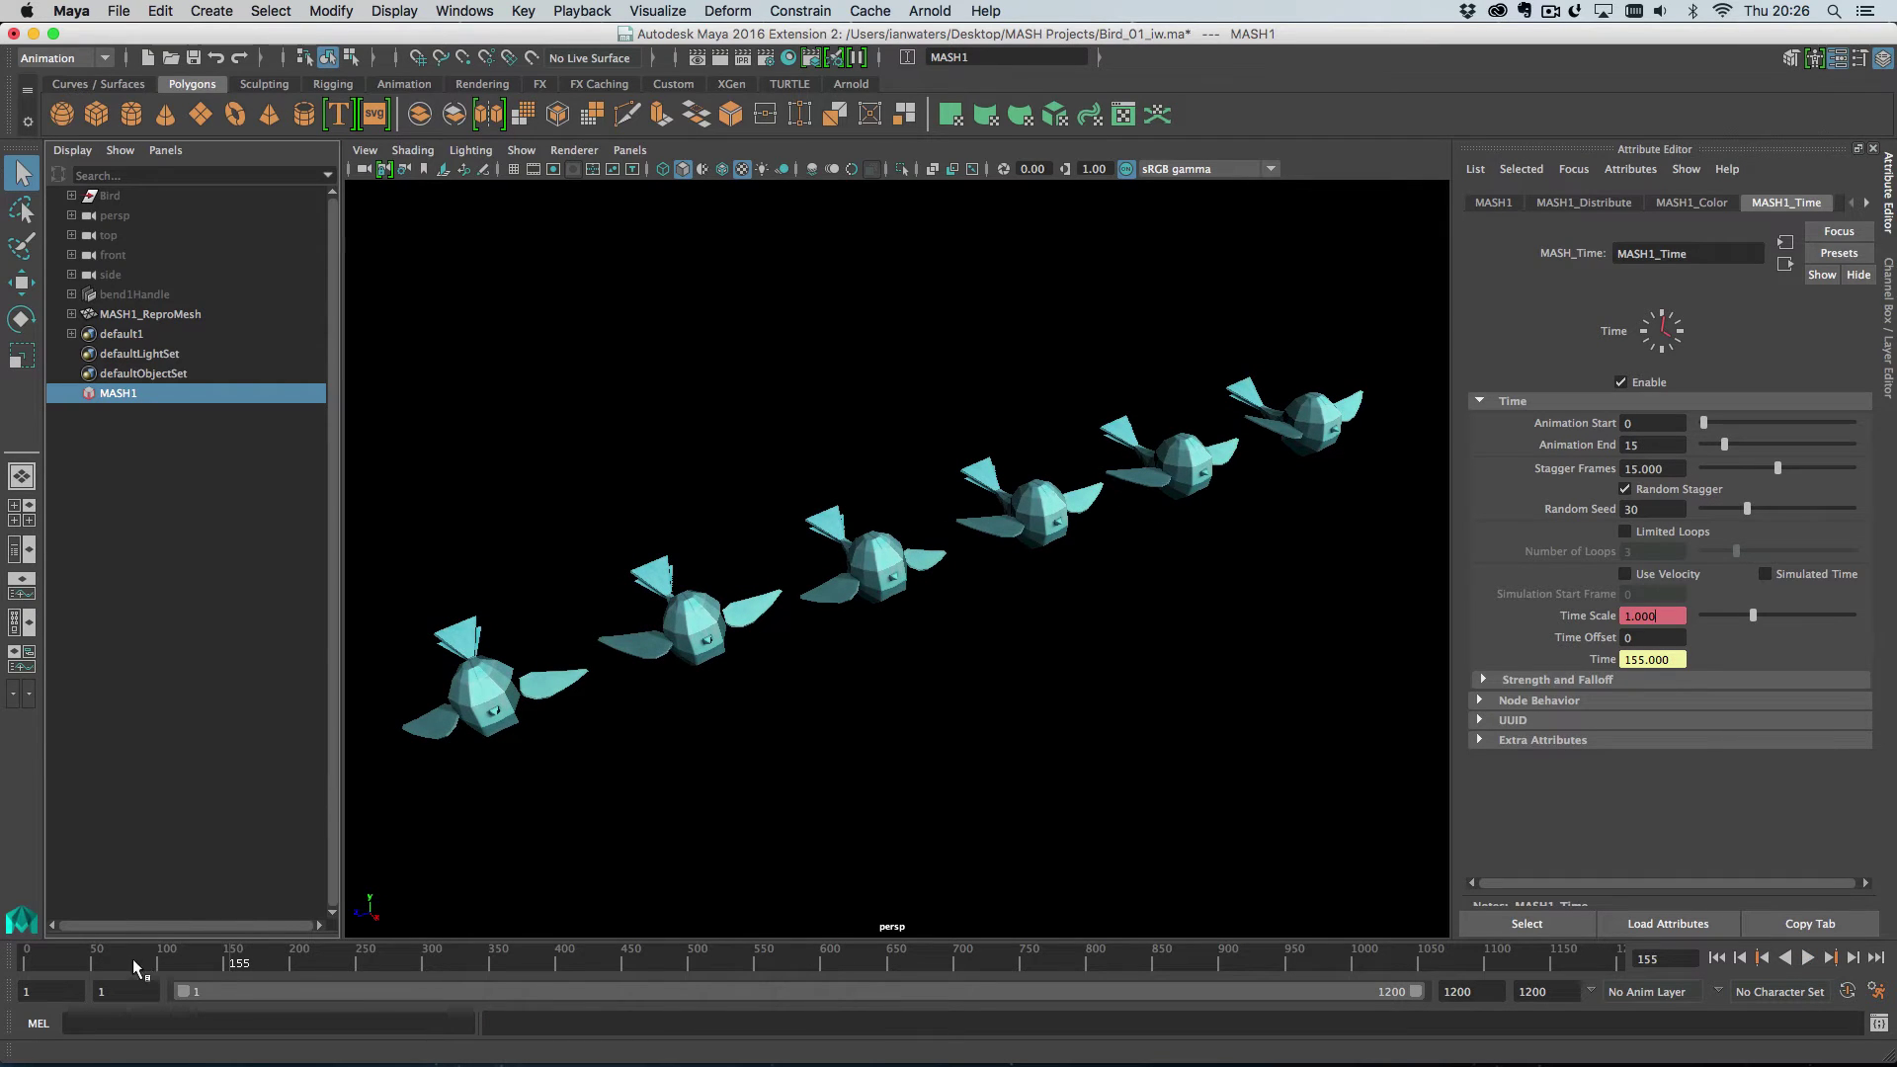
left_click(92, 966)
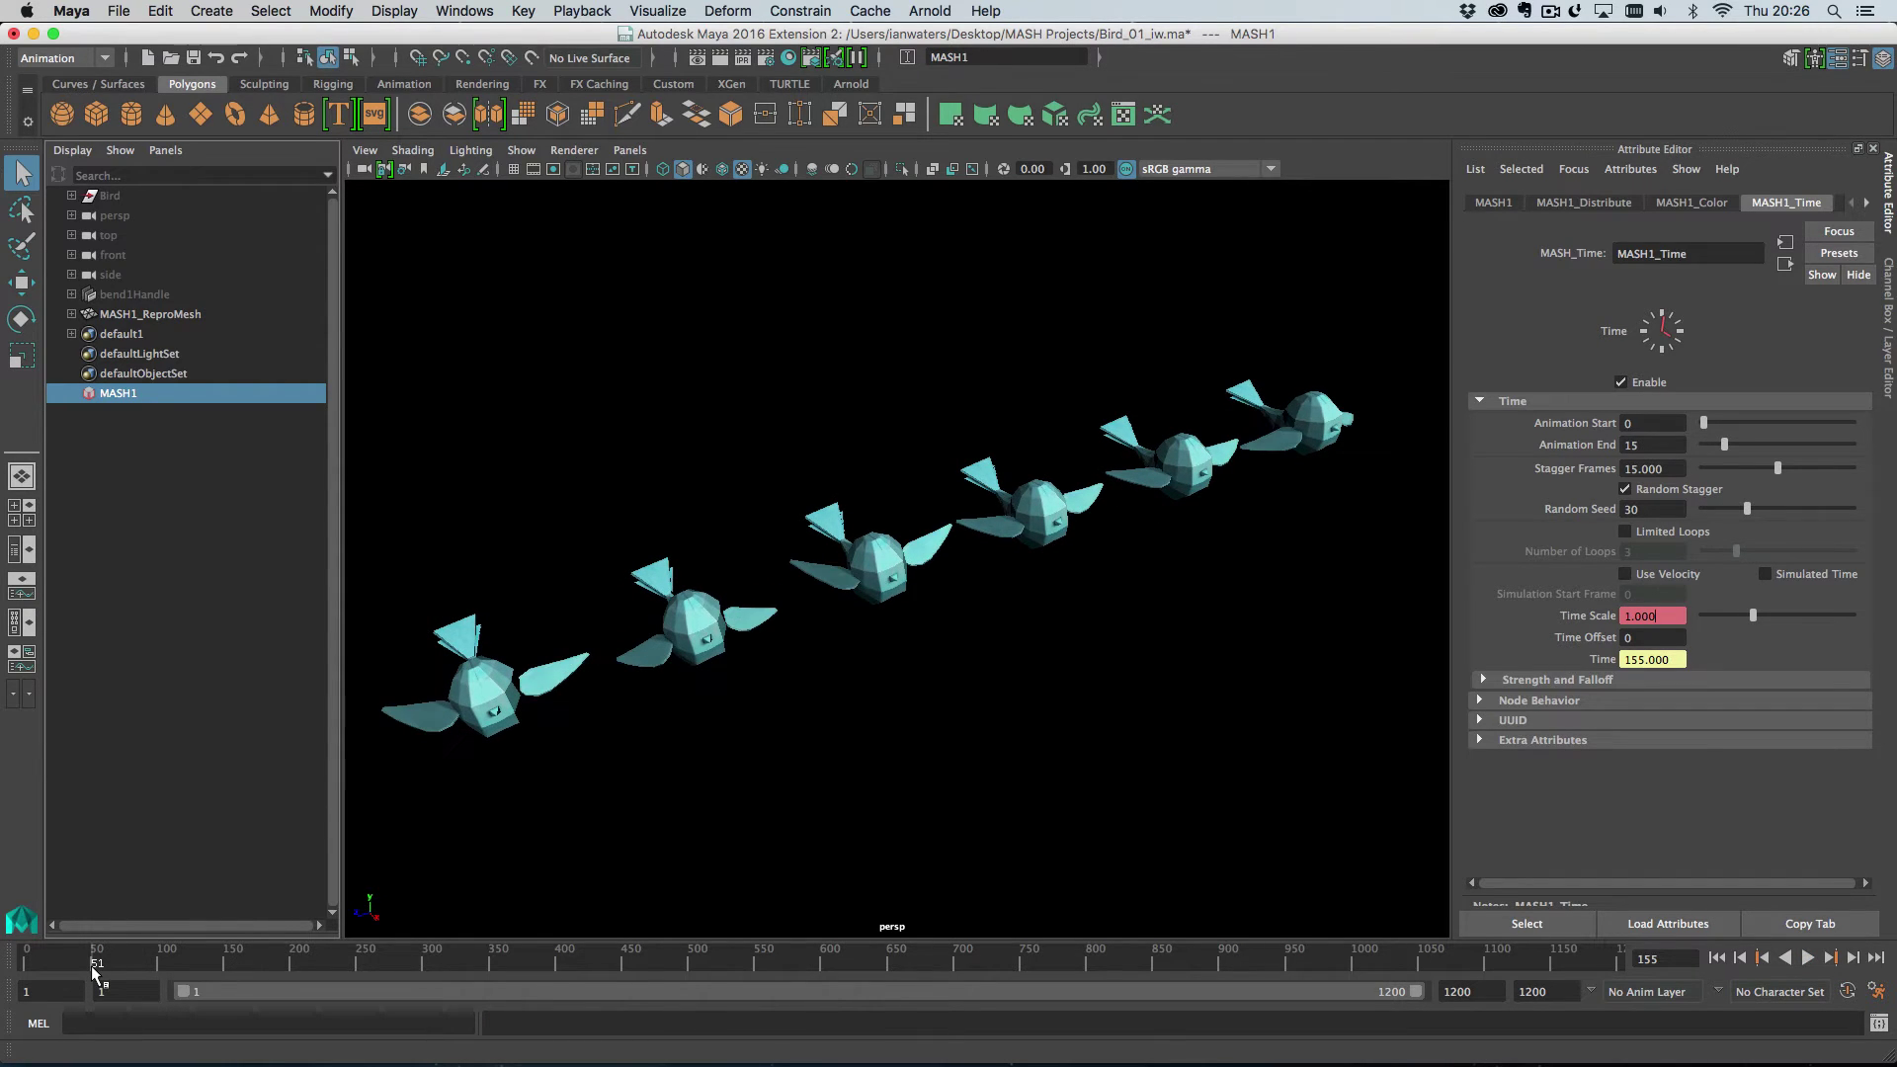
left_click(91, 965)
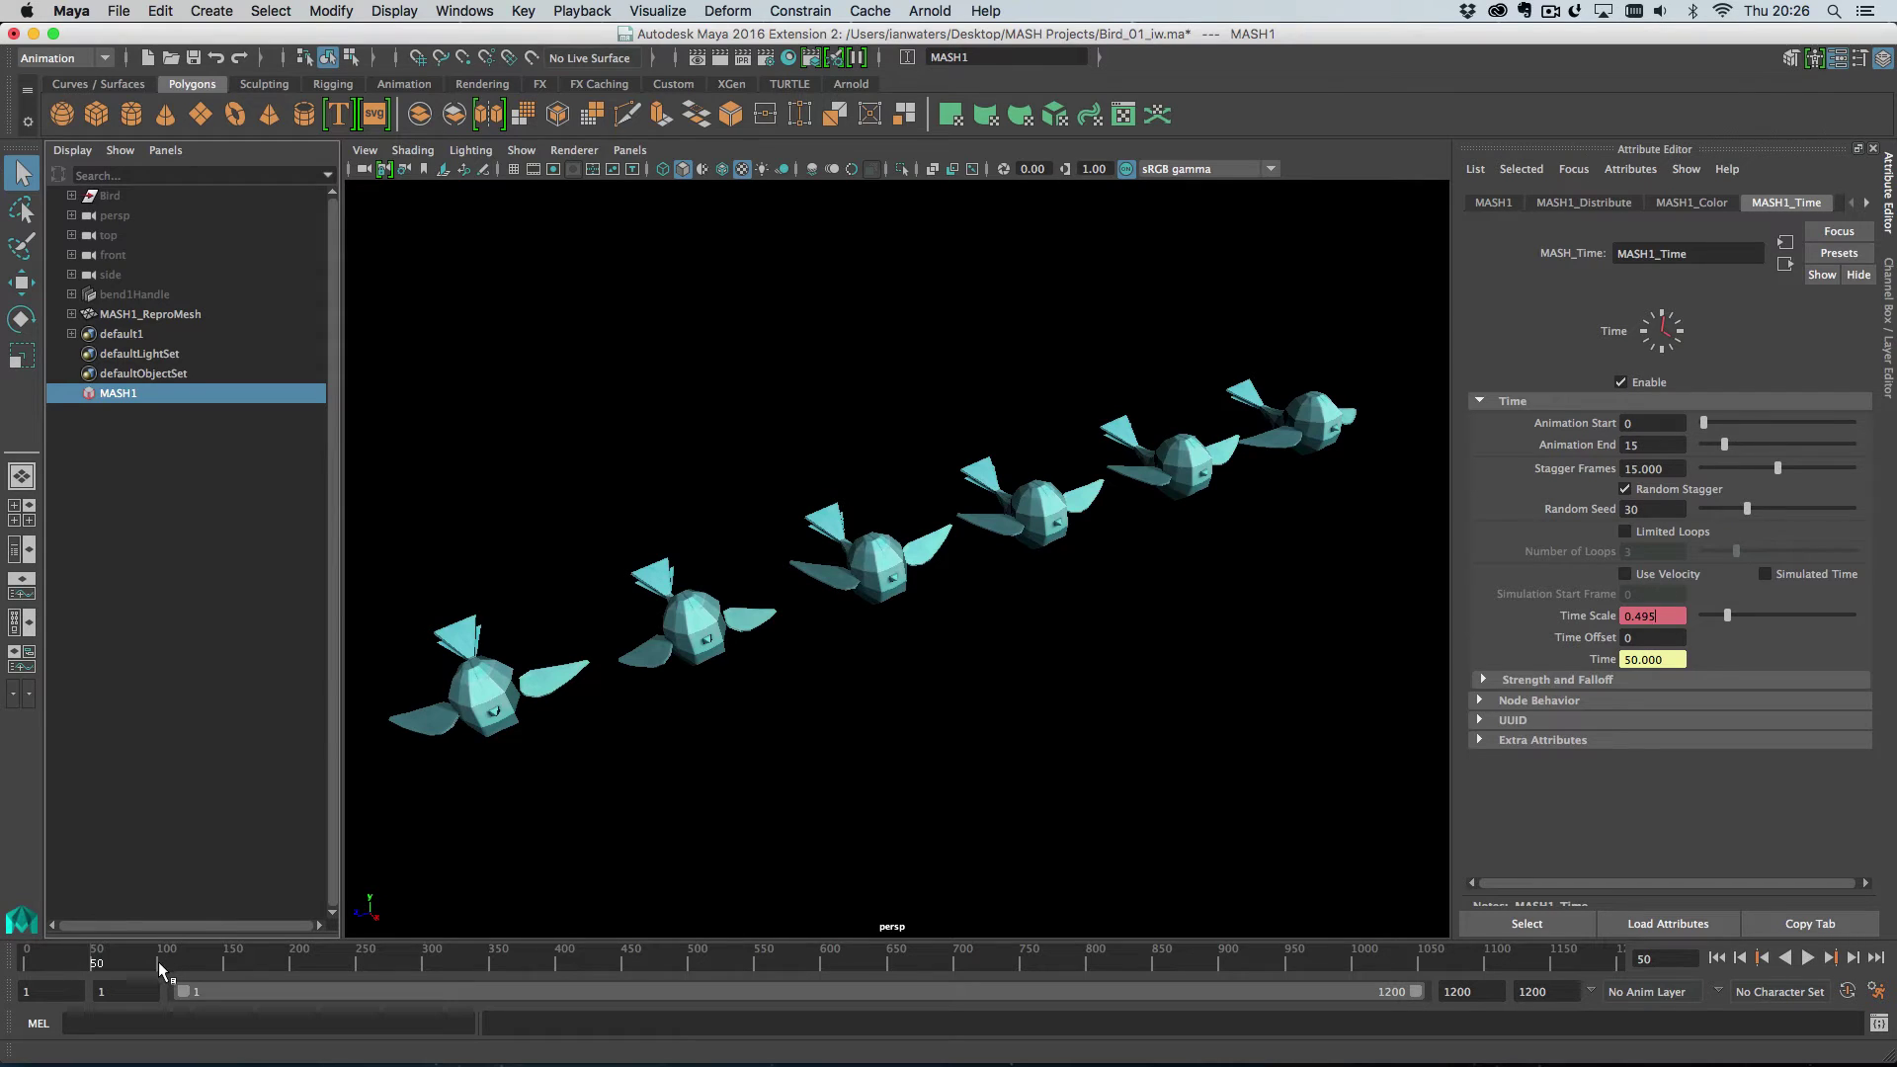
key("alt+v")
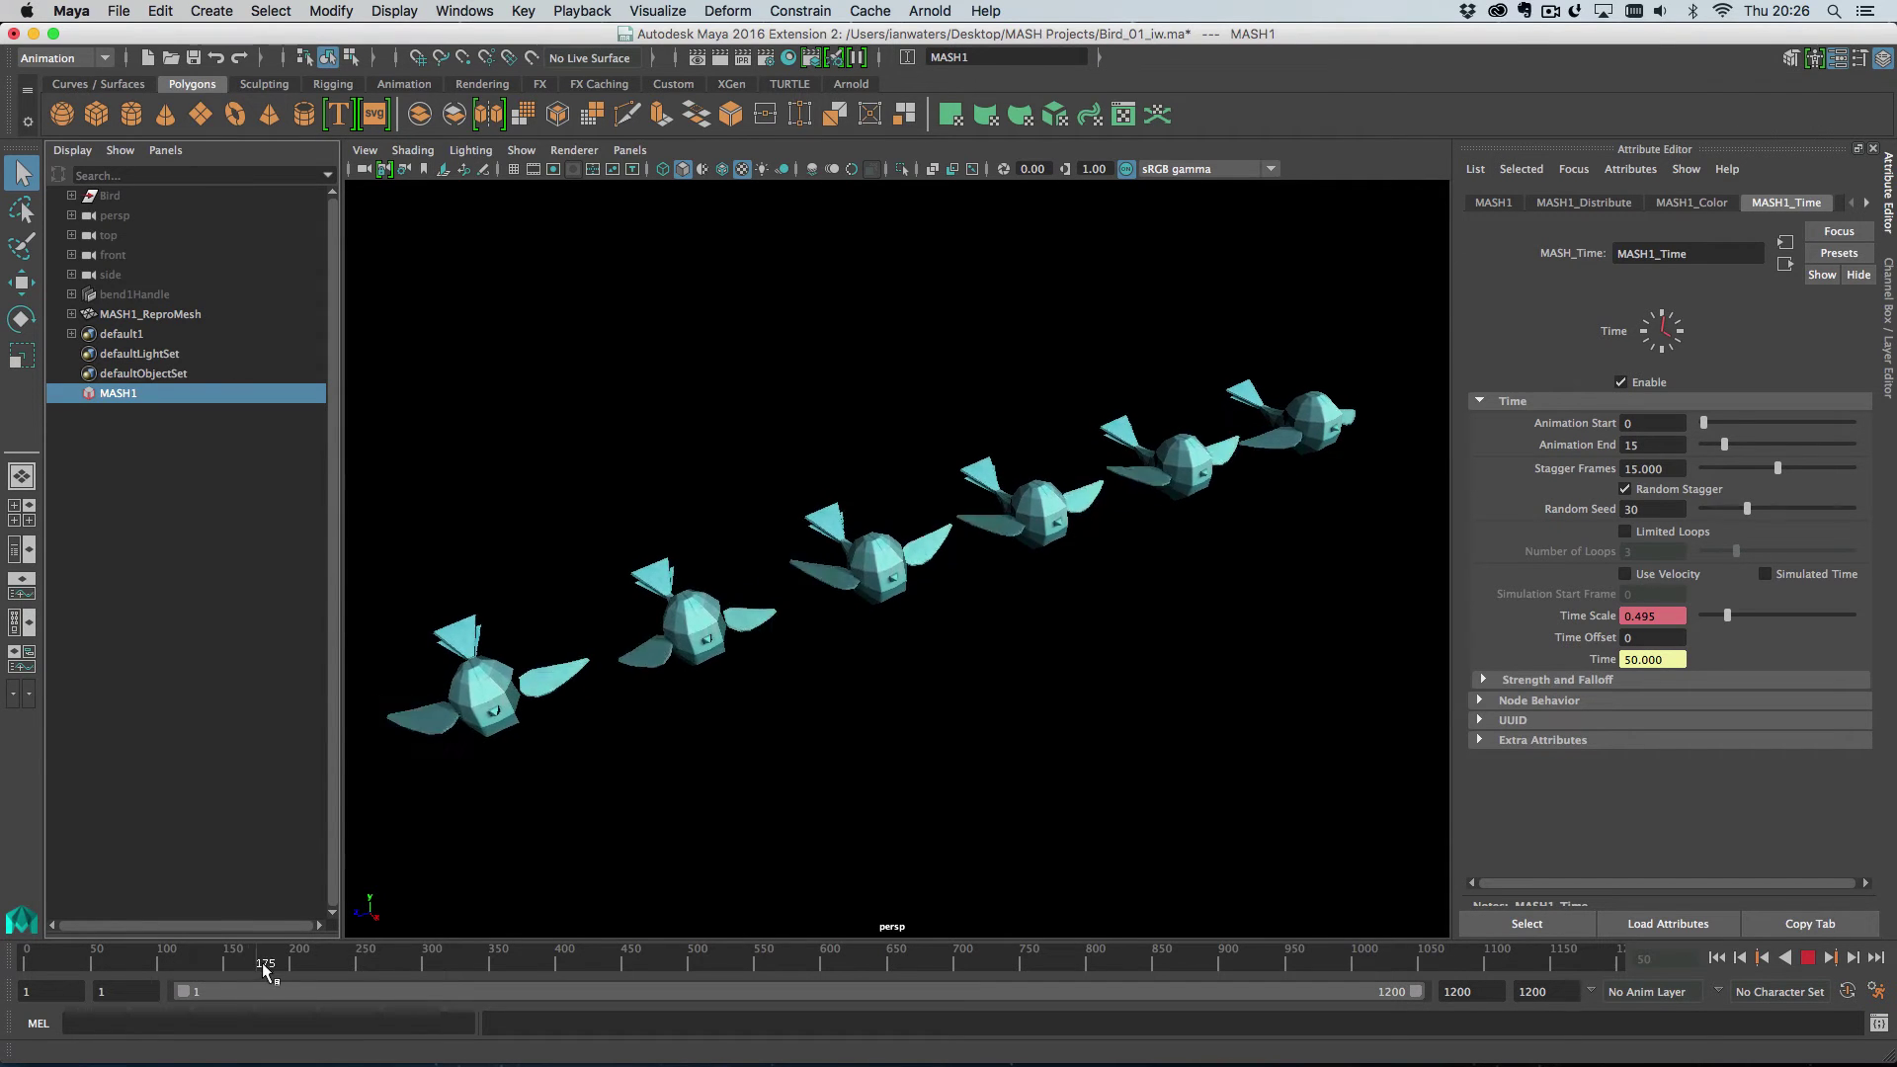
key("alt+v")
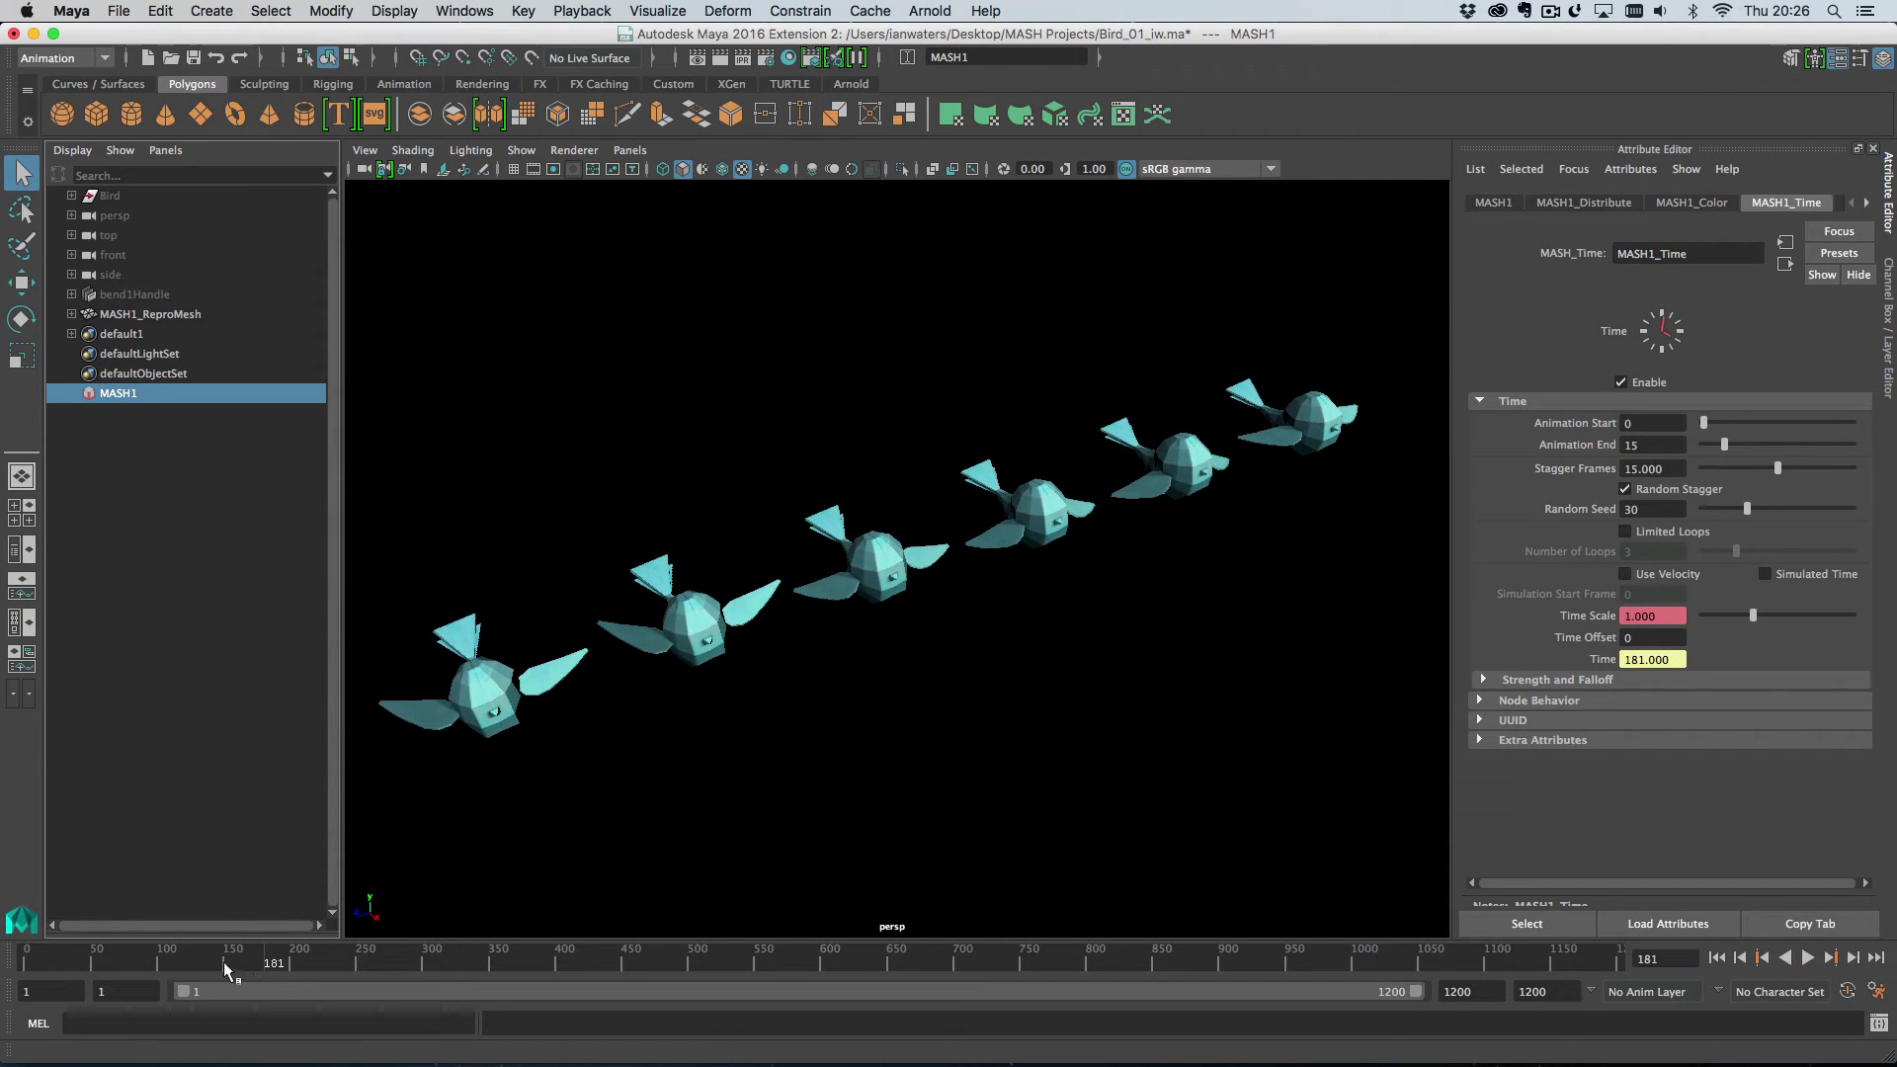
left_click(1719, 958)
left_click(1807, 957)
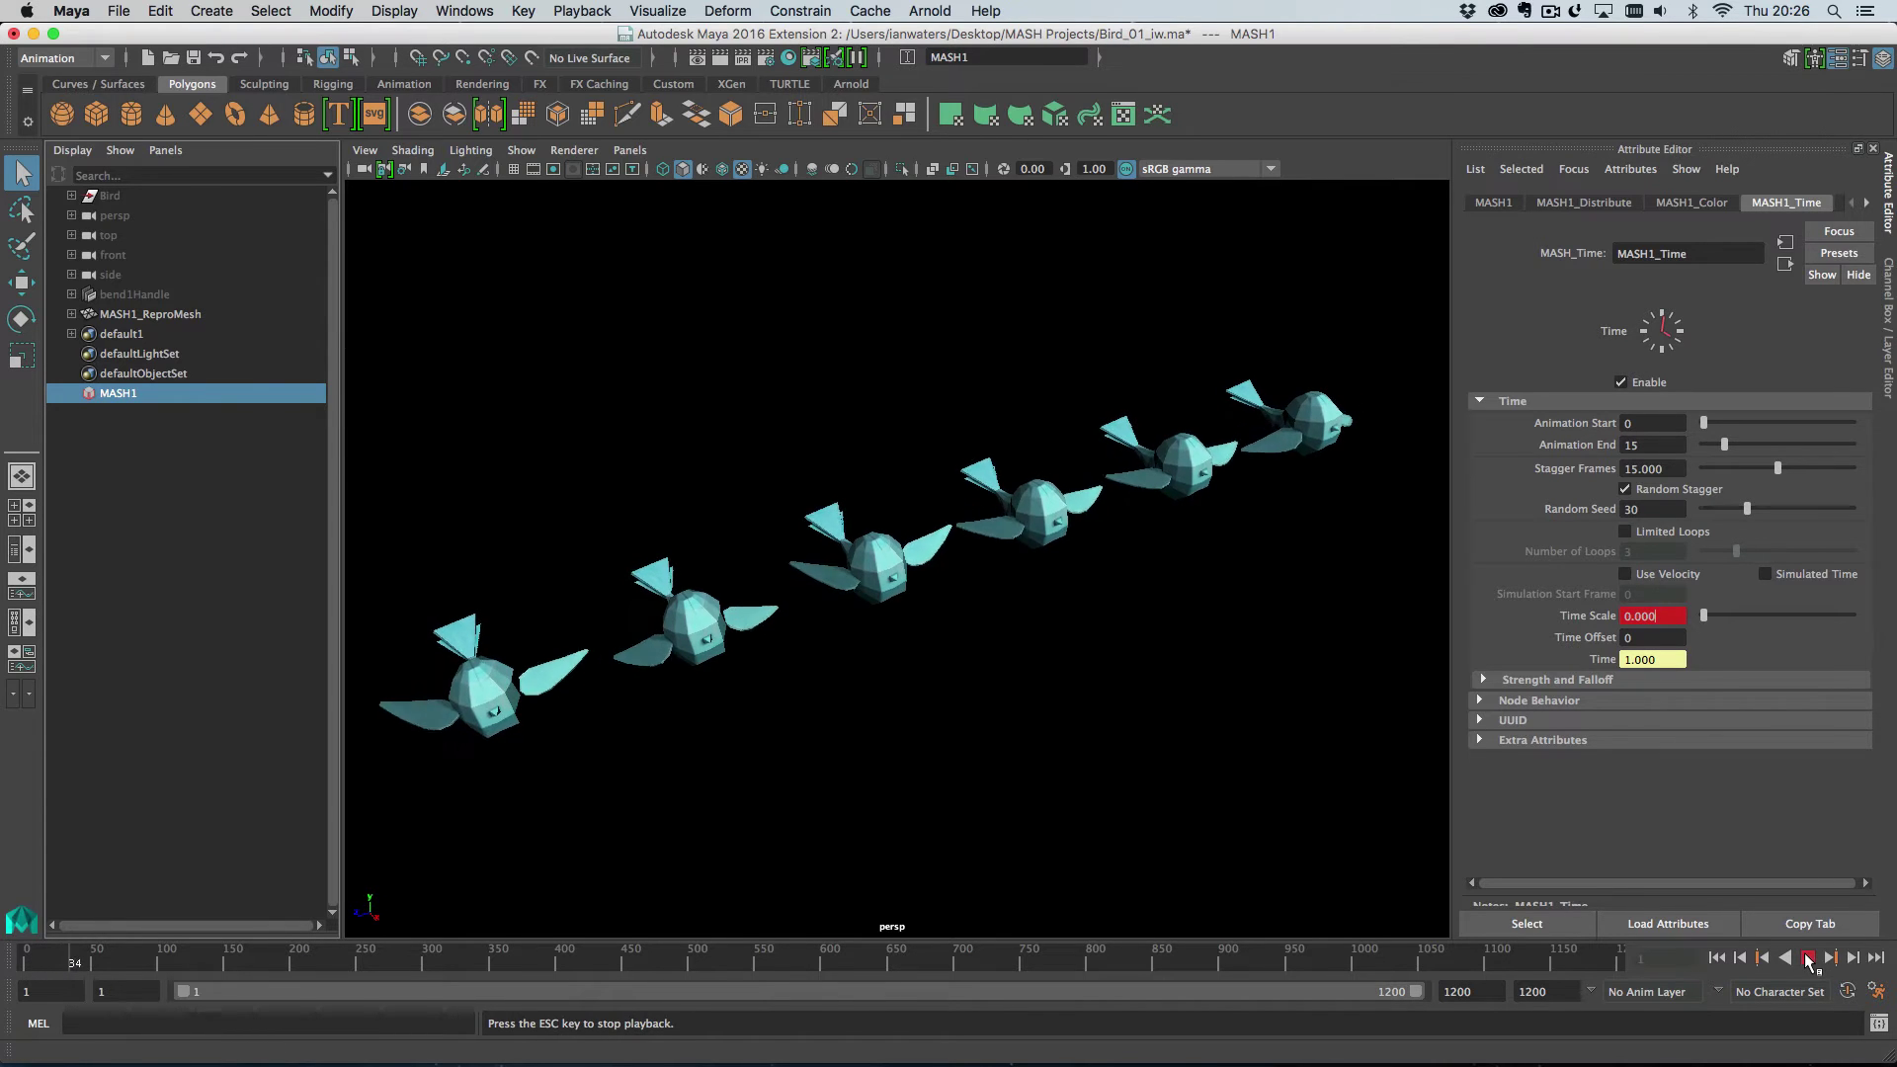
left_click(1807, 958)
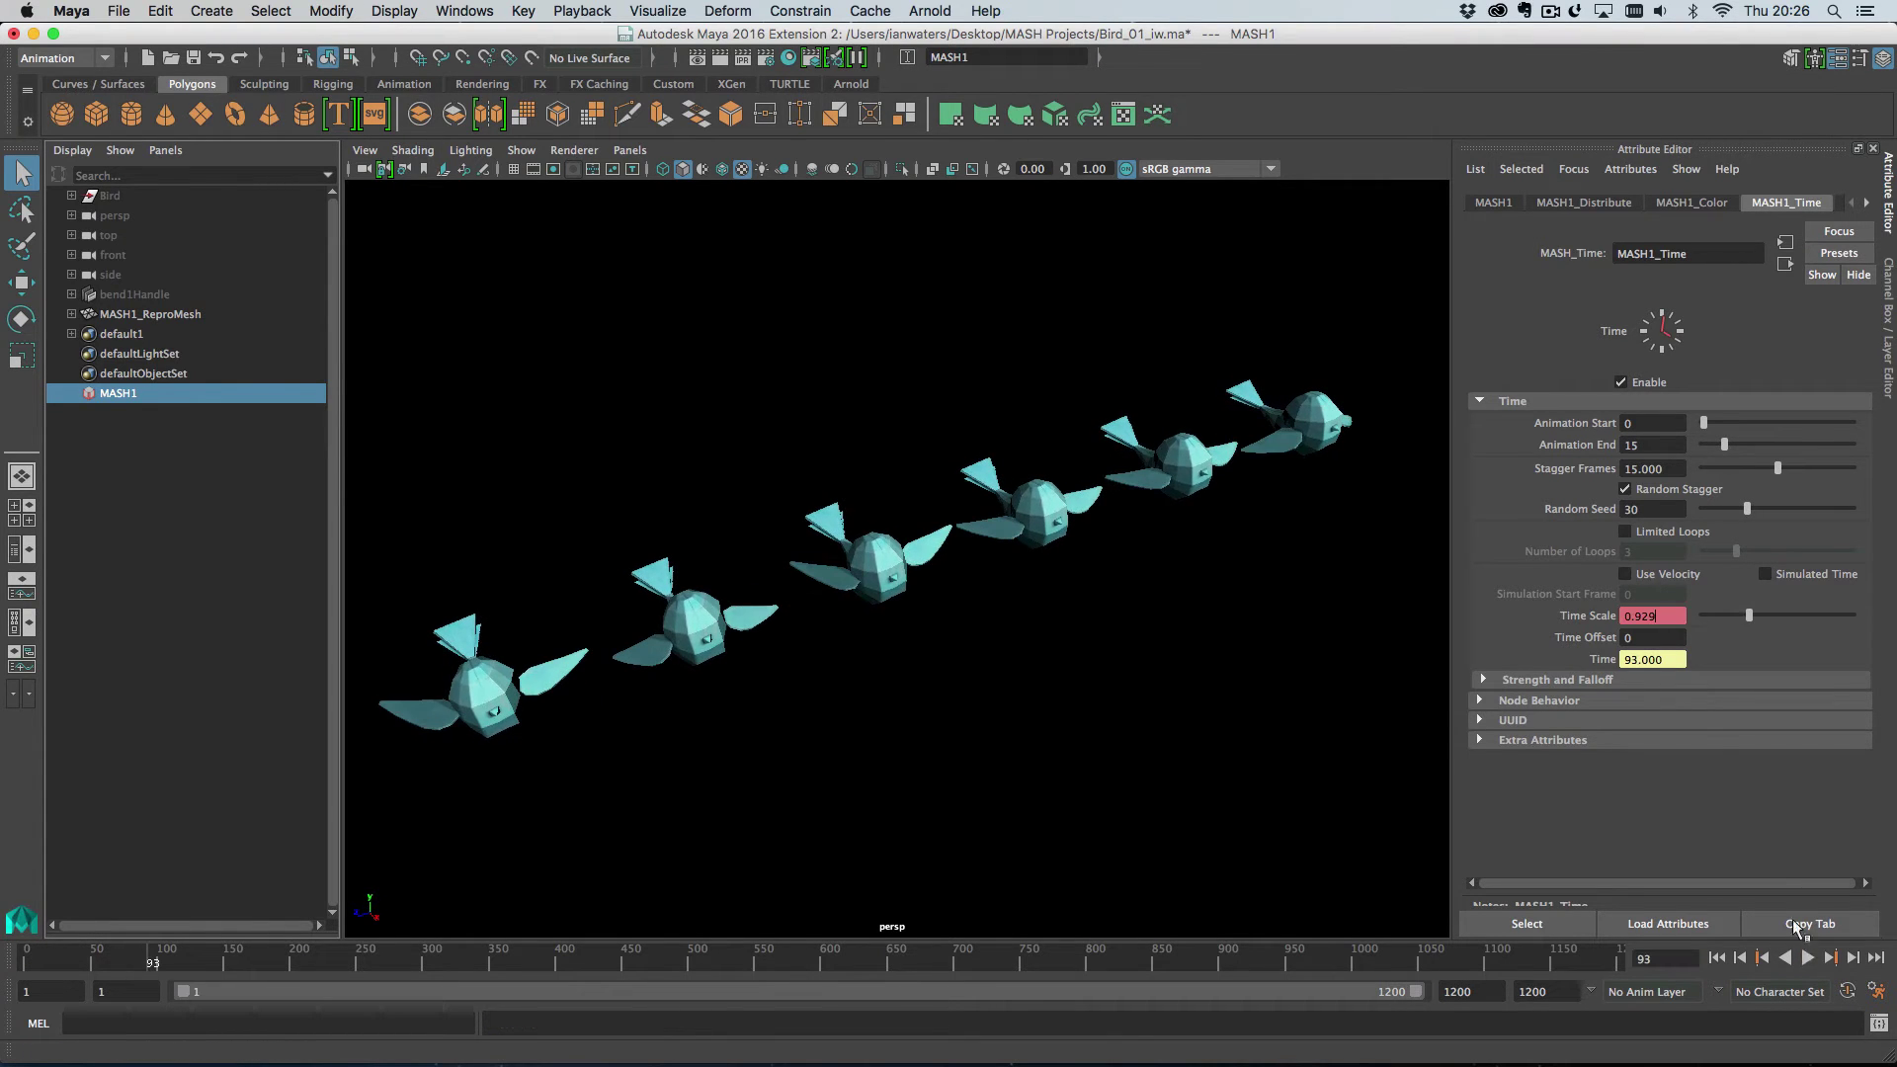
left_click(1716, 957)
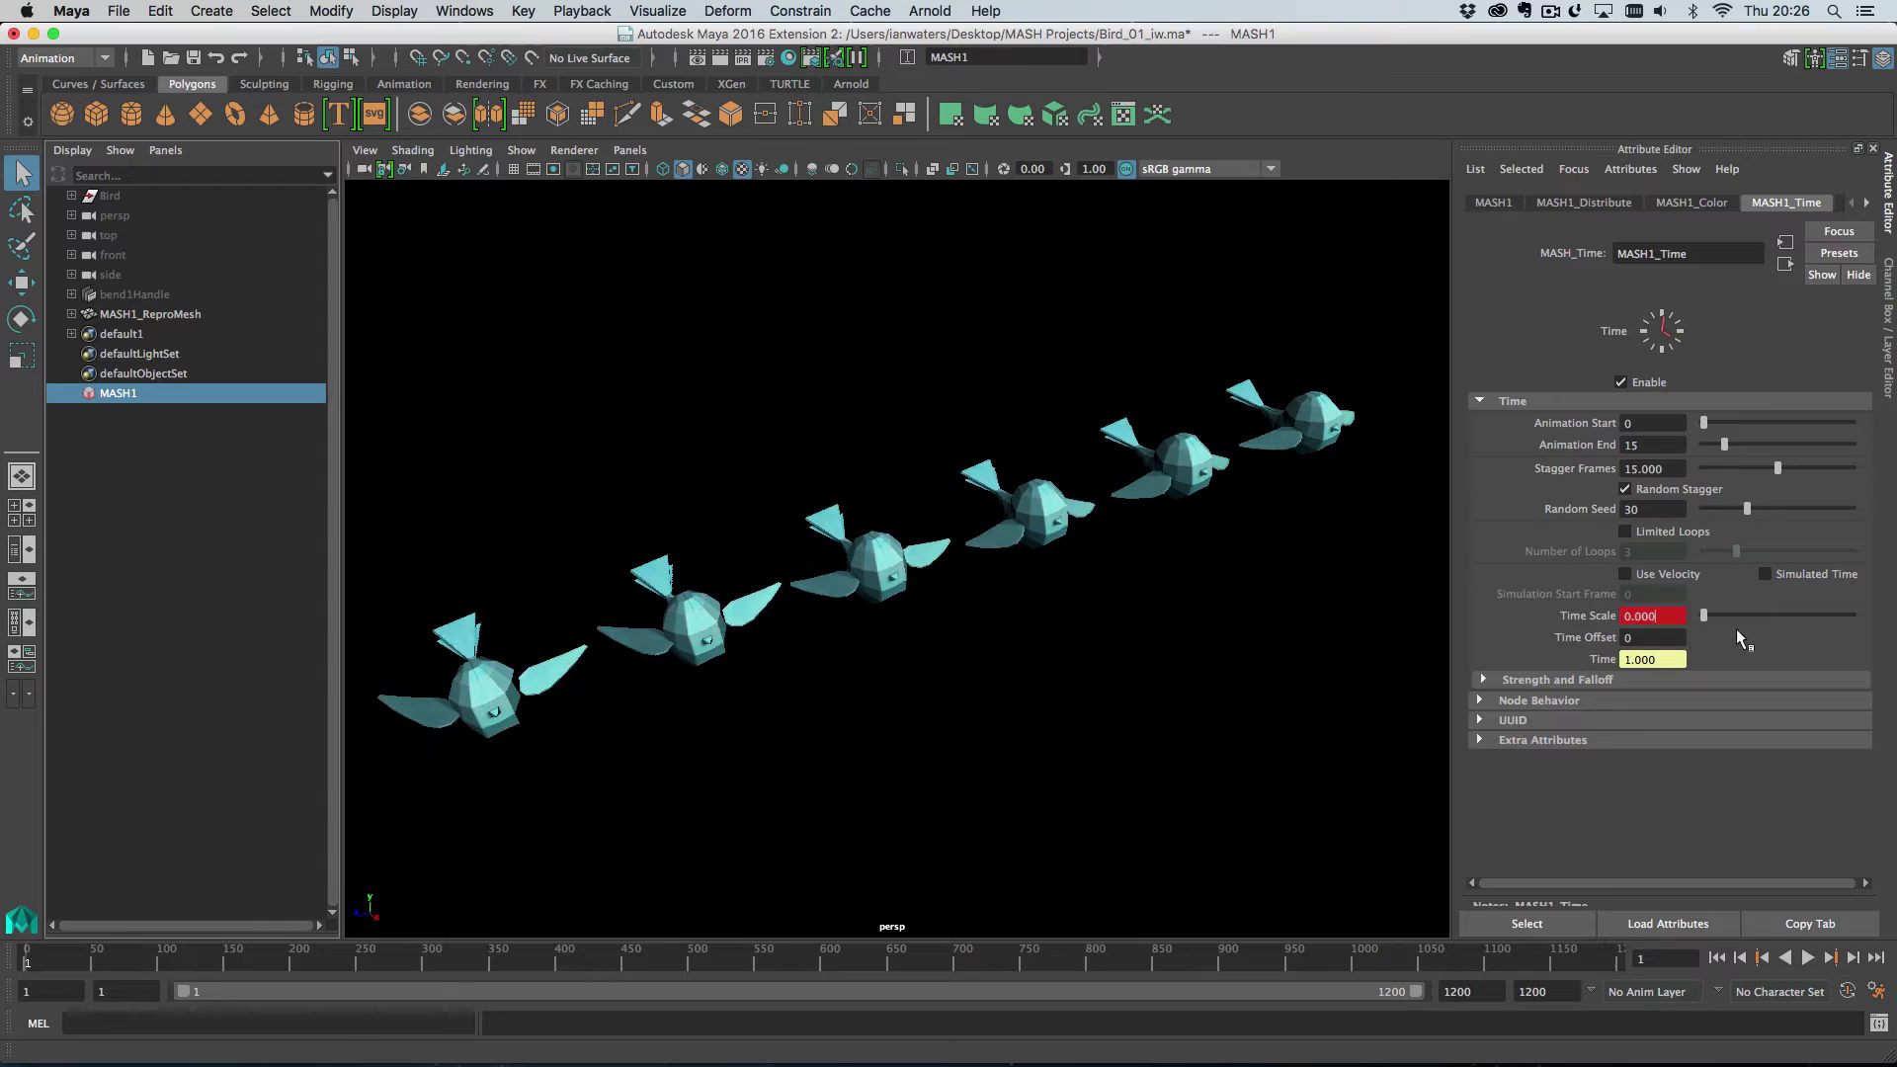
- Enable Simulated Time on the Time node and play the animation with the keyed Time Scale
left_click(1794, 577)
left_click(1807, 958)
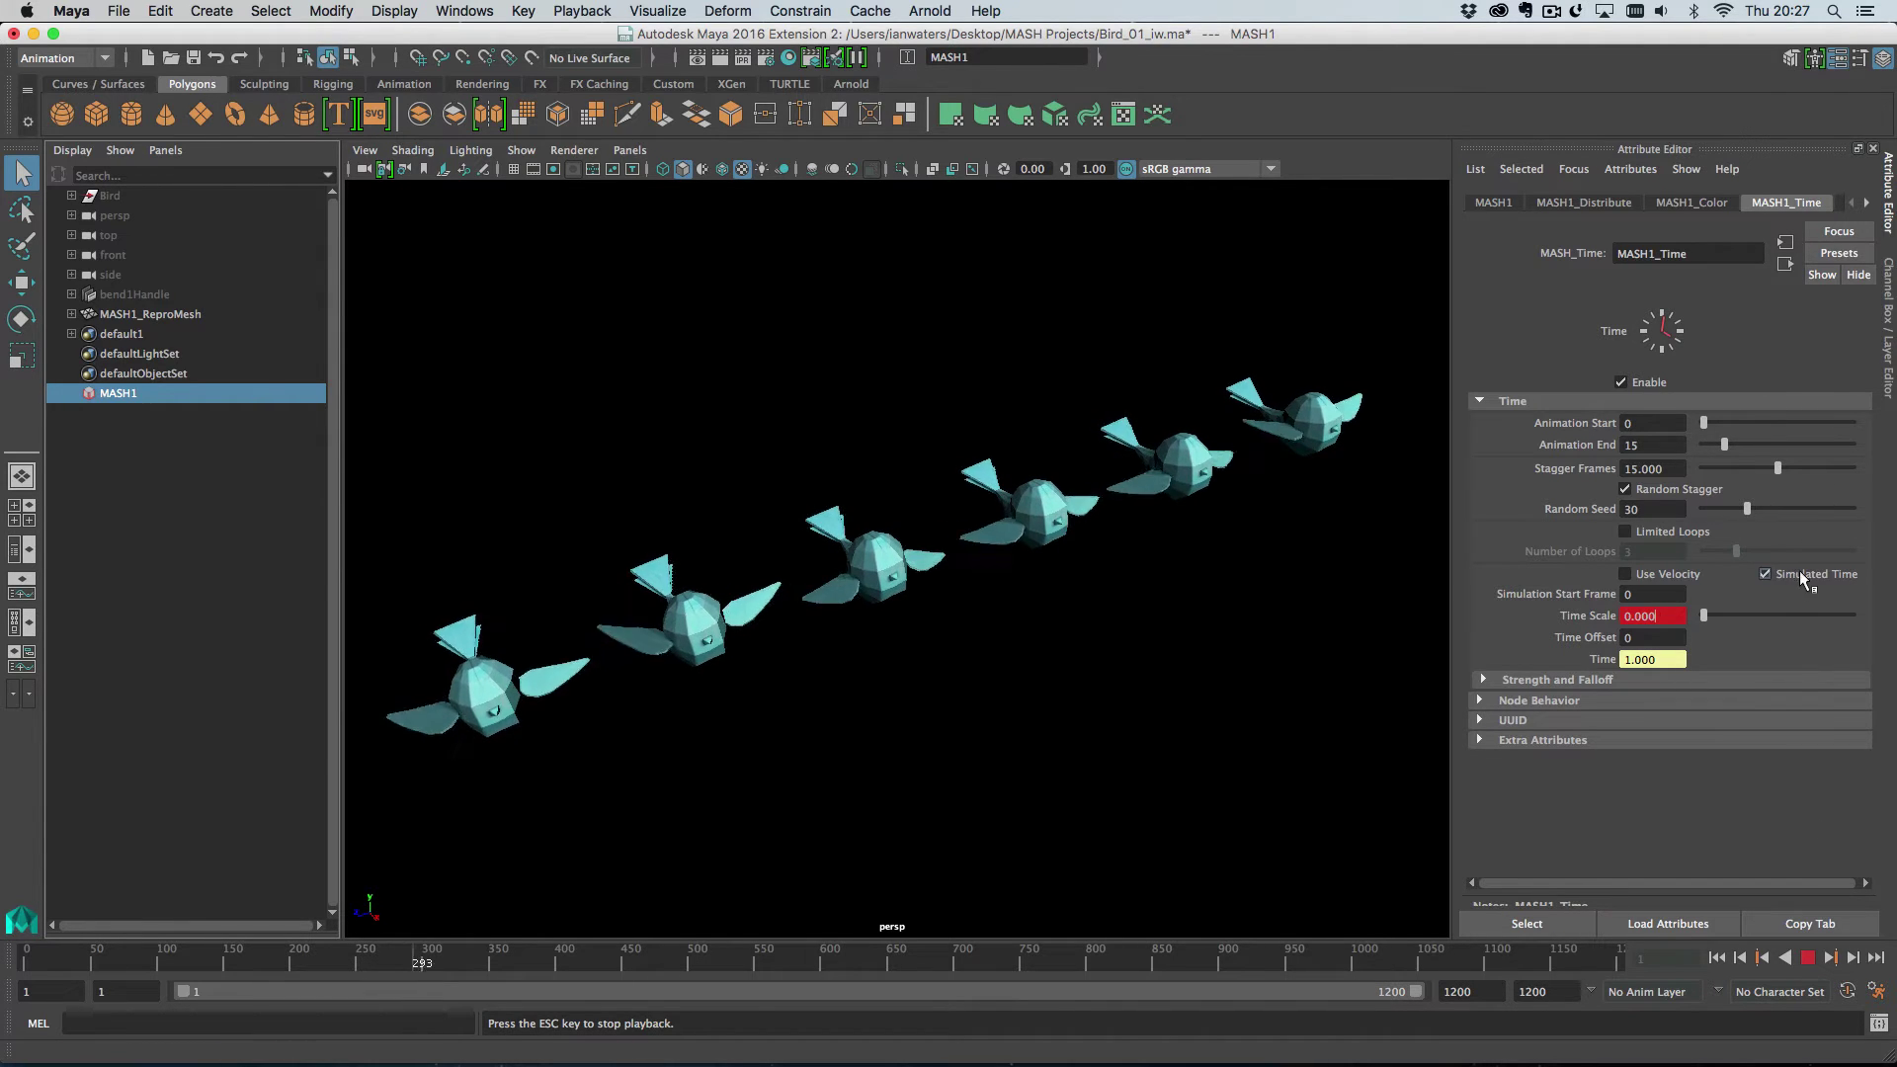
left_click(1169, 458)
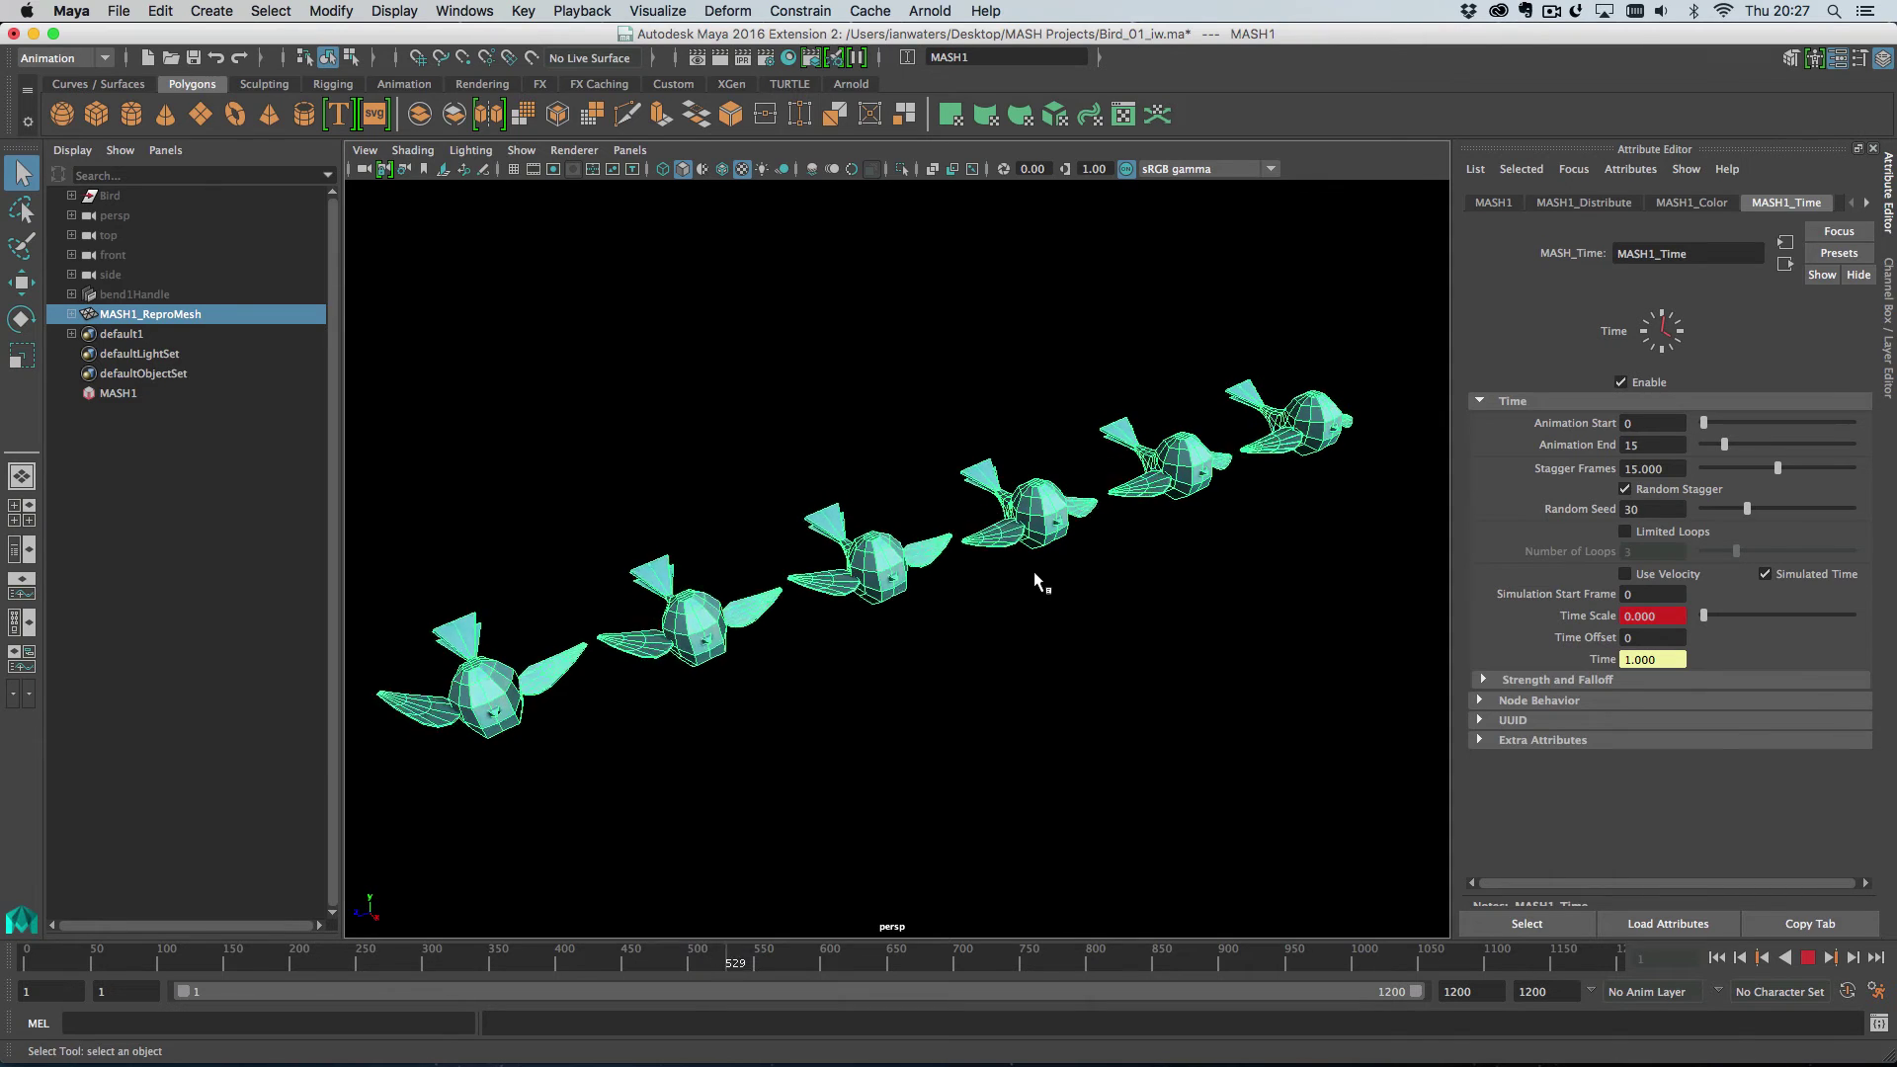
key("Escape")
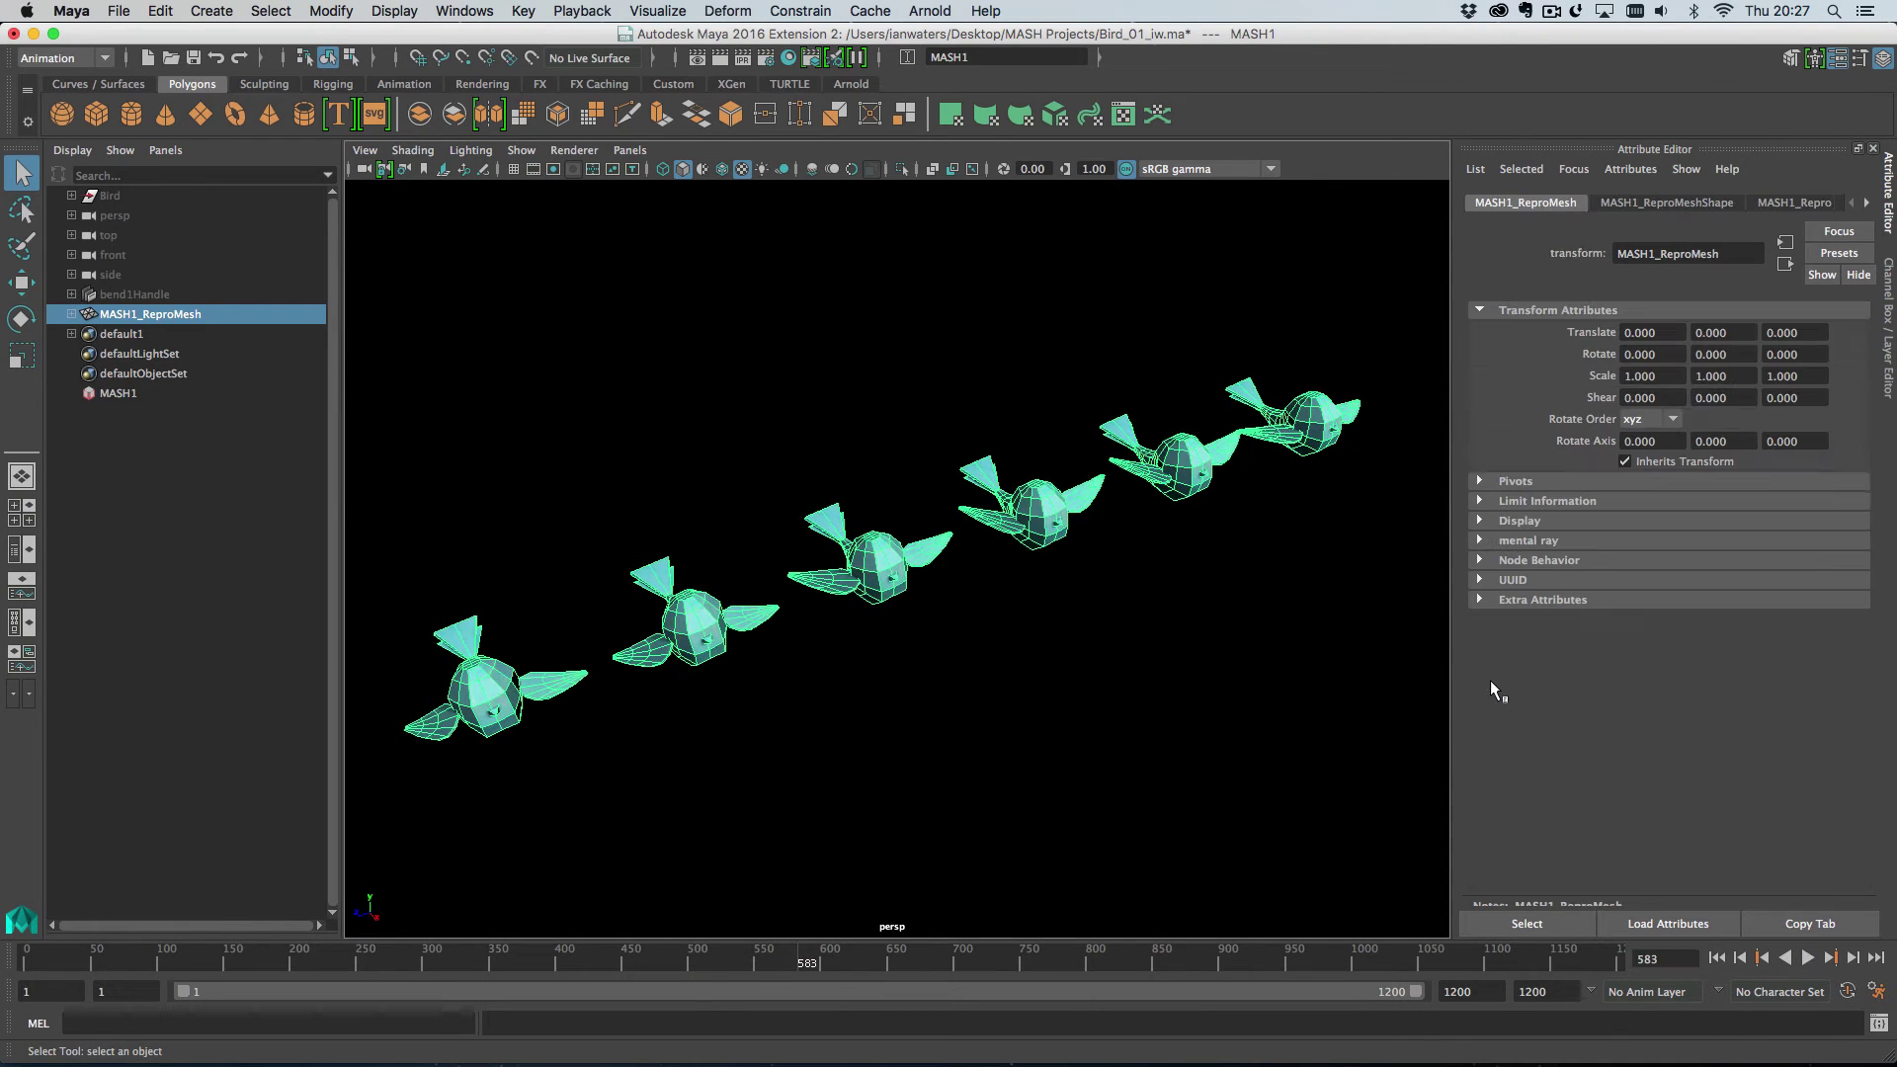
- Turn Simulated Time off for MASH1, break the Time Scale's keyframe connection, then play briefly and rewind to the start
left_click(123, 392)
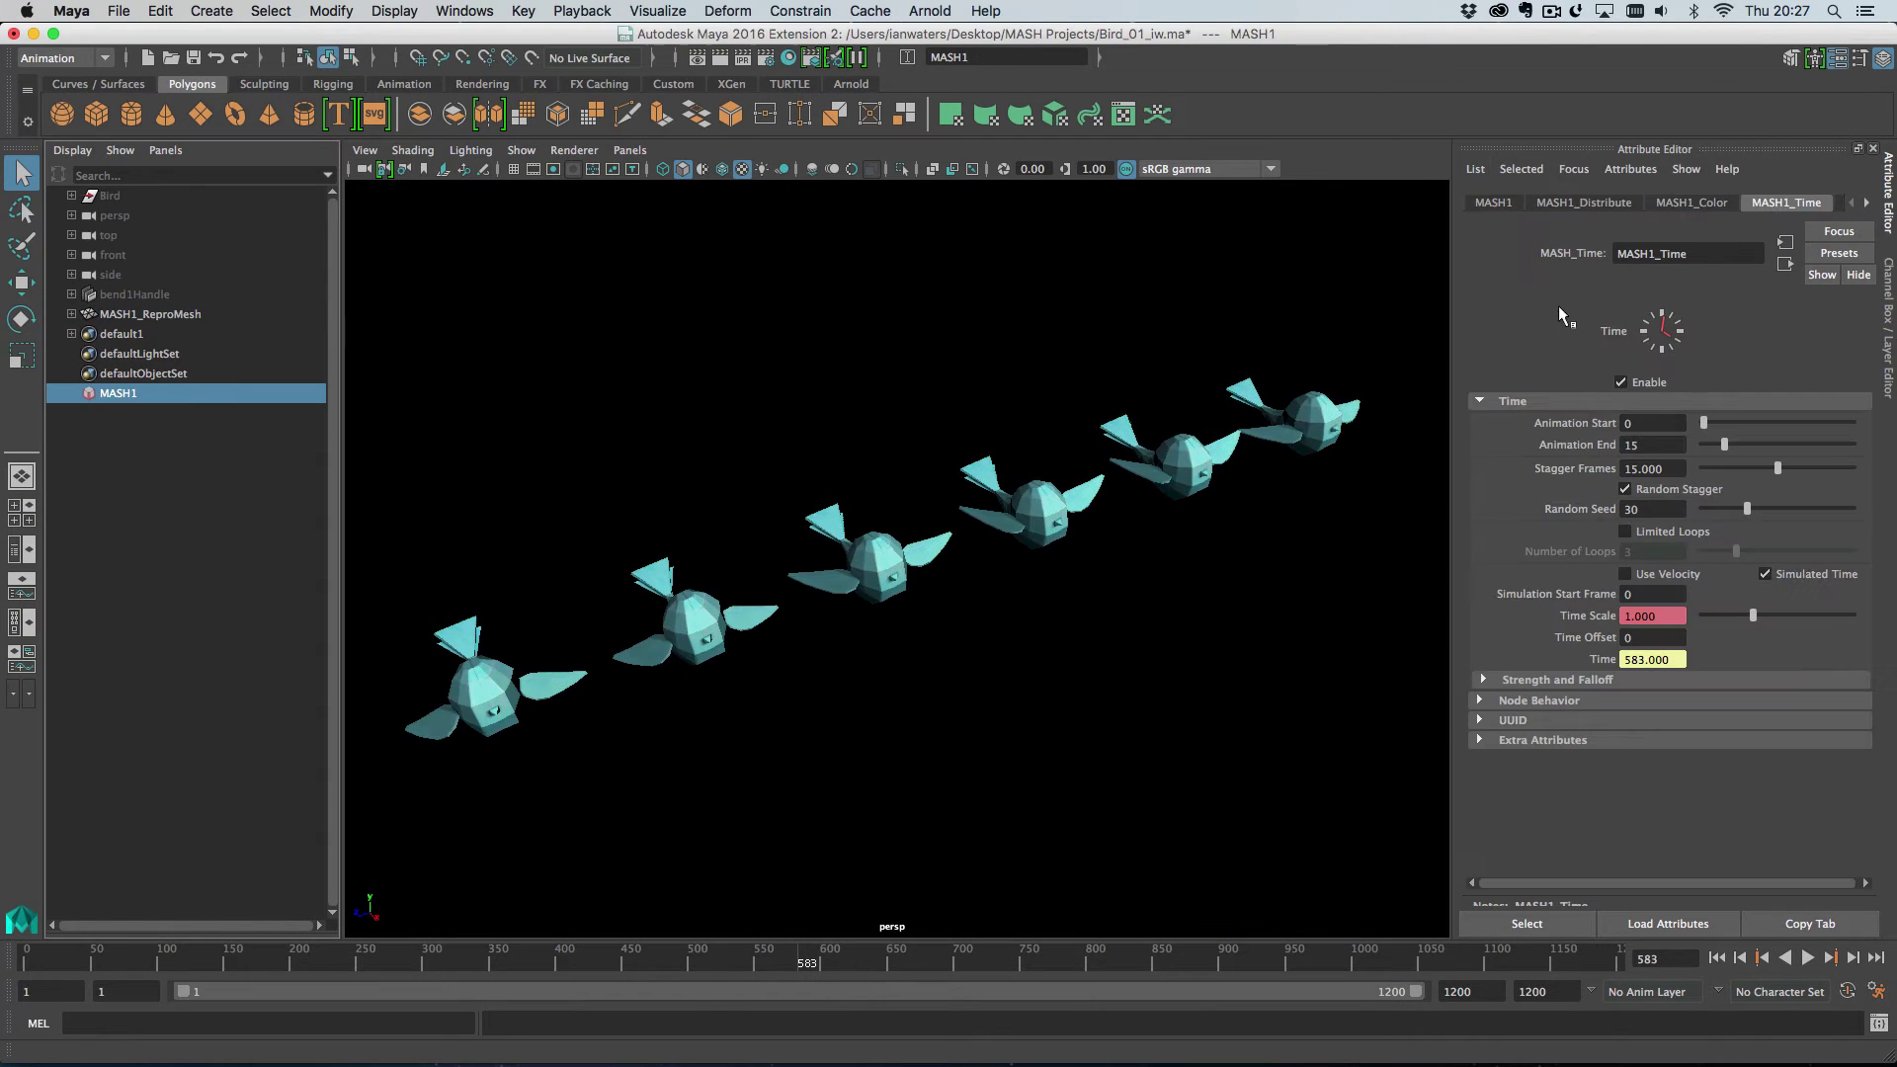
left_click(1765, 574)
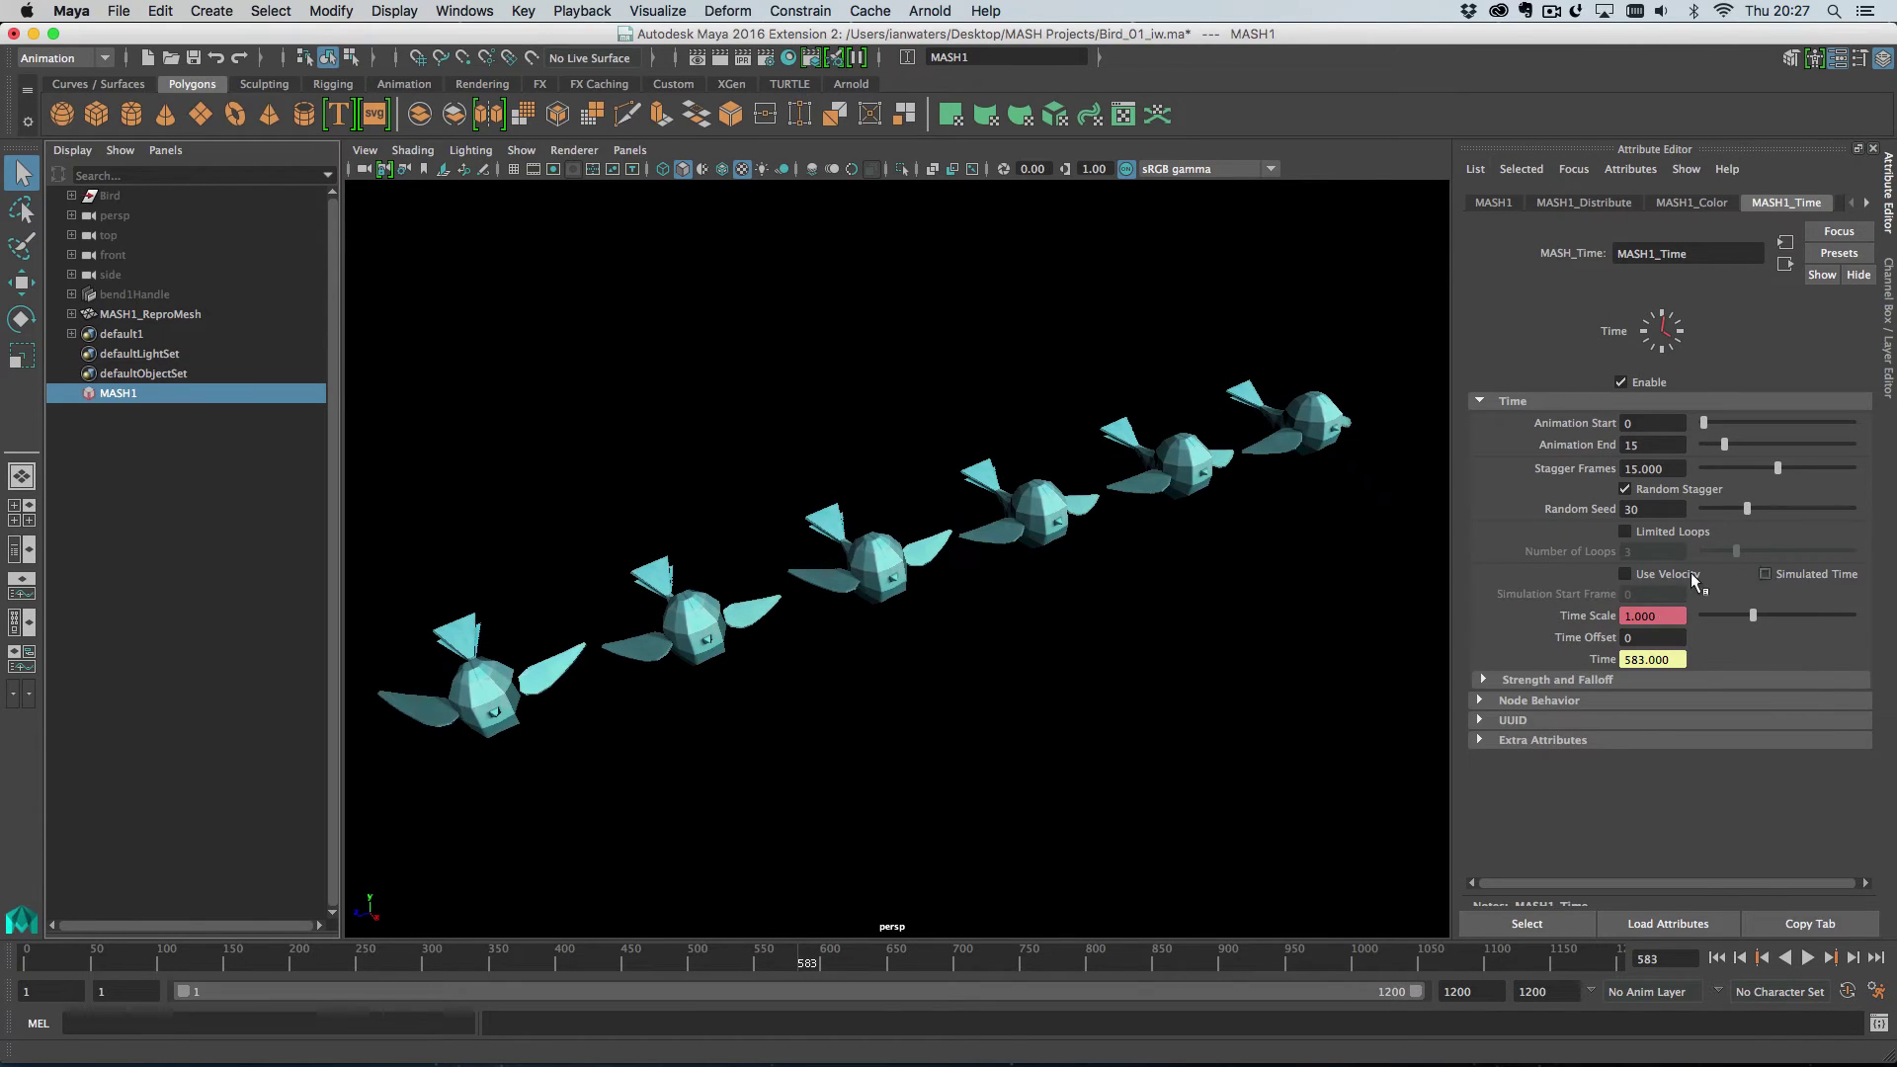
right_click(1632, 614)
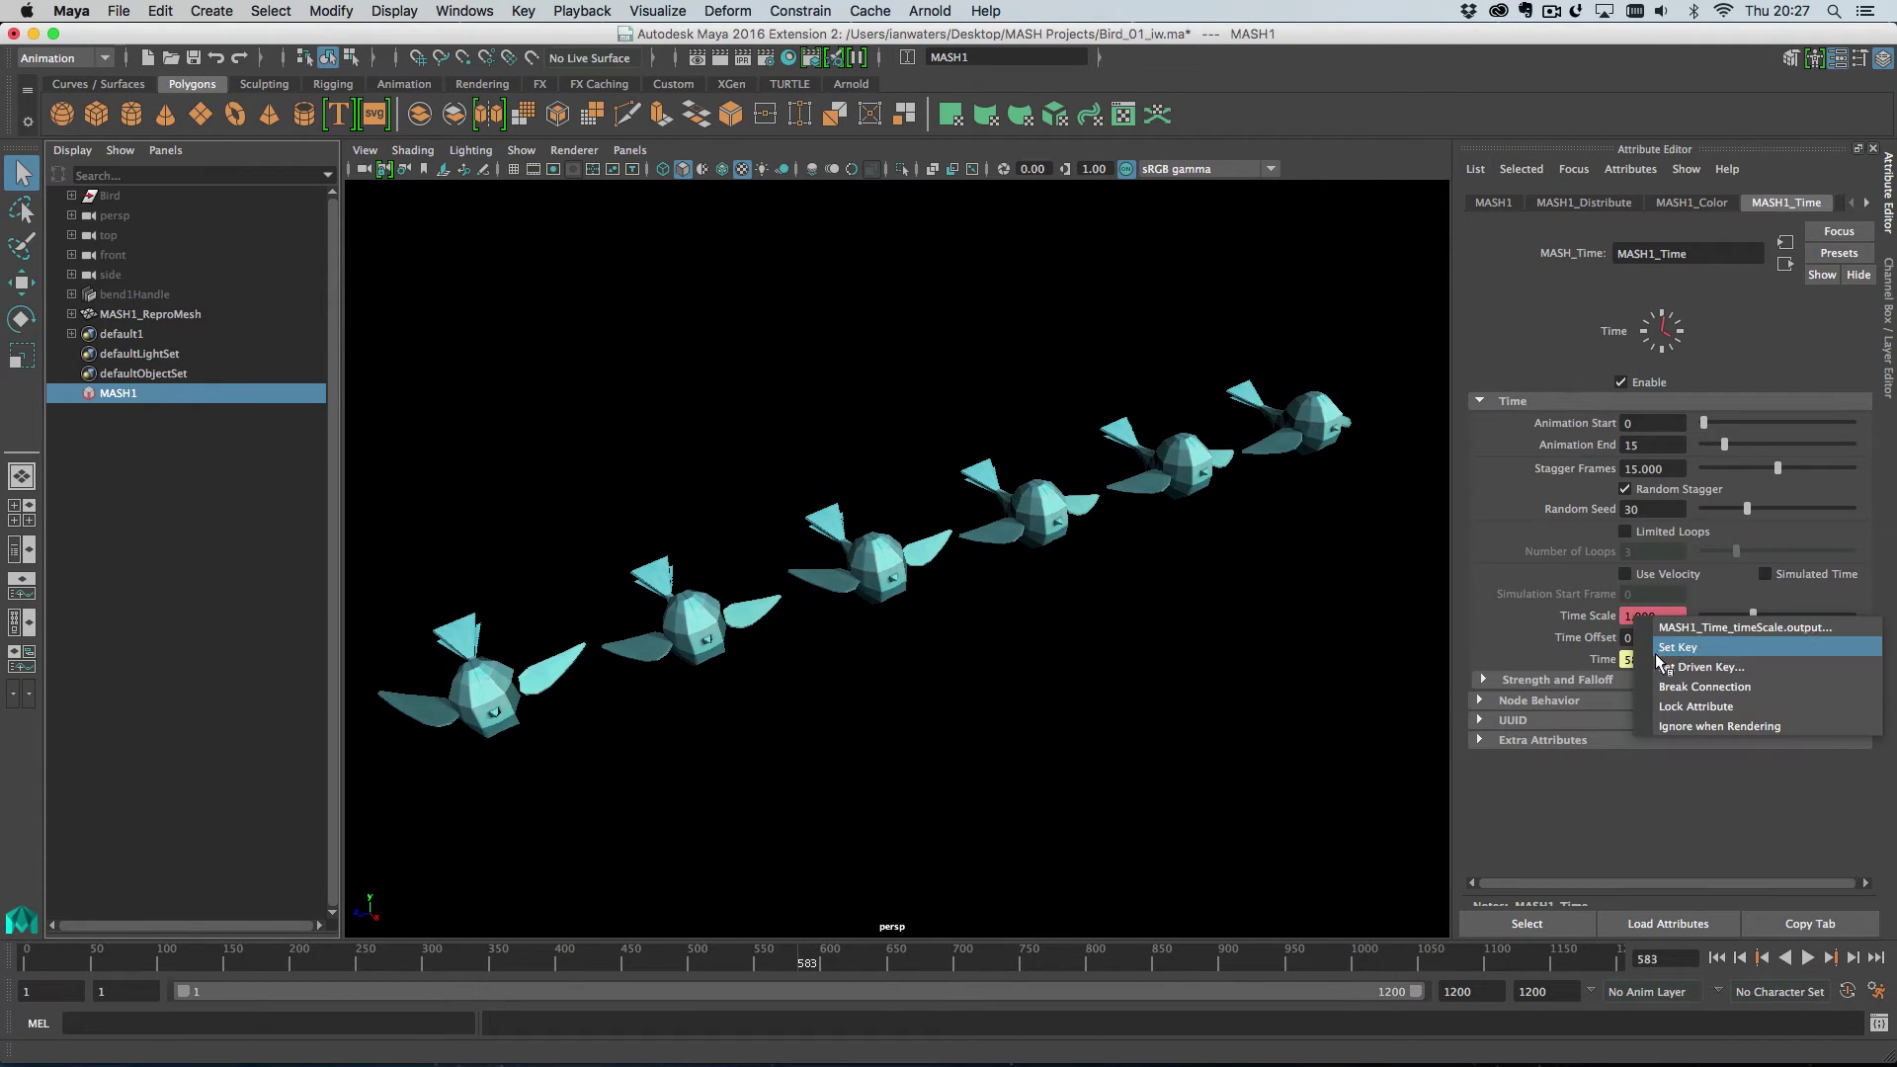
left_click(1724, 677)
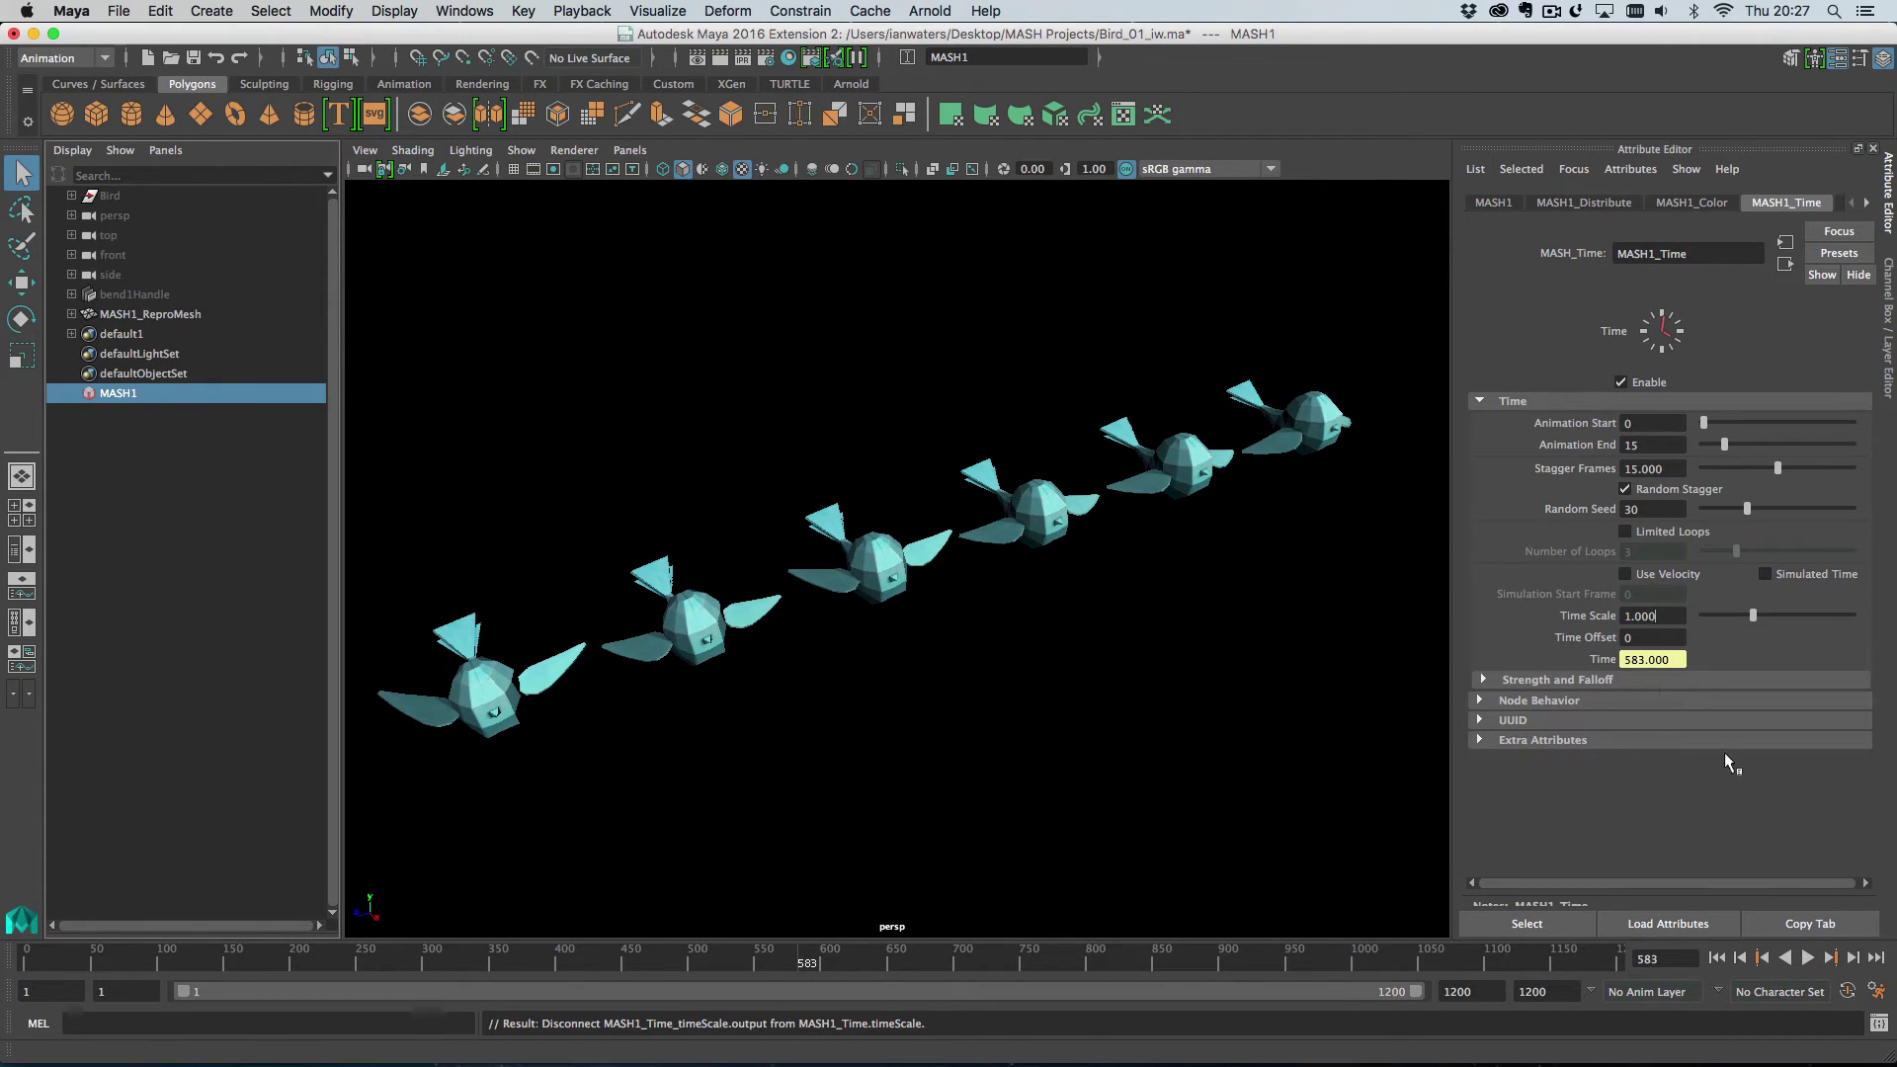
left_click(1800, 957)
left_click(1807, 958)
left_click(1717, 957)
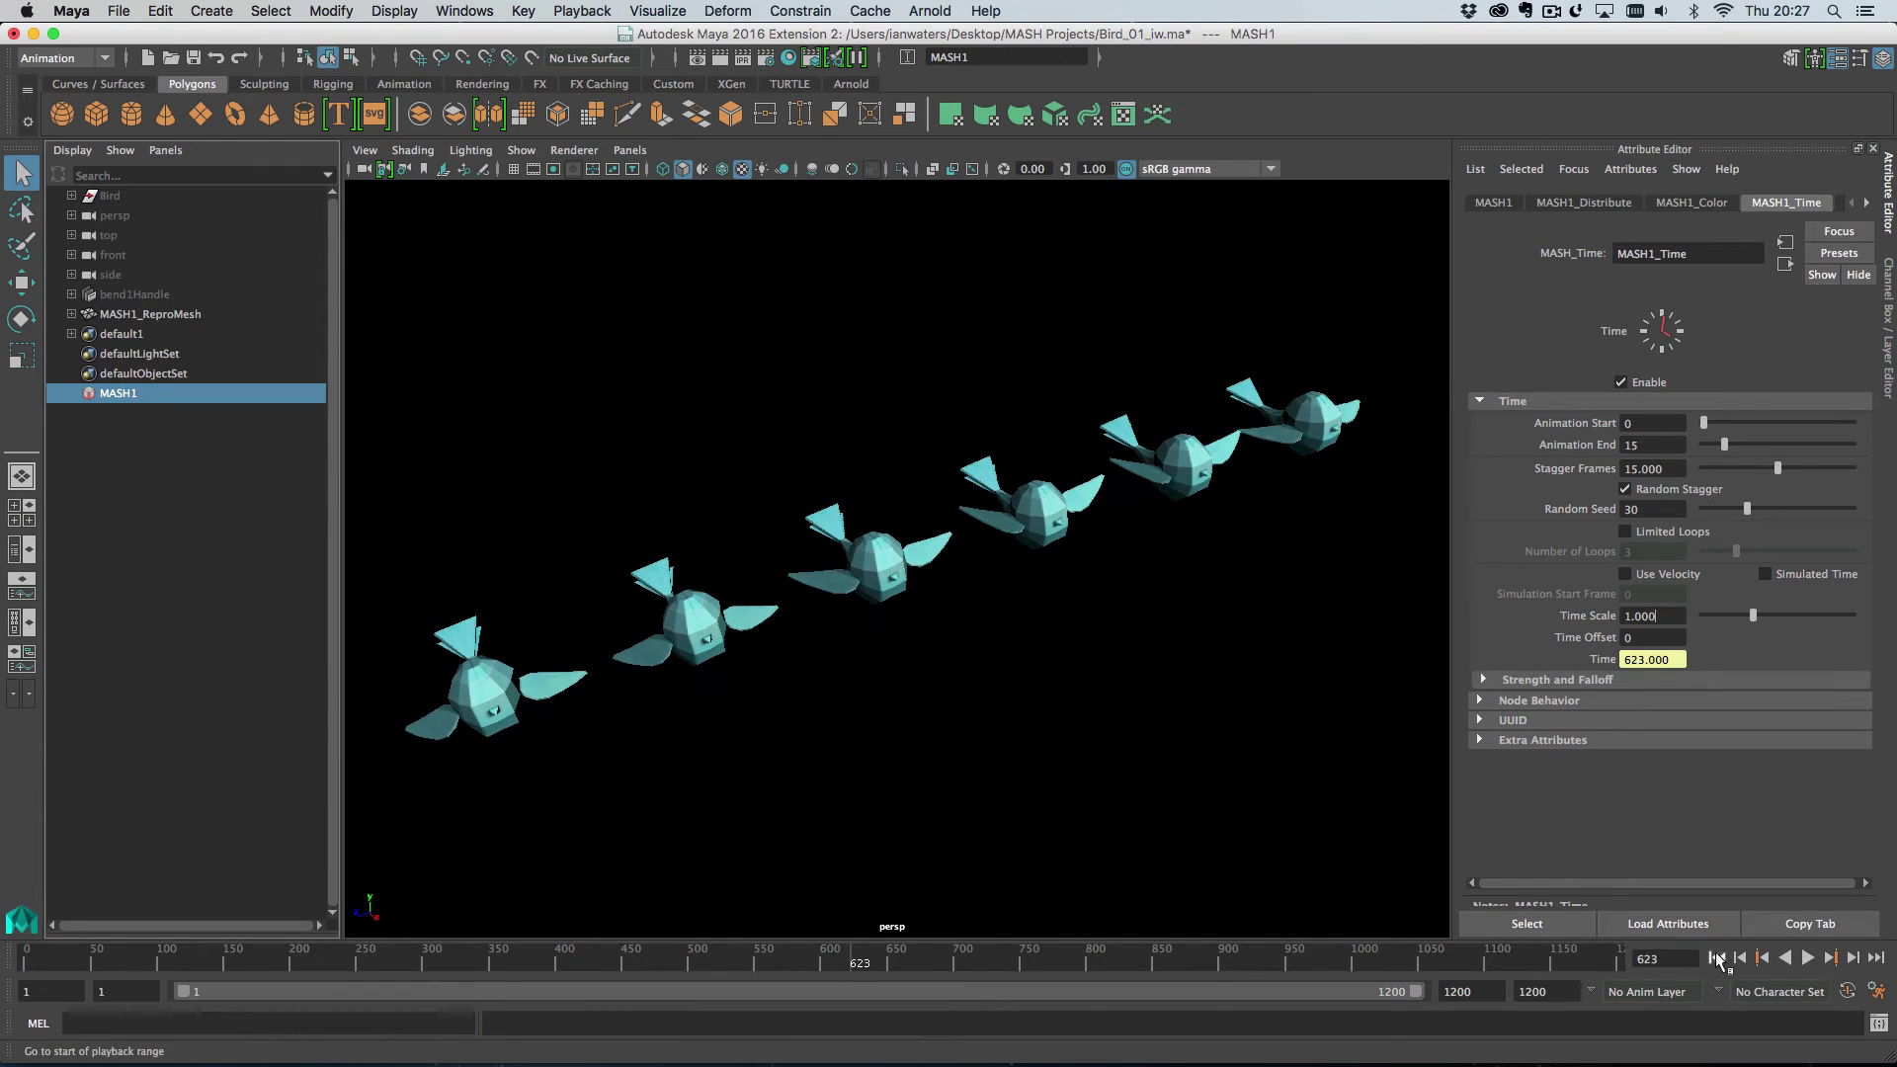
- Turn off Random Stagger, reduce Stagger Frames to 0 and play the animation briefly
left_click(1669, 489)
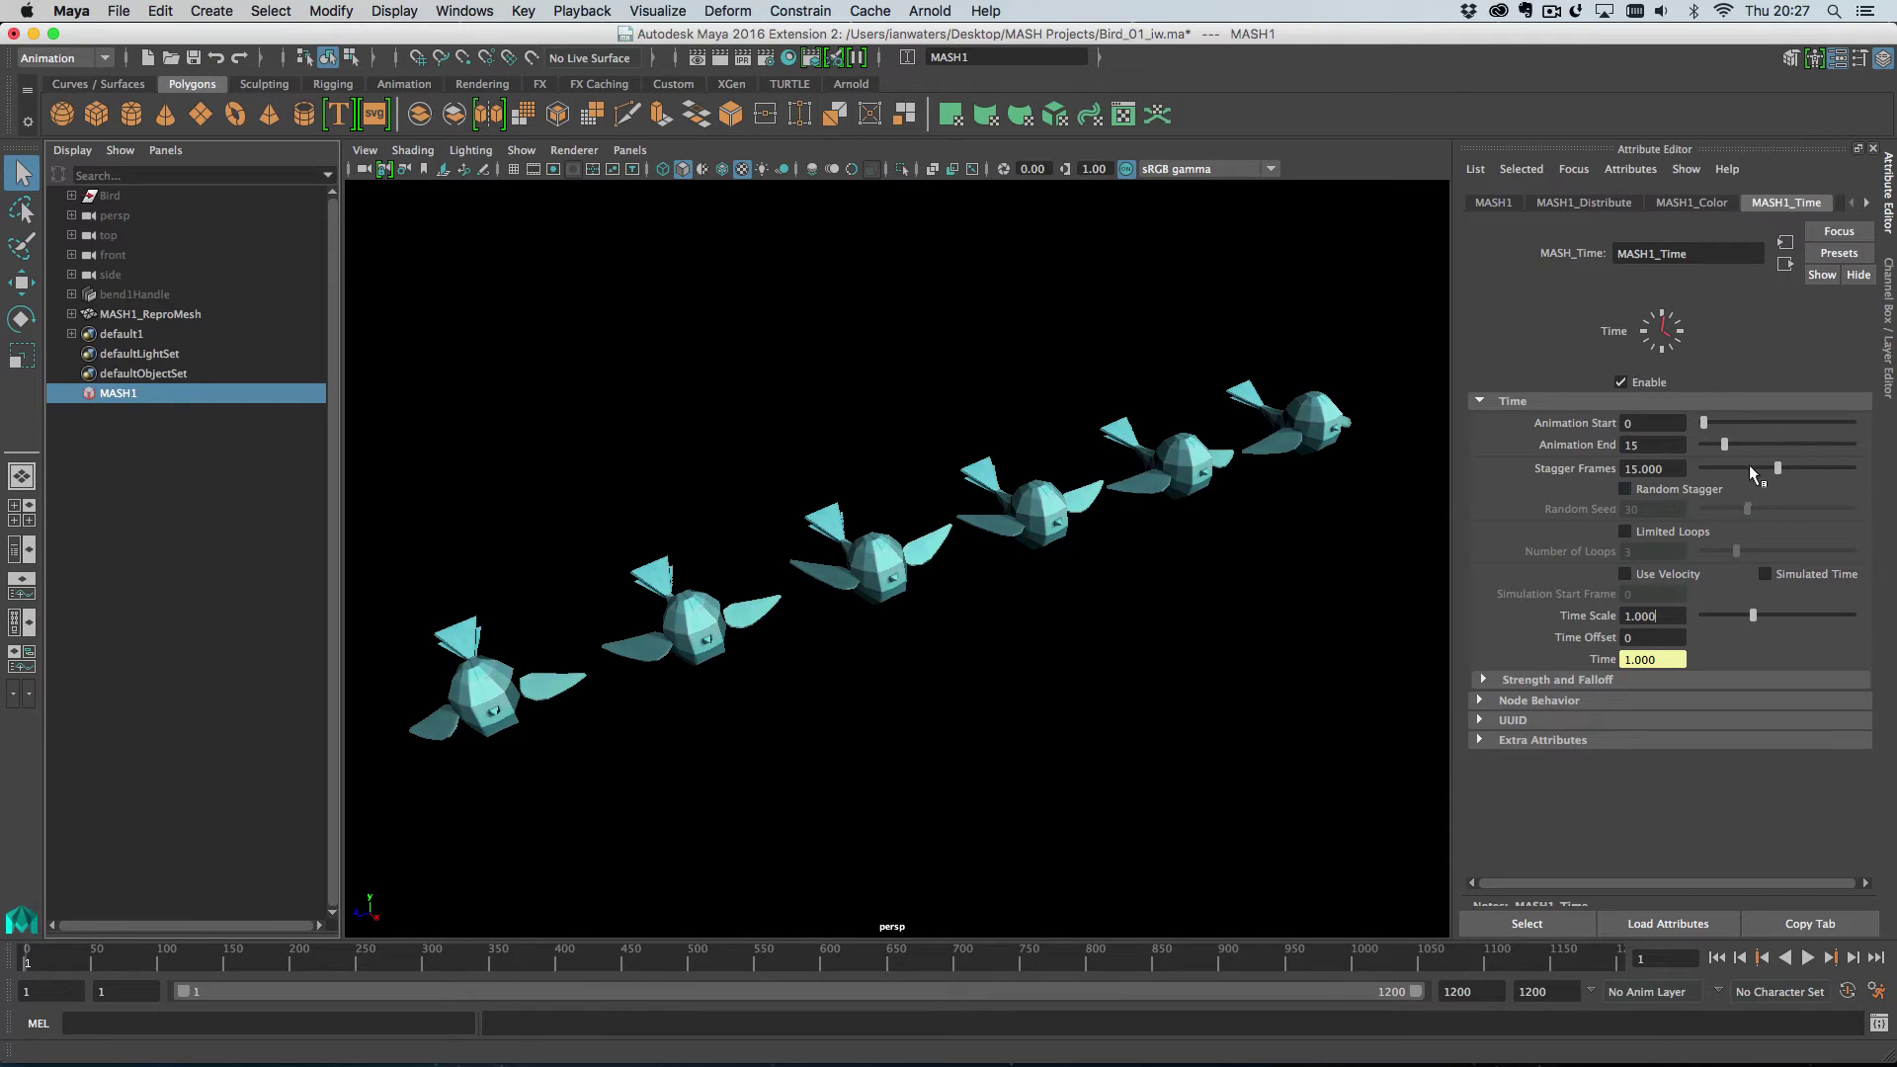
left_click_drag(1748, 464, 1672, 466)
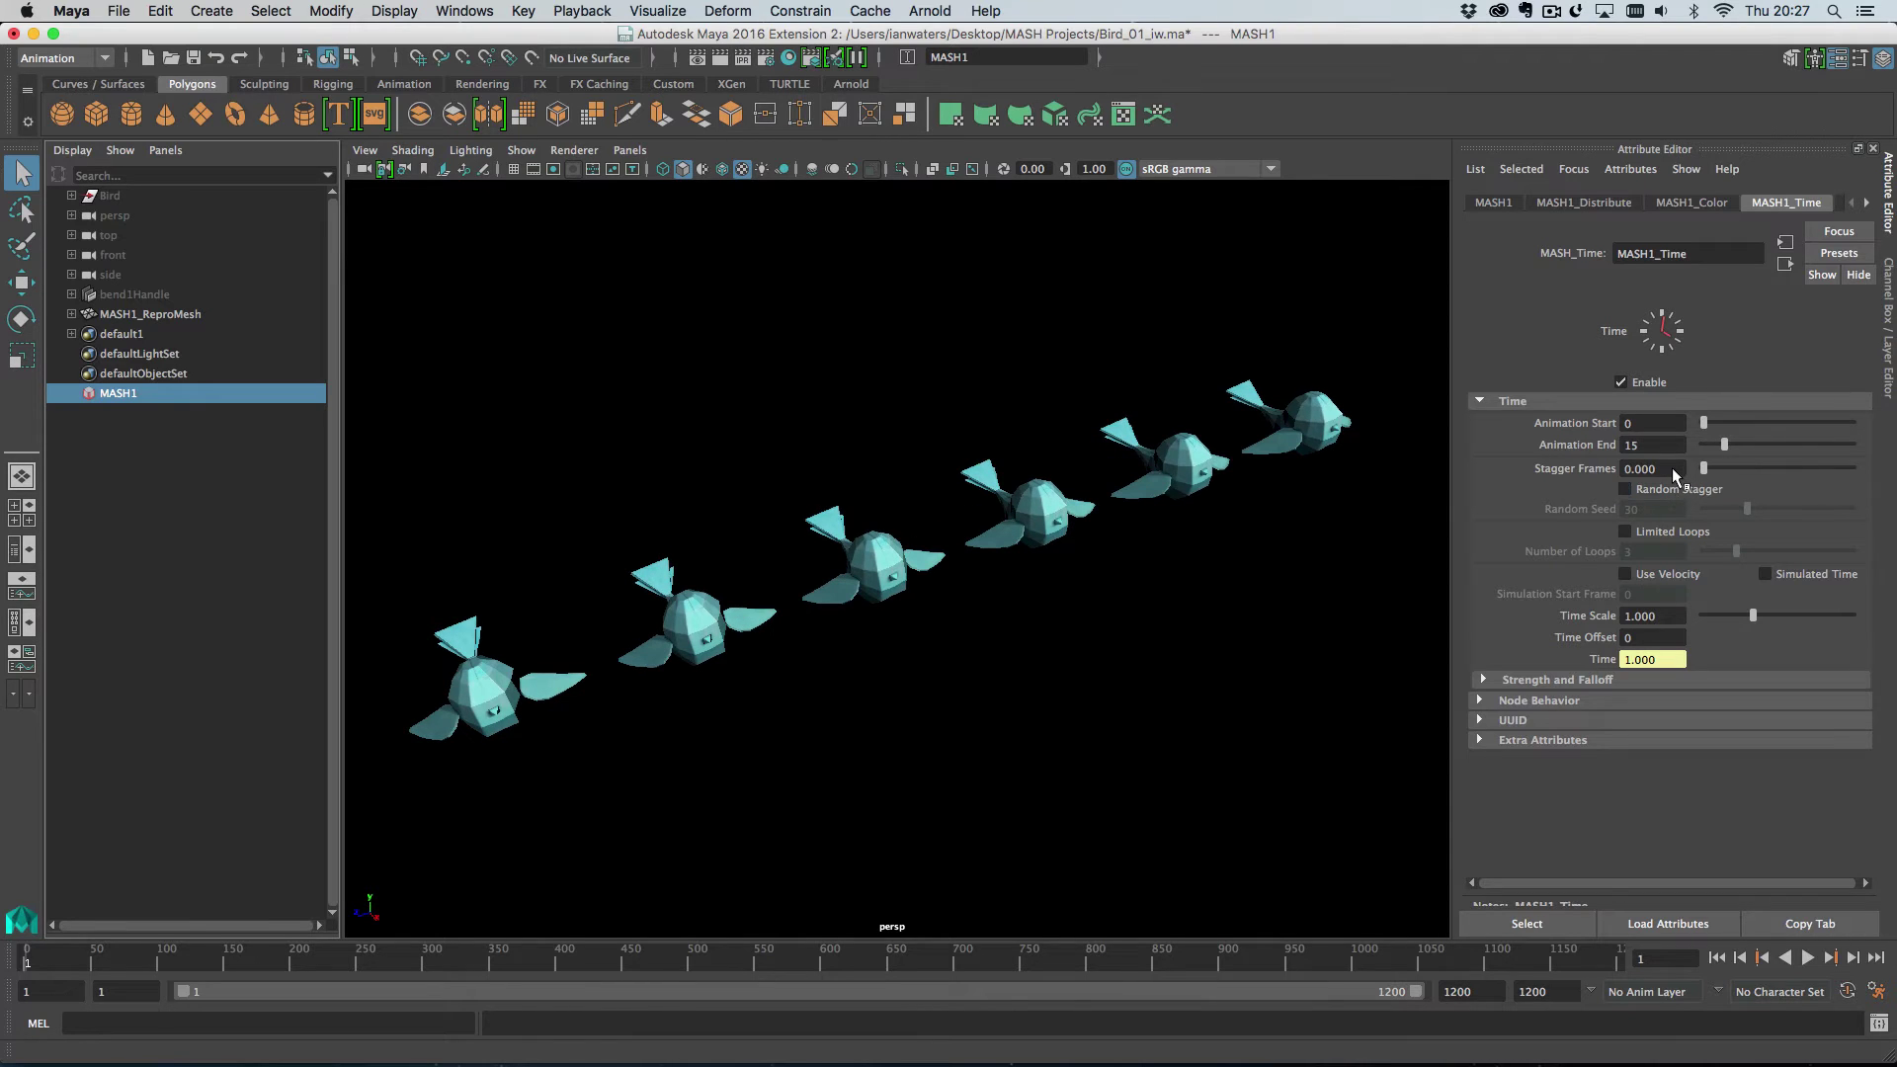
left_click(1806, 958)
left_click(1808, 957)
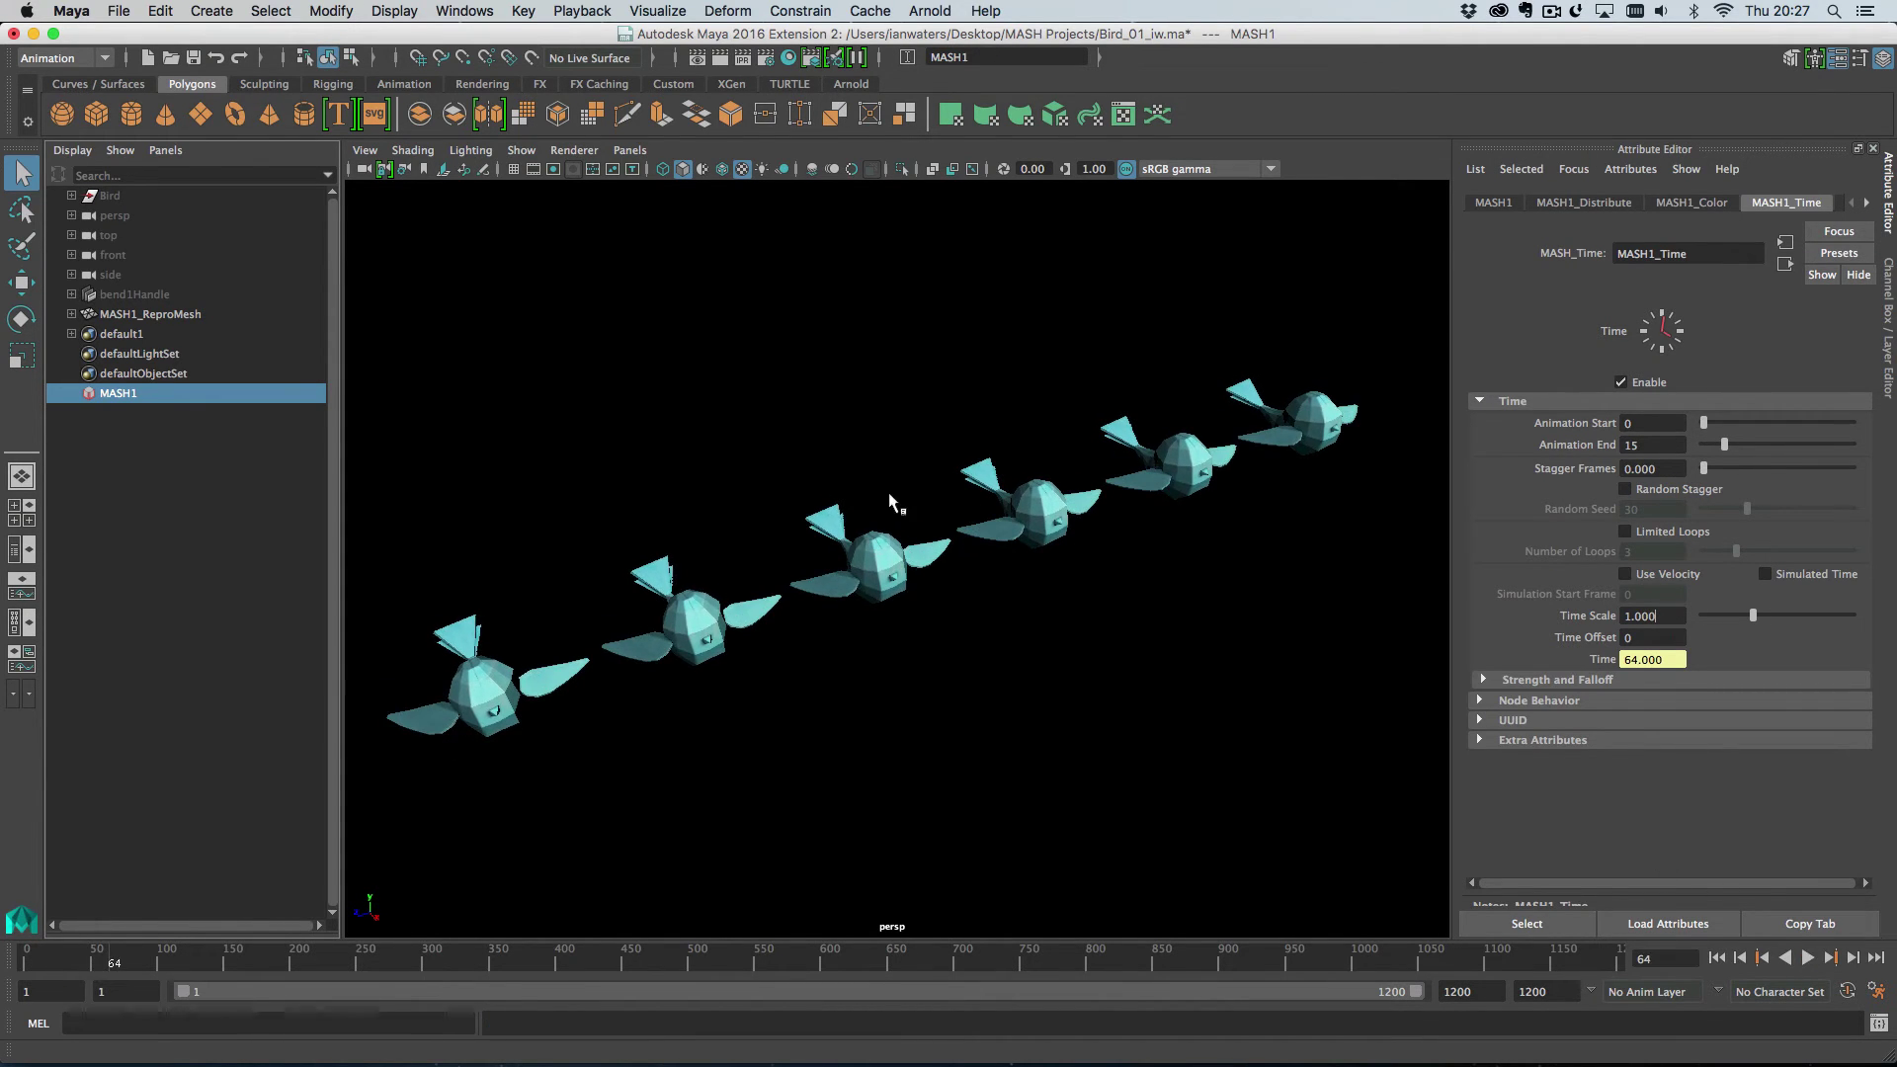
- Set the Time node's Strength Mode to Animation Trigger in its Strength and Falloff settings
scroll(905, 553, "down", 3)
scroll(1290, 664, "down", 2)
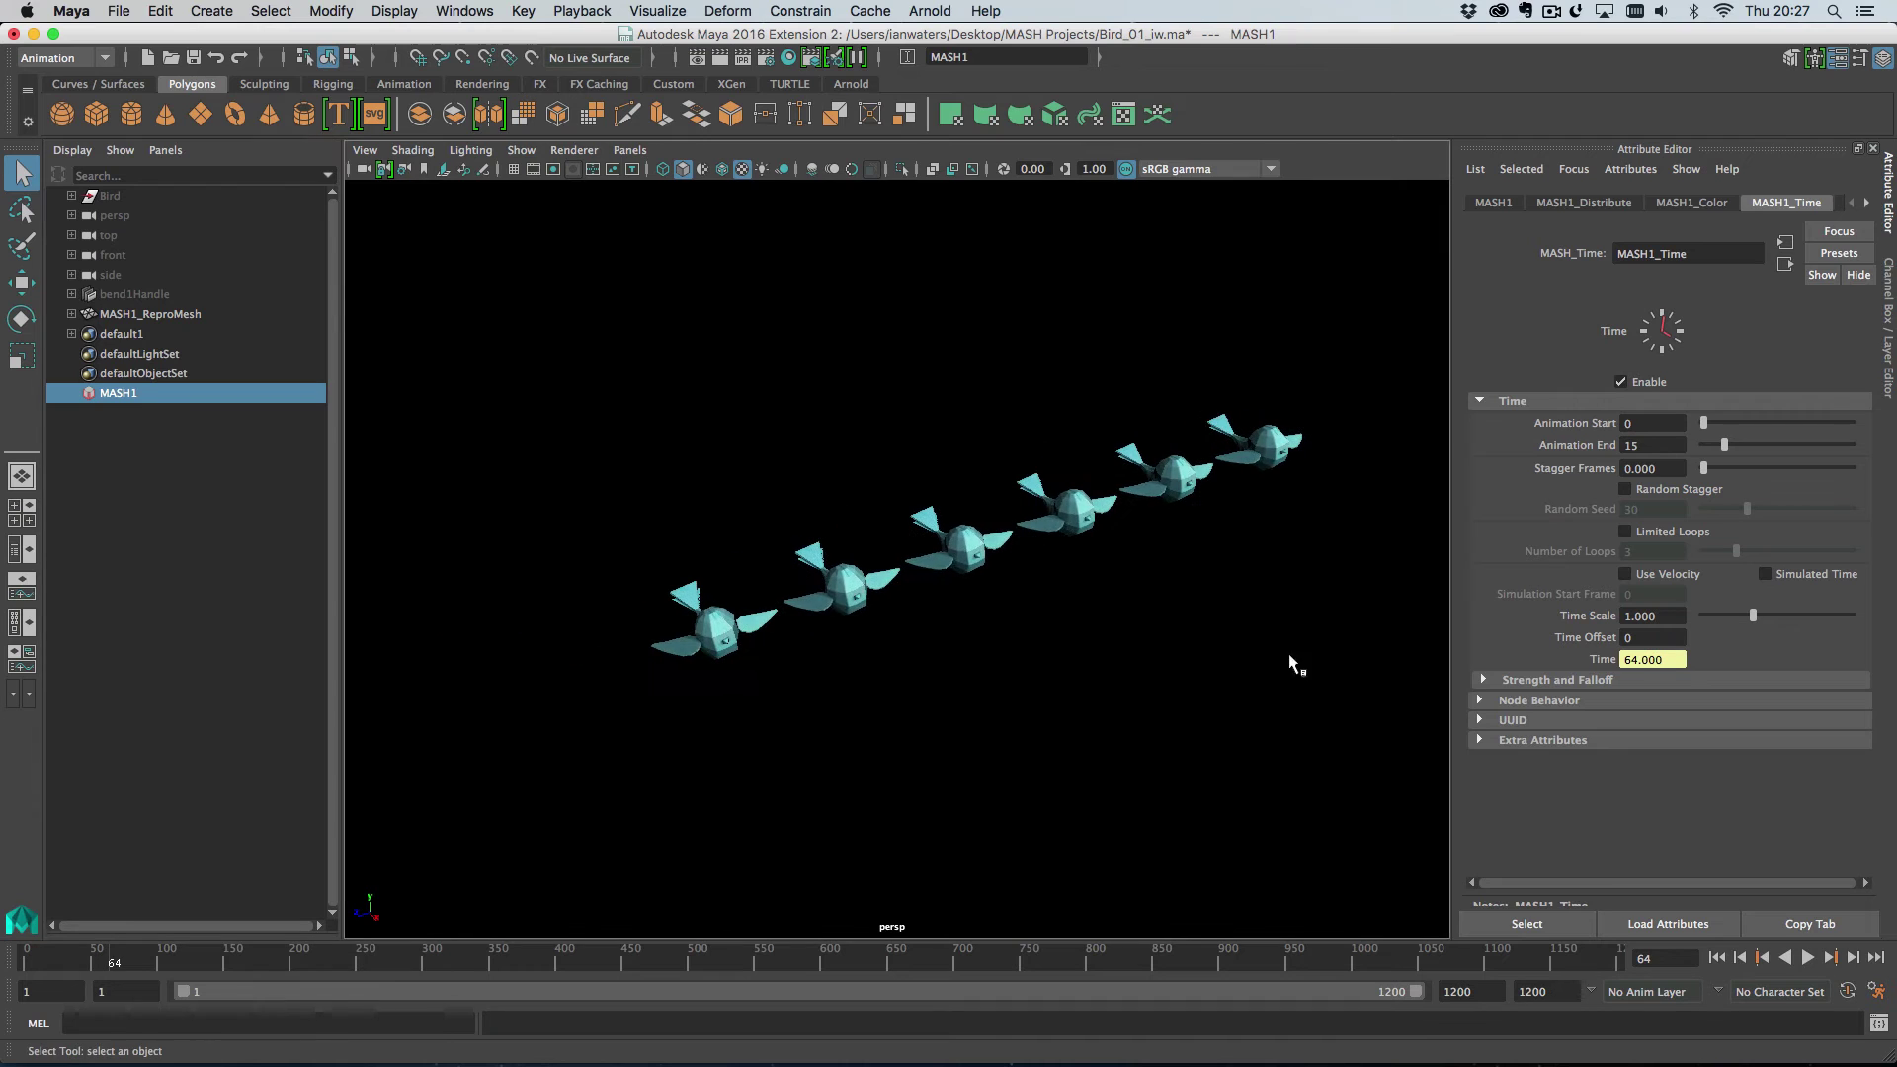
left_click(1553, 681)
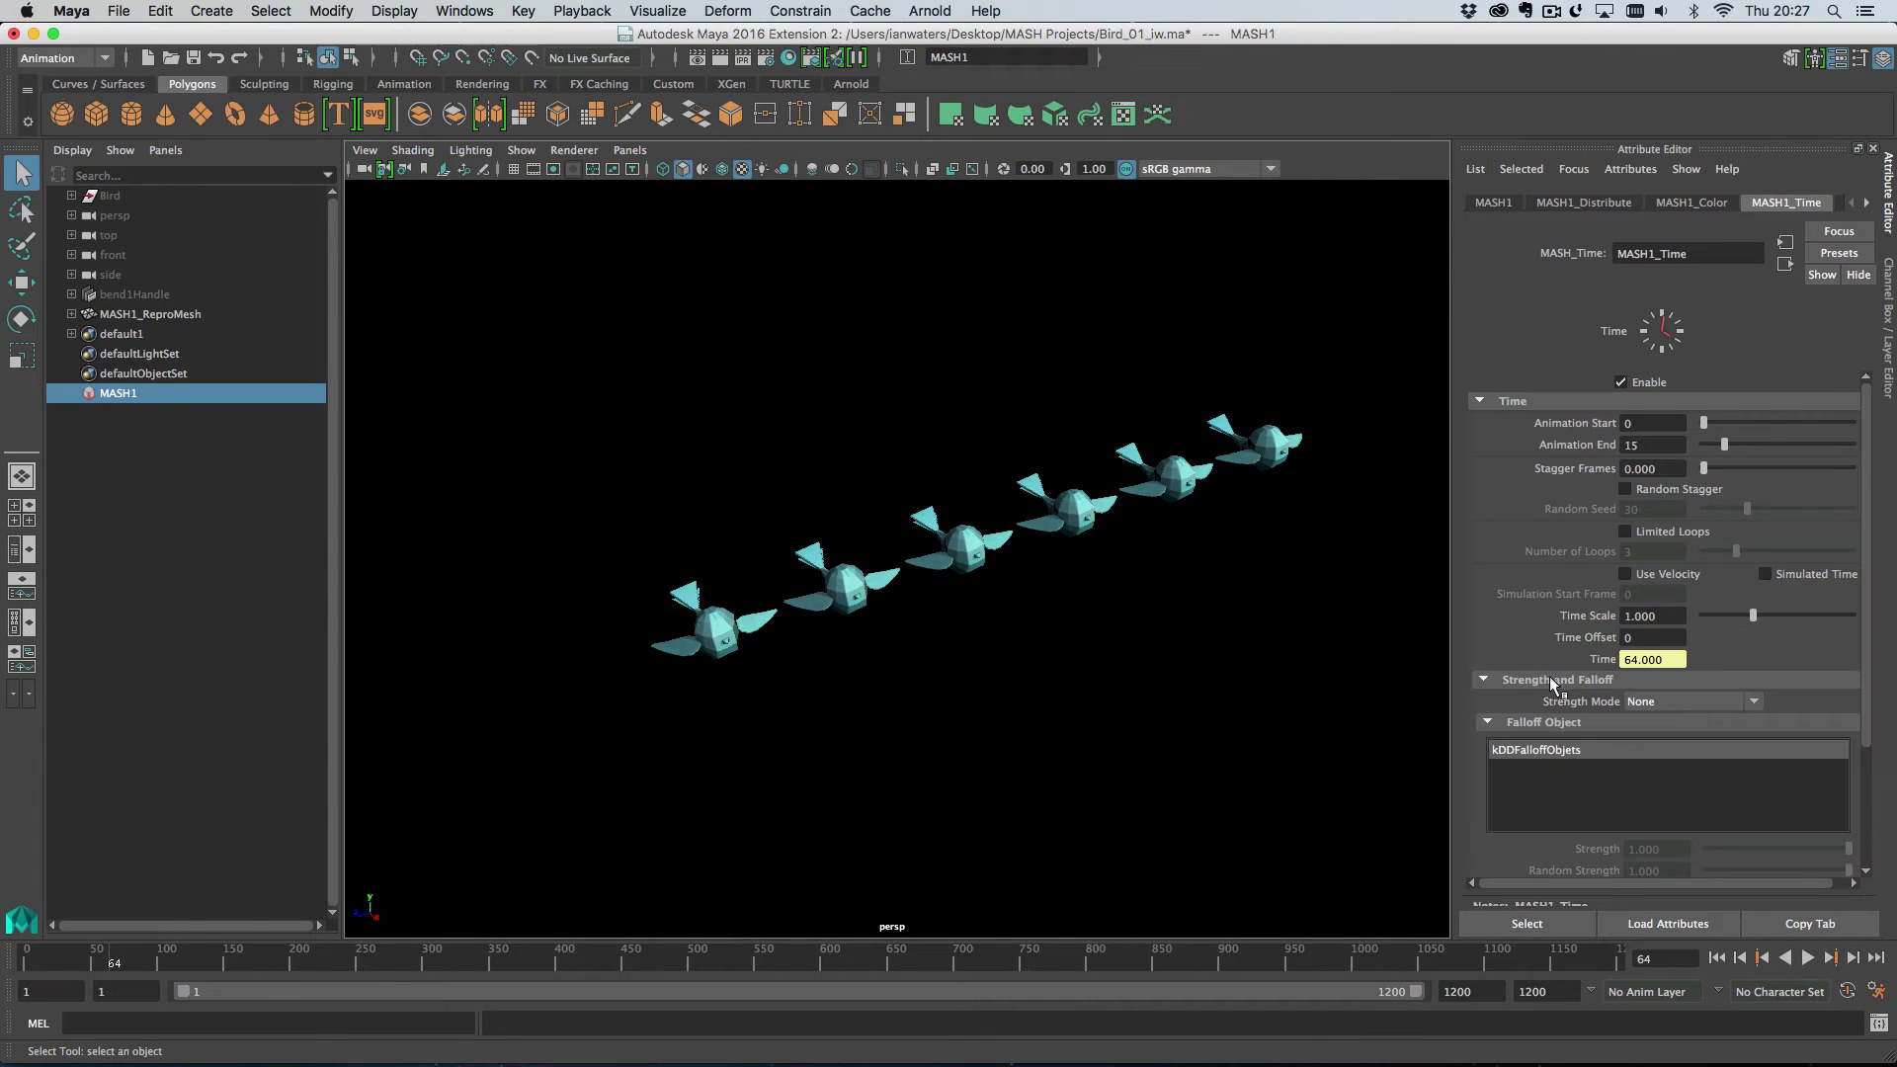
left_click(1526, 724)
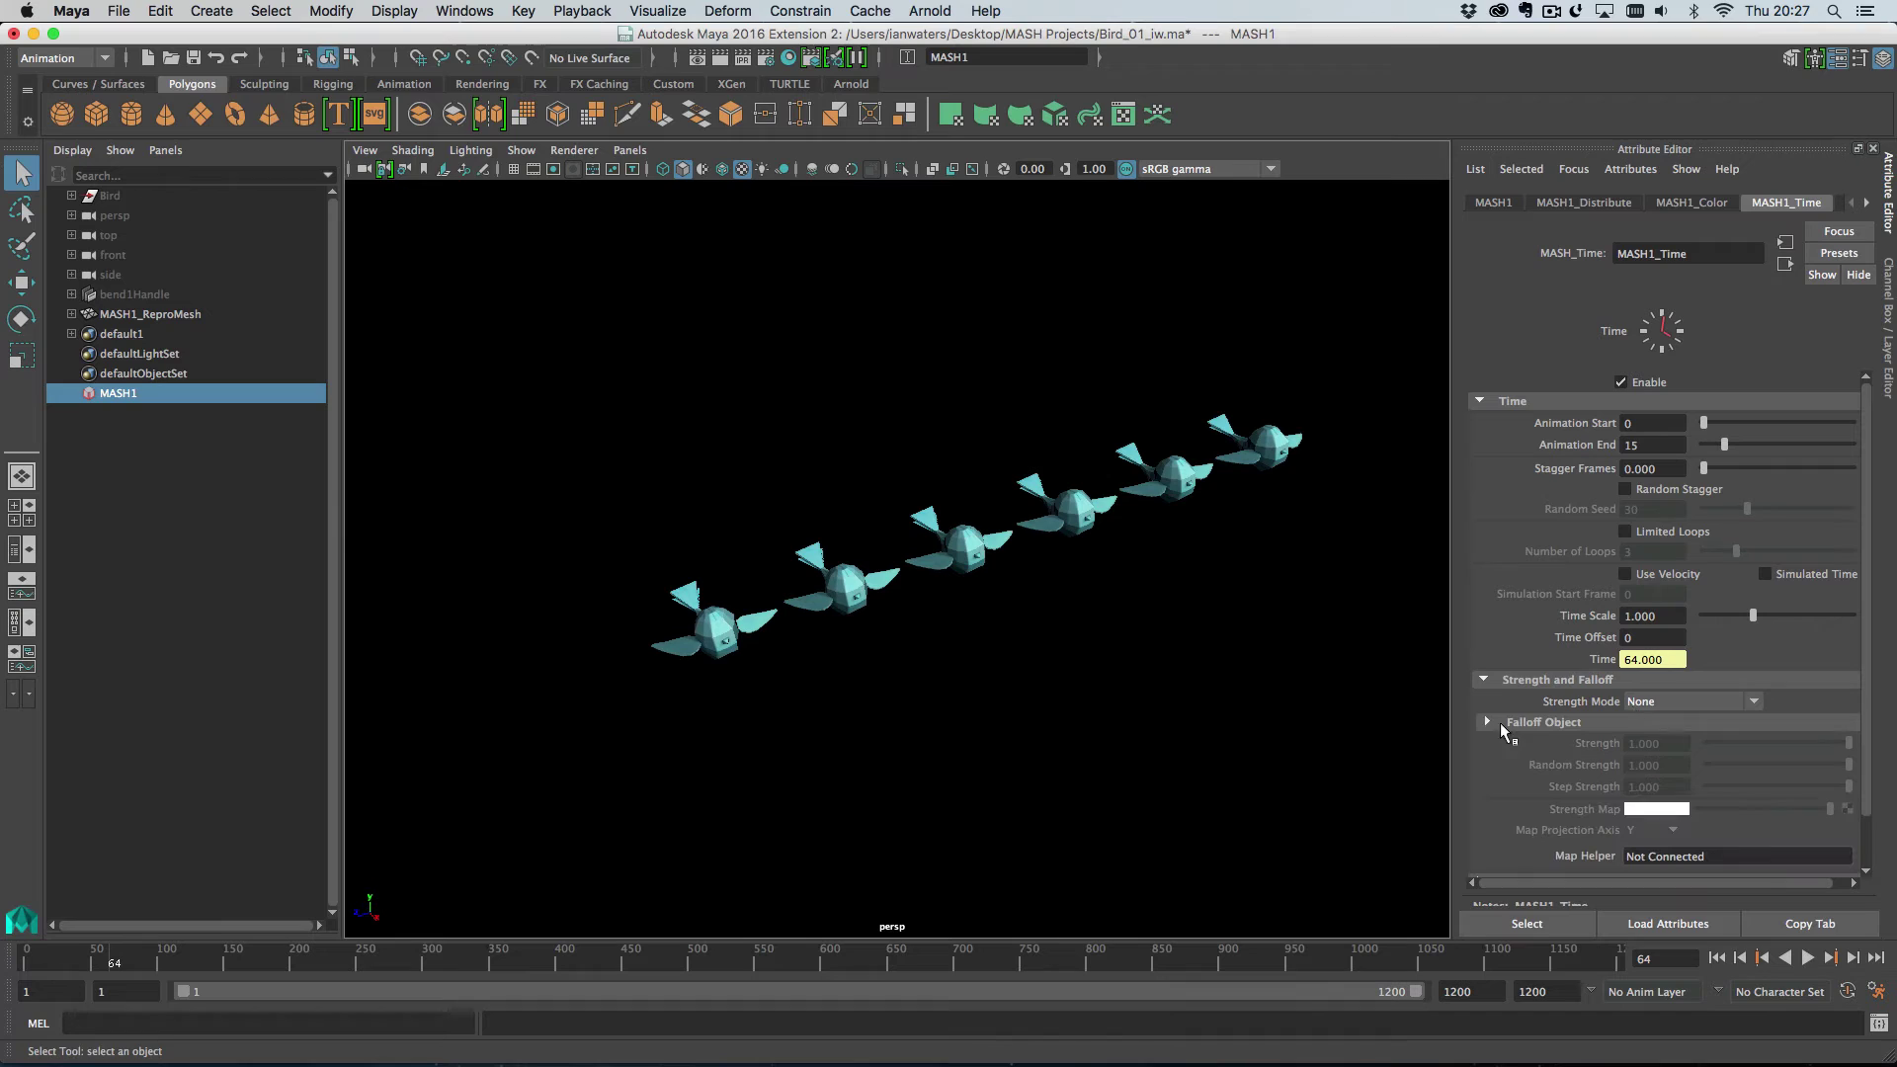
left_click(1663, 701)
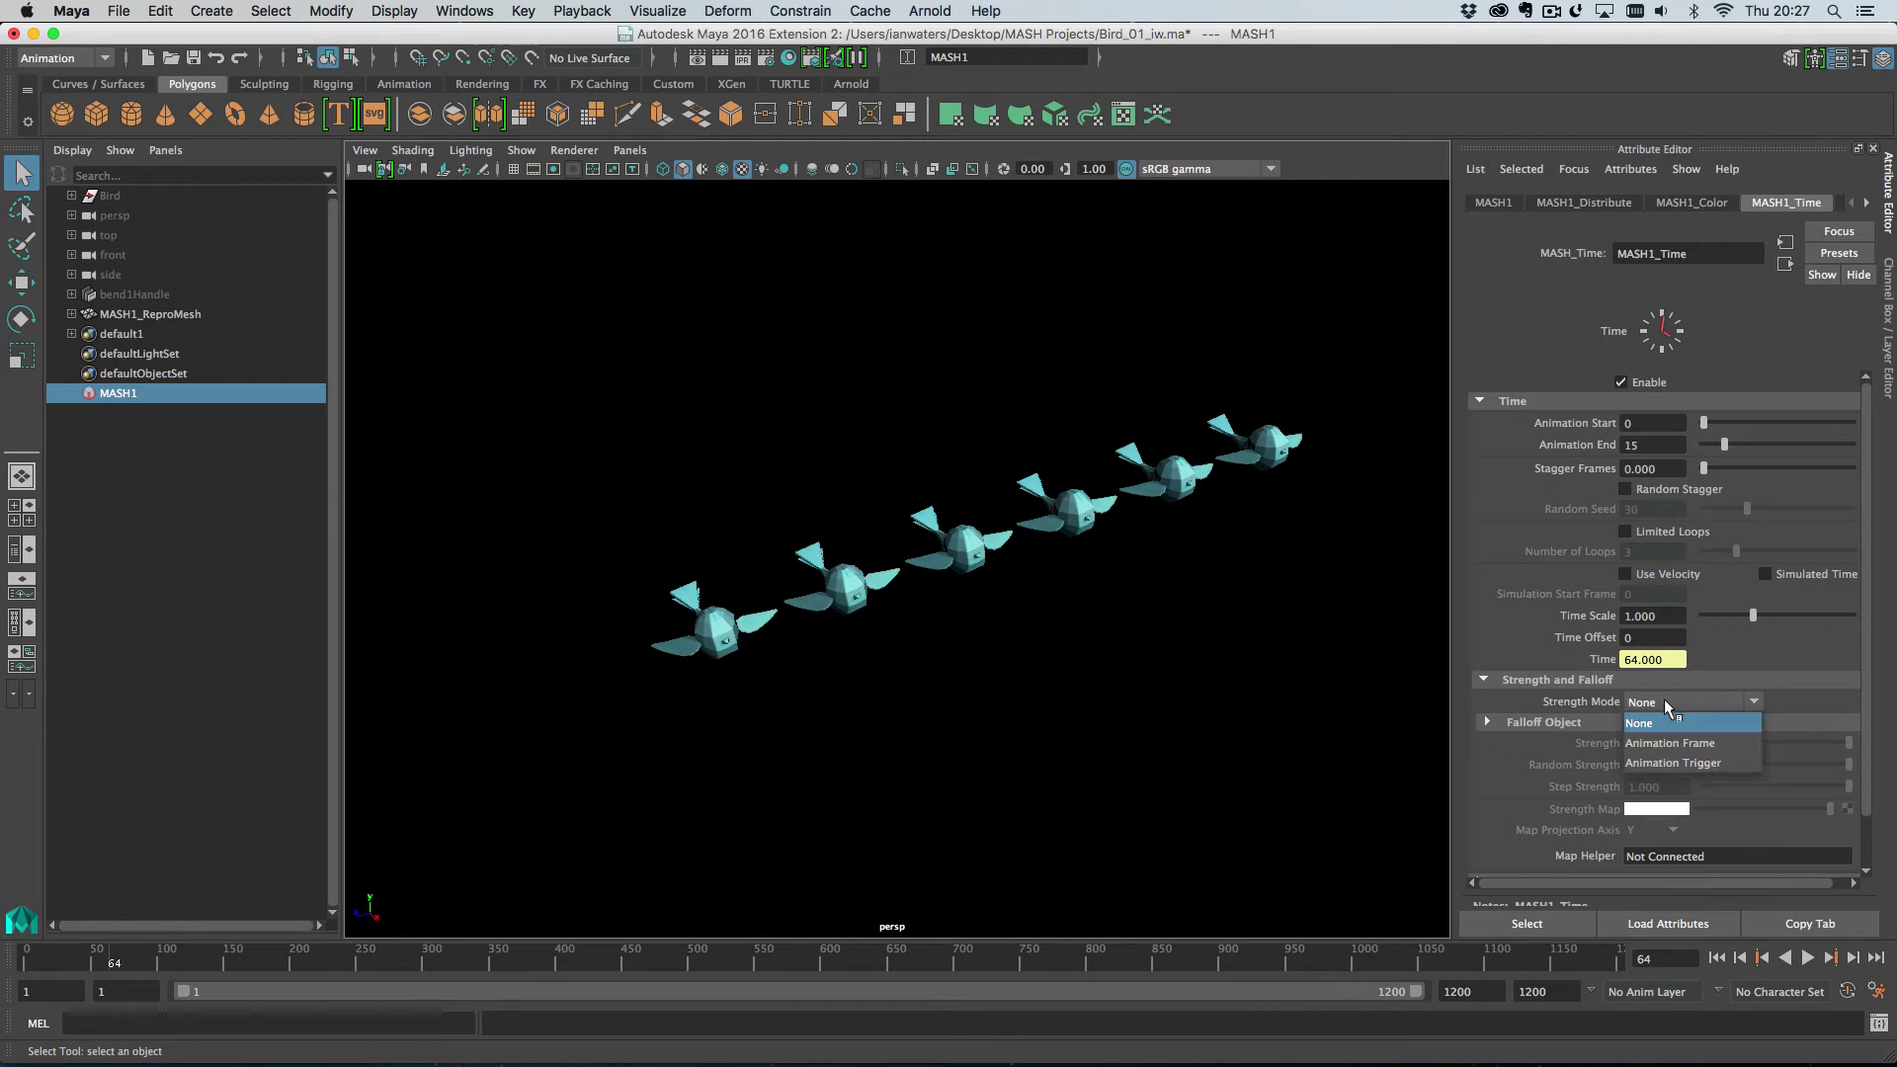
left_click(1664, 762)
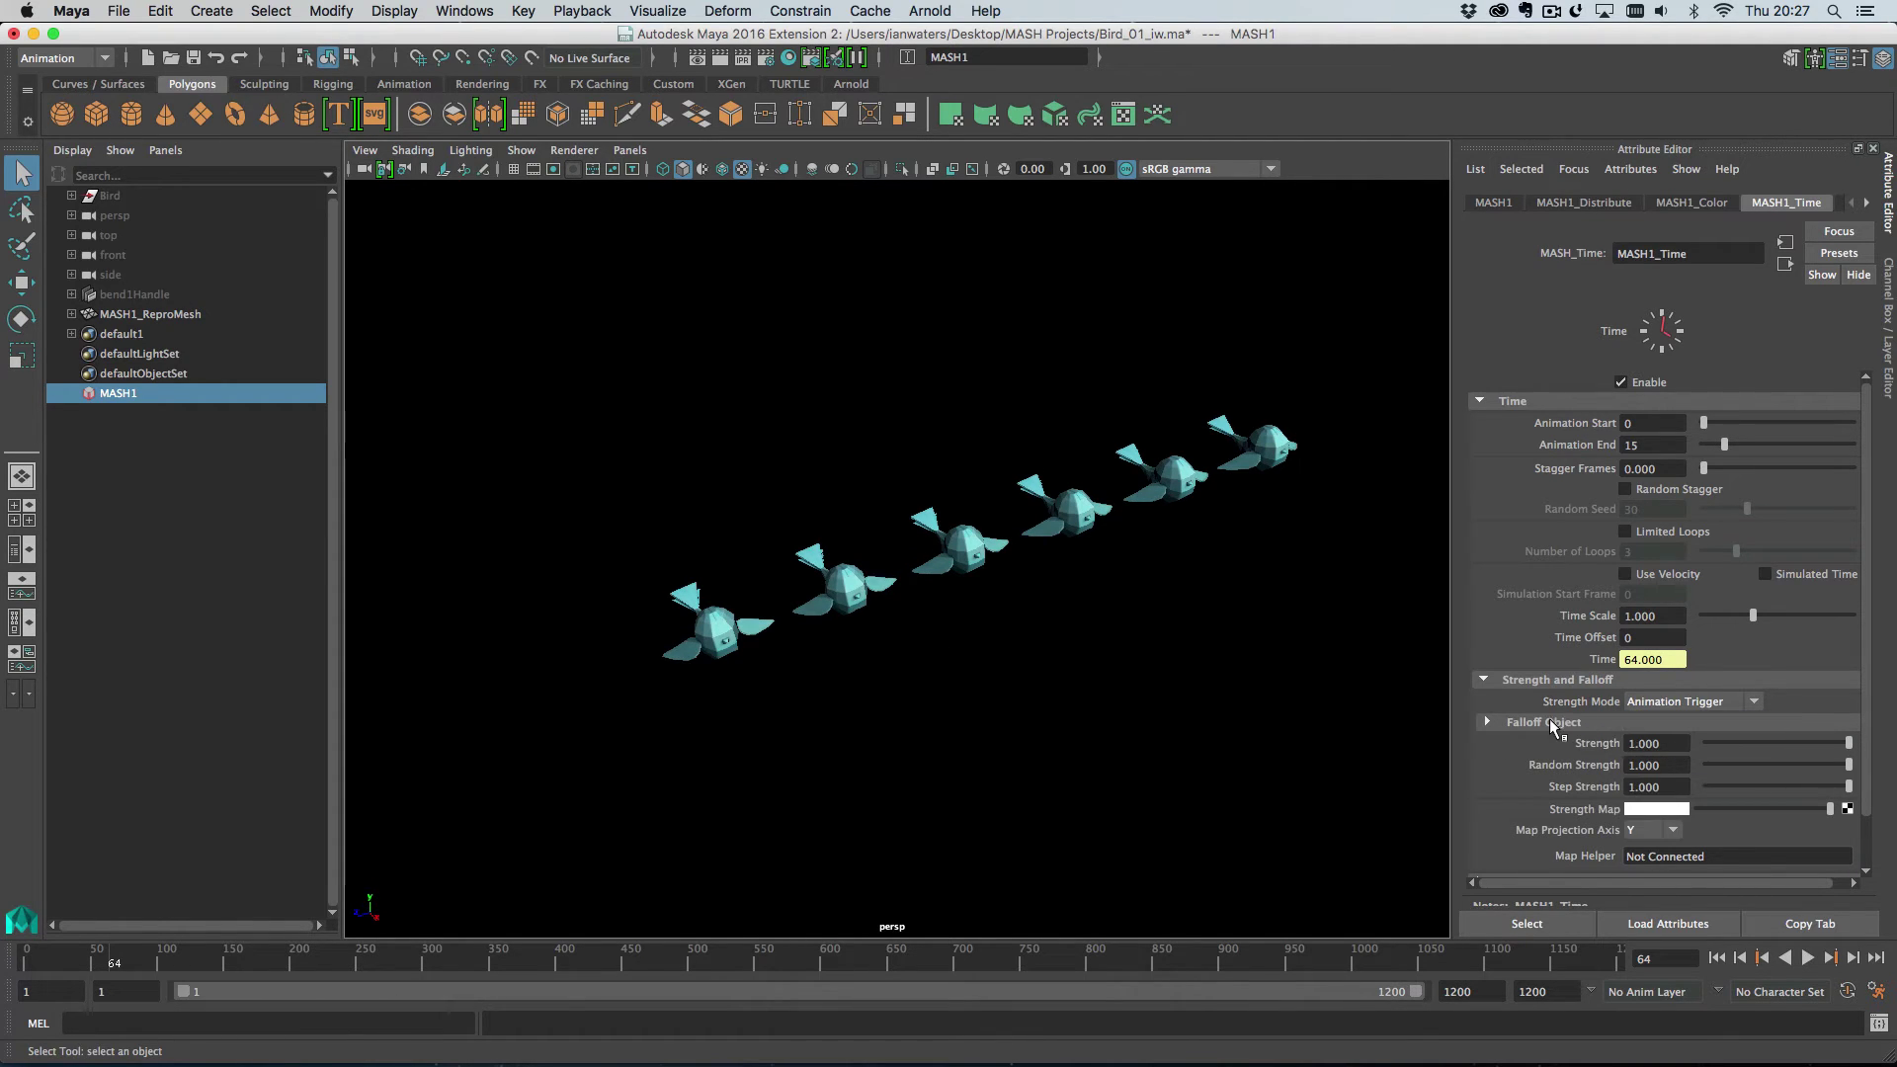
- Create a new falloff object for the MASH1 Time node
left_click(1549, 721)
right_click(1620, 777)
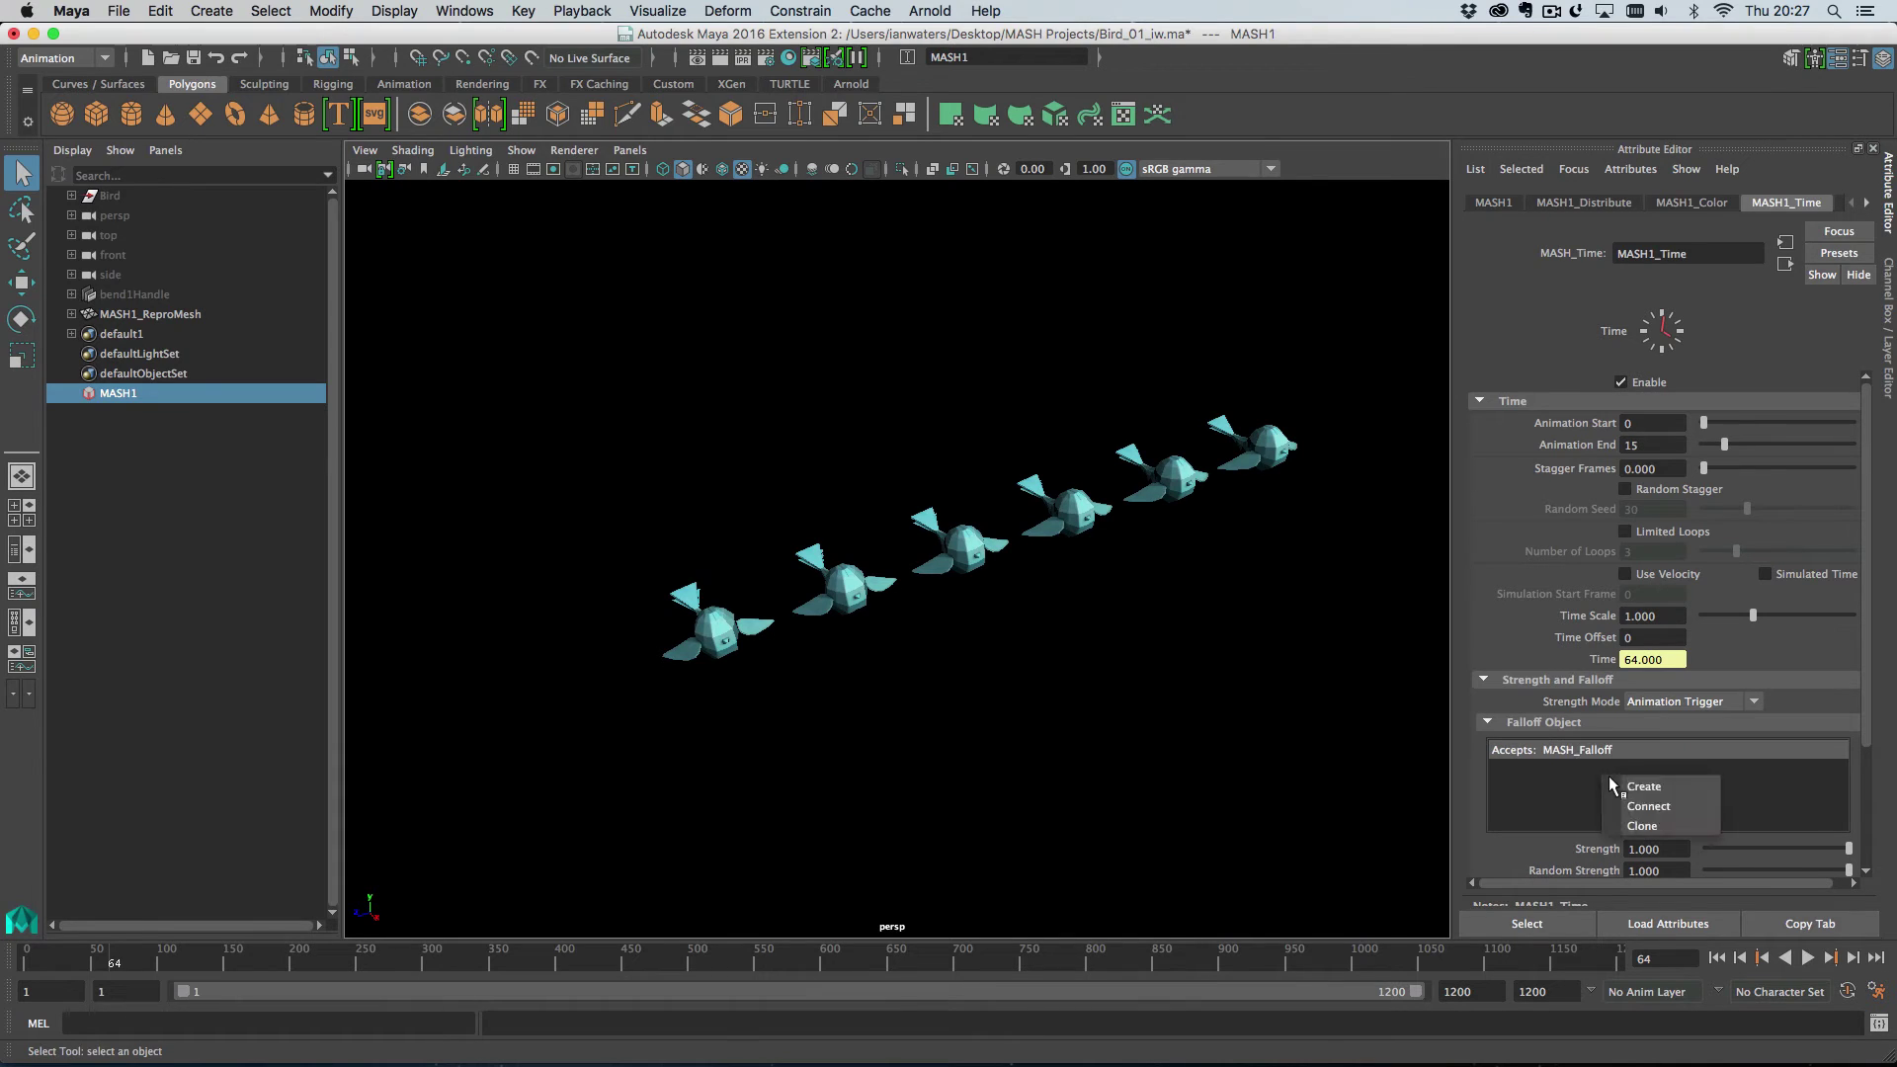
left_click(1669, 785)
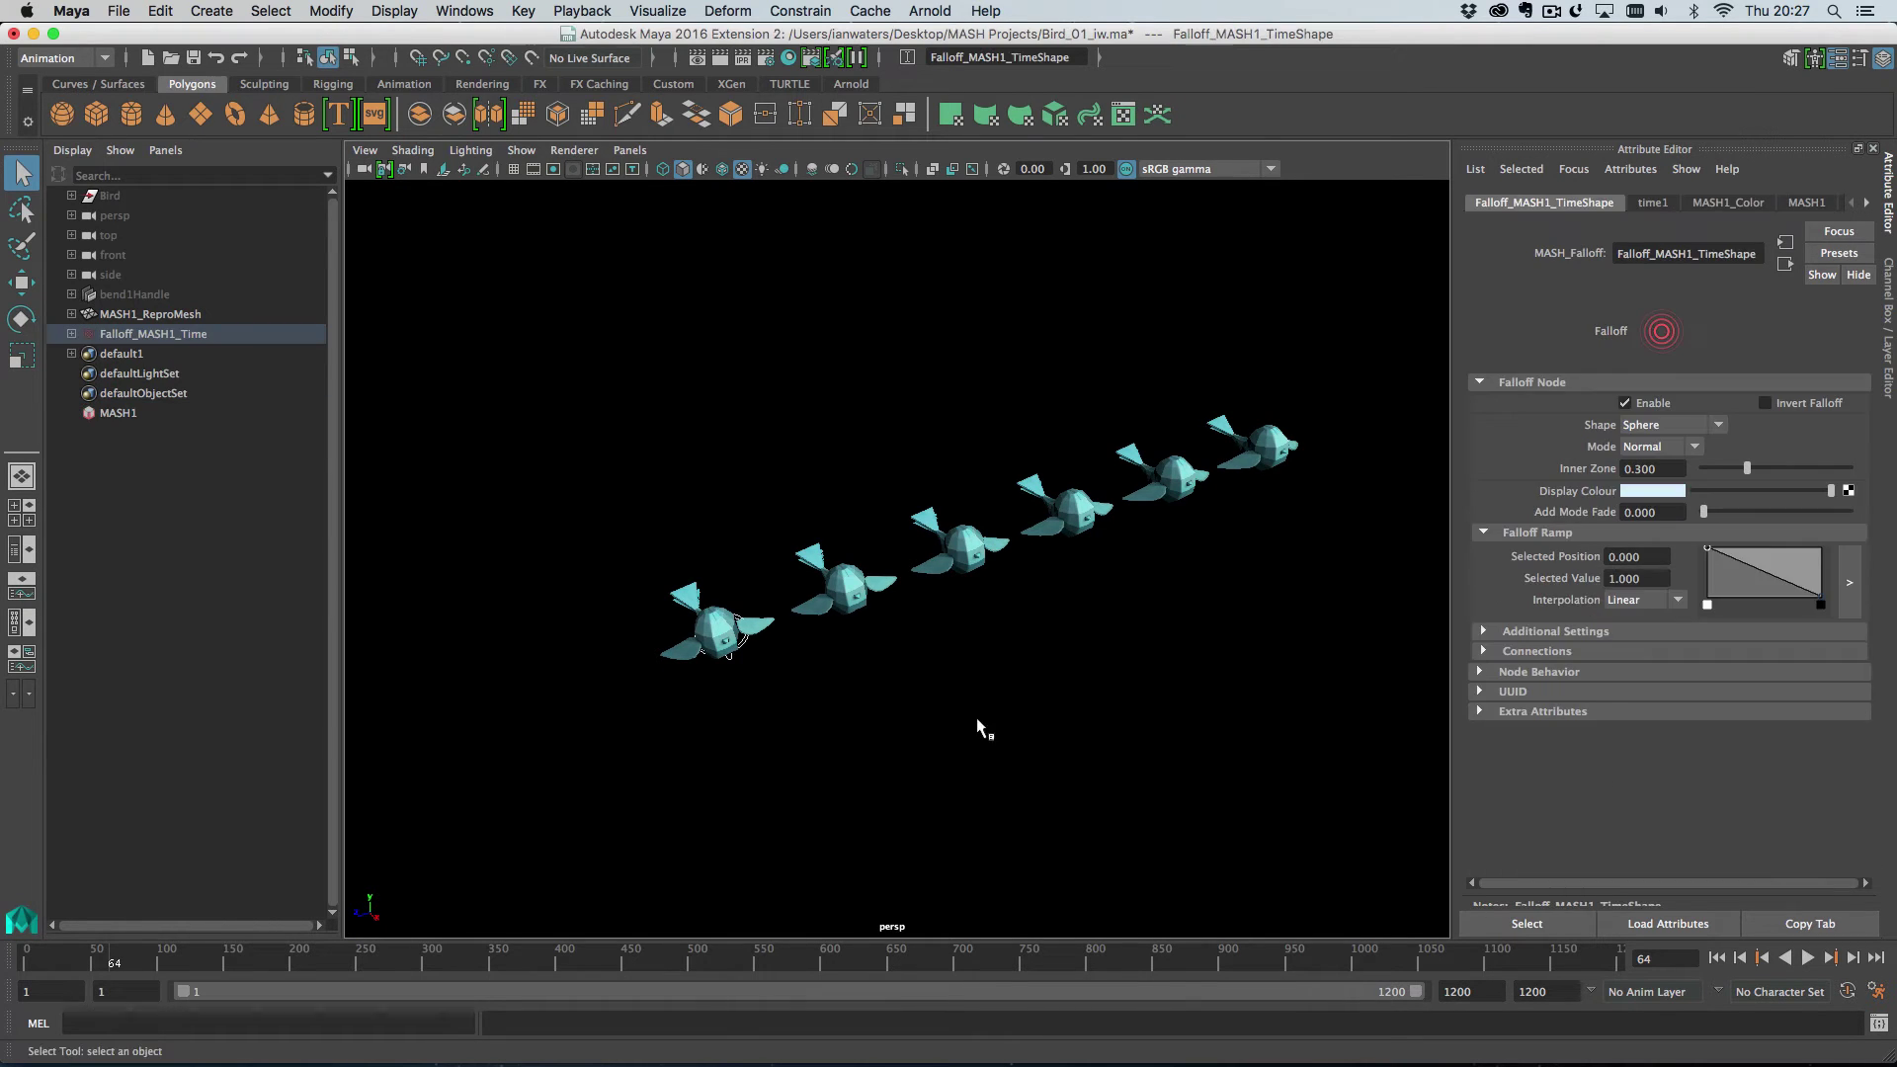
- Scale the falloff sphere uniformly to about 76 and move it along Z to about 99.9, ahead of the nearest bird
key("r")
left_click_drag(721, 632, 1329, 690)
key("w")
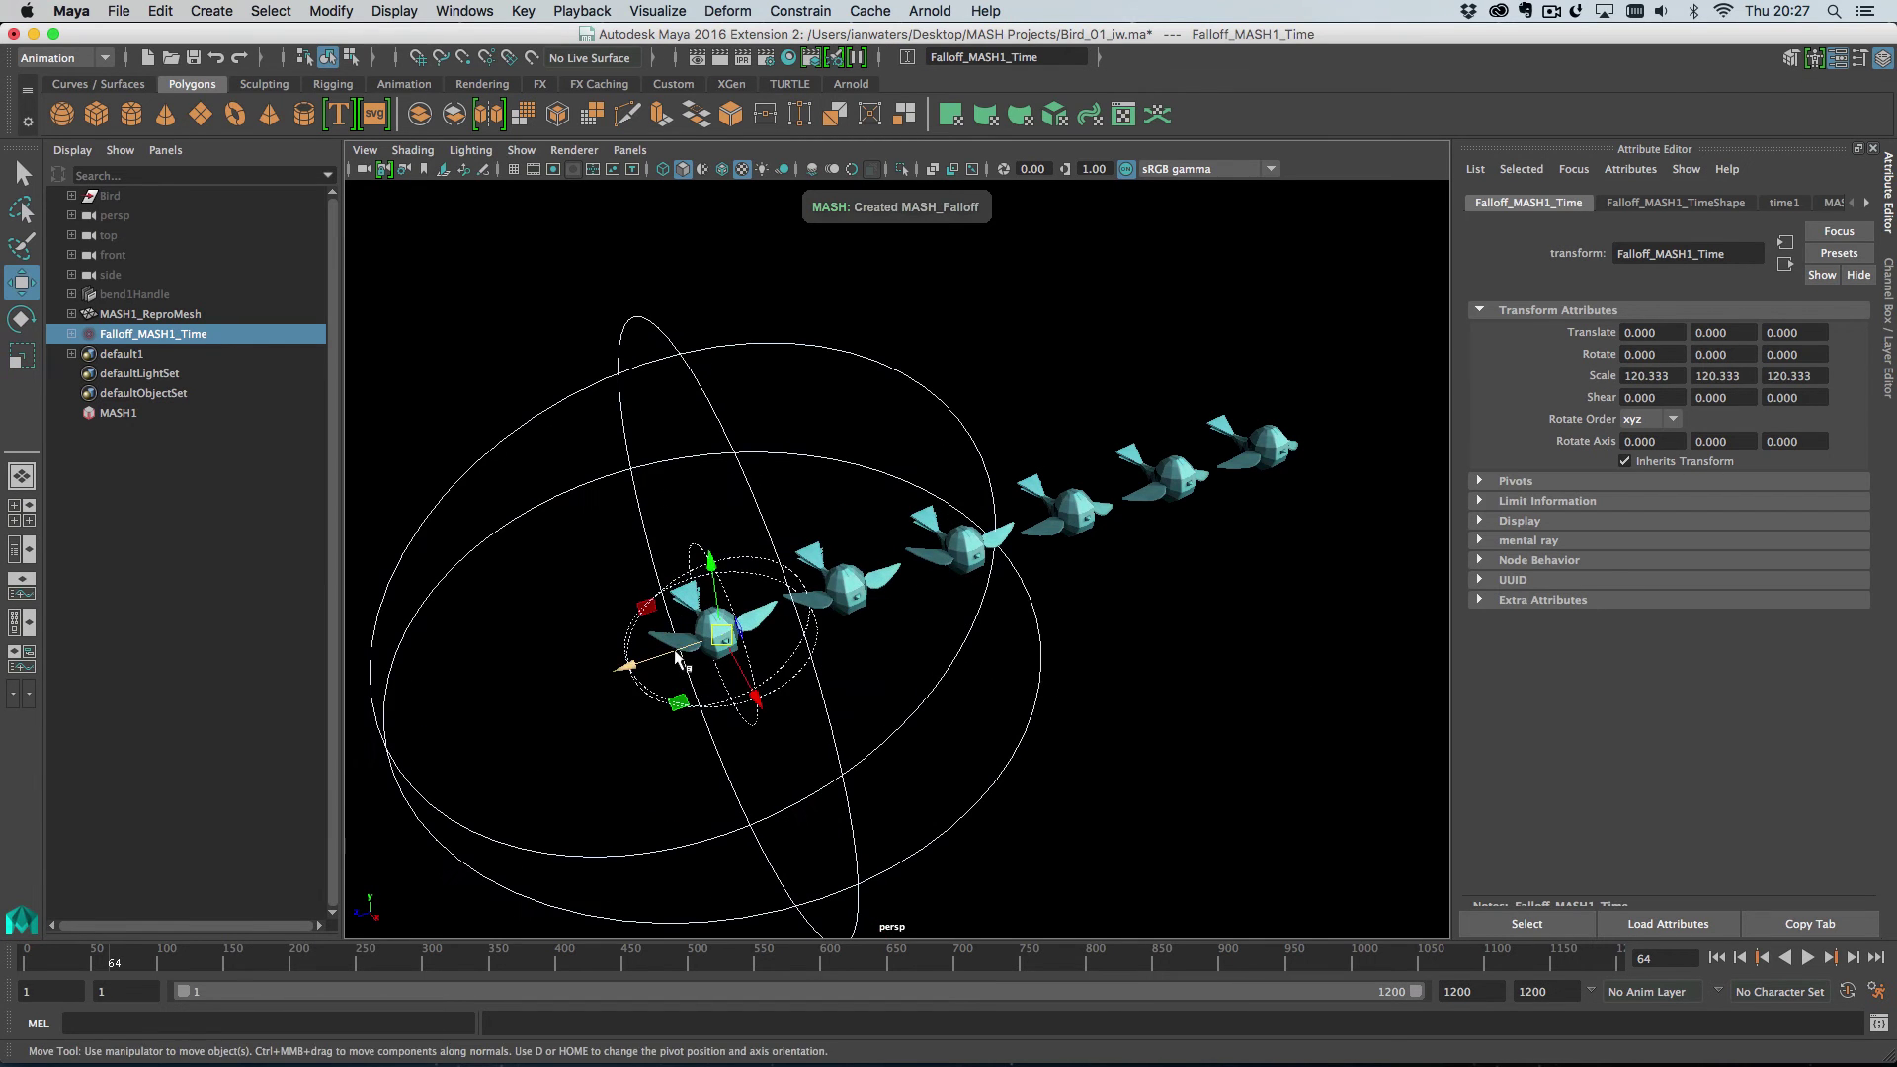
left_click_drag(647, 660, 441, 779)
key("r")
left_click_drag(481, 716, 434, 736)
key("w")
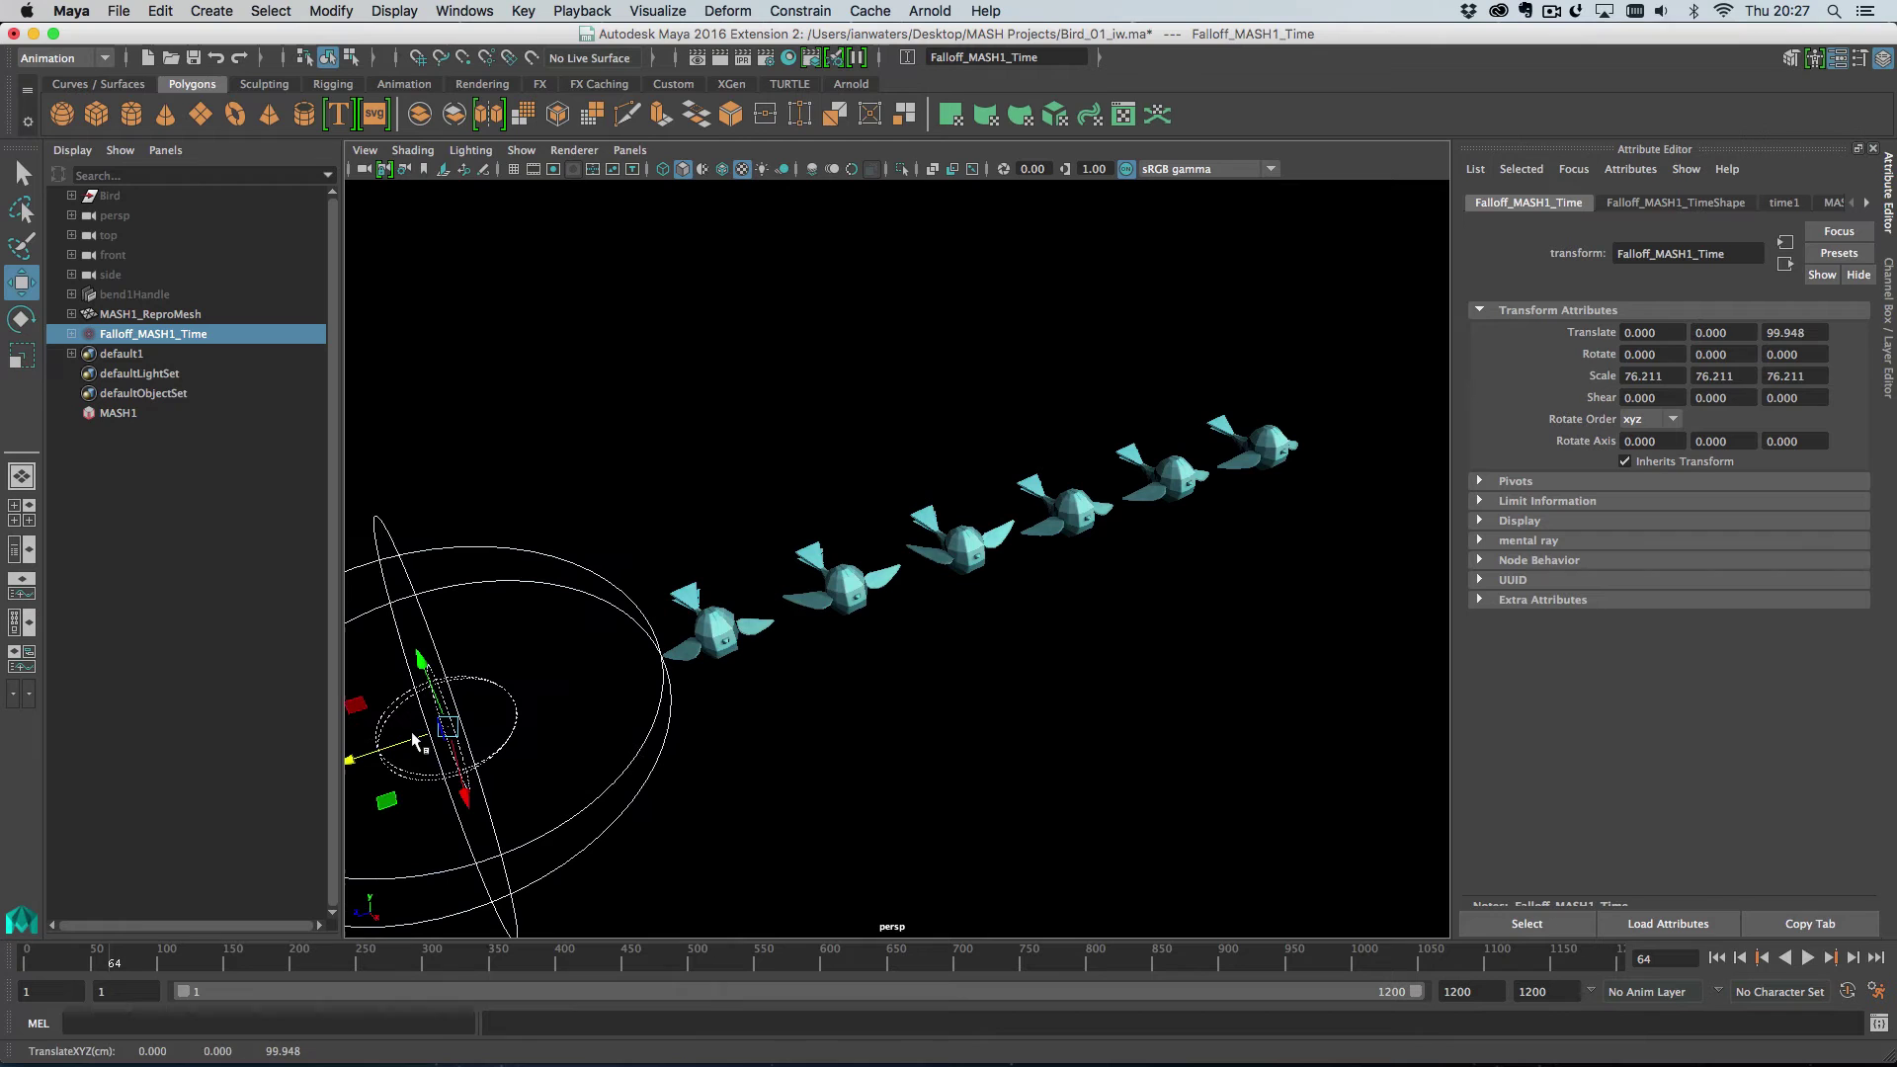
- Keyframe the falloff's Translate Z and shift that keyframe to the start of the timeline
right_click(1786, 336)
left_click(1749, 359)
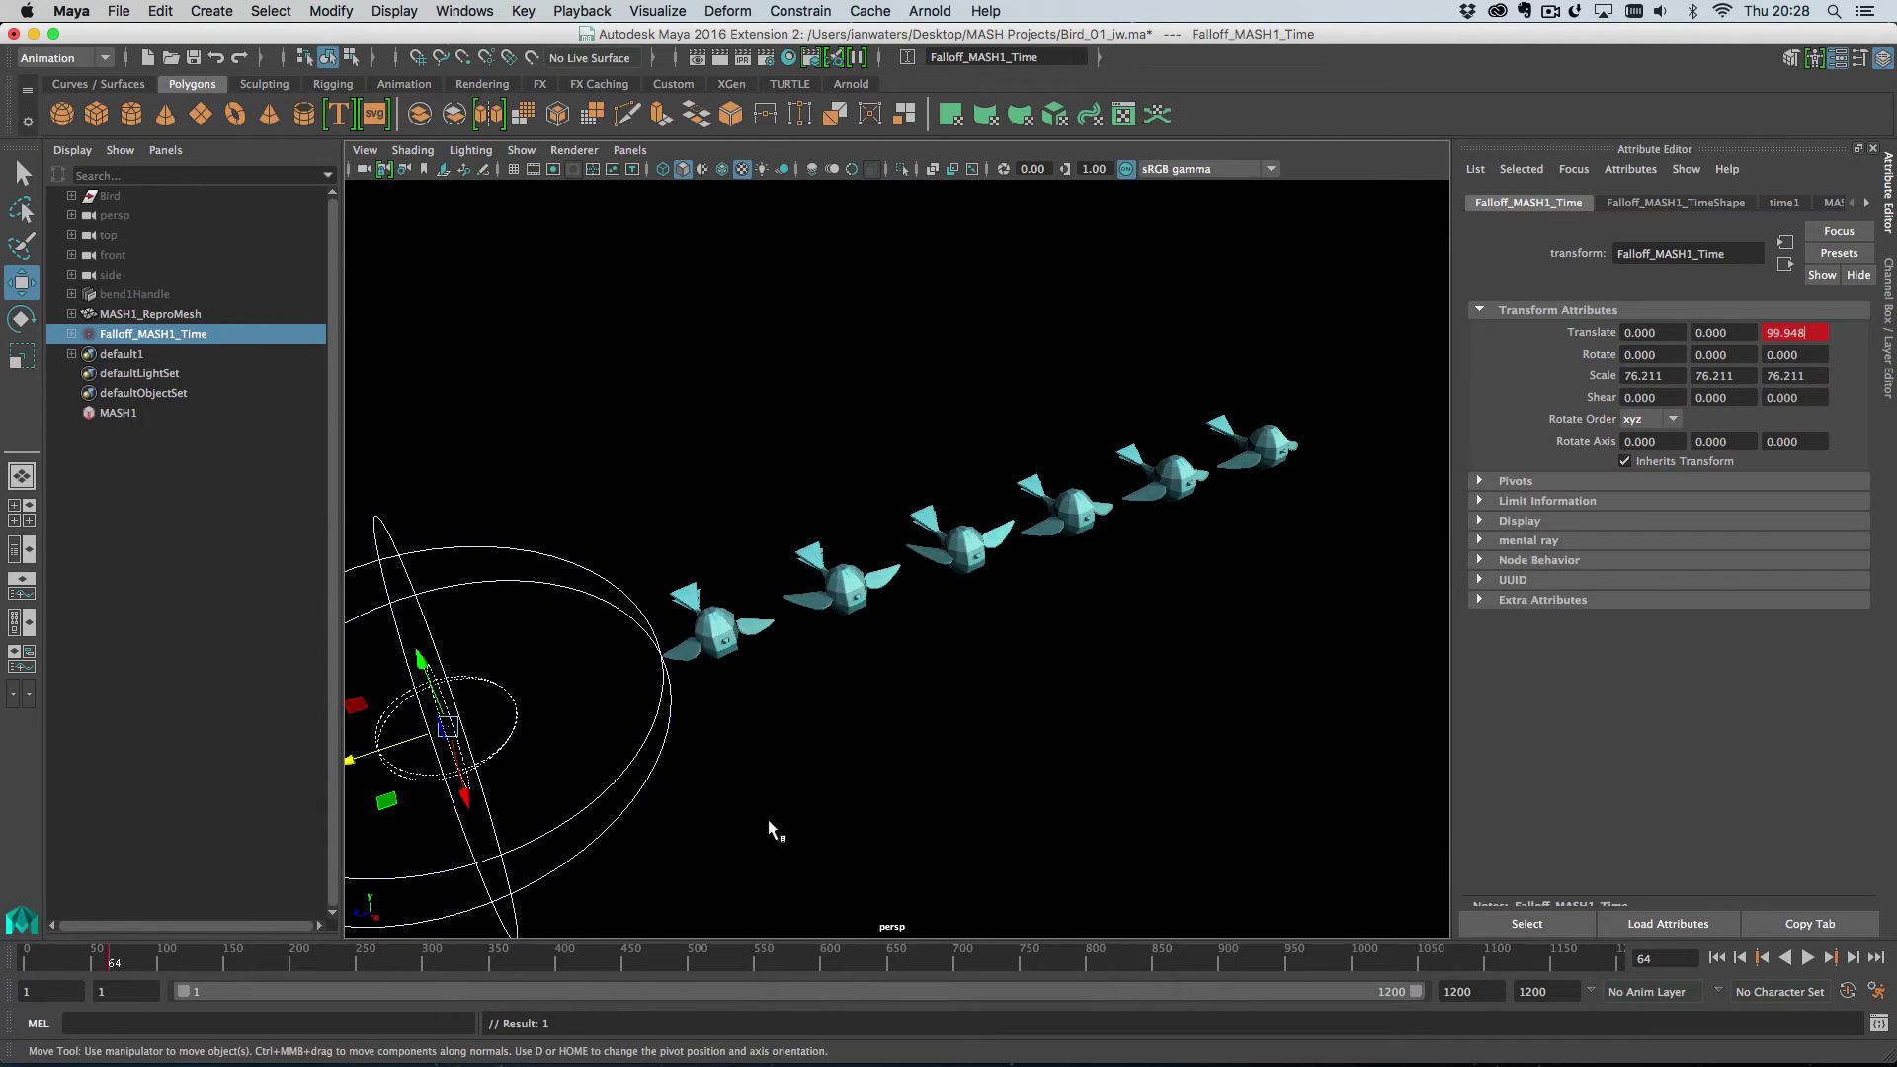
mouse_move(89, 963)
left_mouse_down("shift")
mouse_move(178, 963)
mouse_move(30, 970)
mouse_move(89, 973)
left_mouse_up("shift")
- At frame 100, move the falloff past the farthest bird to Translate Z of about -363.5 and keyframe Translate Z
left_click(144, 963)
key("alt+v")
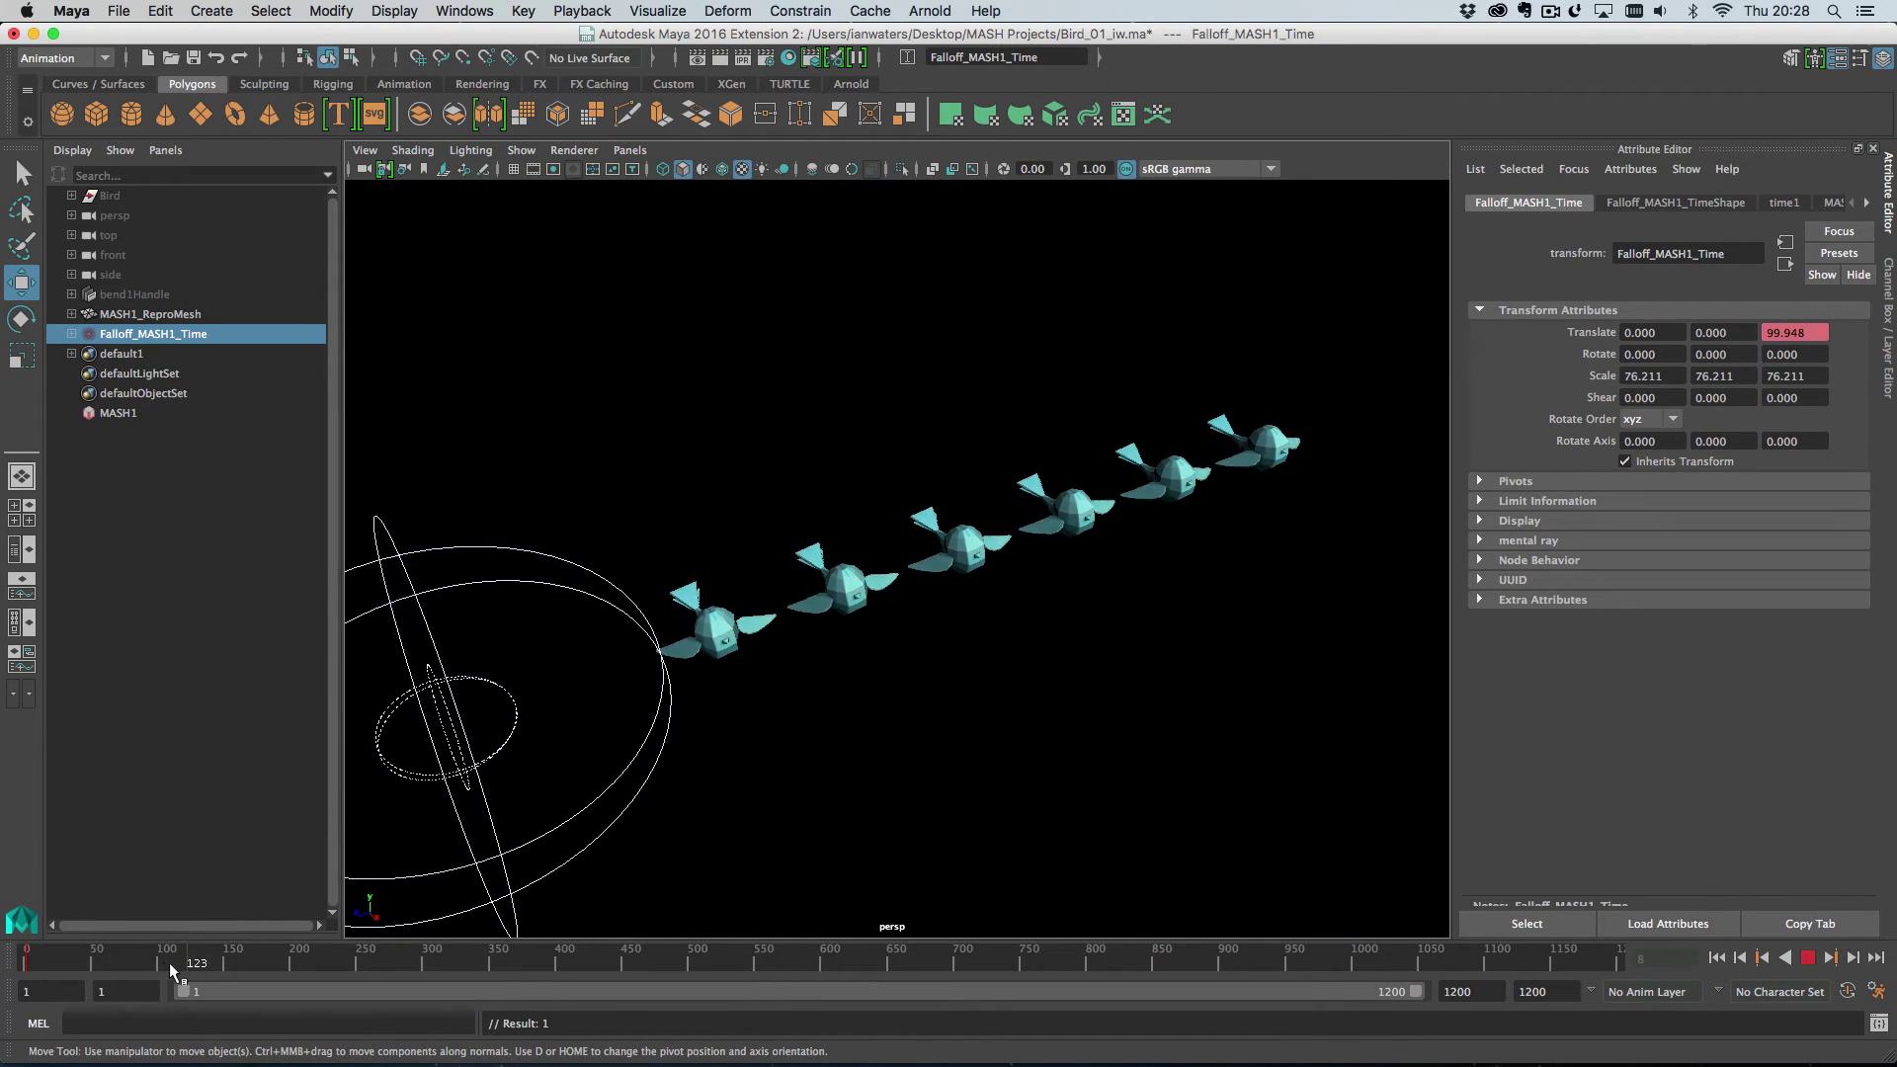
key("alt+v")
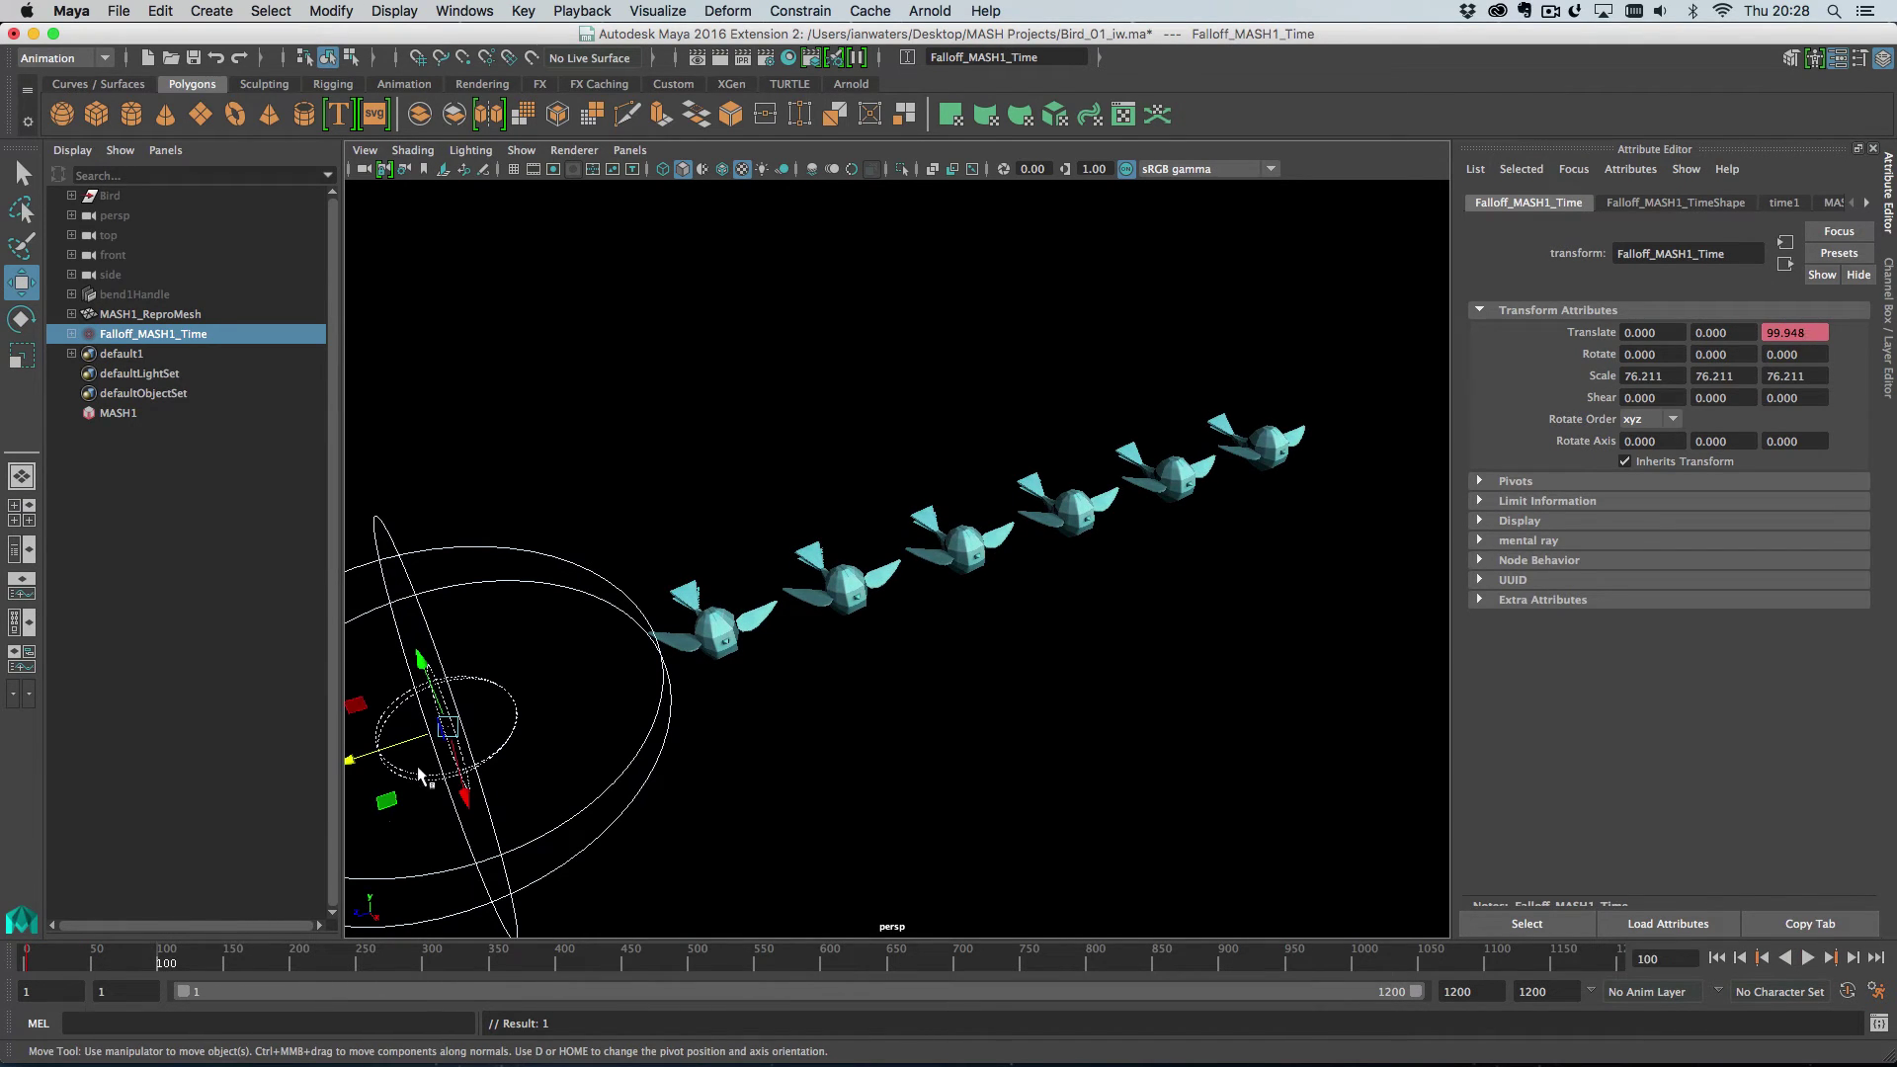
left_click_drag(407, 750, 1830, 331)
right_click(1830, 331)
left_click(1526, 363)
- Play the animation to preview the falloff travelling along the row of birds, stopping around frame 200
middle_click_drag(1116, 671, 993, 689, "alt")
right_click_drag(993, 689, 1284, 819, "alt")
left_click(1807, 957)
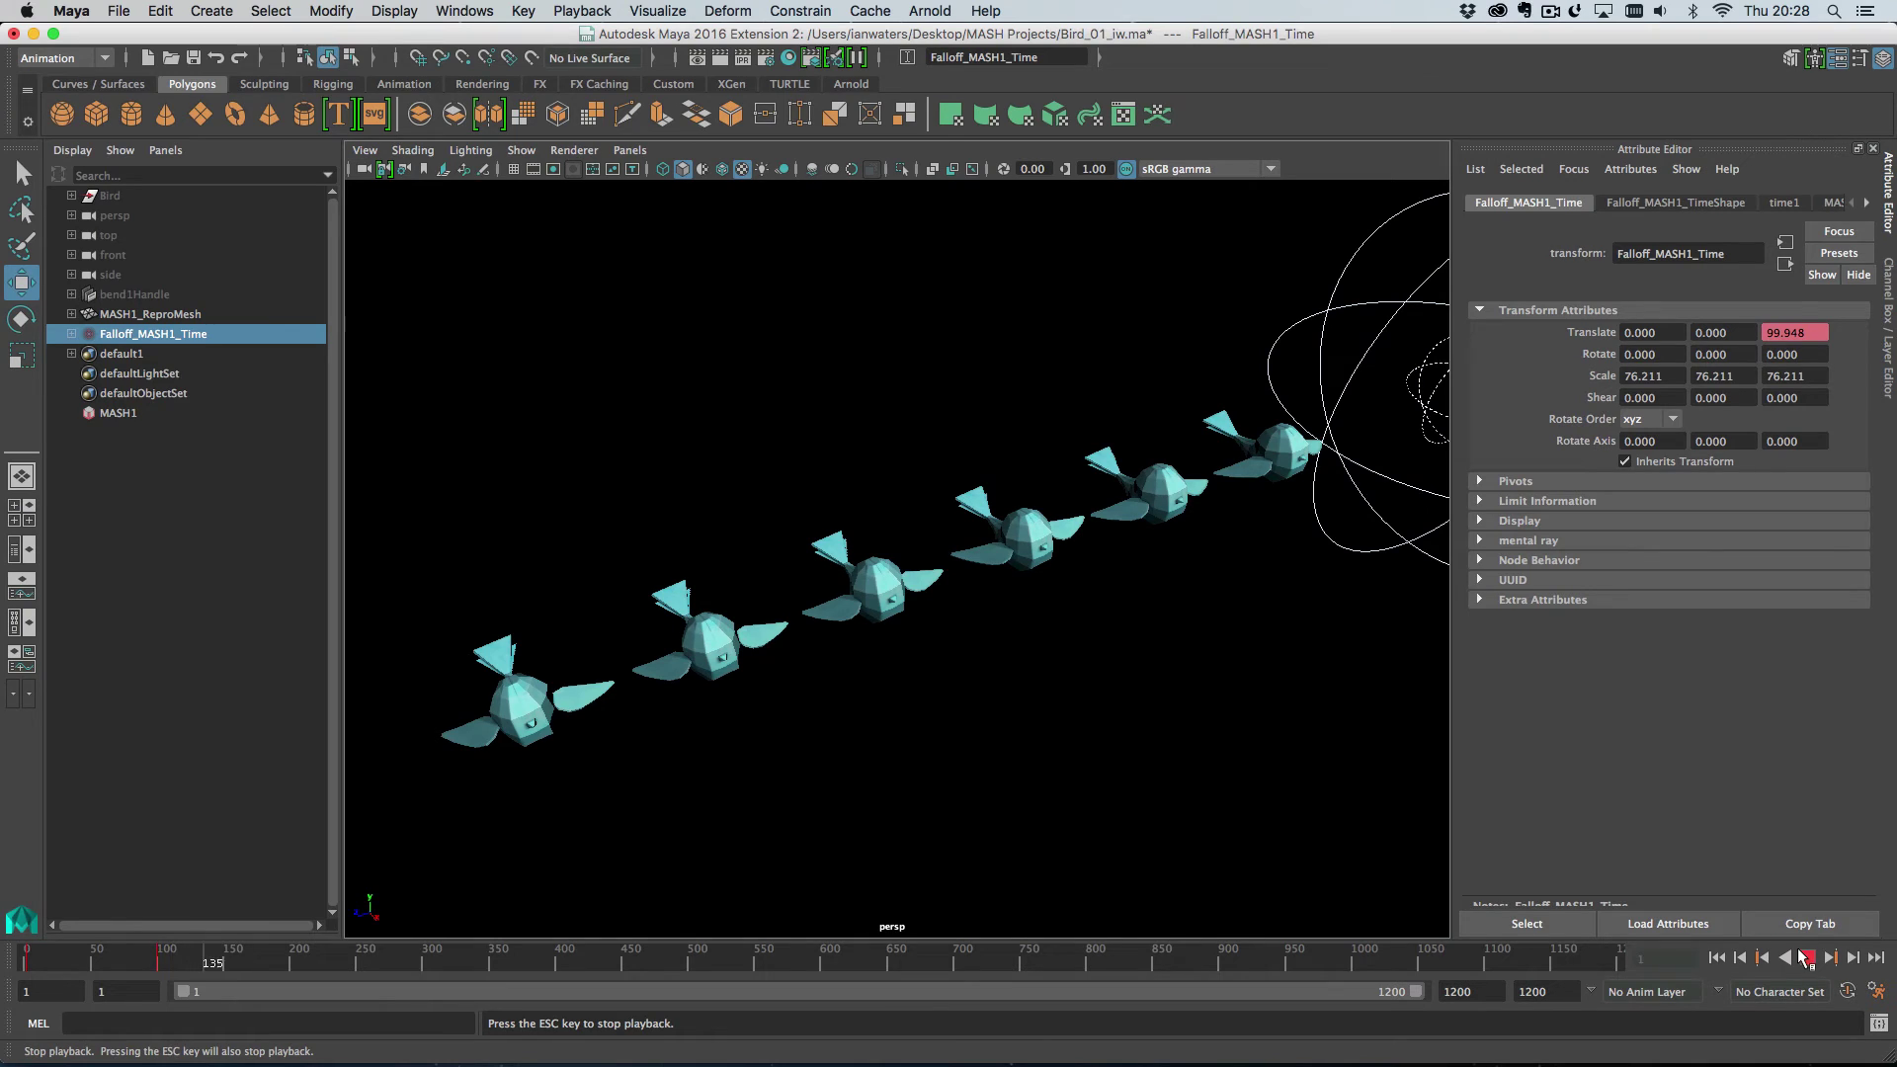
left_click(1807, 957)
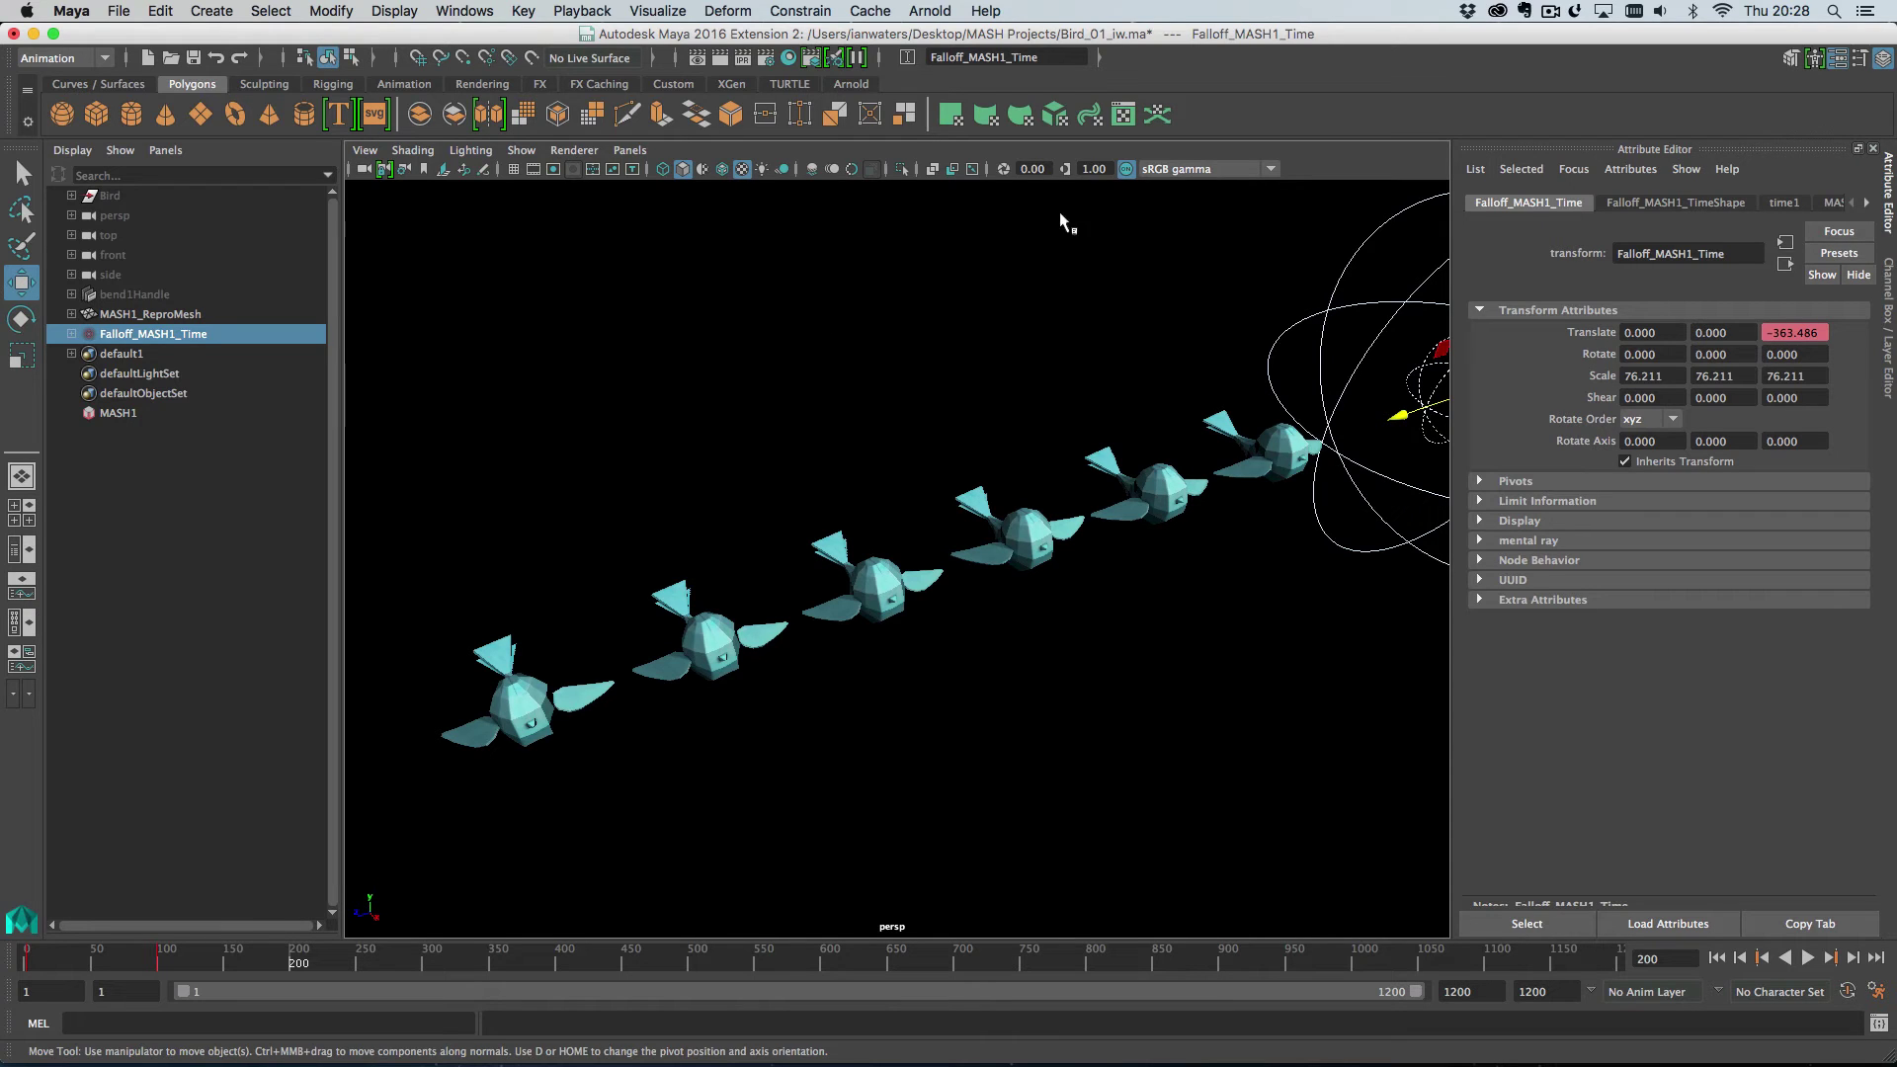
- Set the falloff shape's Mode to Add and play the animation
left_click(1661, 199)
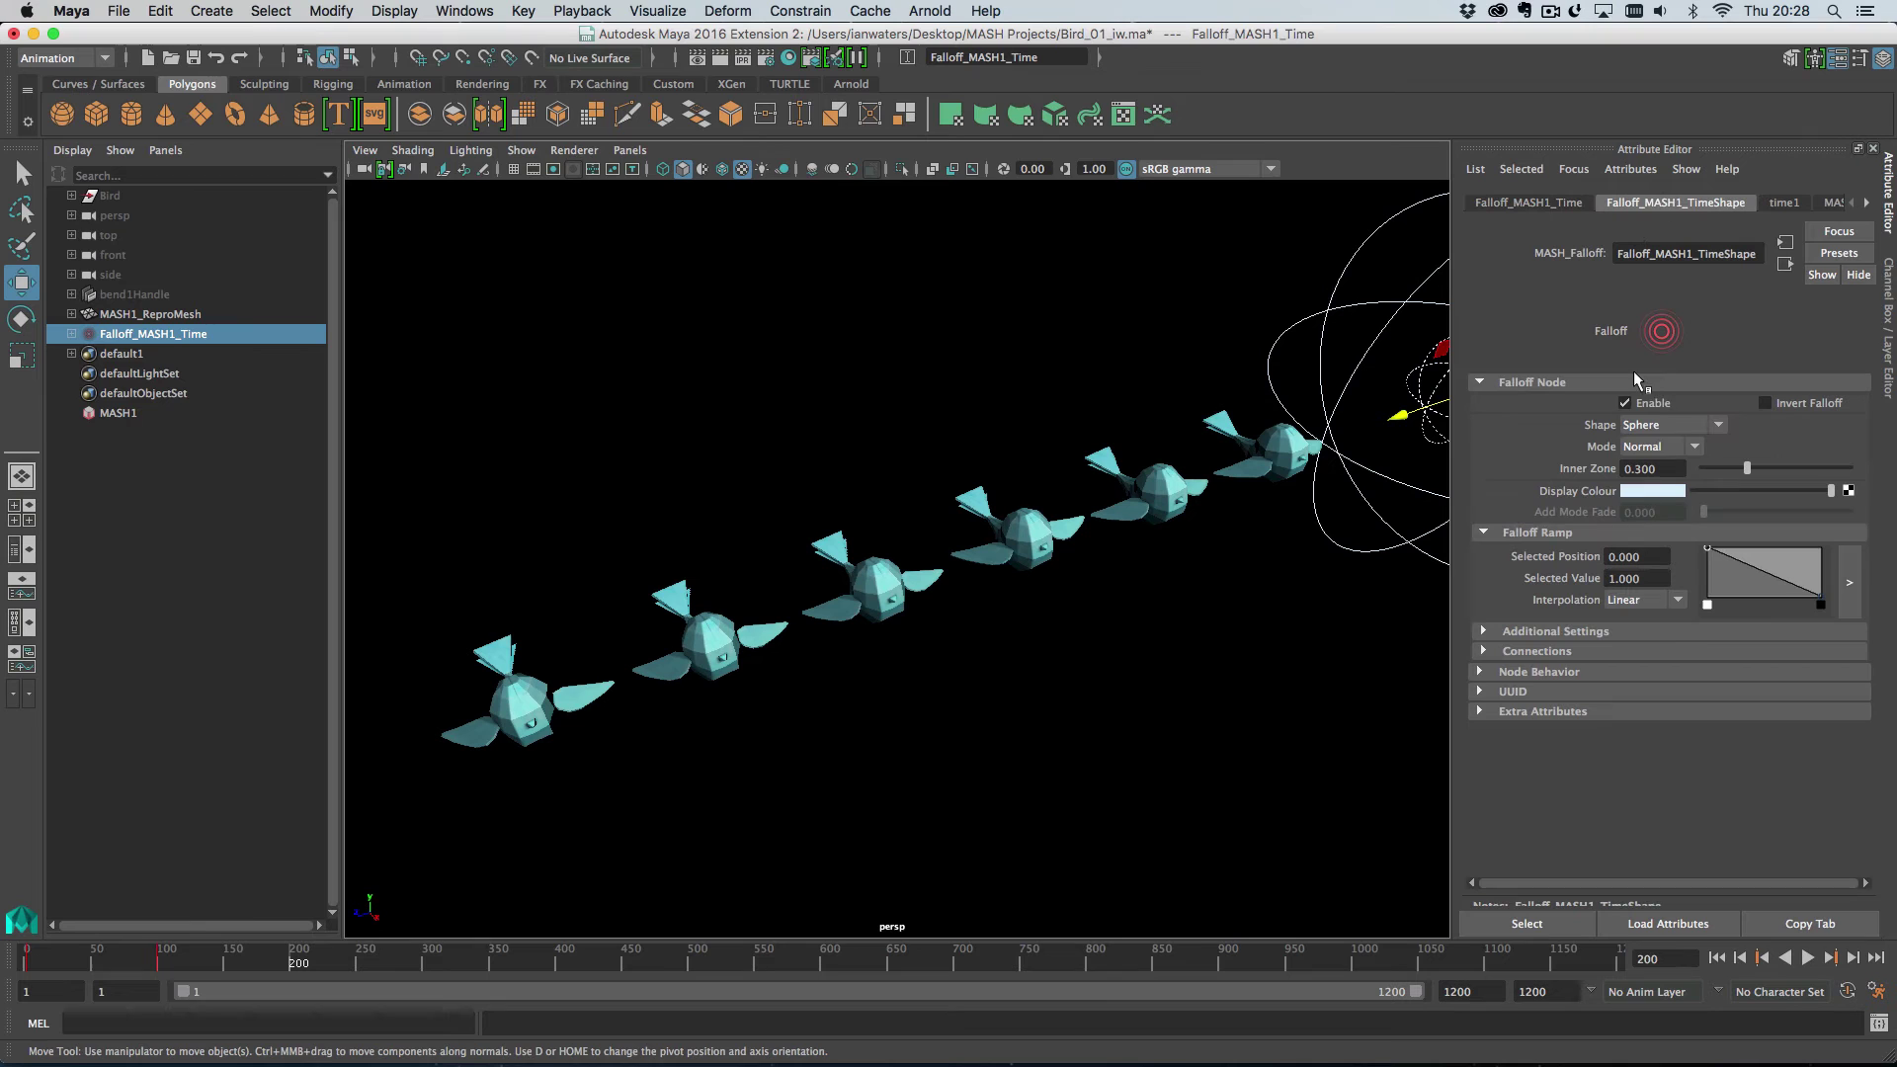
left_click(1650, 447)
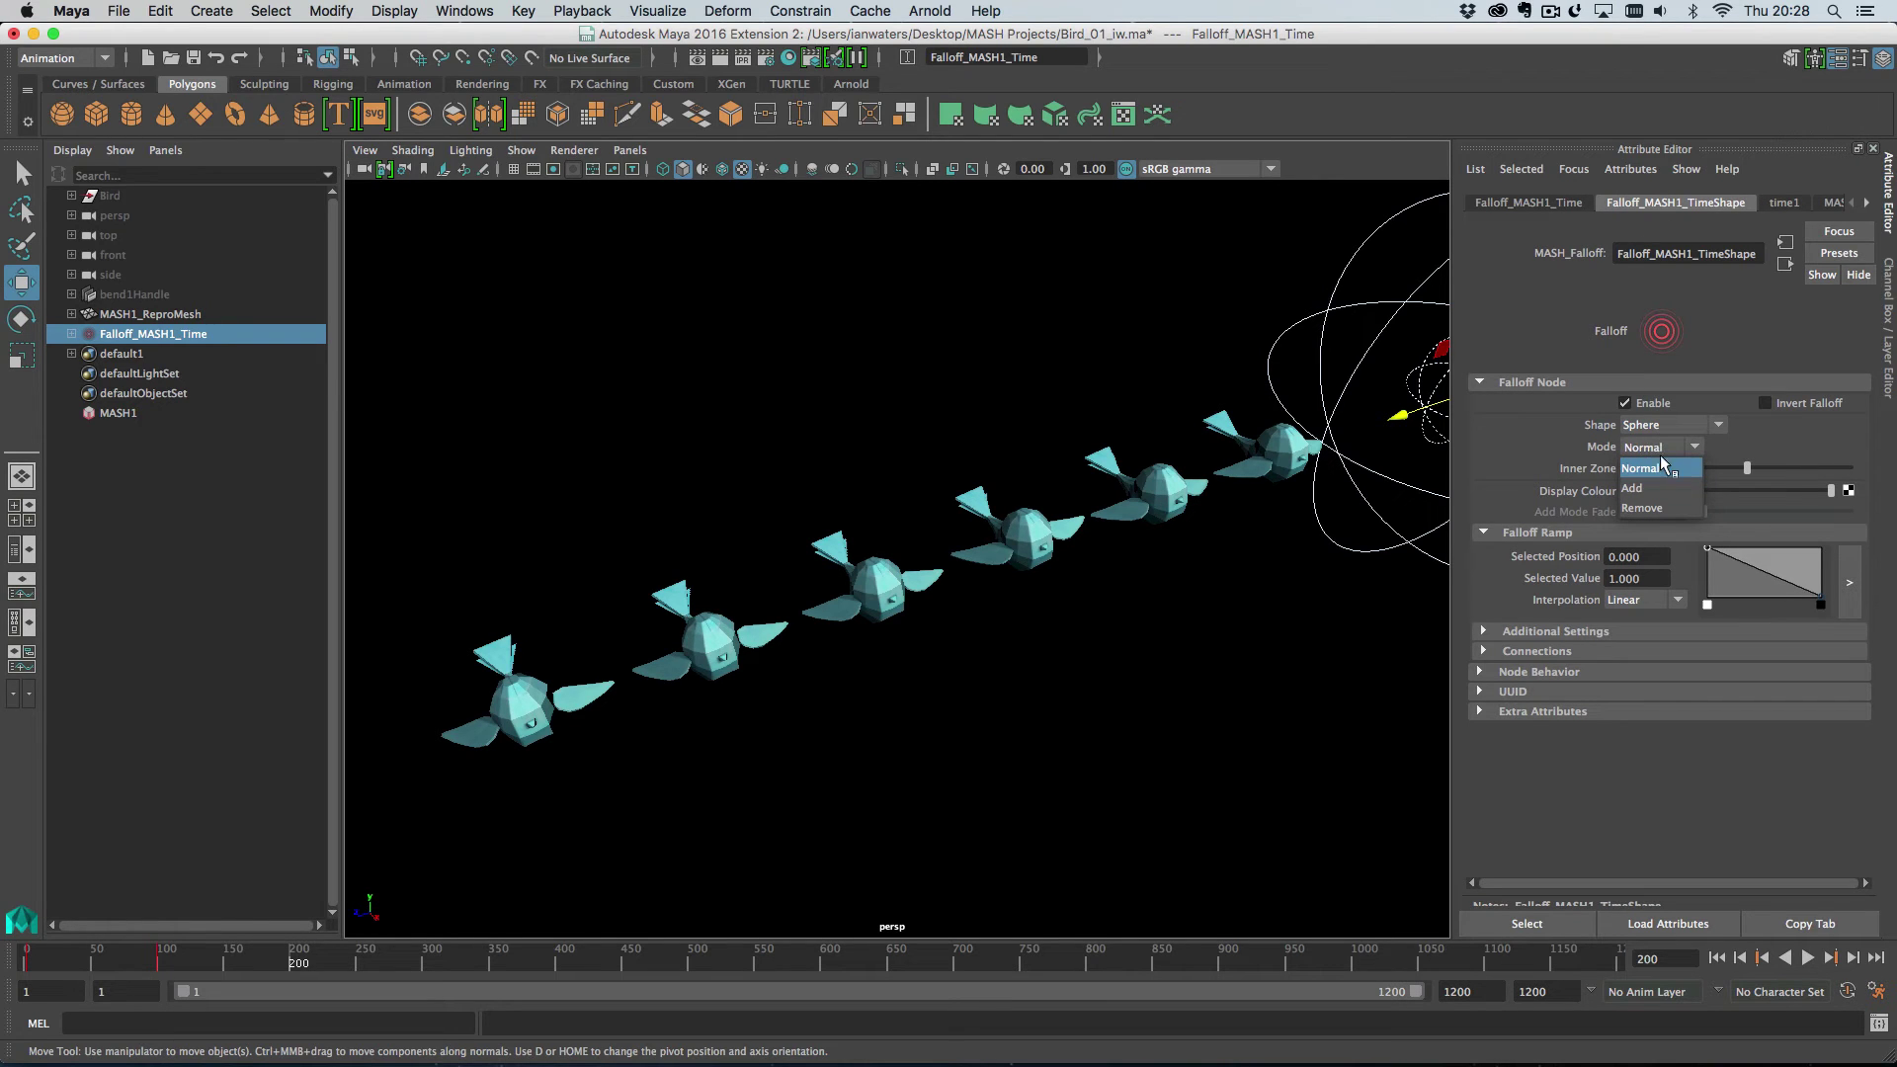
left_click(1647, 469)
left_click(1807, 959)
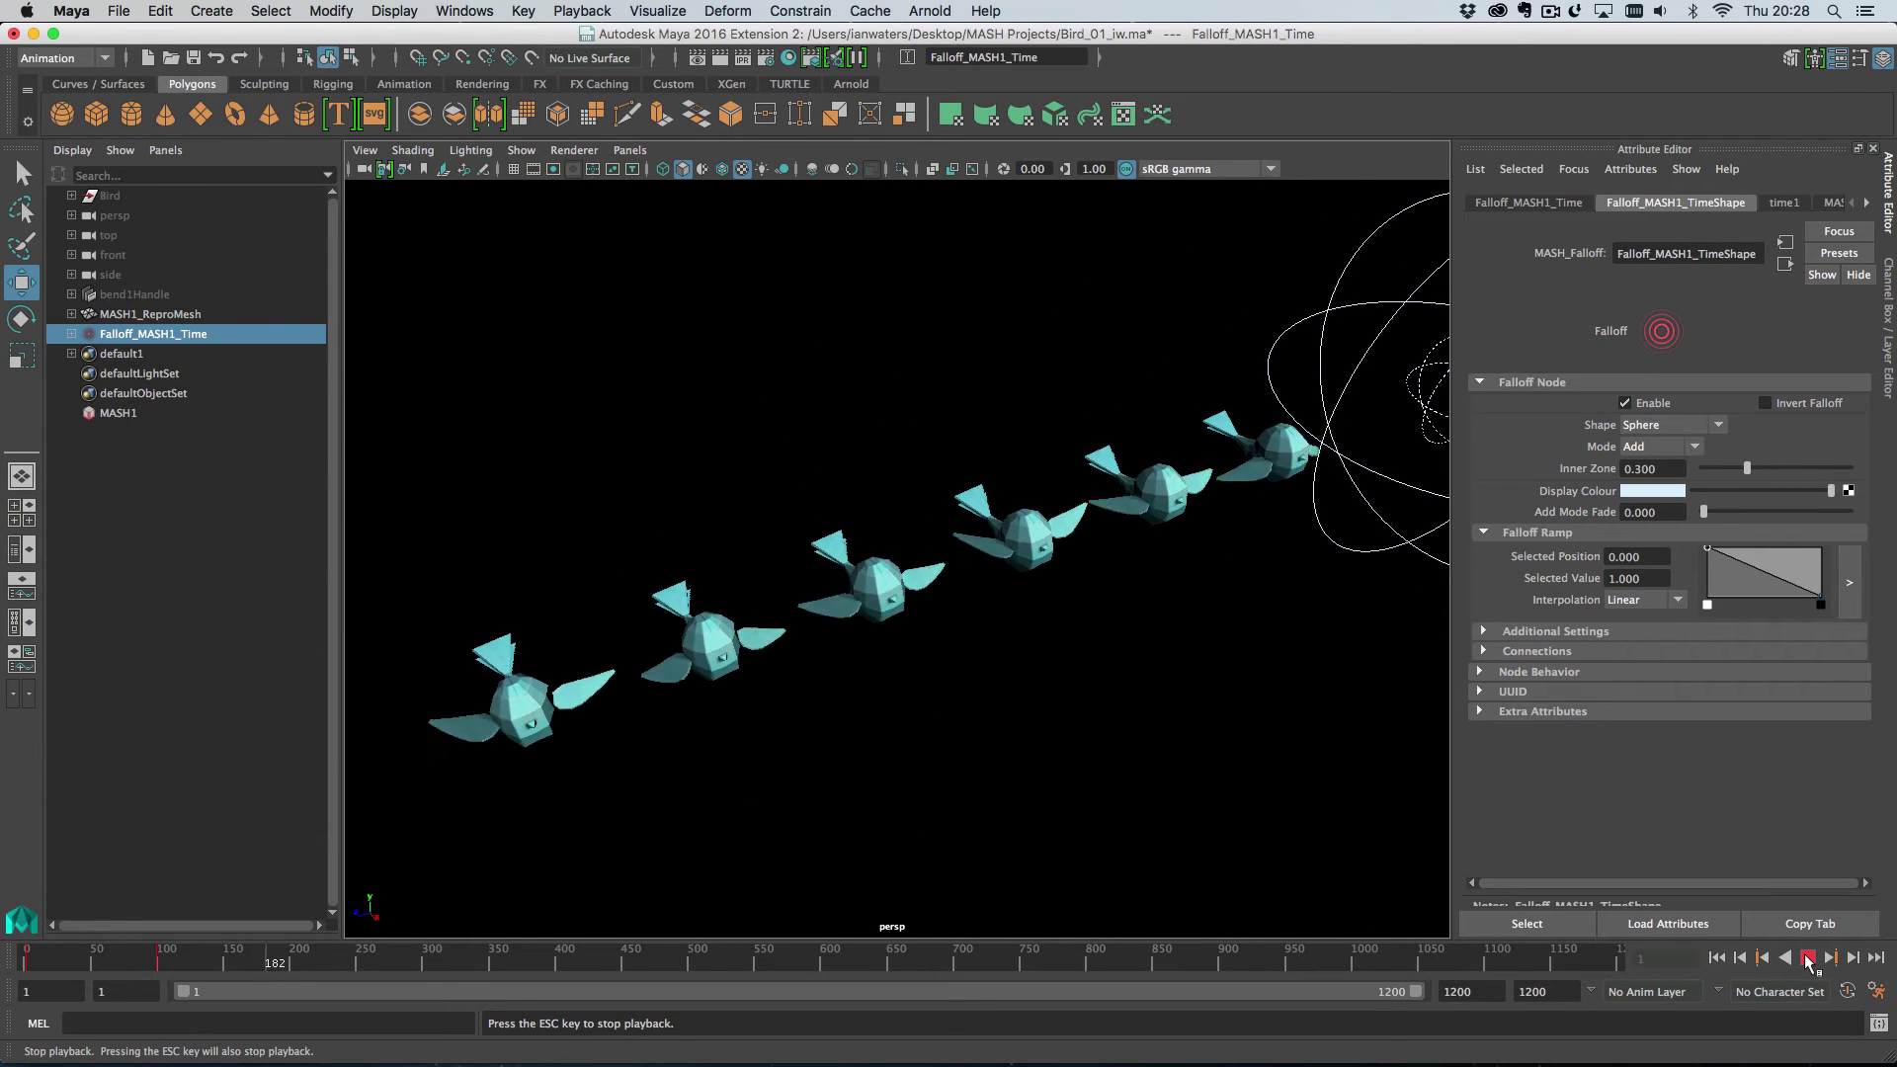
left_click(1807, 958)
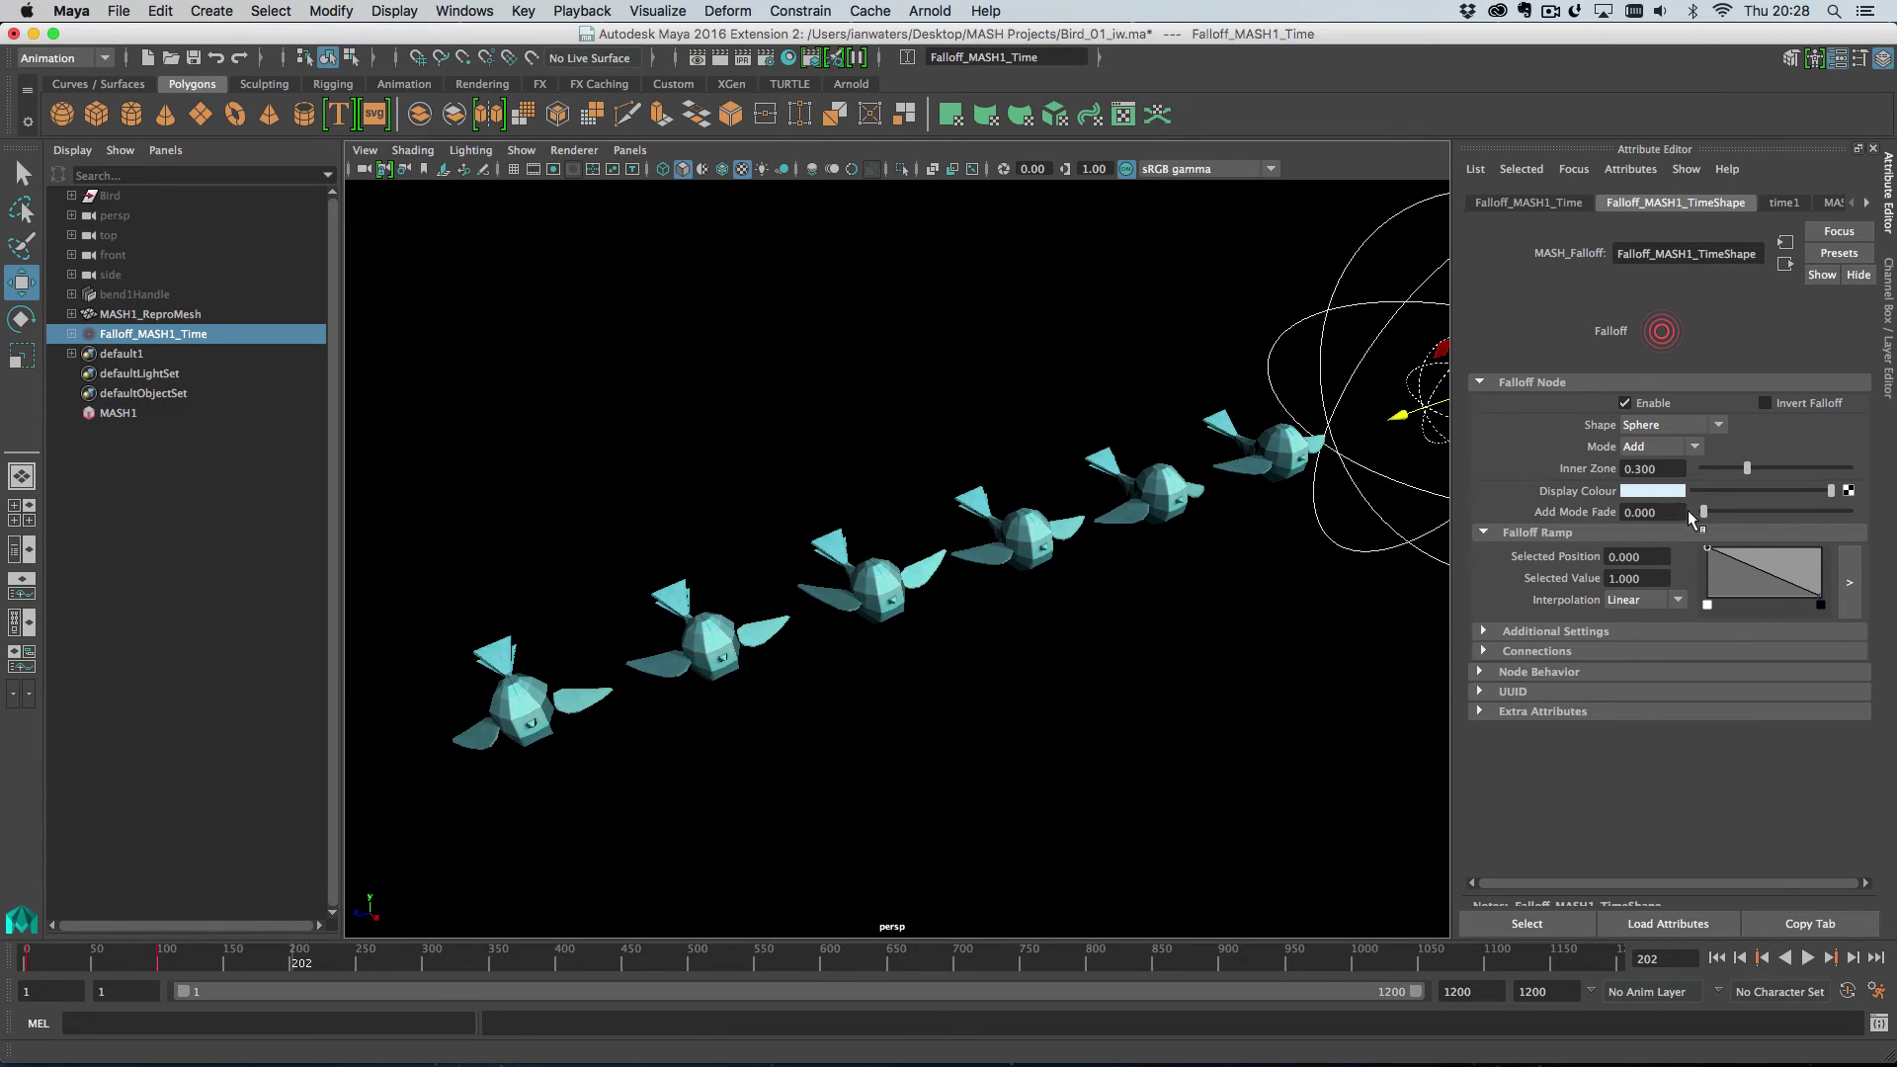
- Return the falloff's Mode to Normal, replay the animation from the first frame and rewind
left_click(1656, 452)
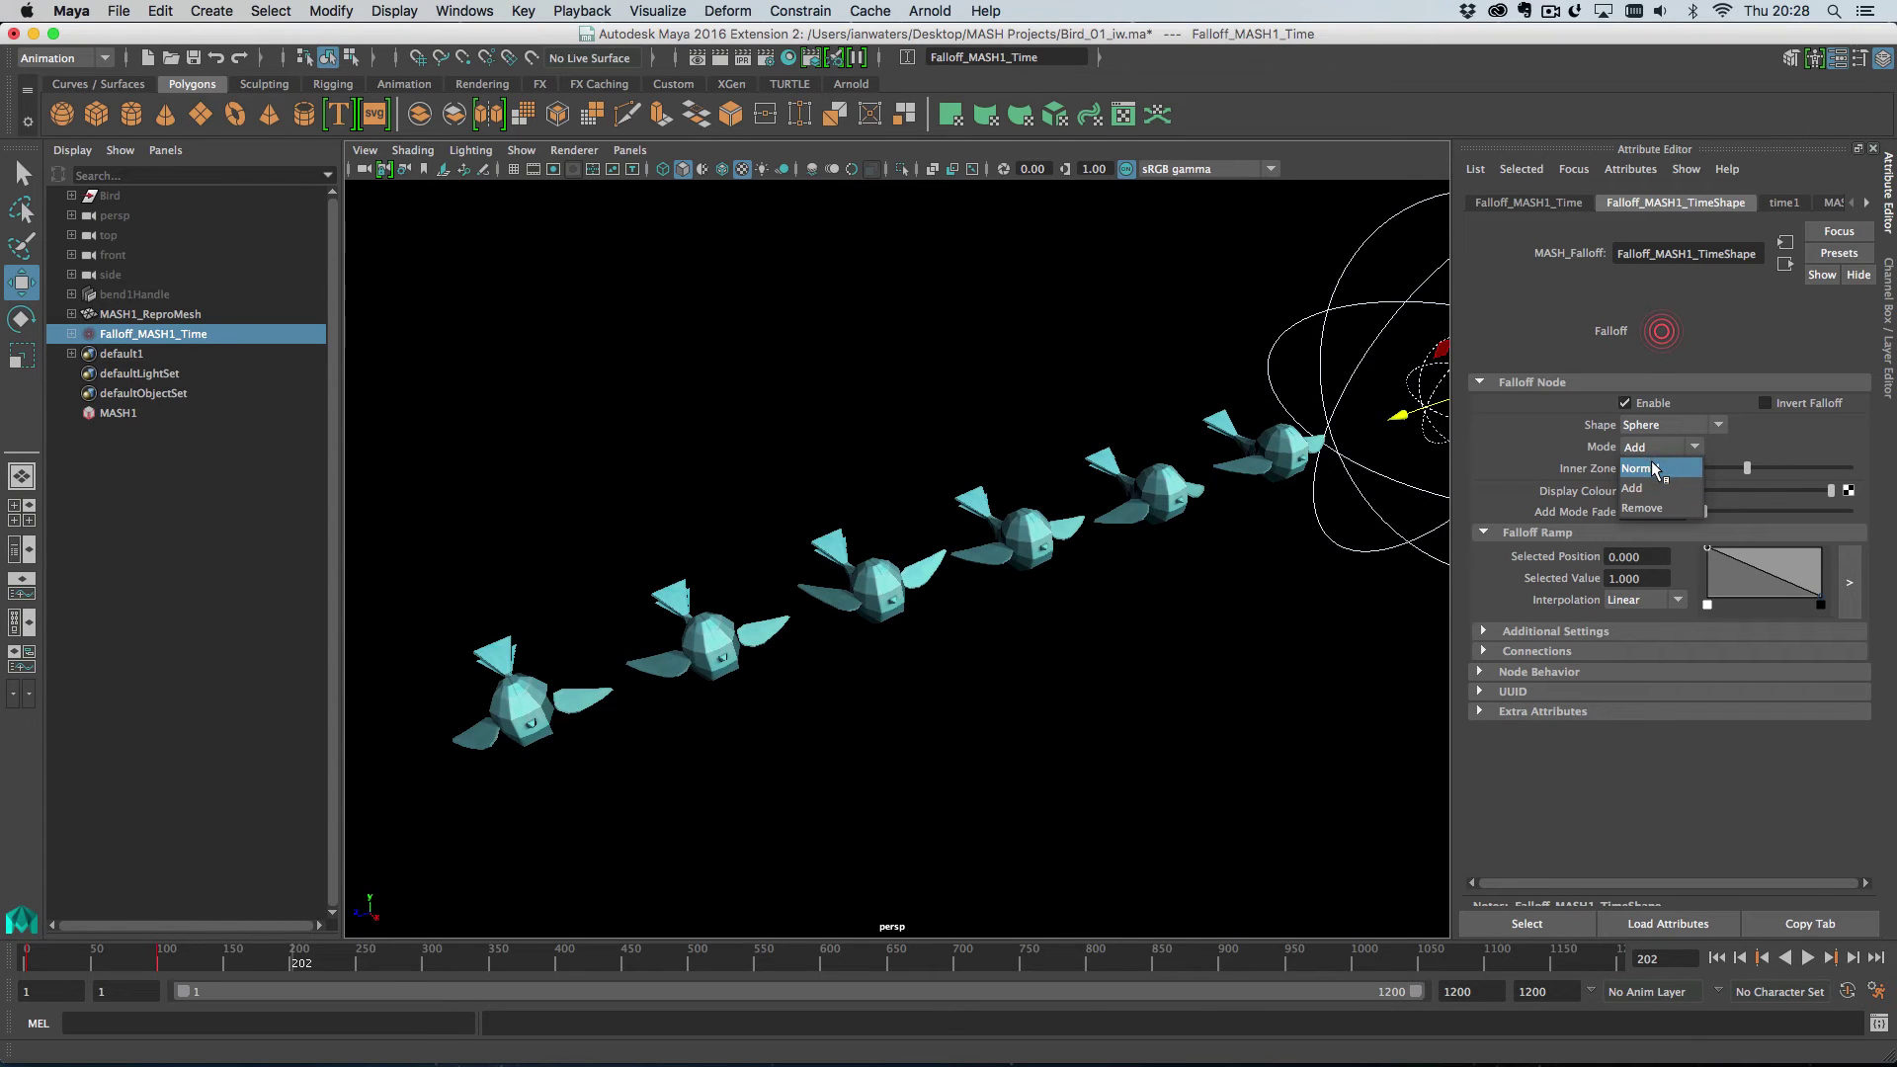
left_click(1651, 468)
left_click(1716, 957)
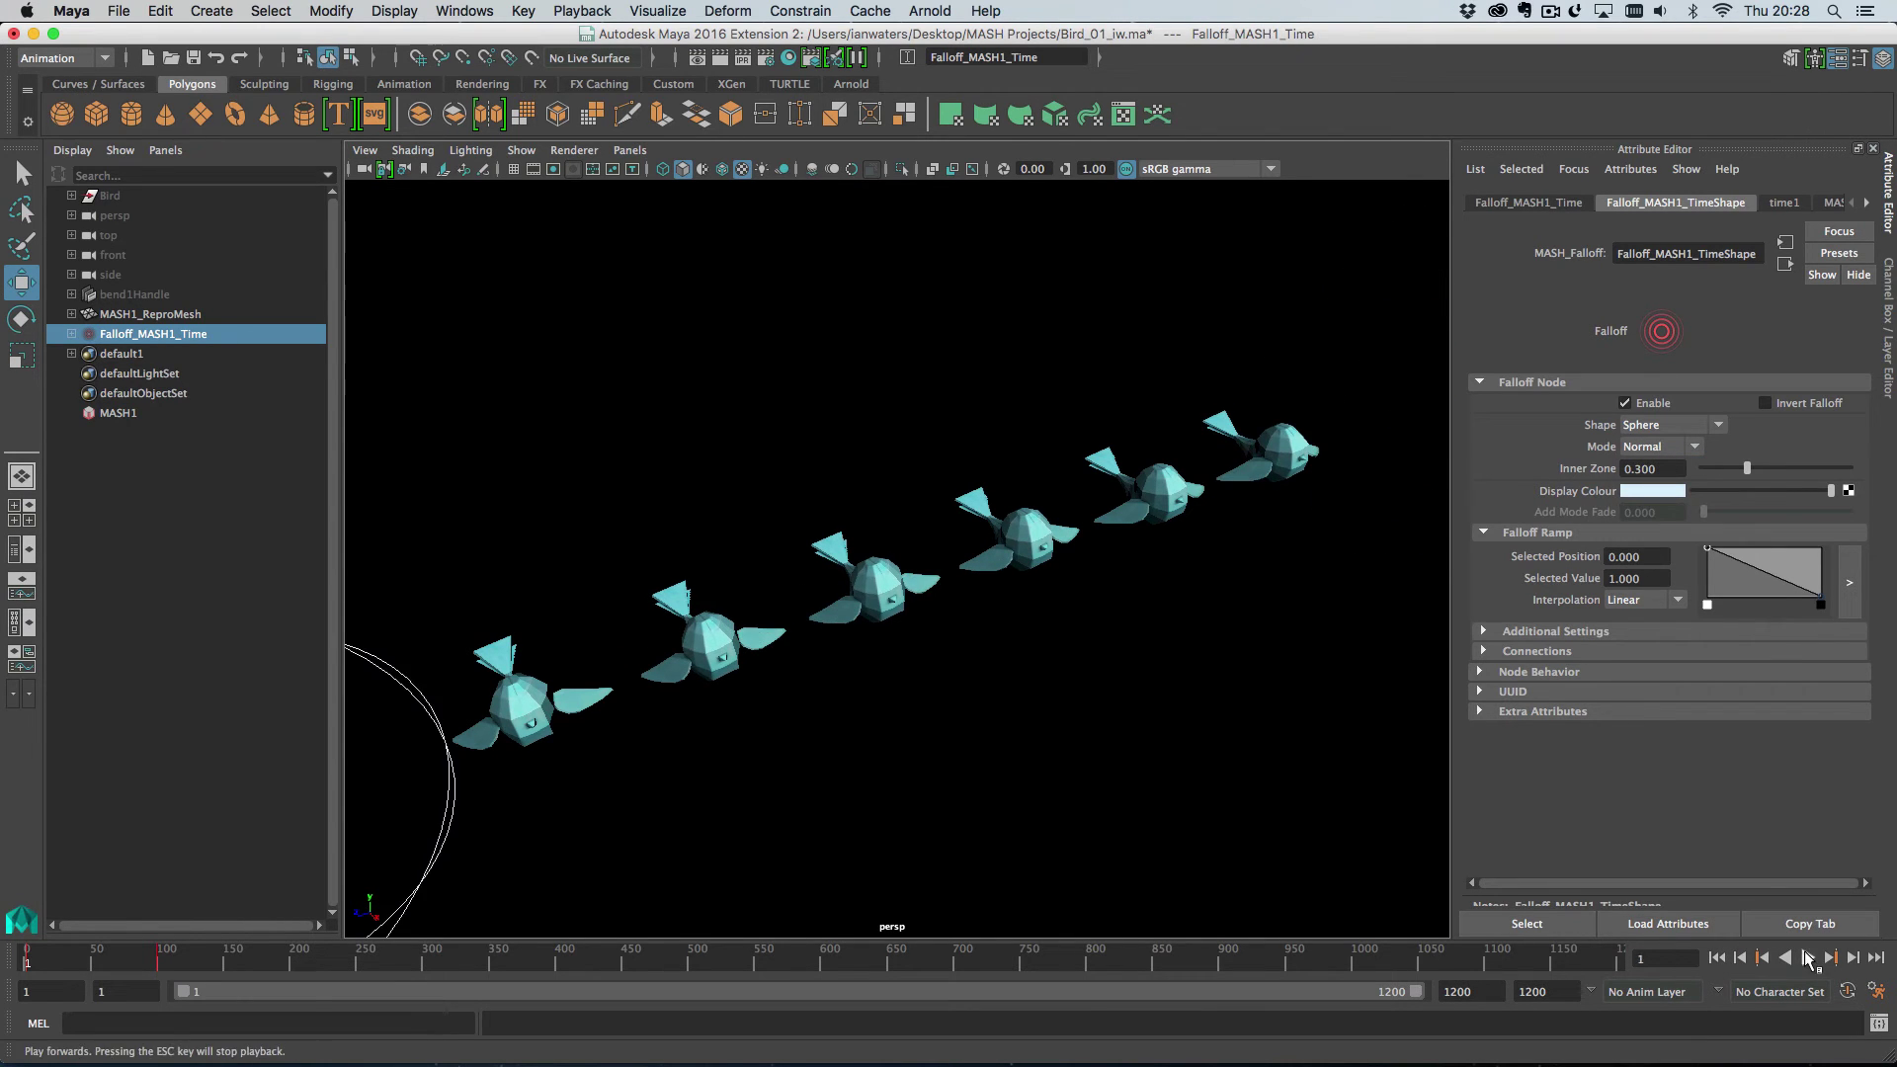
left_click(1807, 957)
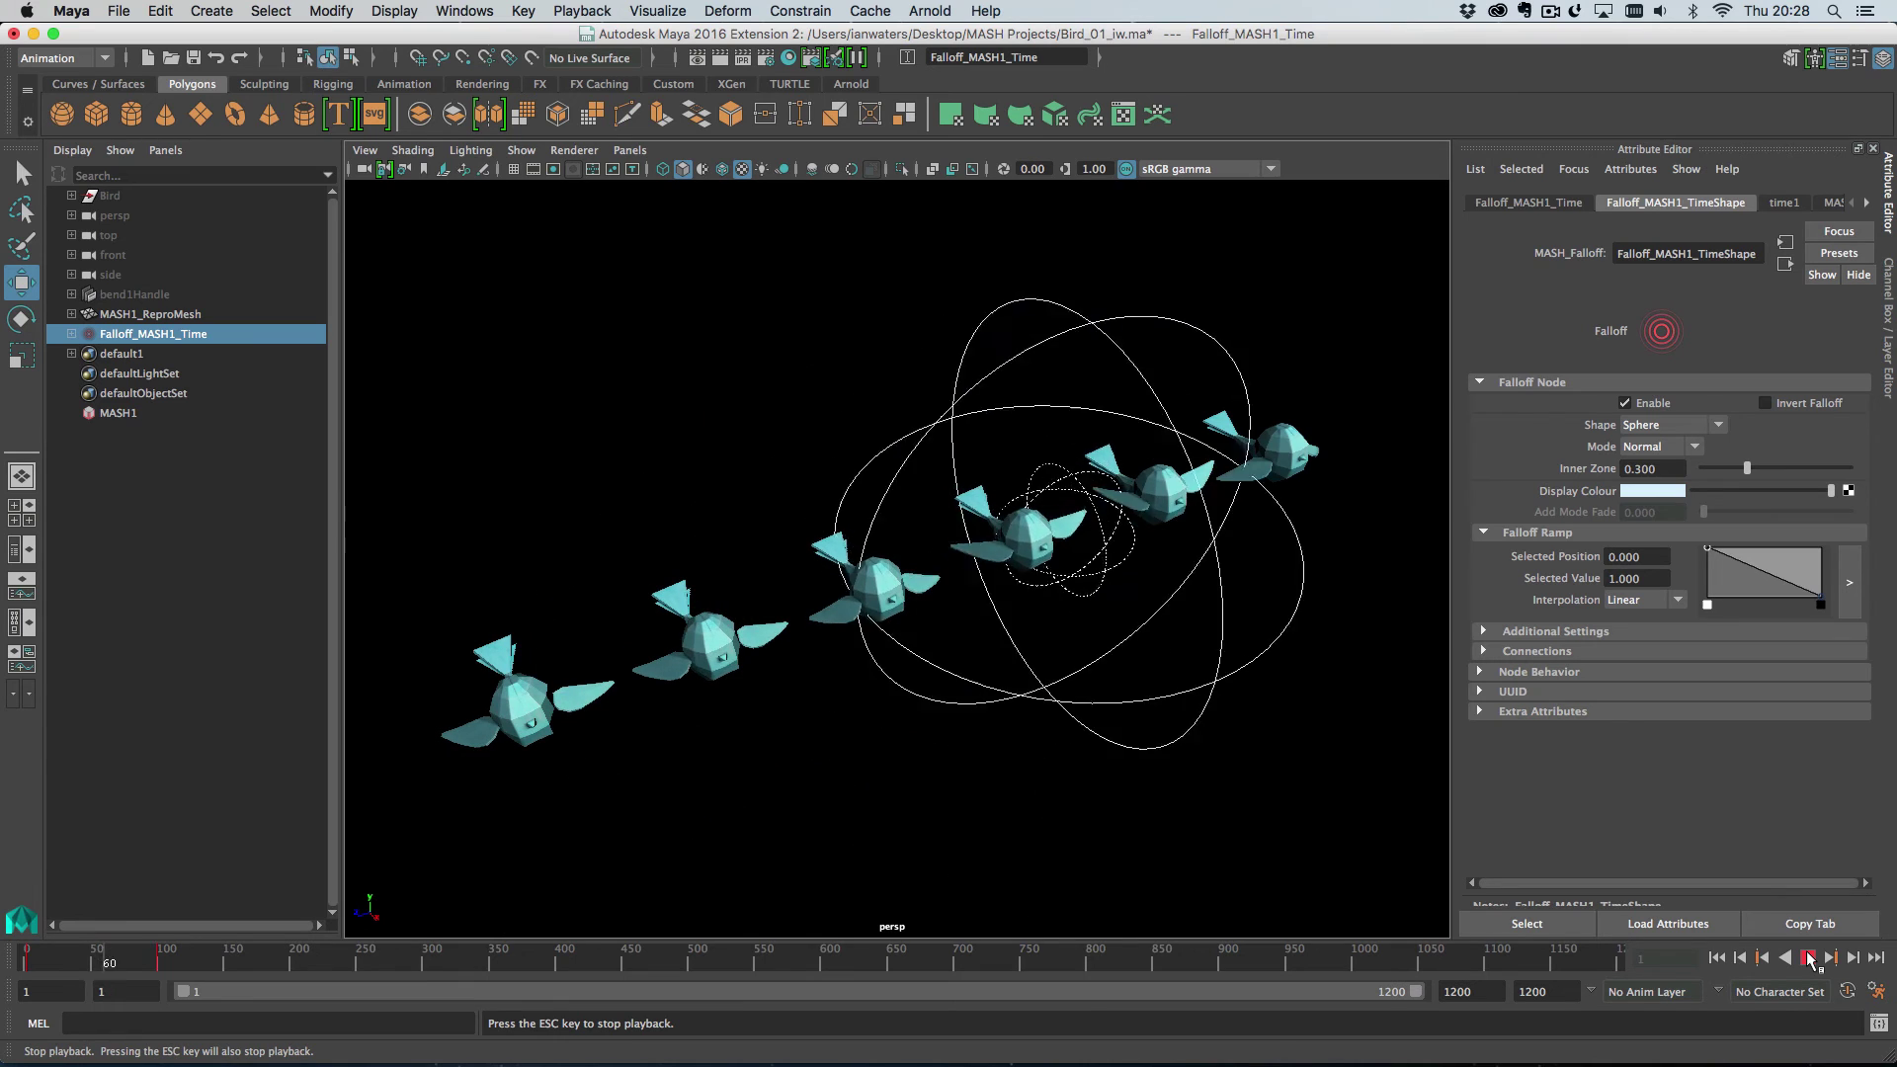
left_click(1807, 957)
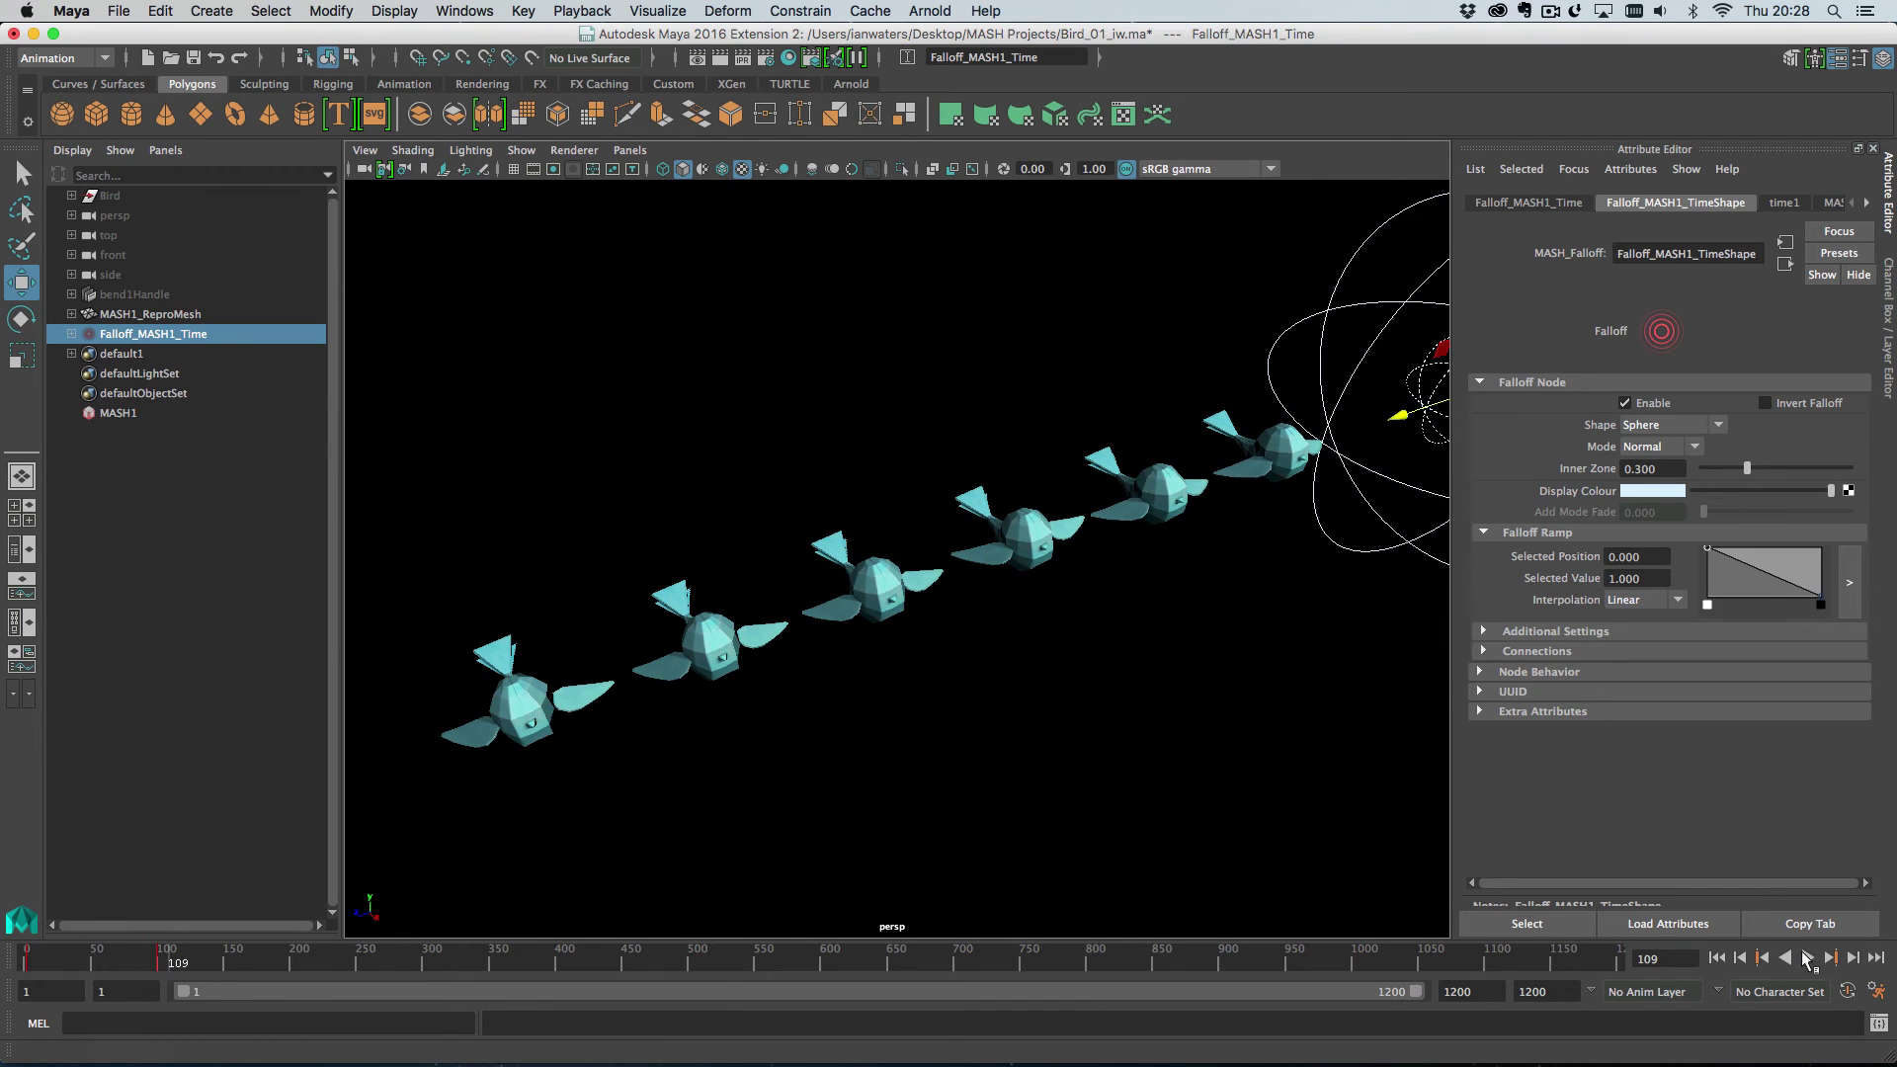
left_click(1724, 957)
- Set the MASH1 Time node's Strength Mode to Animation Frame and play the animation twice from the start
left_click(132, 411)
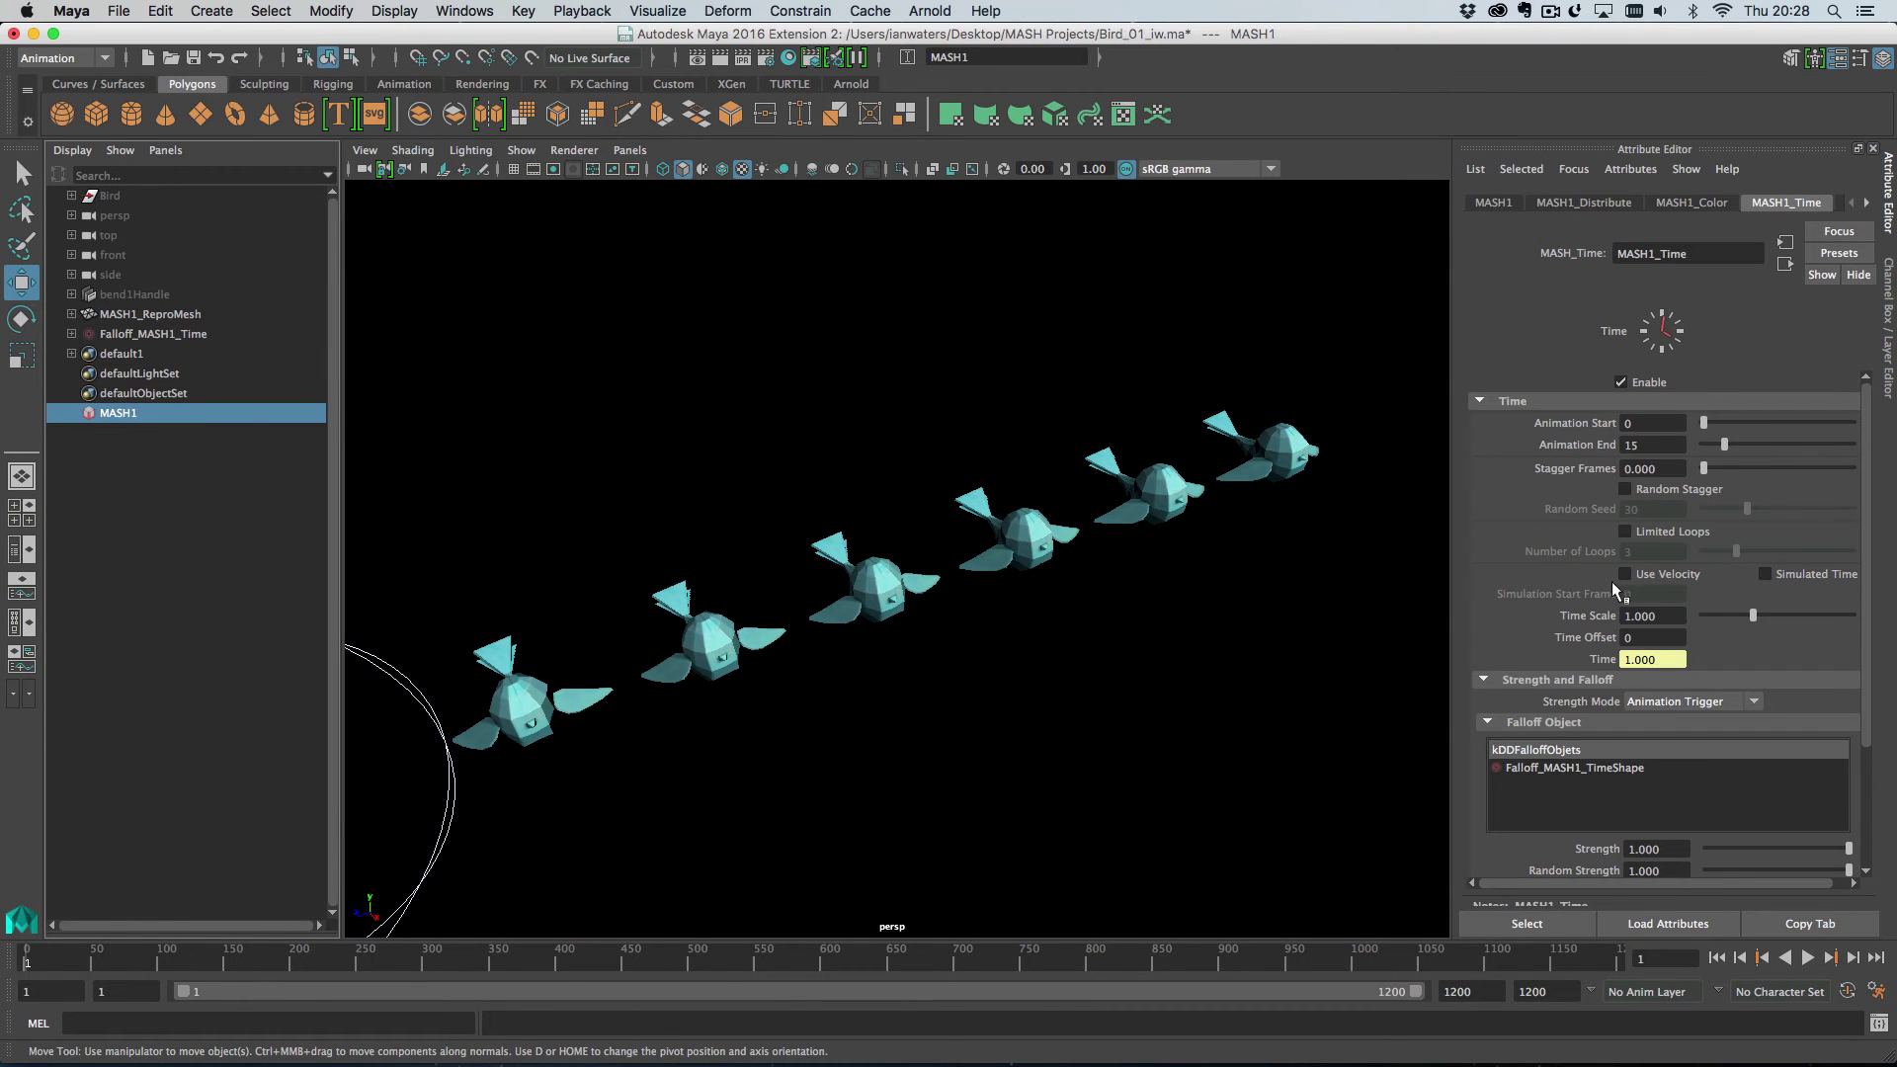
left_click(1658, 697)
left_click(1699, 742)
left_click(1806, 958)
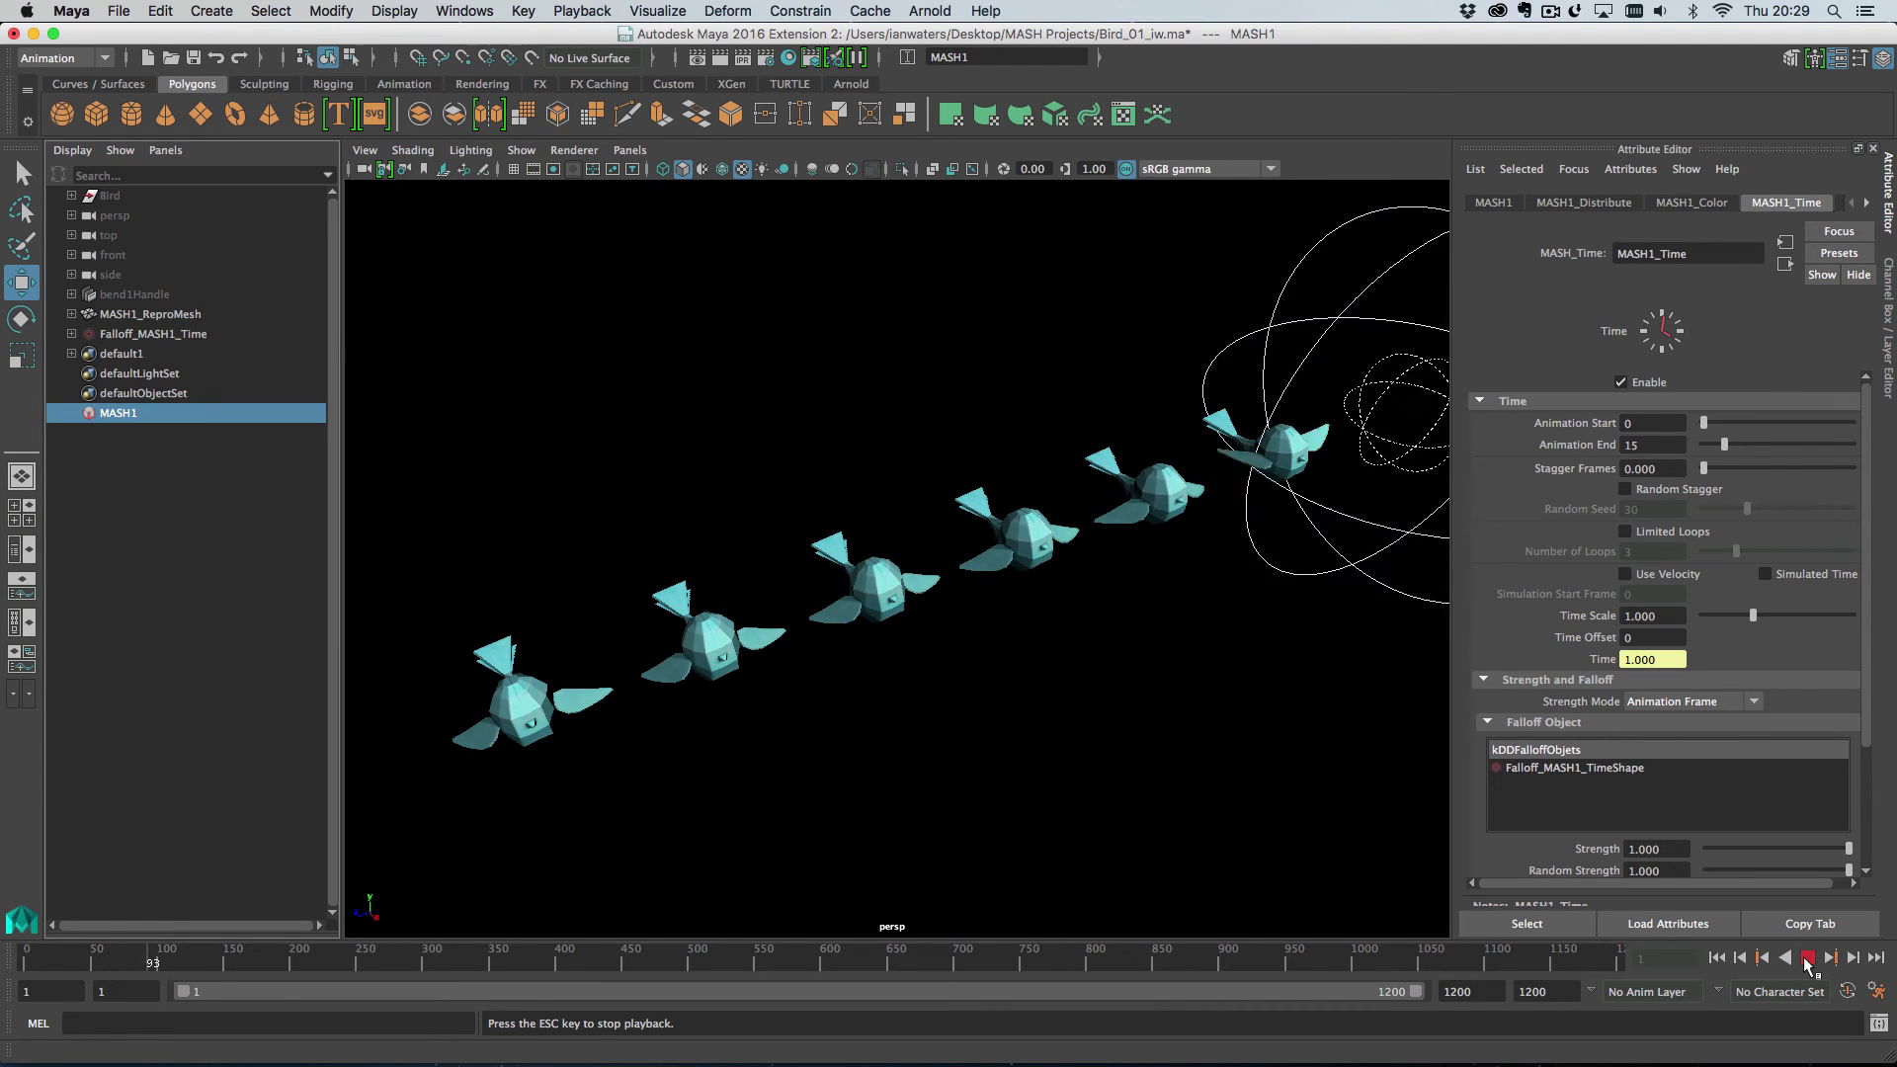
left_click(1807, 958)
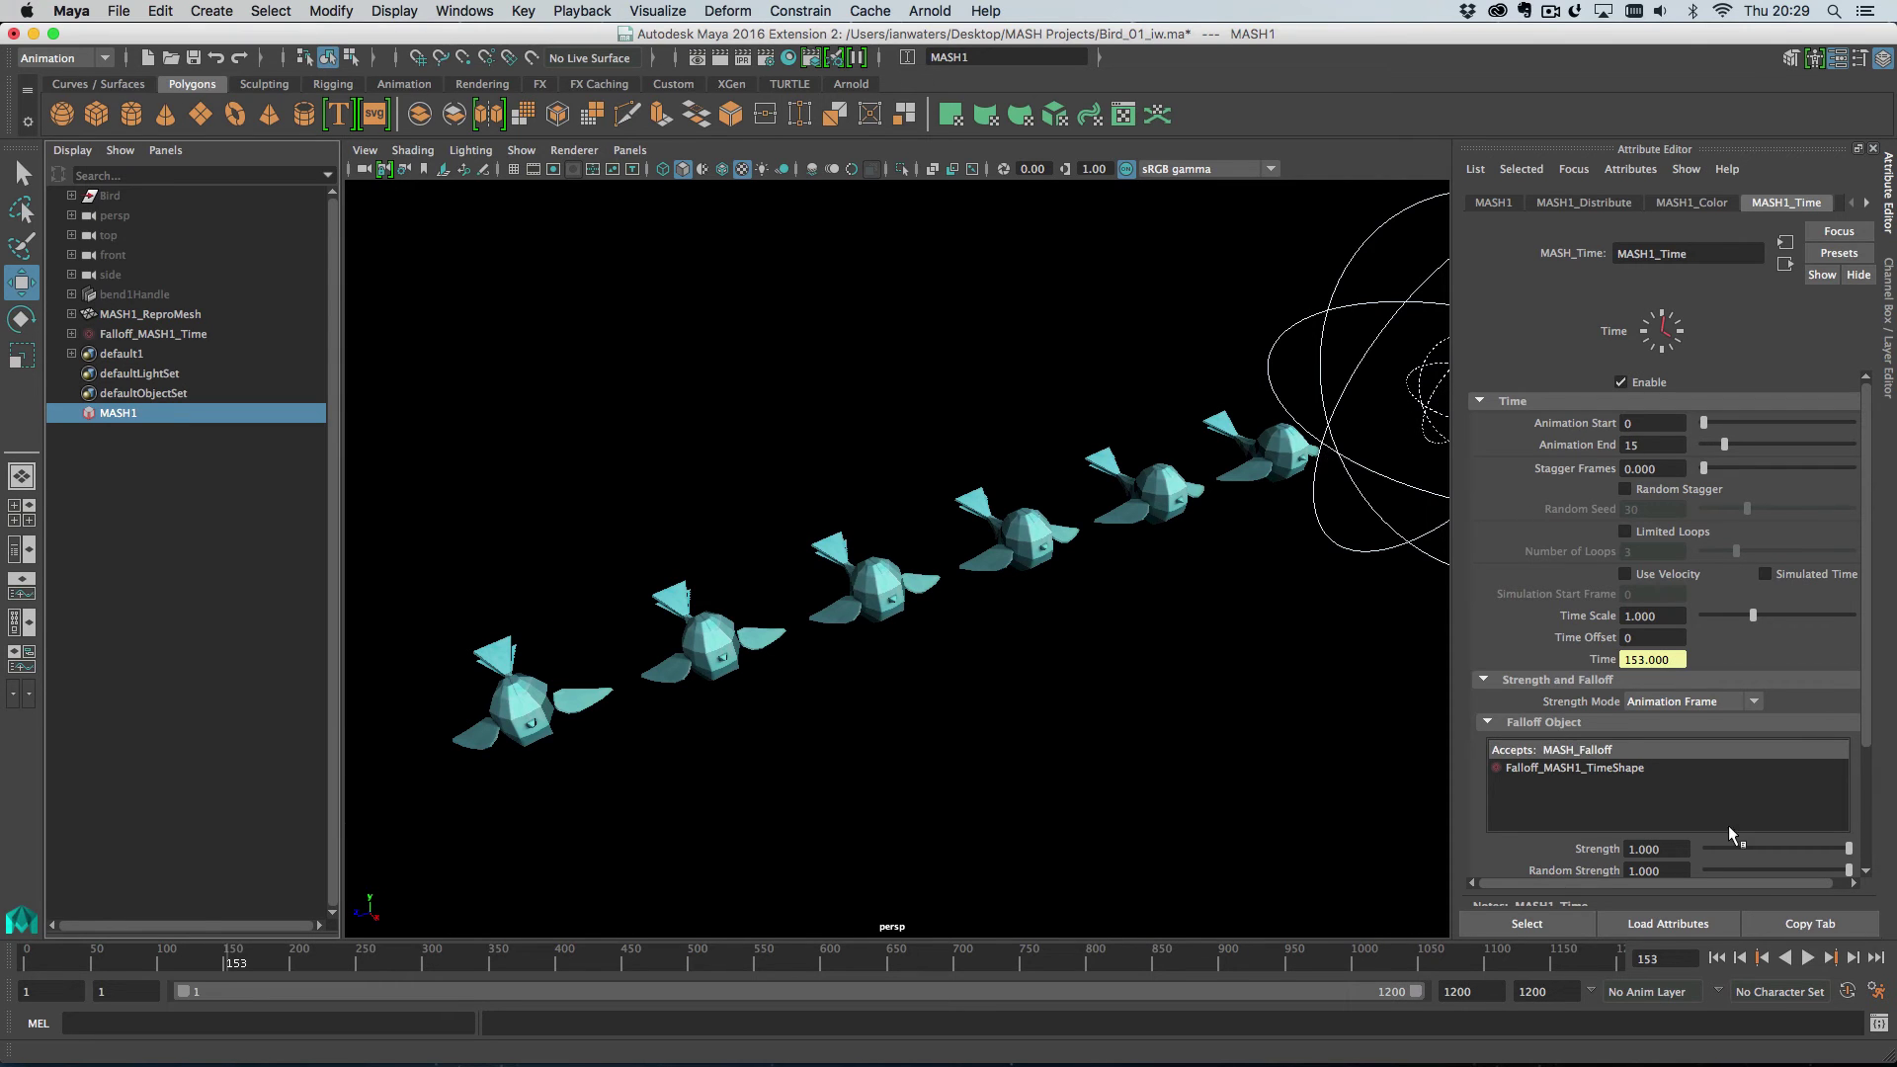
left_click(1716, 957)
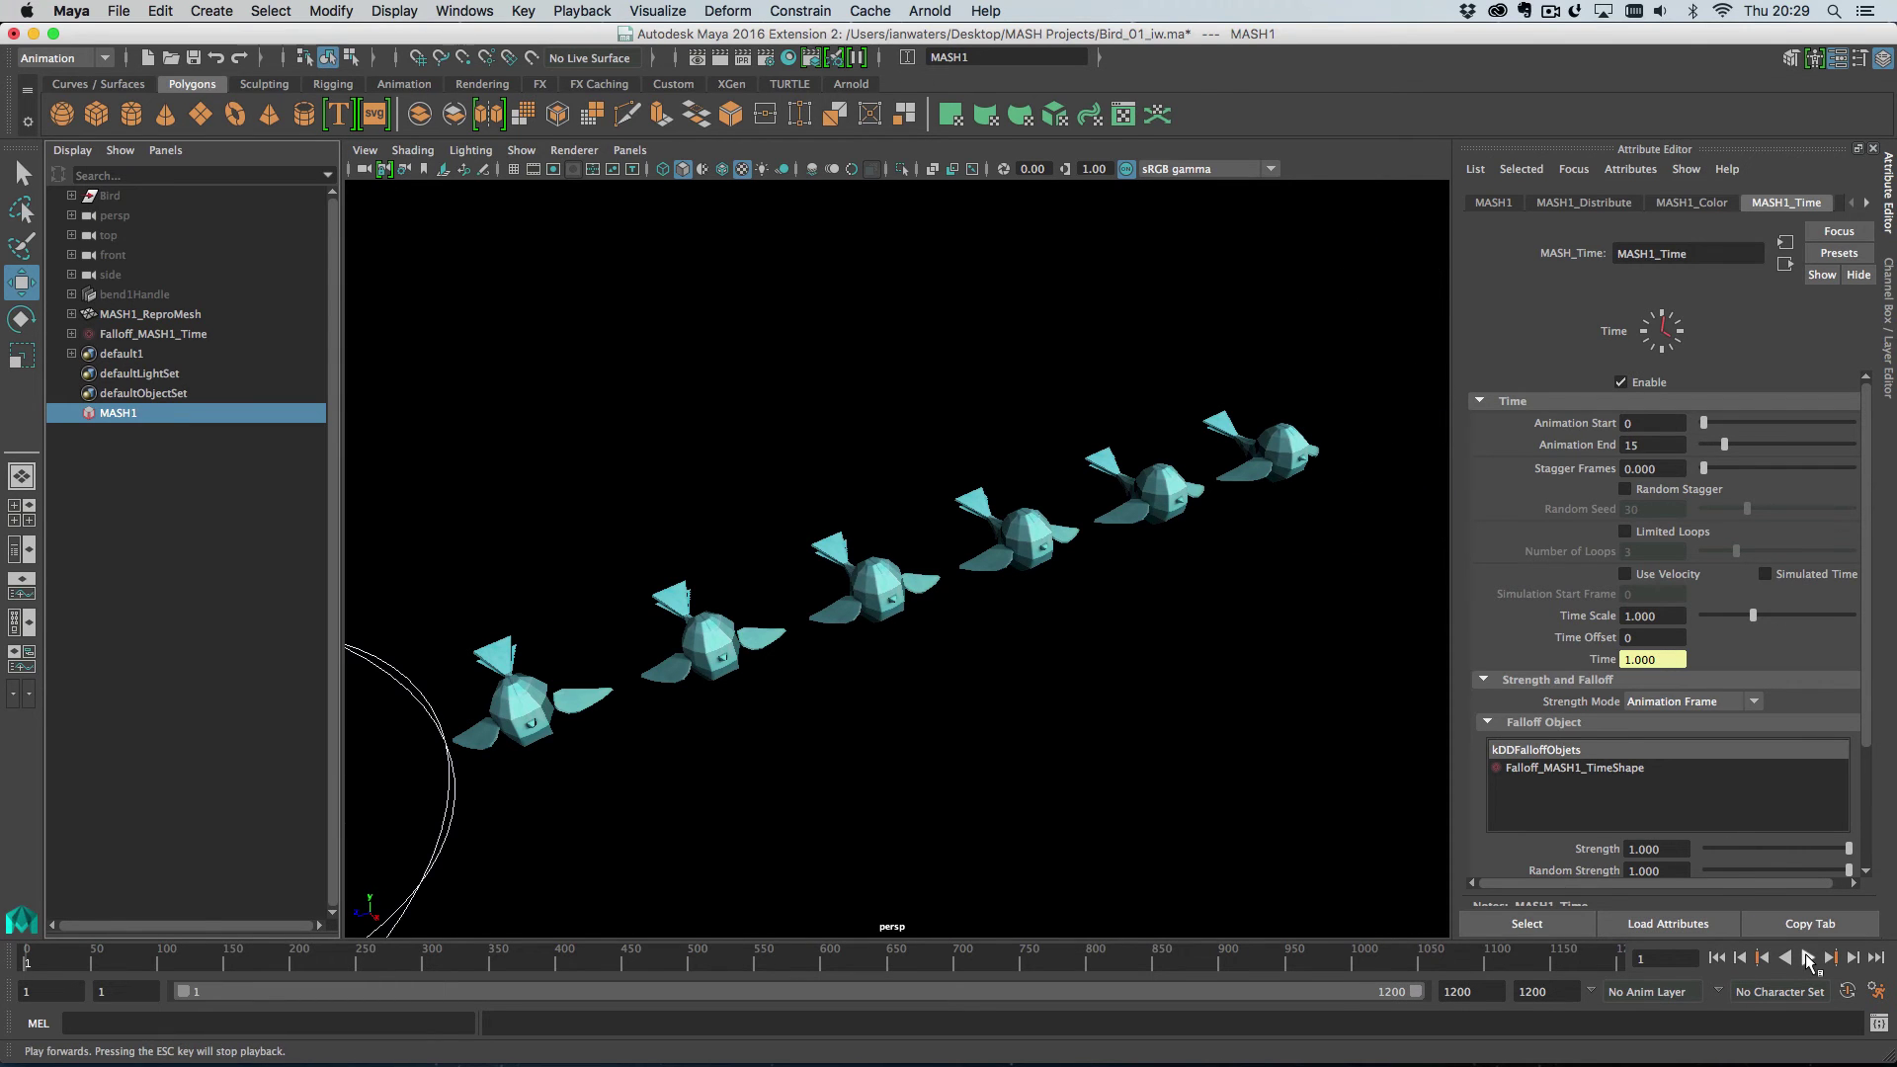
left_click(1807, 957)
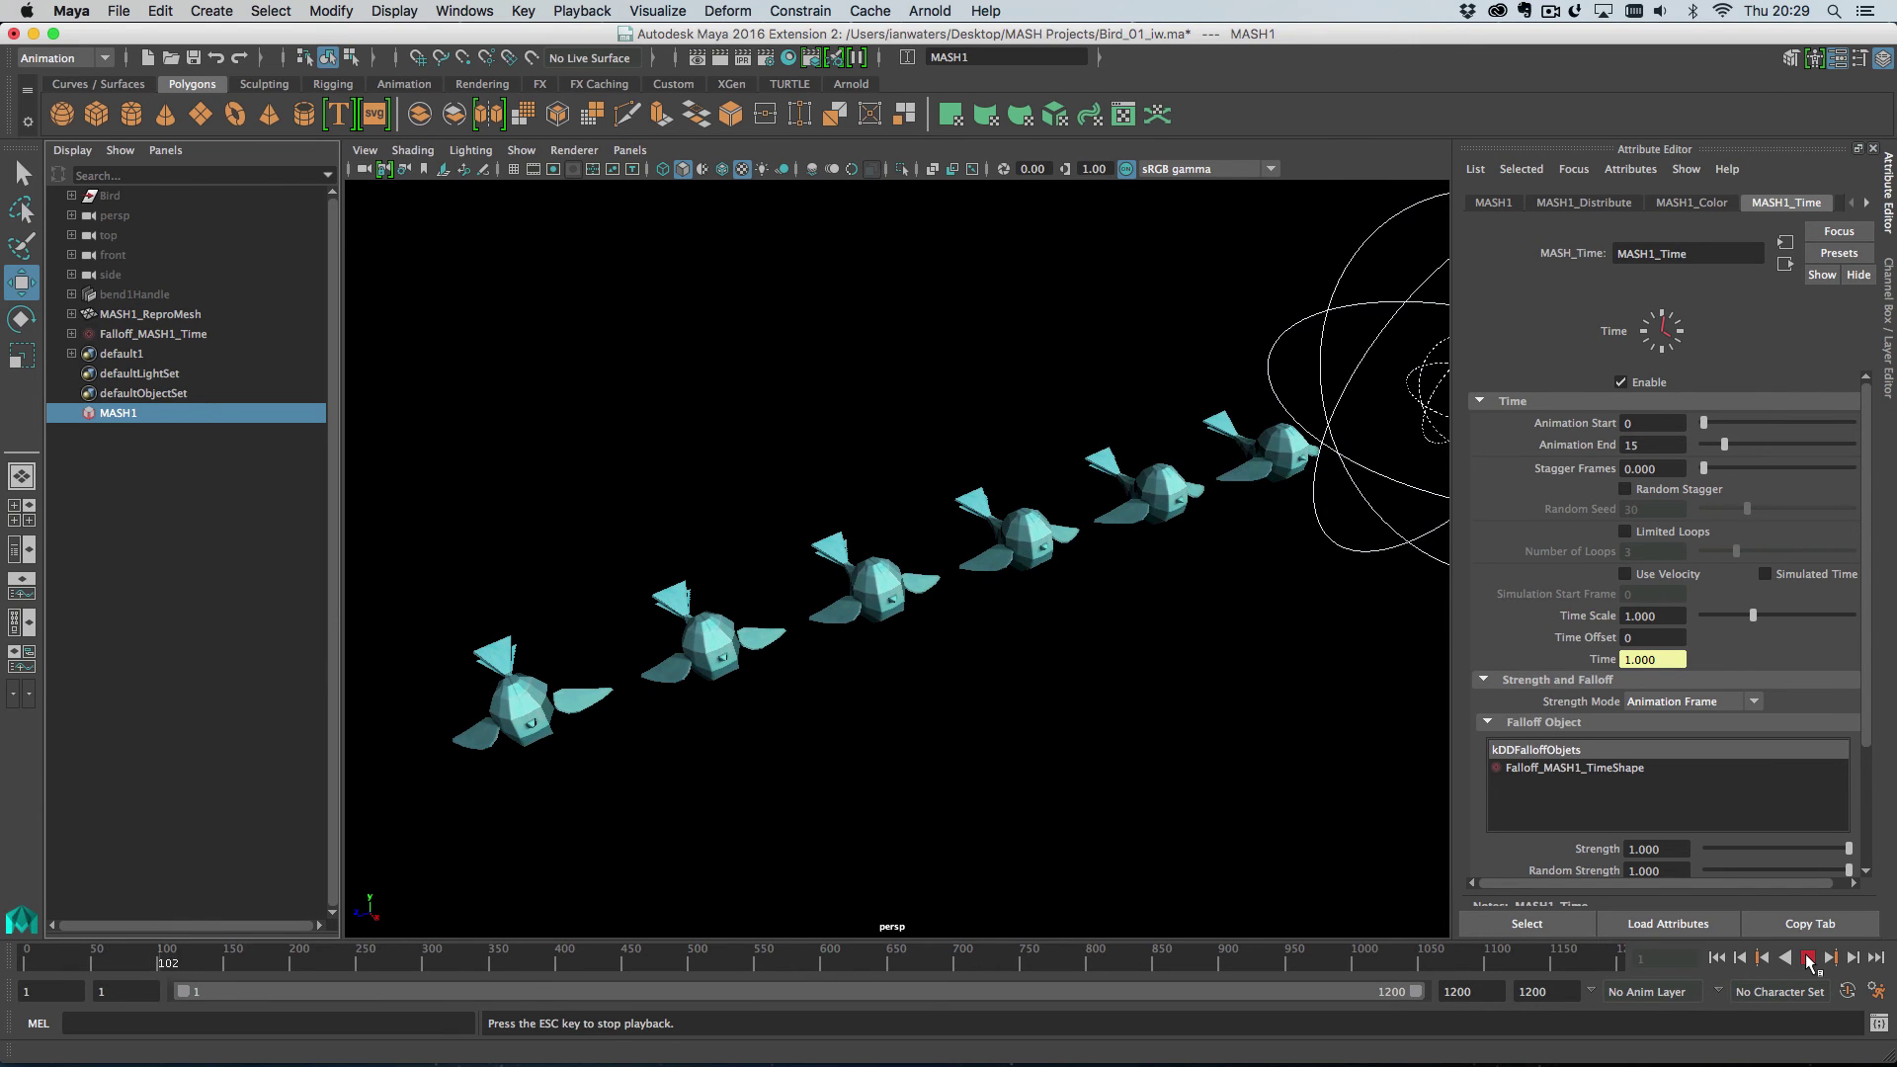
left_click(1807, 957)
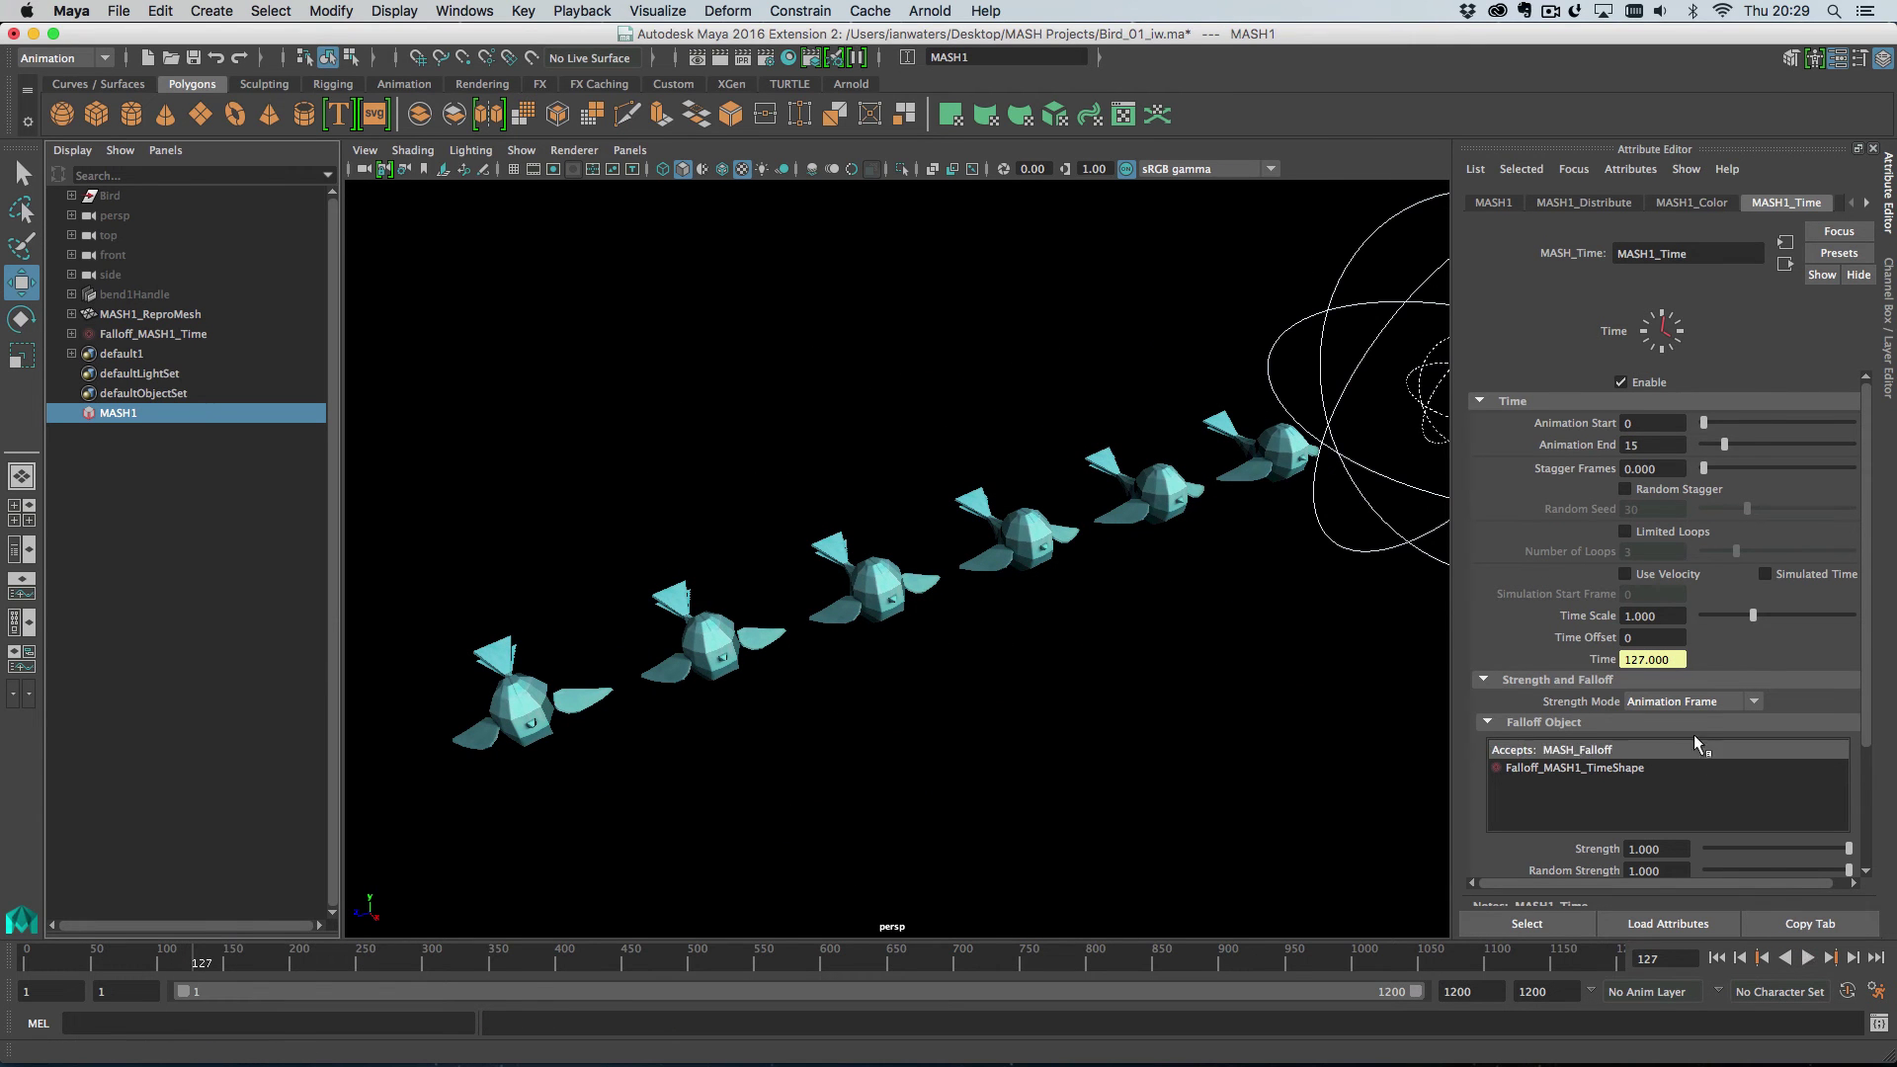
- Lower the first point of Falloff_MASH1_TimeShape's Falloff Ramp to a value of 0.200 and replay from the start
double_click(1640, 768)
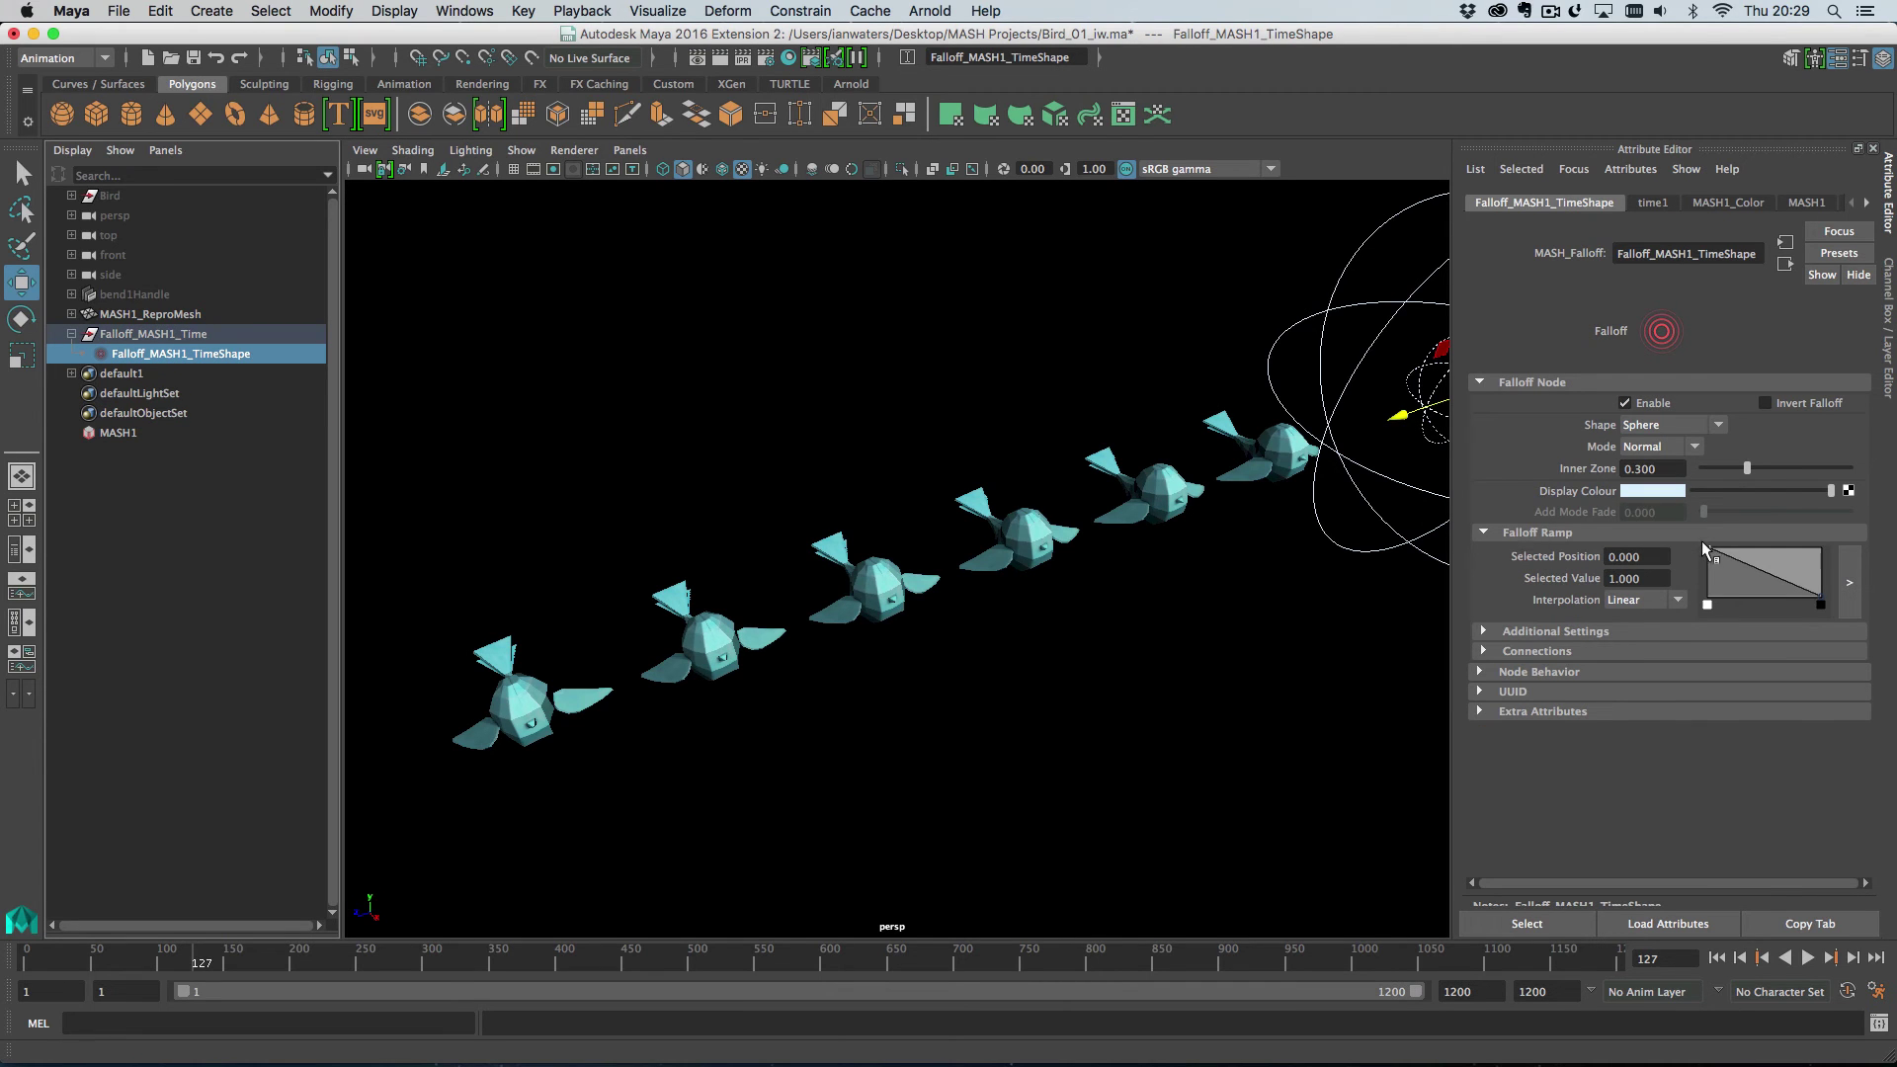
left_click_drag(1705, 547, 1692, 585)
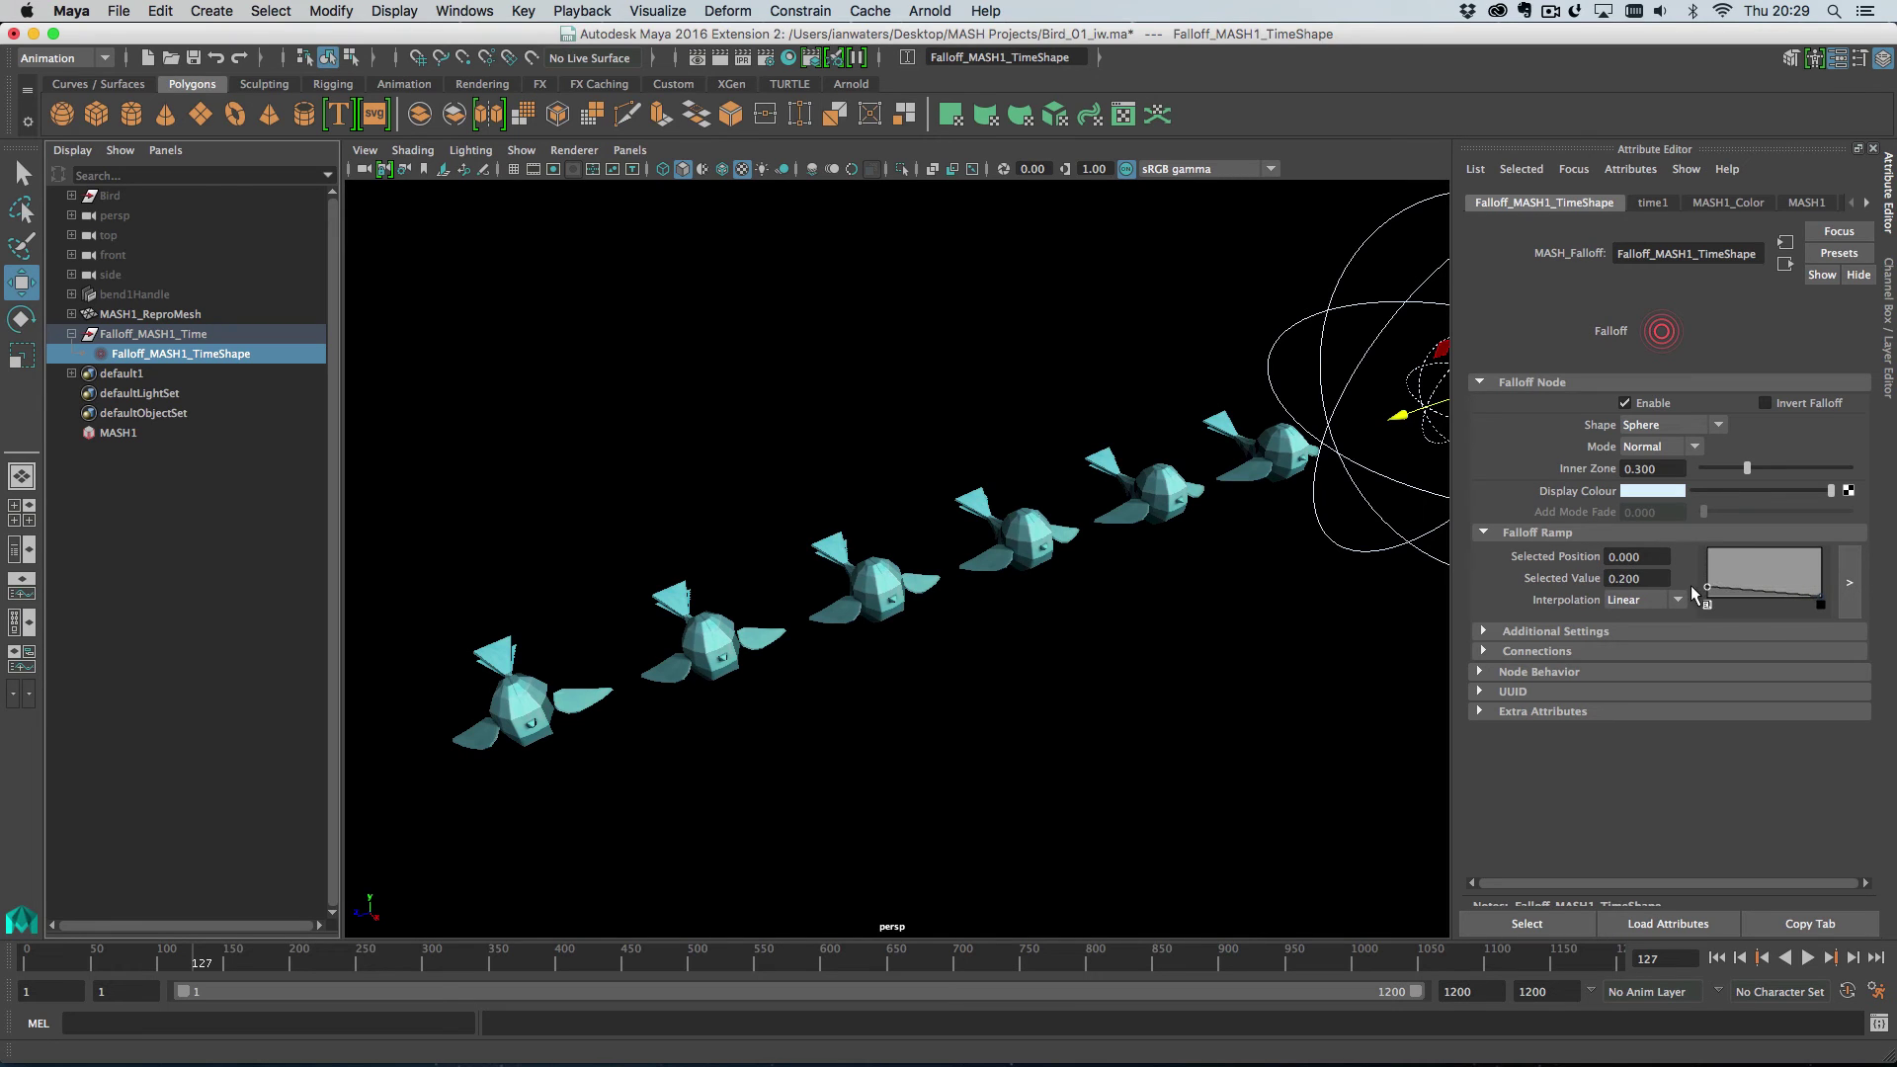
left_click(1715, 957)
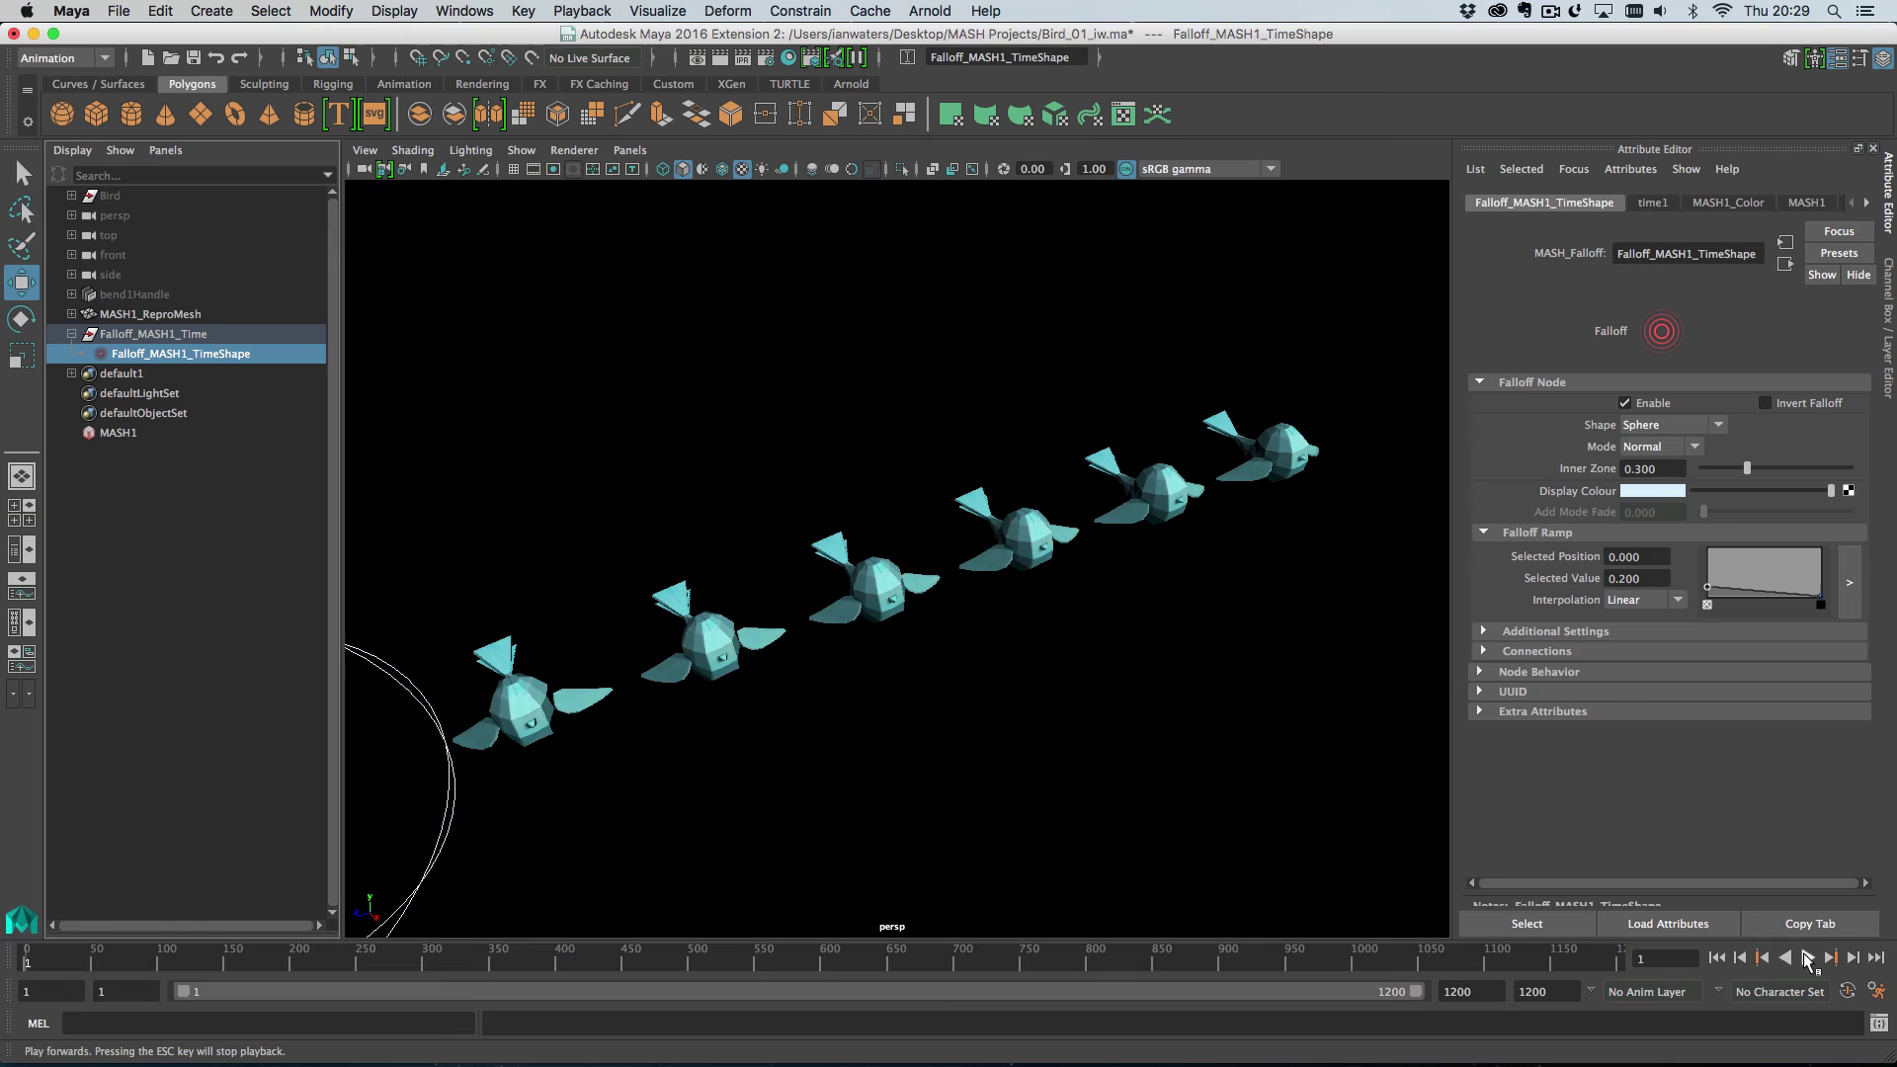
left_click(1808, 957)
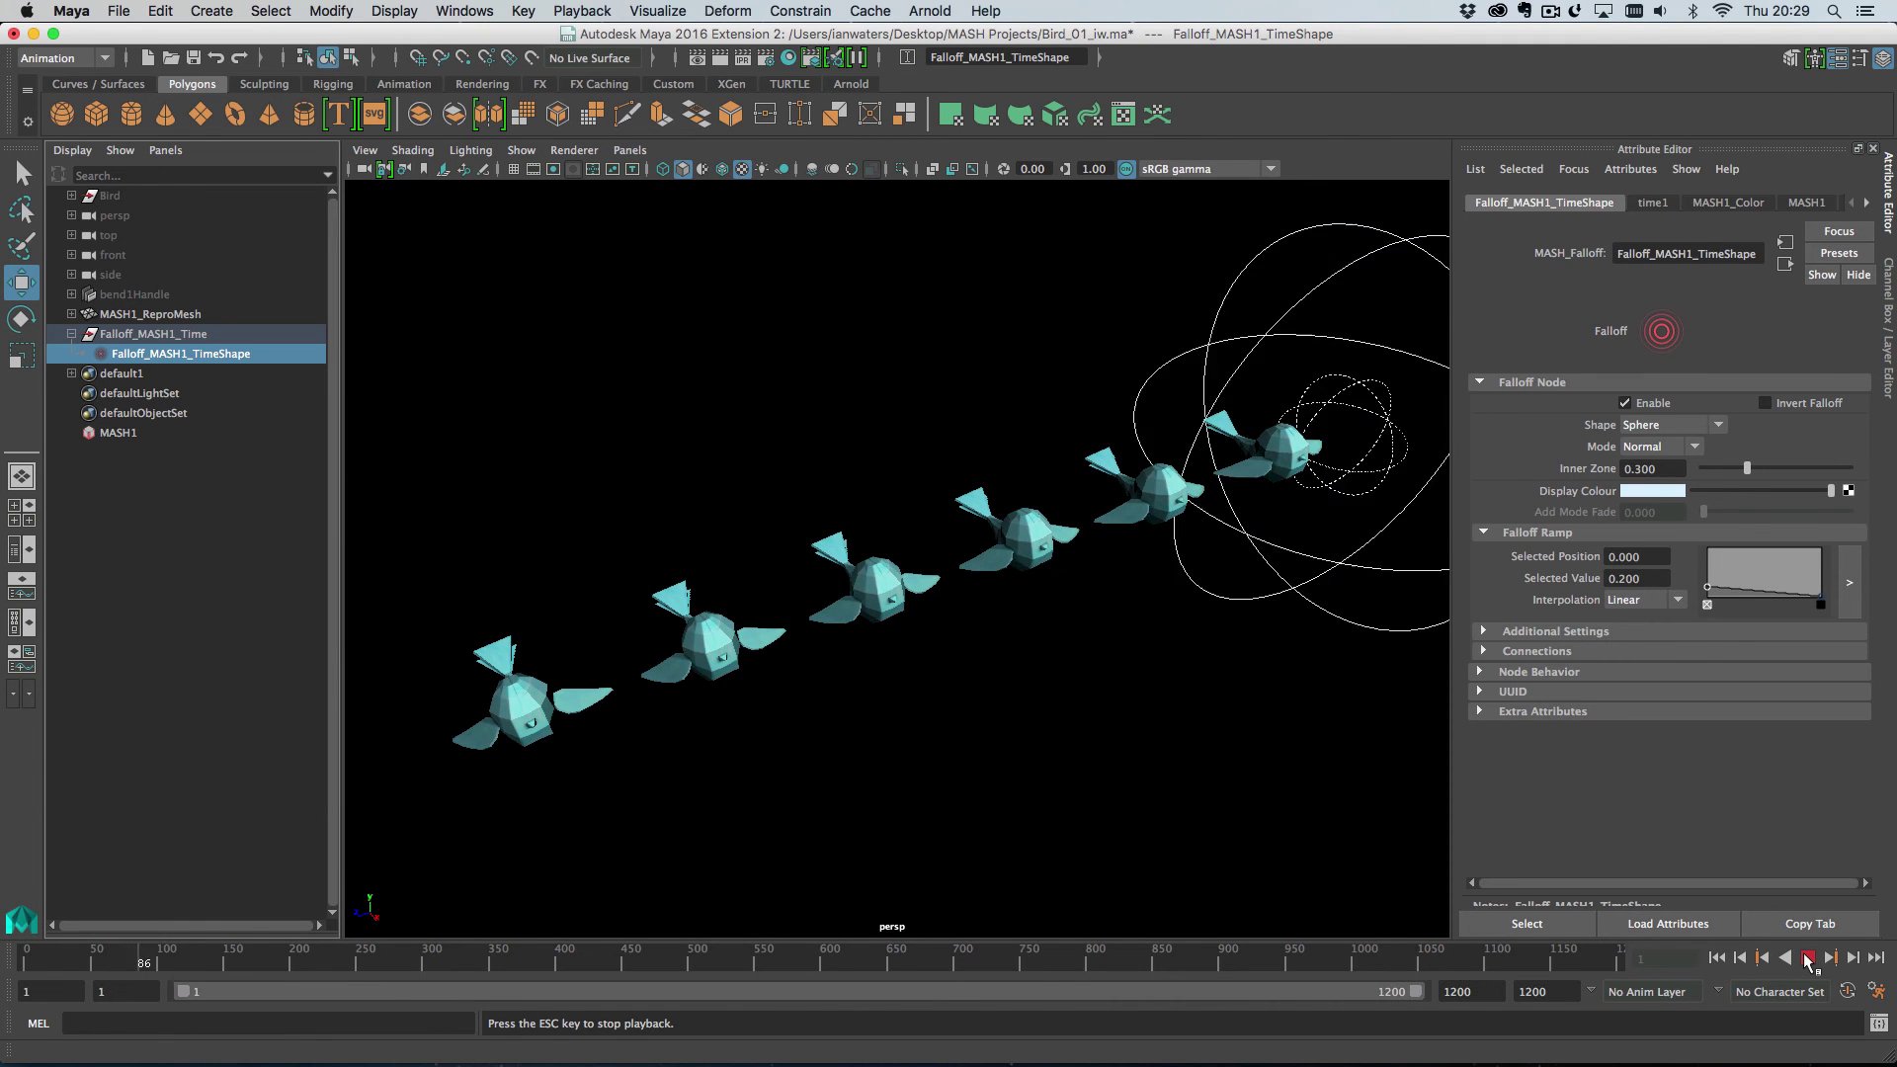
left_click(1807, 957)
- Switch the falloff's Mode to Add with the reduced ramp and replay the animation from the start
left_click(1676, 447)
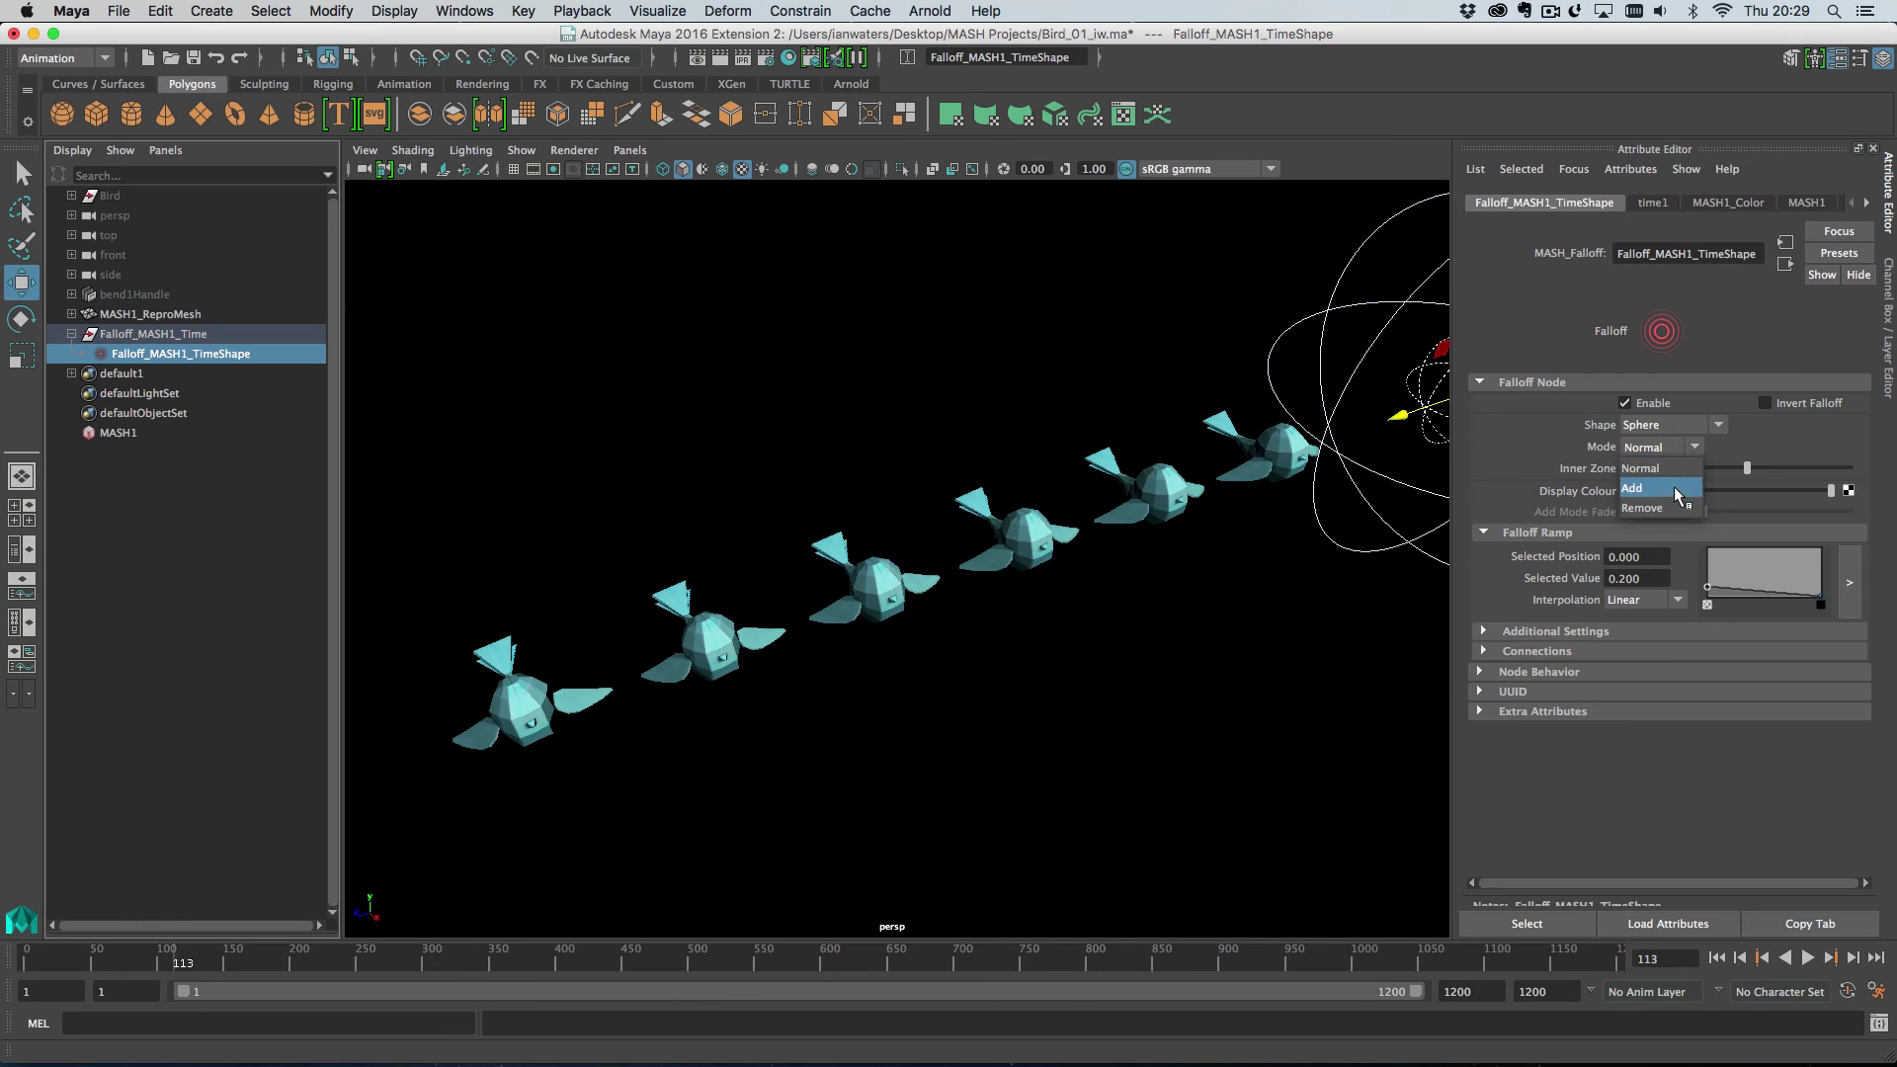
left_click(1673, 487)
left_click(1727, 958)
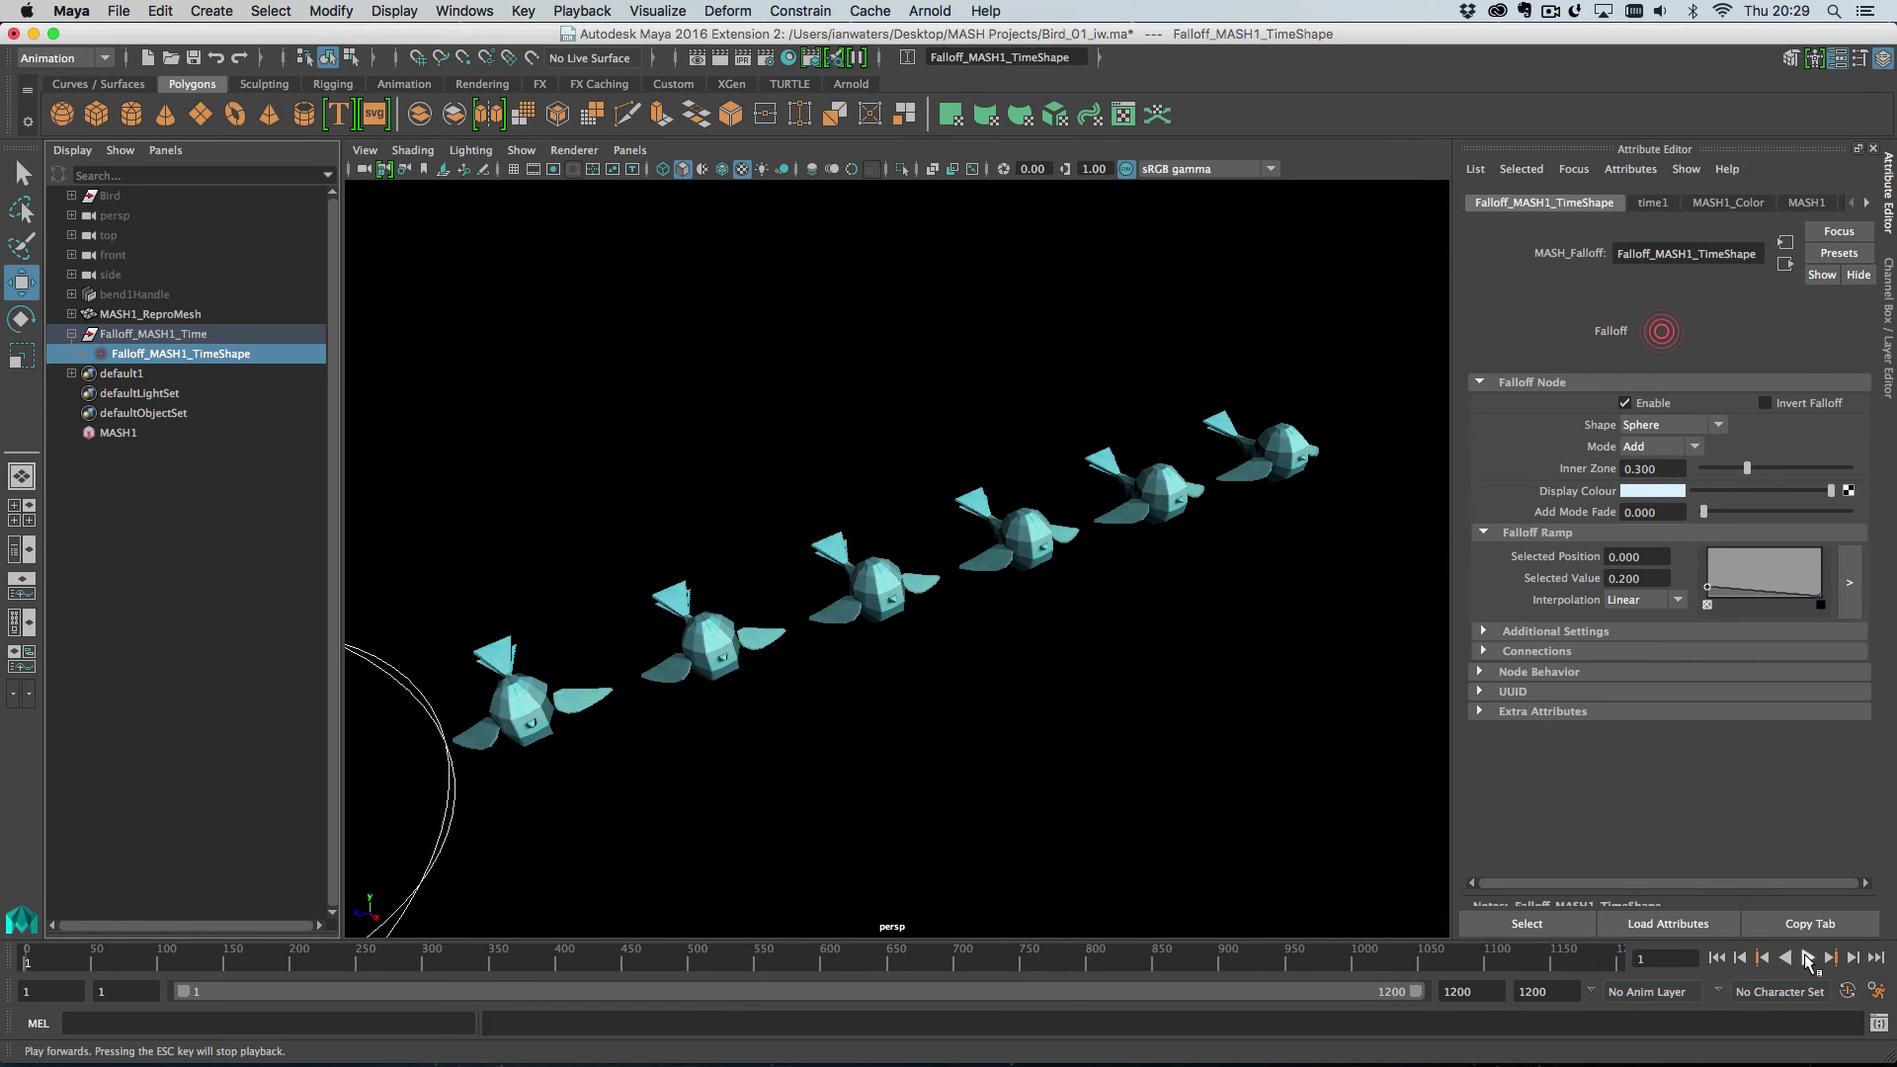
left_click(1807, 957)
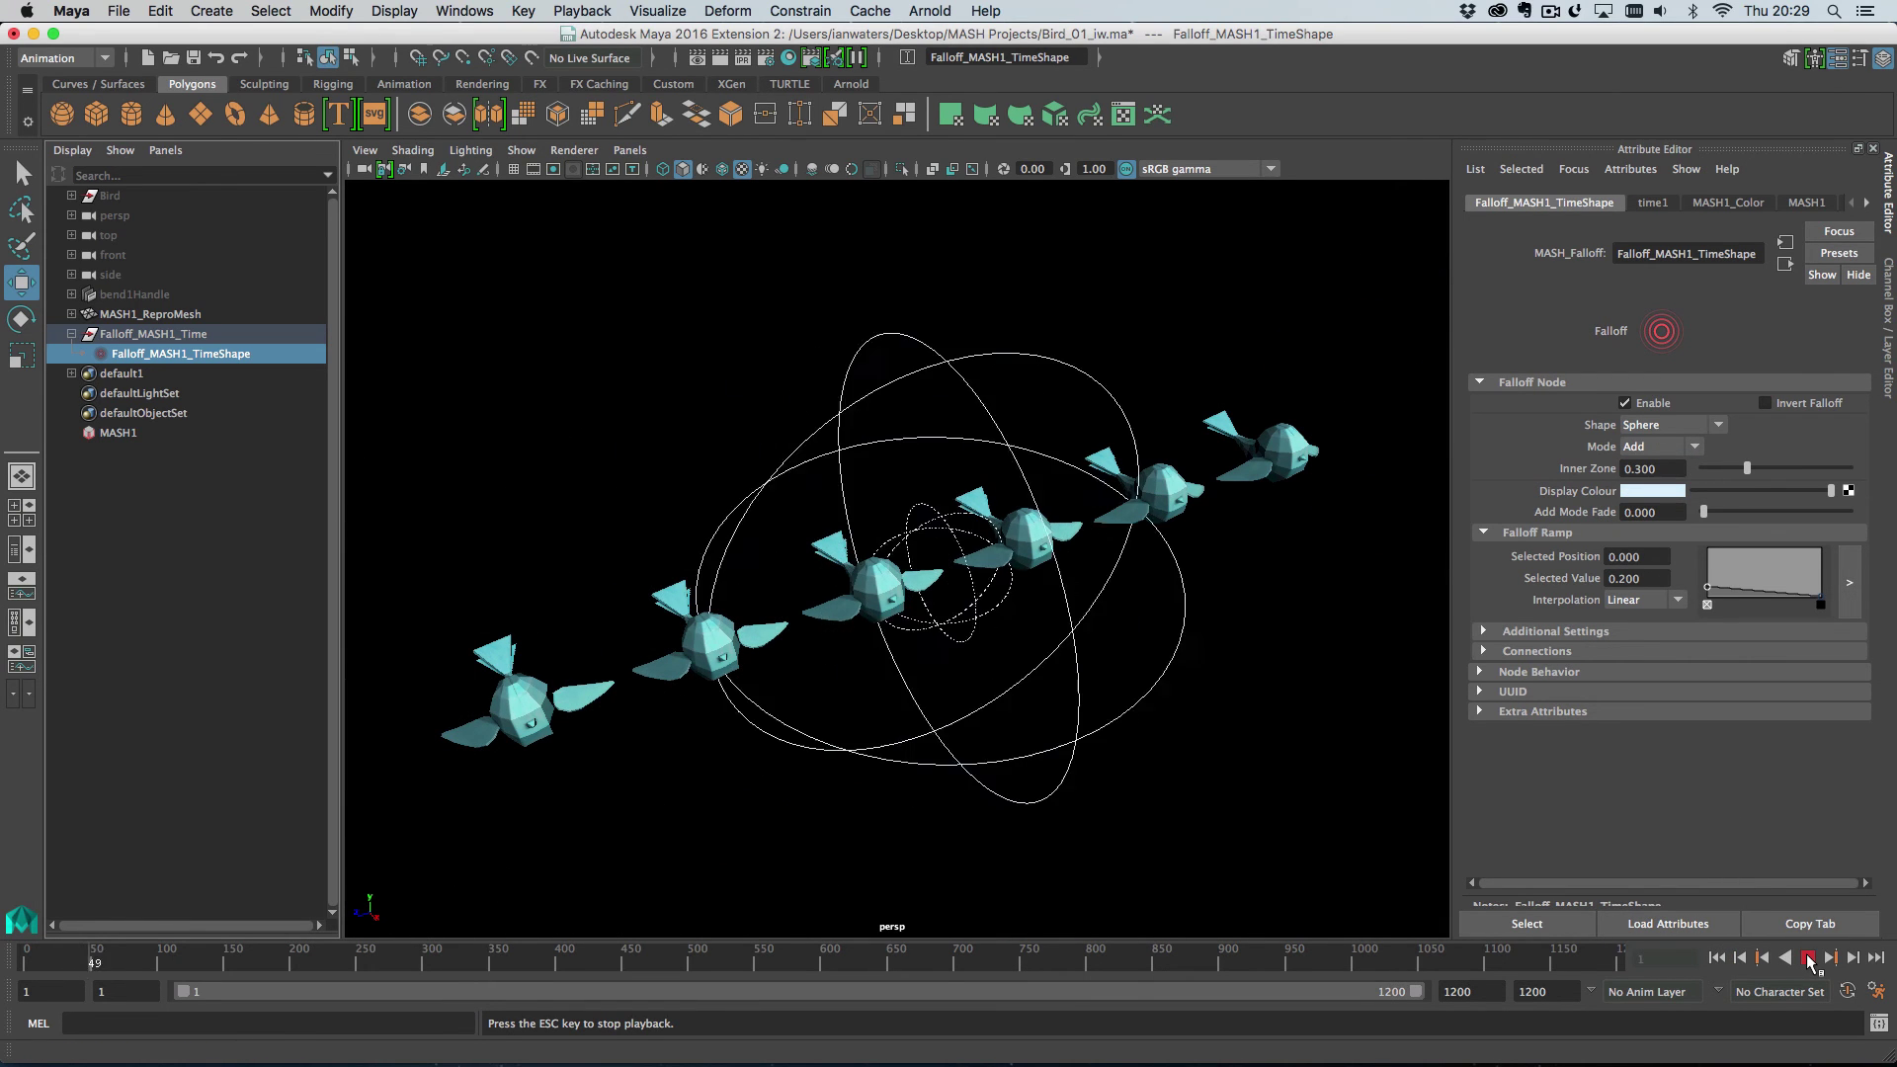
left_click(1807, 957)
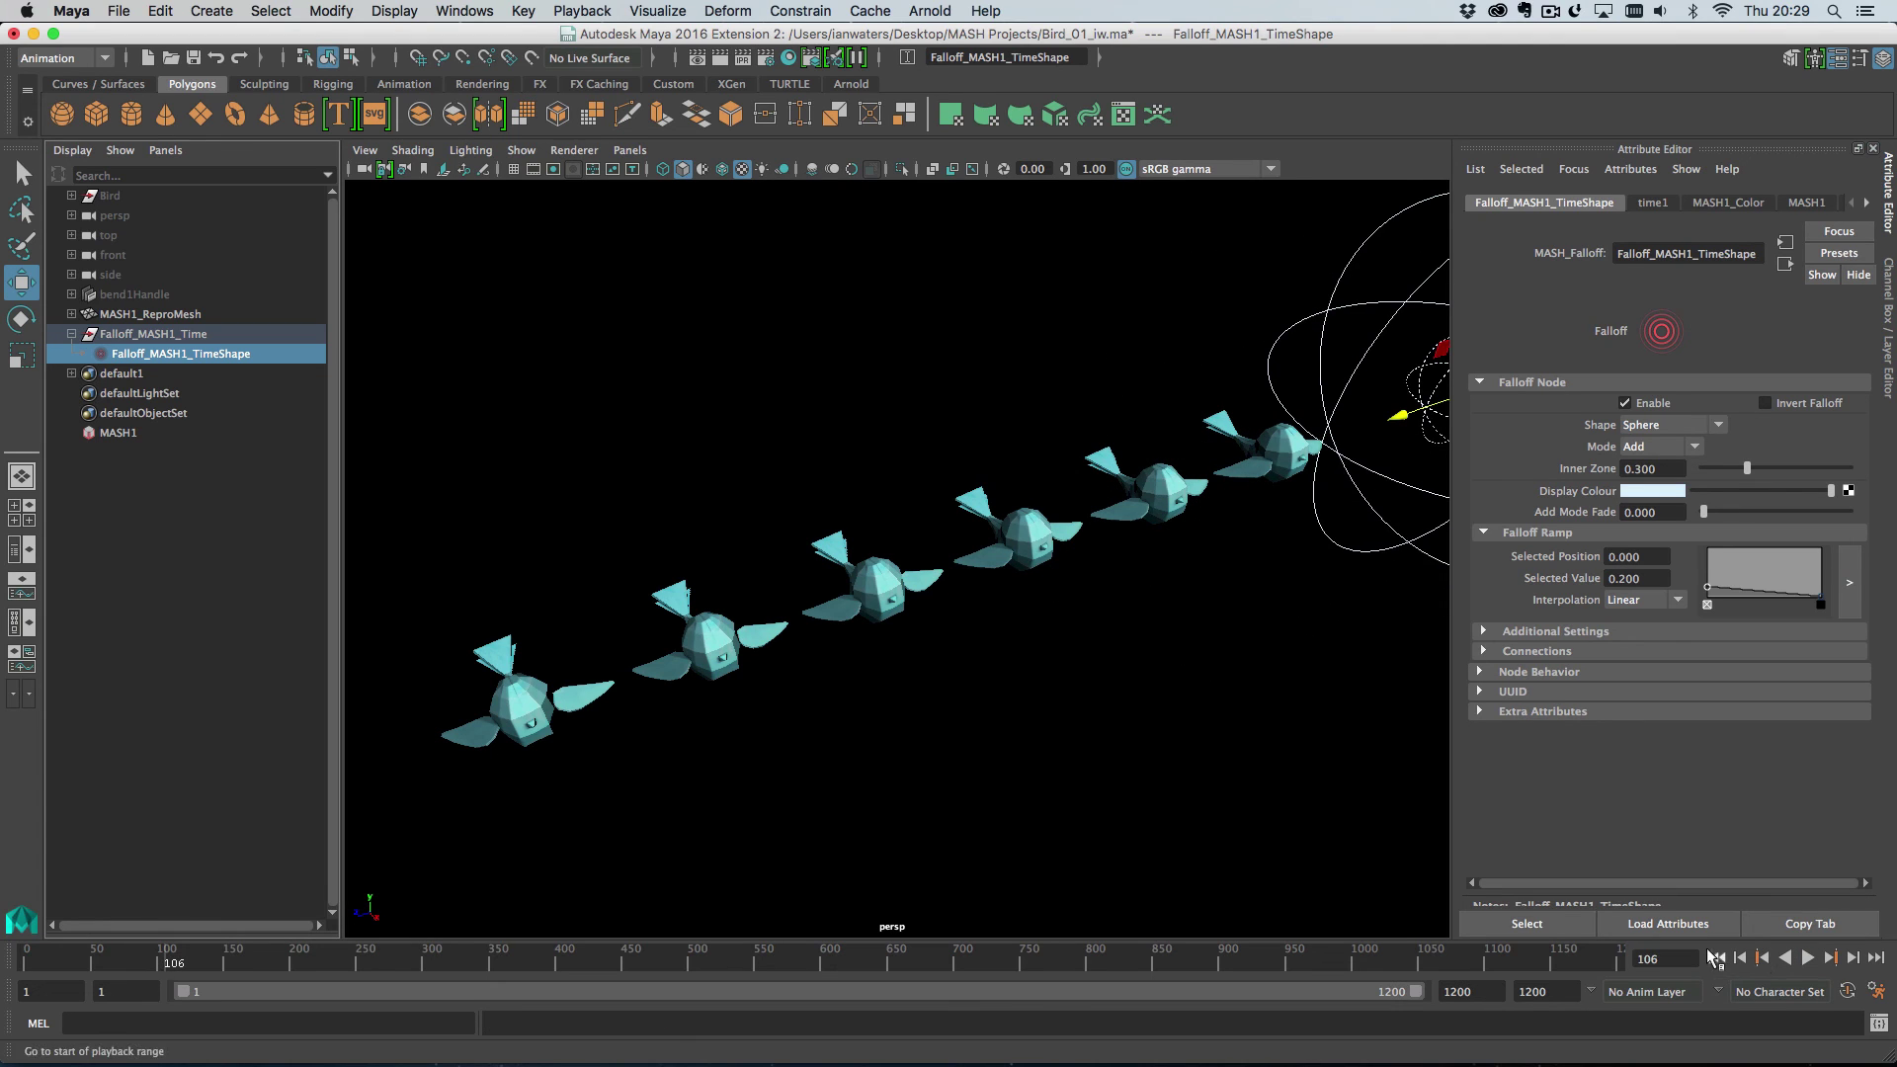
- Rewind, raise the first Falloff Ramp point to a value of 0.520 and play the animation
left_click(1717, 958)
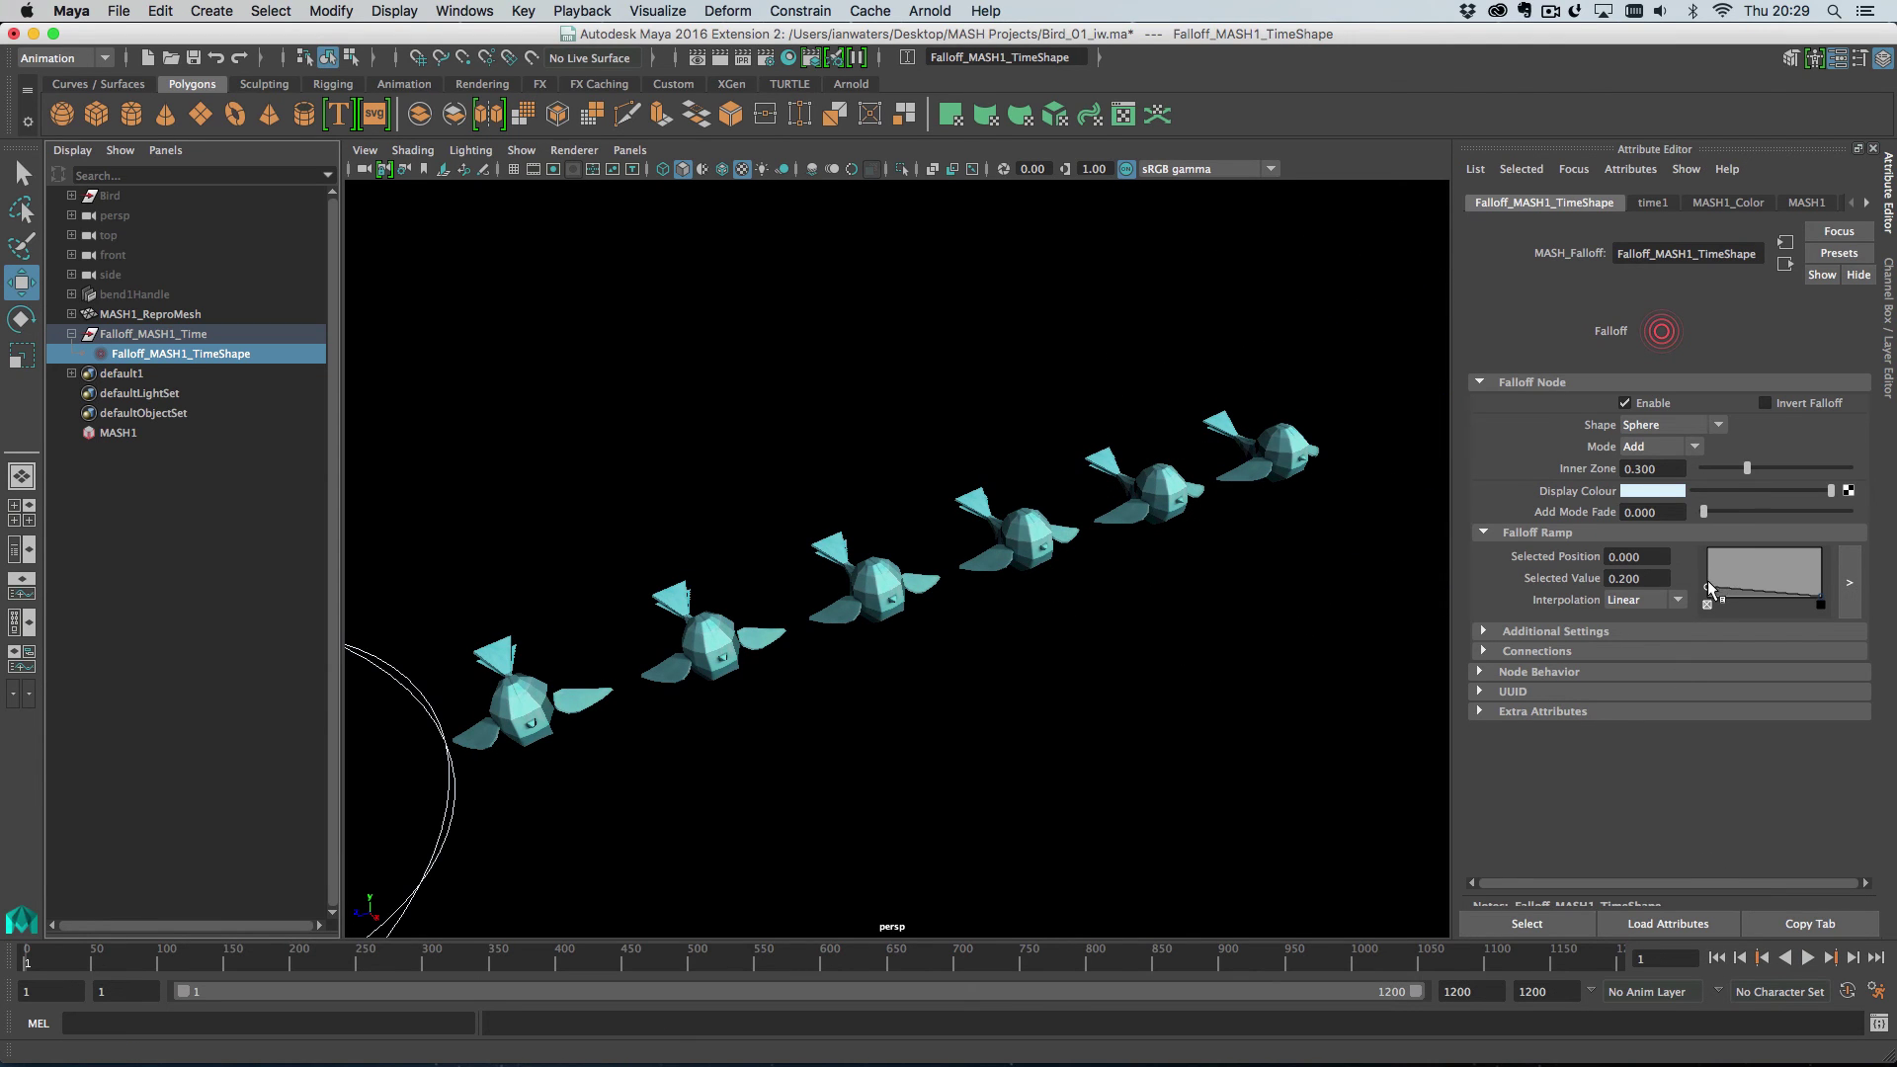
left_click_drag(1707, 587, 1701, 572)
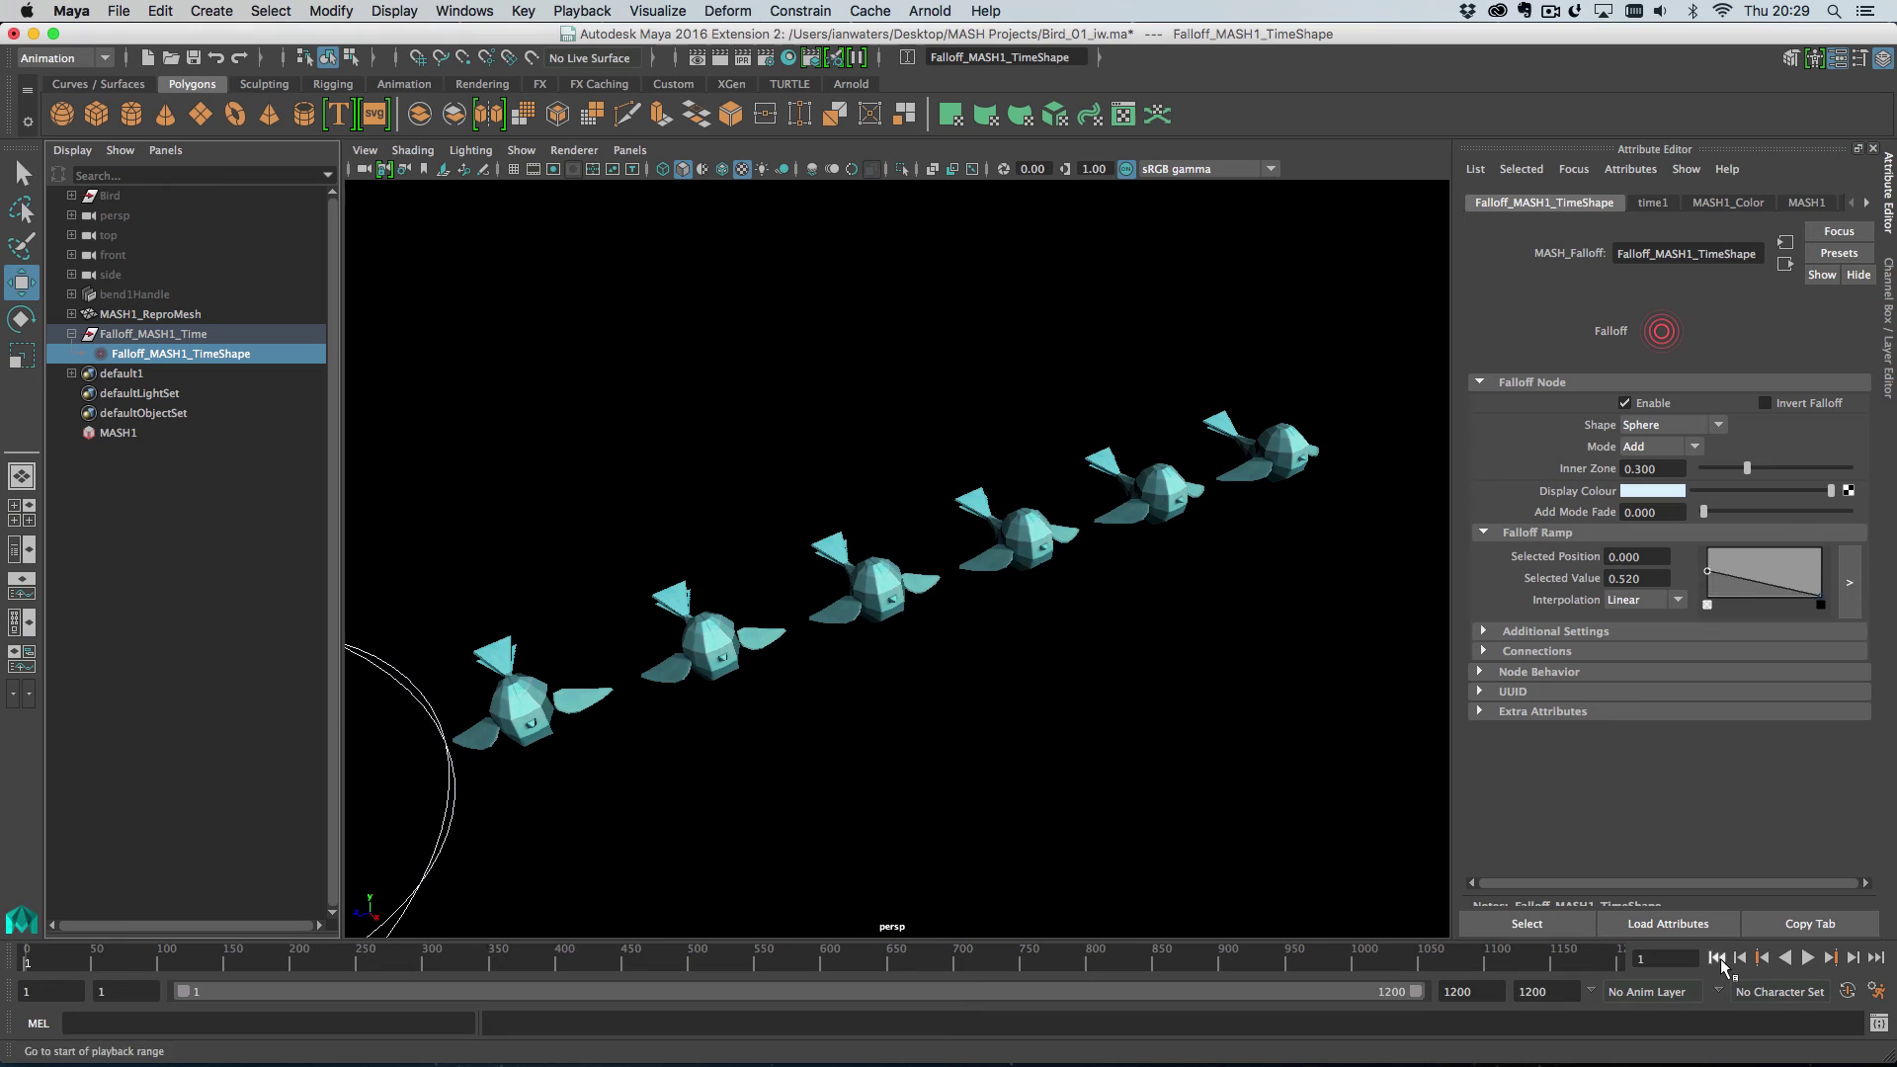
left_click(1807, 958)
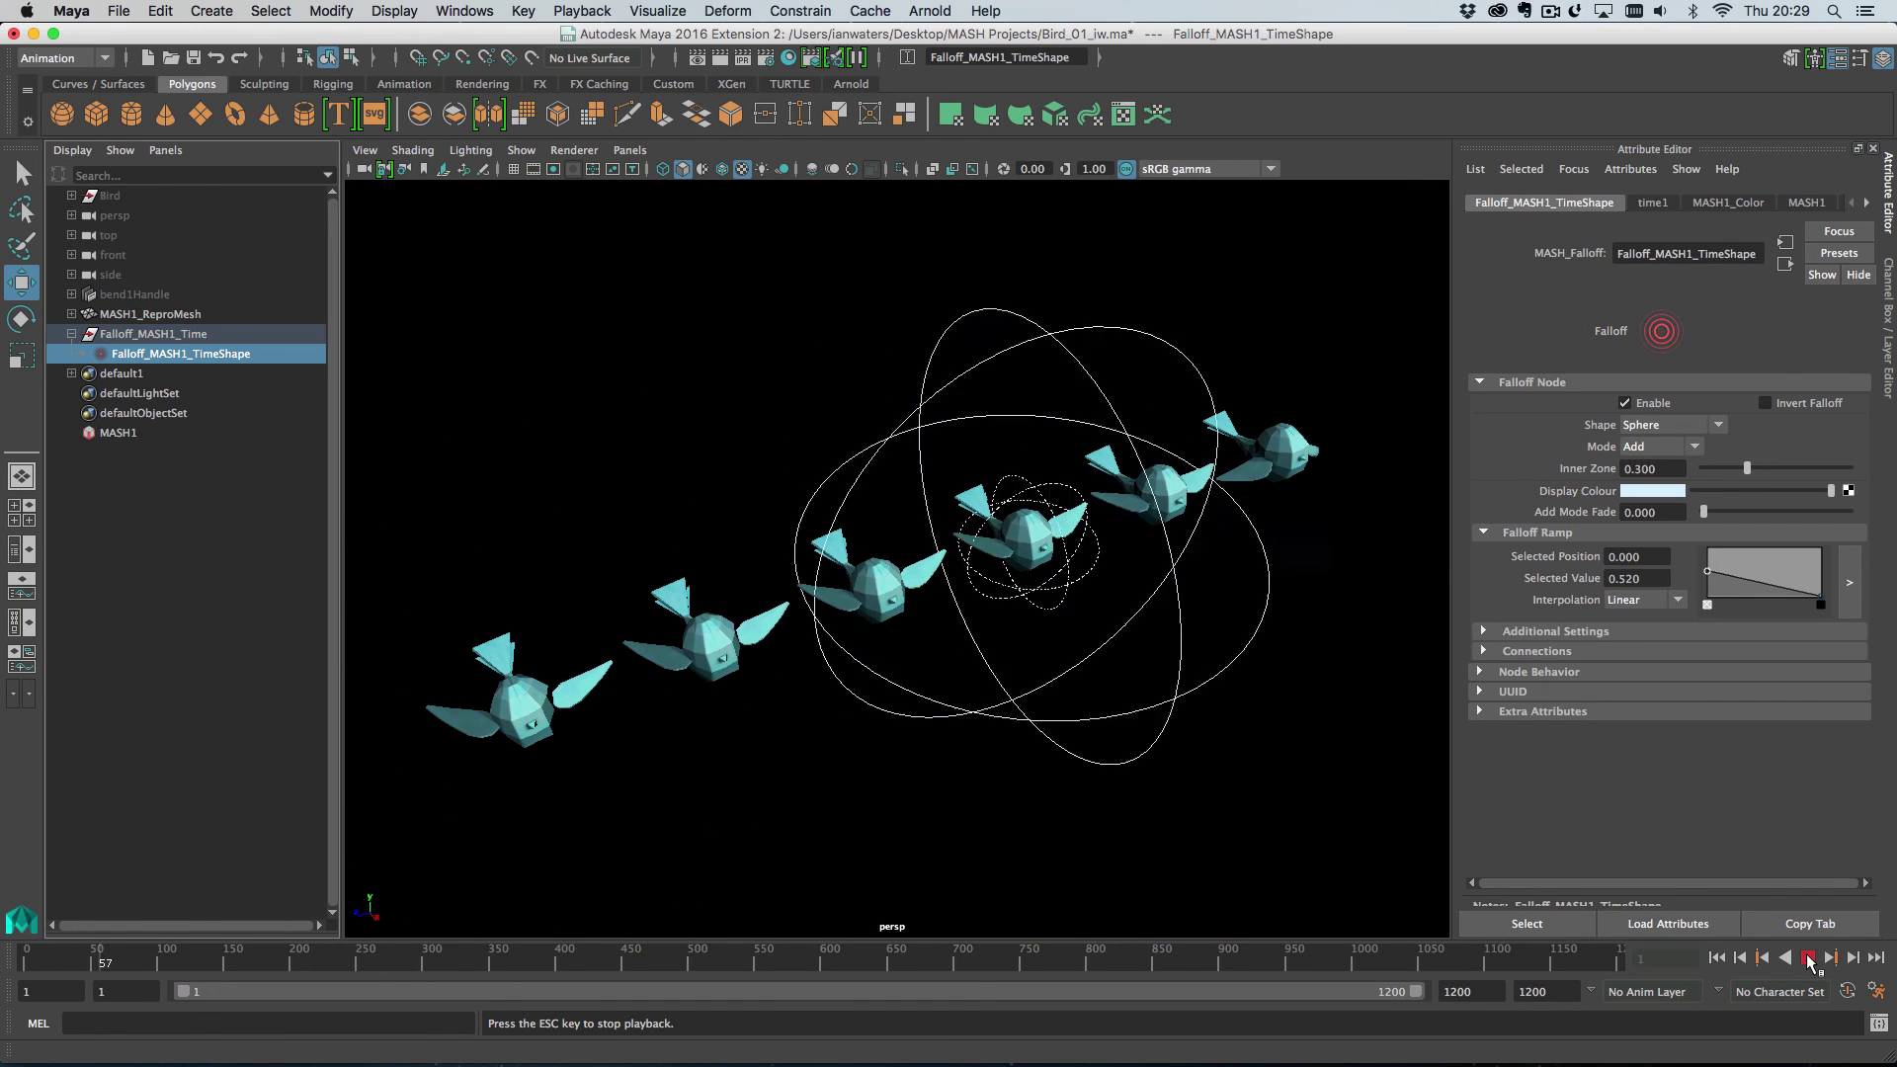
left_click(1807, 958)
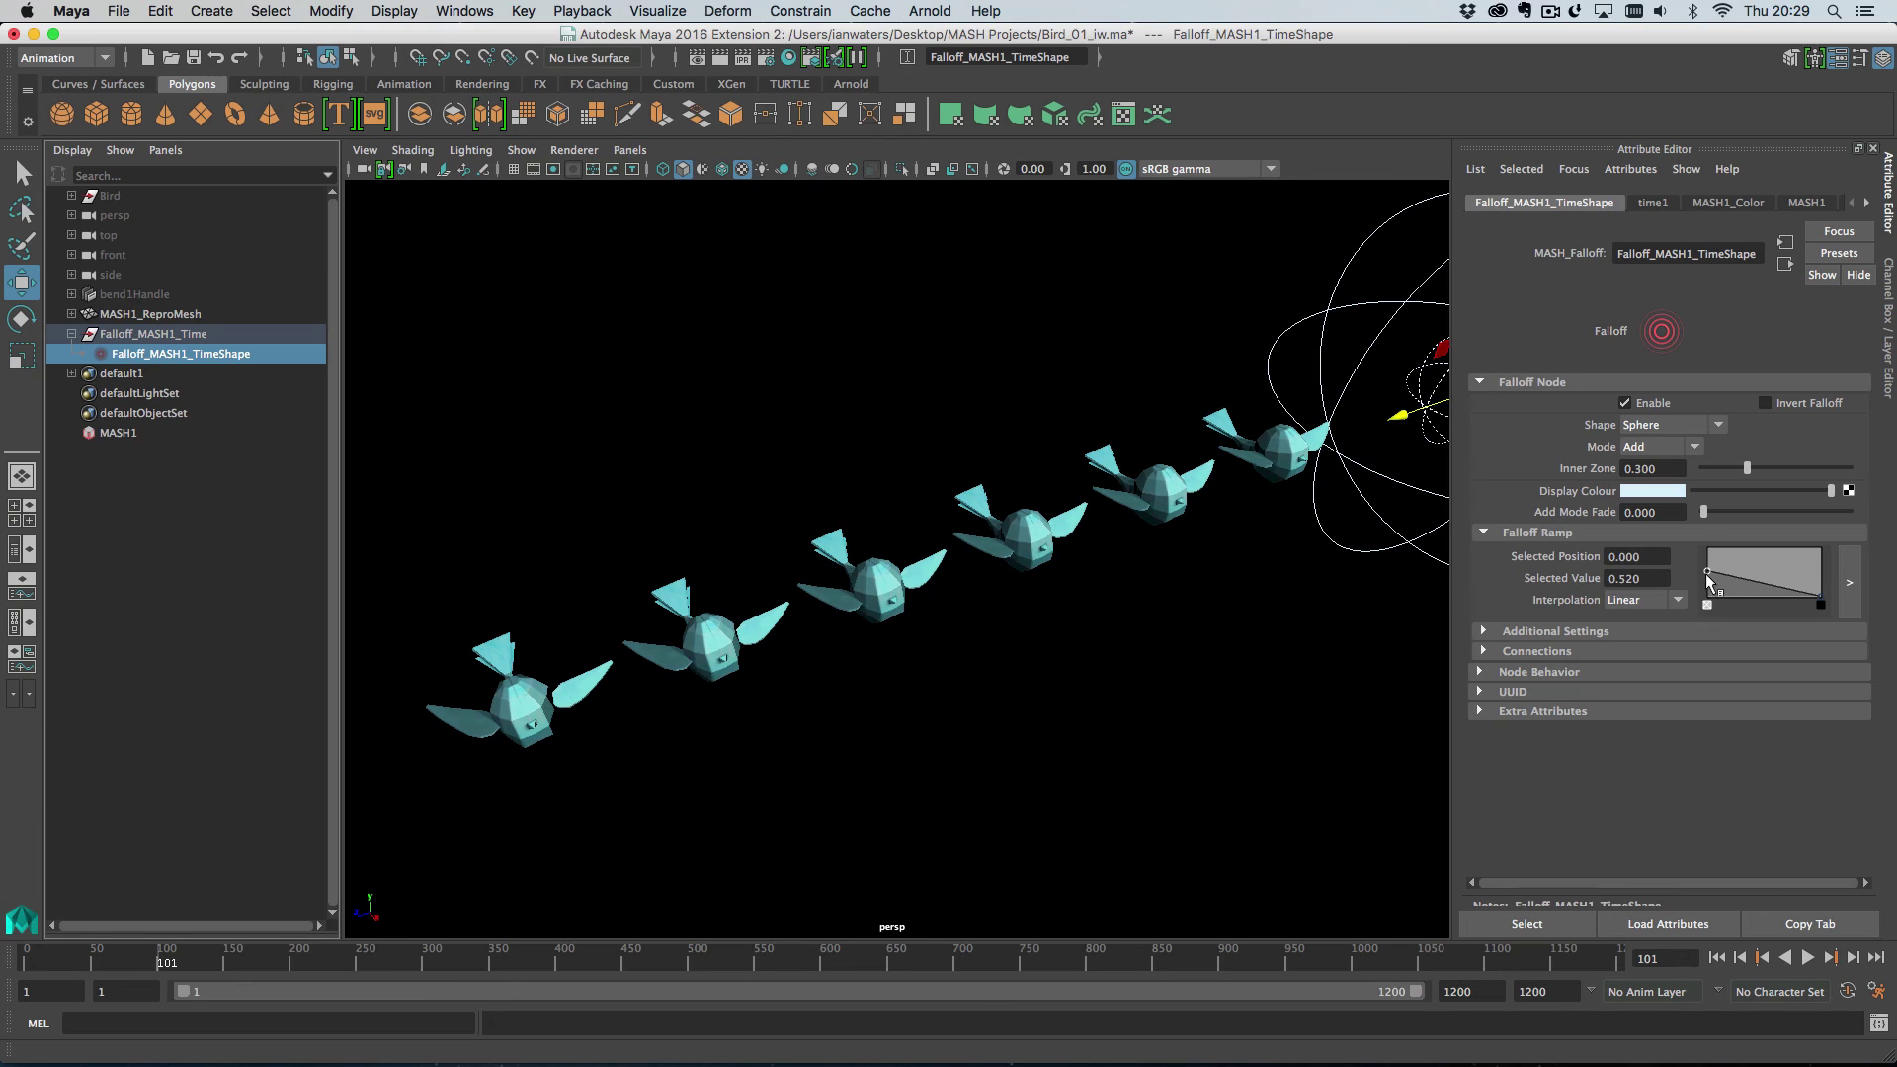
- Restore the first Falloff Ramp point to 1.000, set the falloff's Mode to Normal and replay the animation
left_click_drag(1709, 577, 1691, 519)
left_click(1681, 447)
left_click(1659, 435)
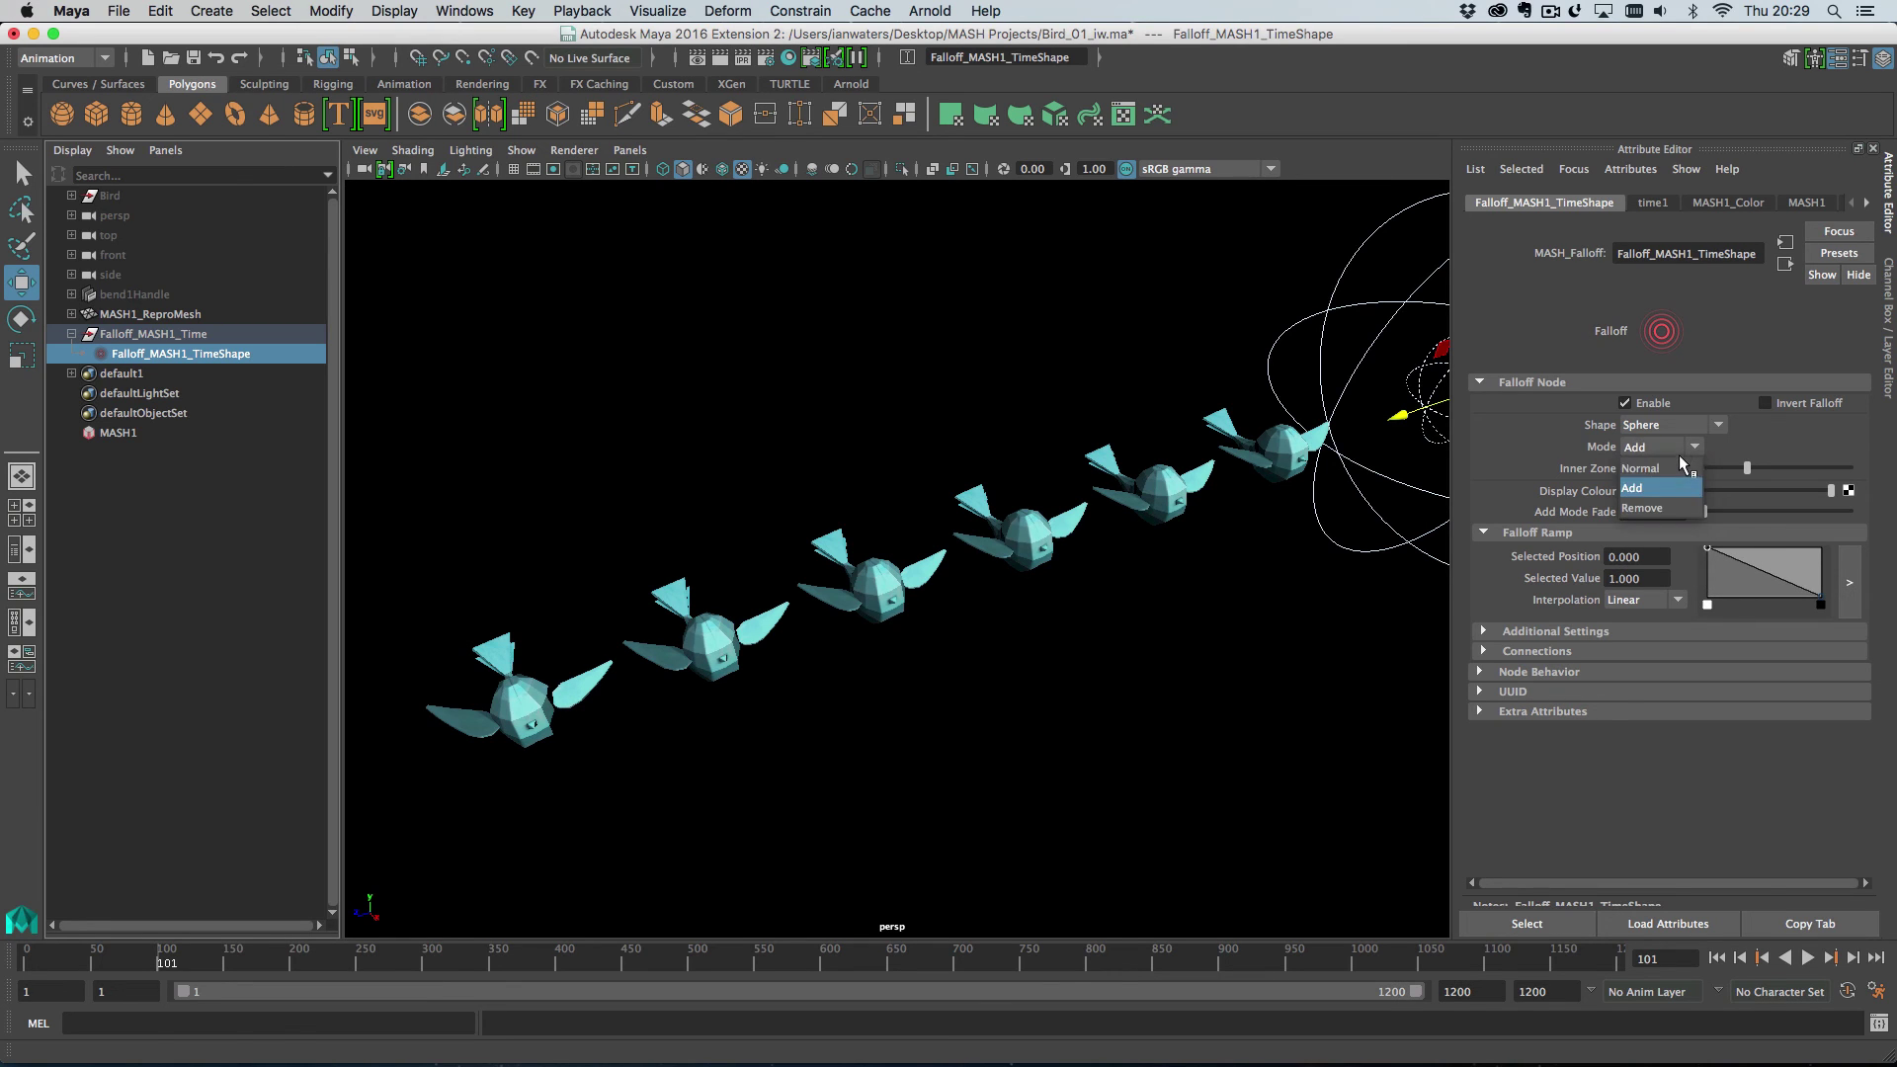
left_click(1763, 959)
left_click(1807, 958)
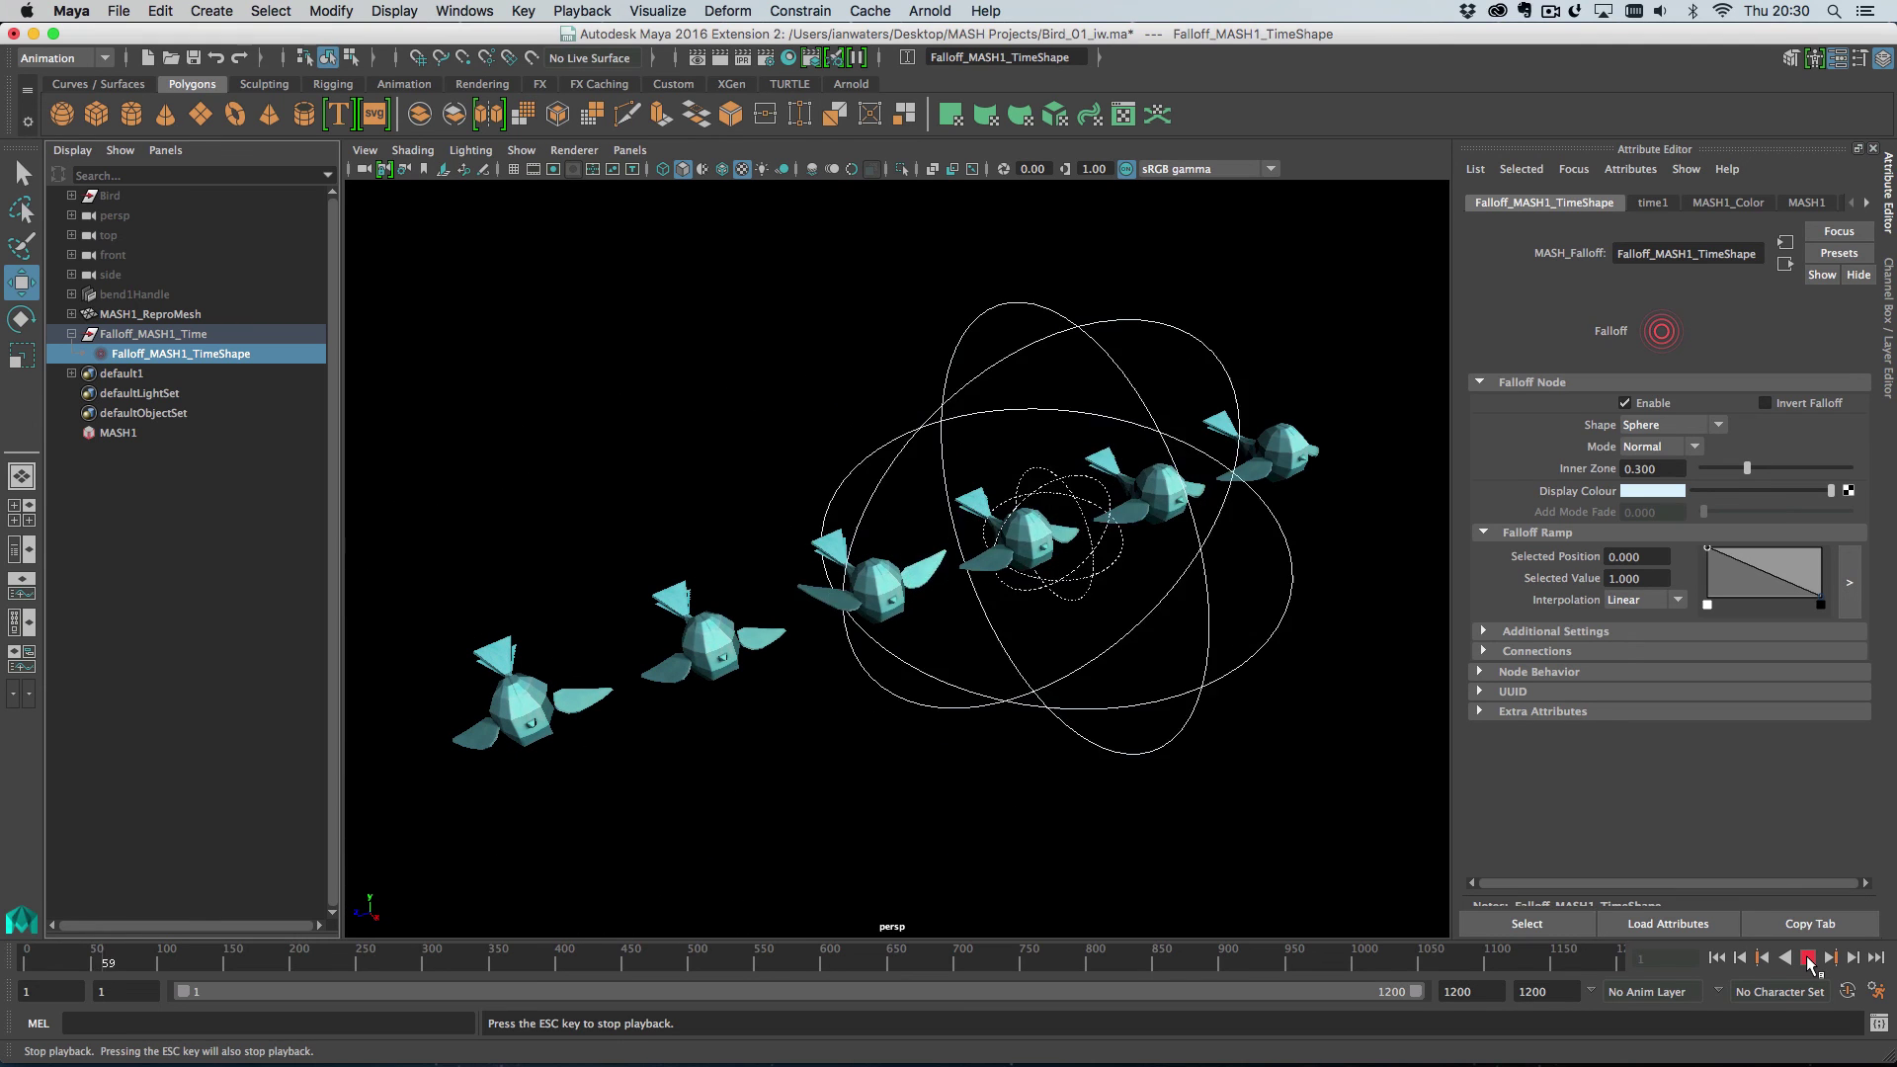
left_click(1808, 958)
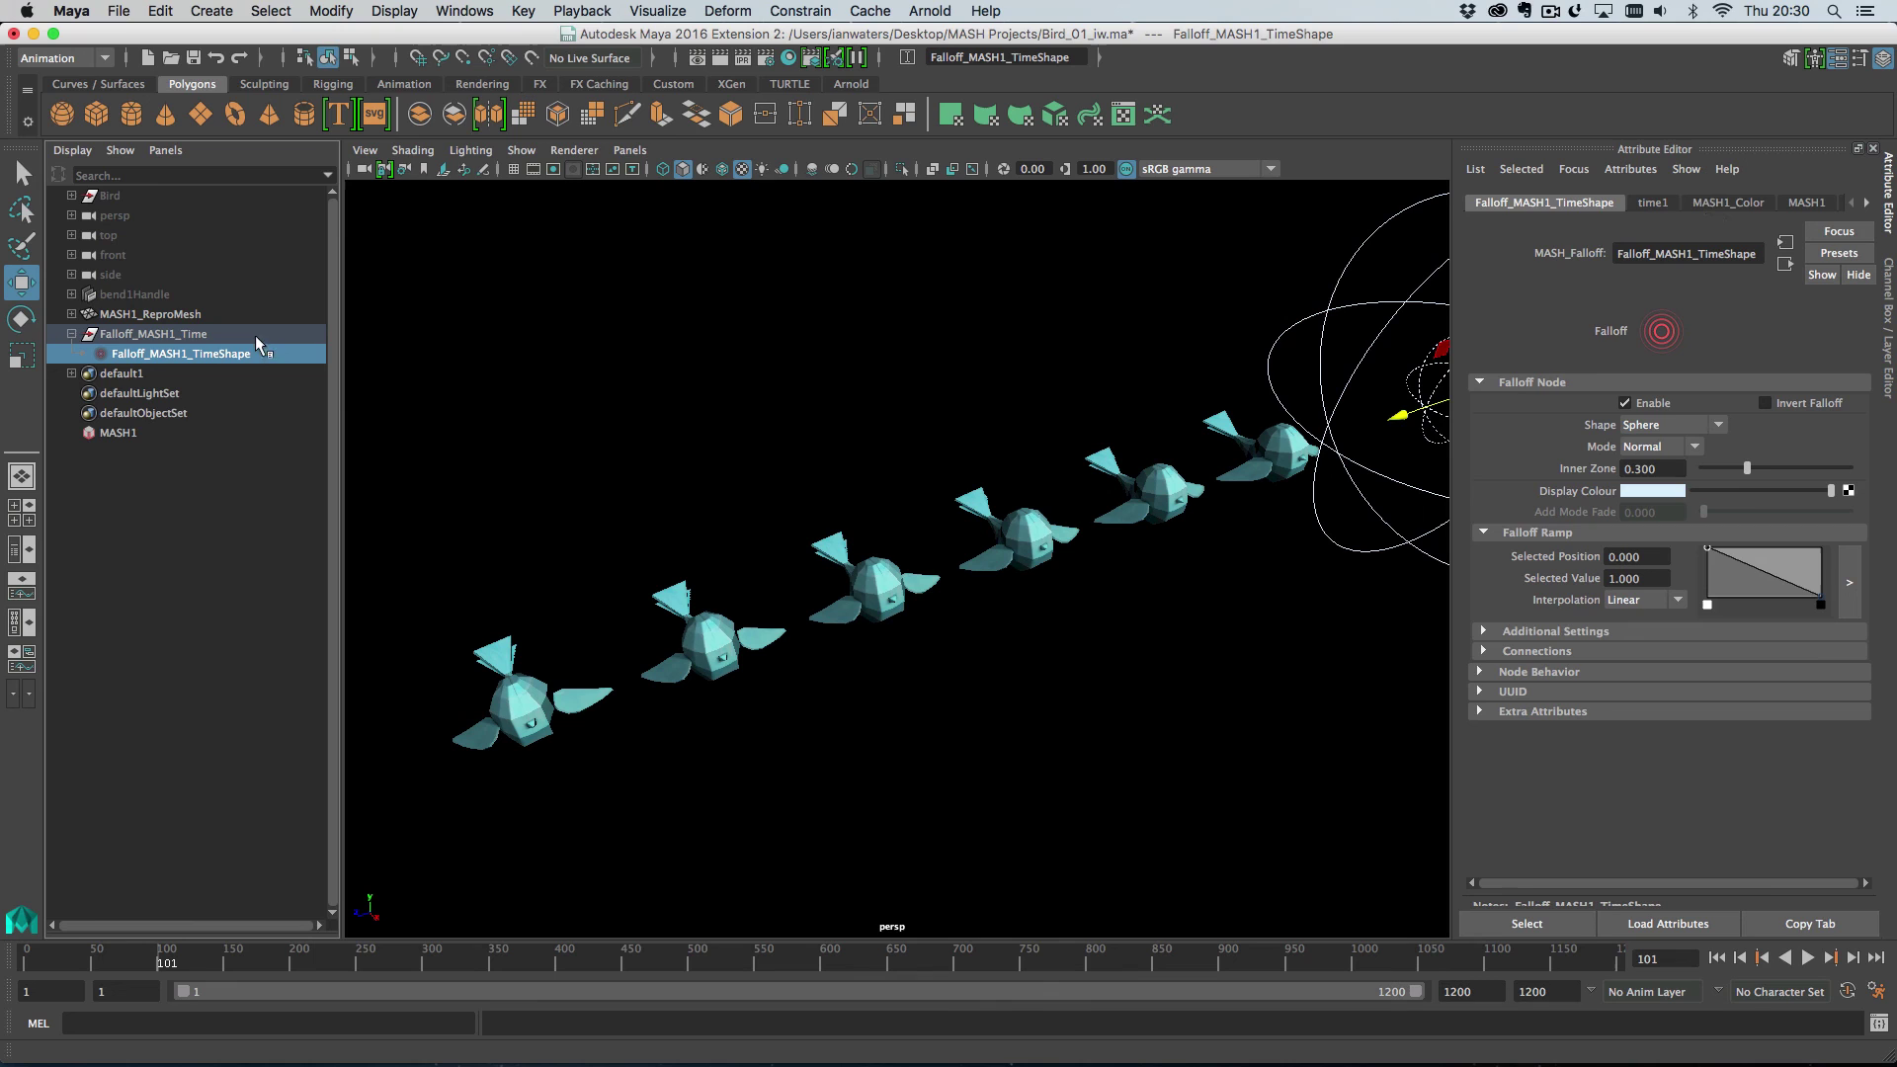
- Set the MASH1 Time node's Strength Mode to None
left_click(148, 436)
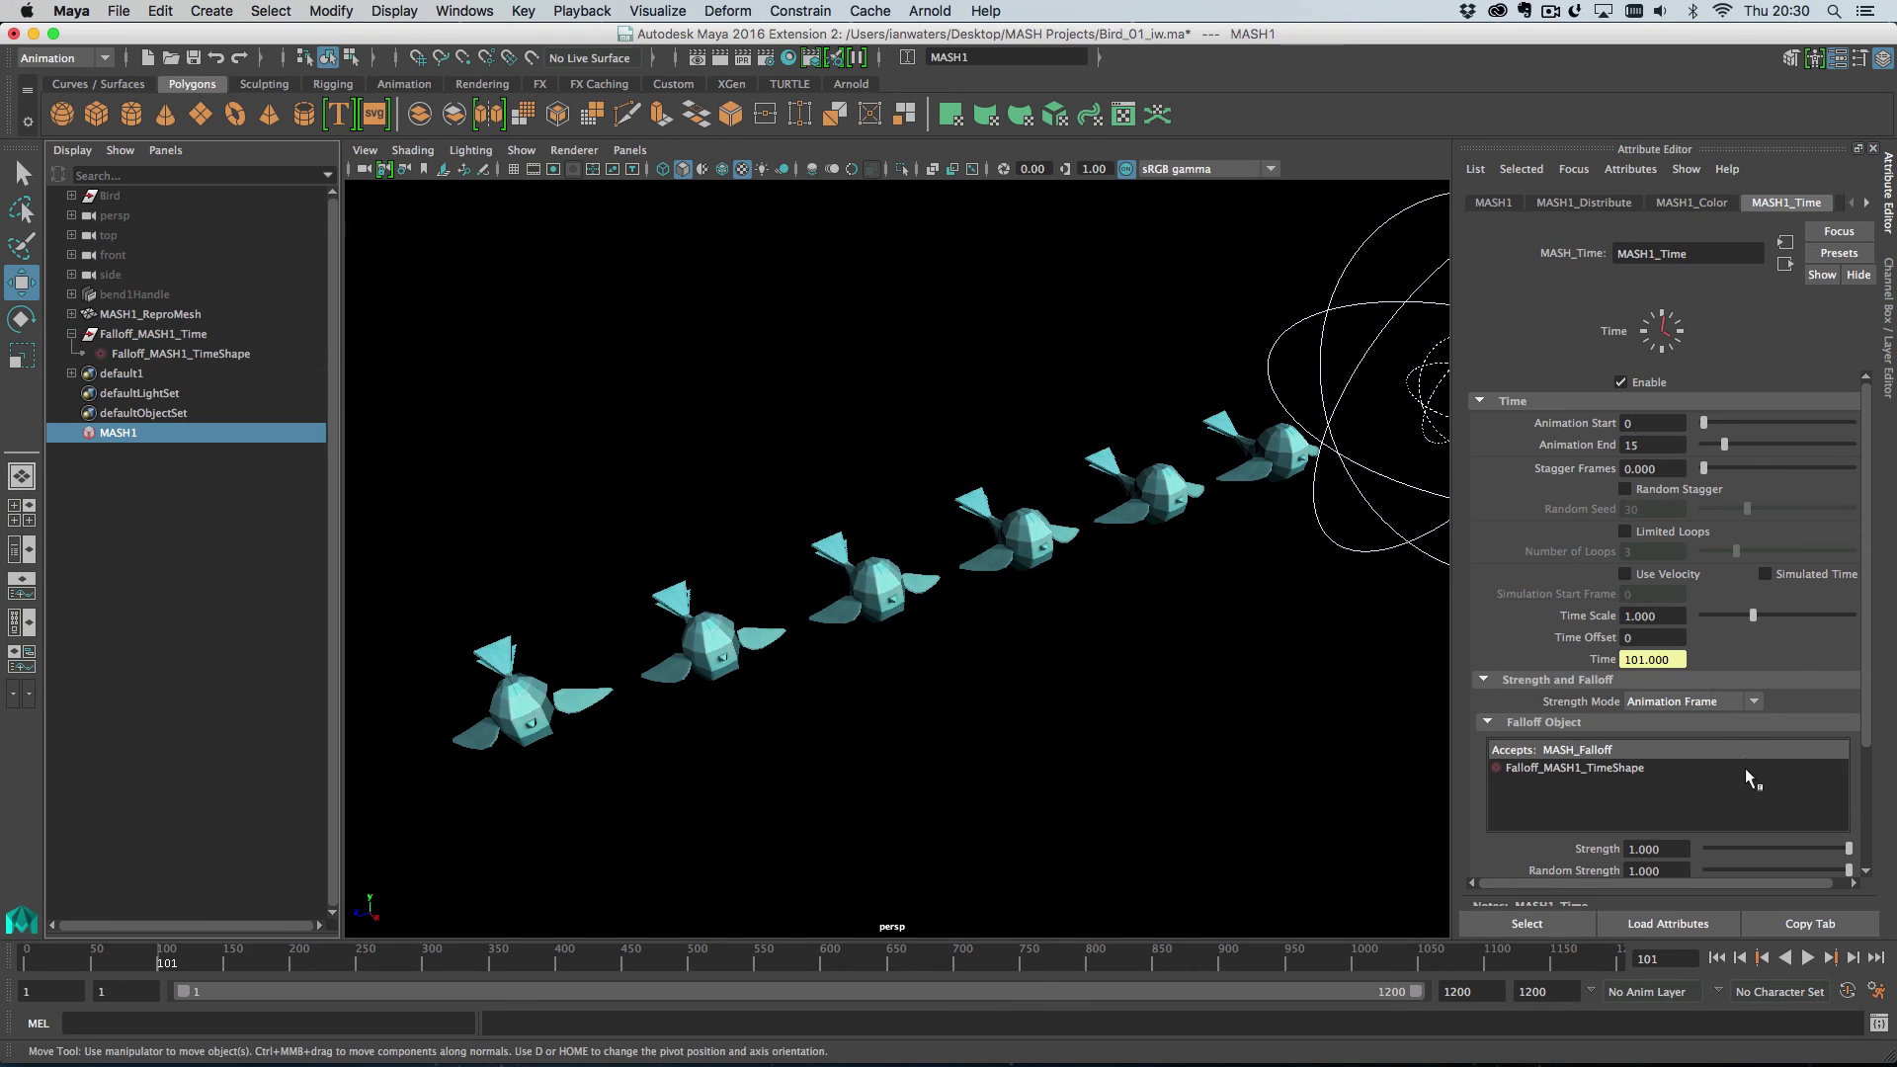
left_click(1716, 700)
left_click(1710, 712)
- Start playback and raise the Time node's Stagger Frames to 10
left_click(1807, 957)
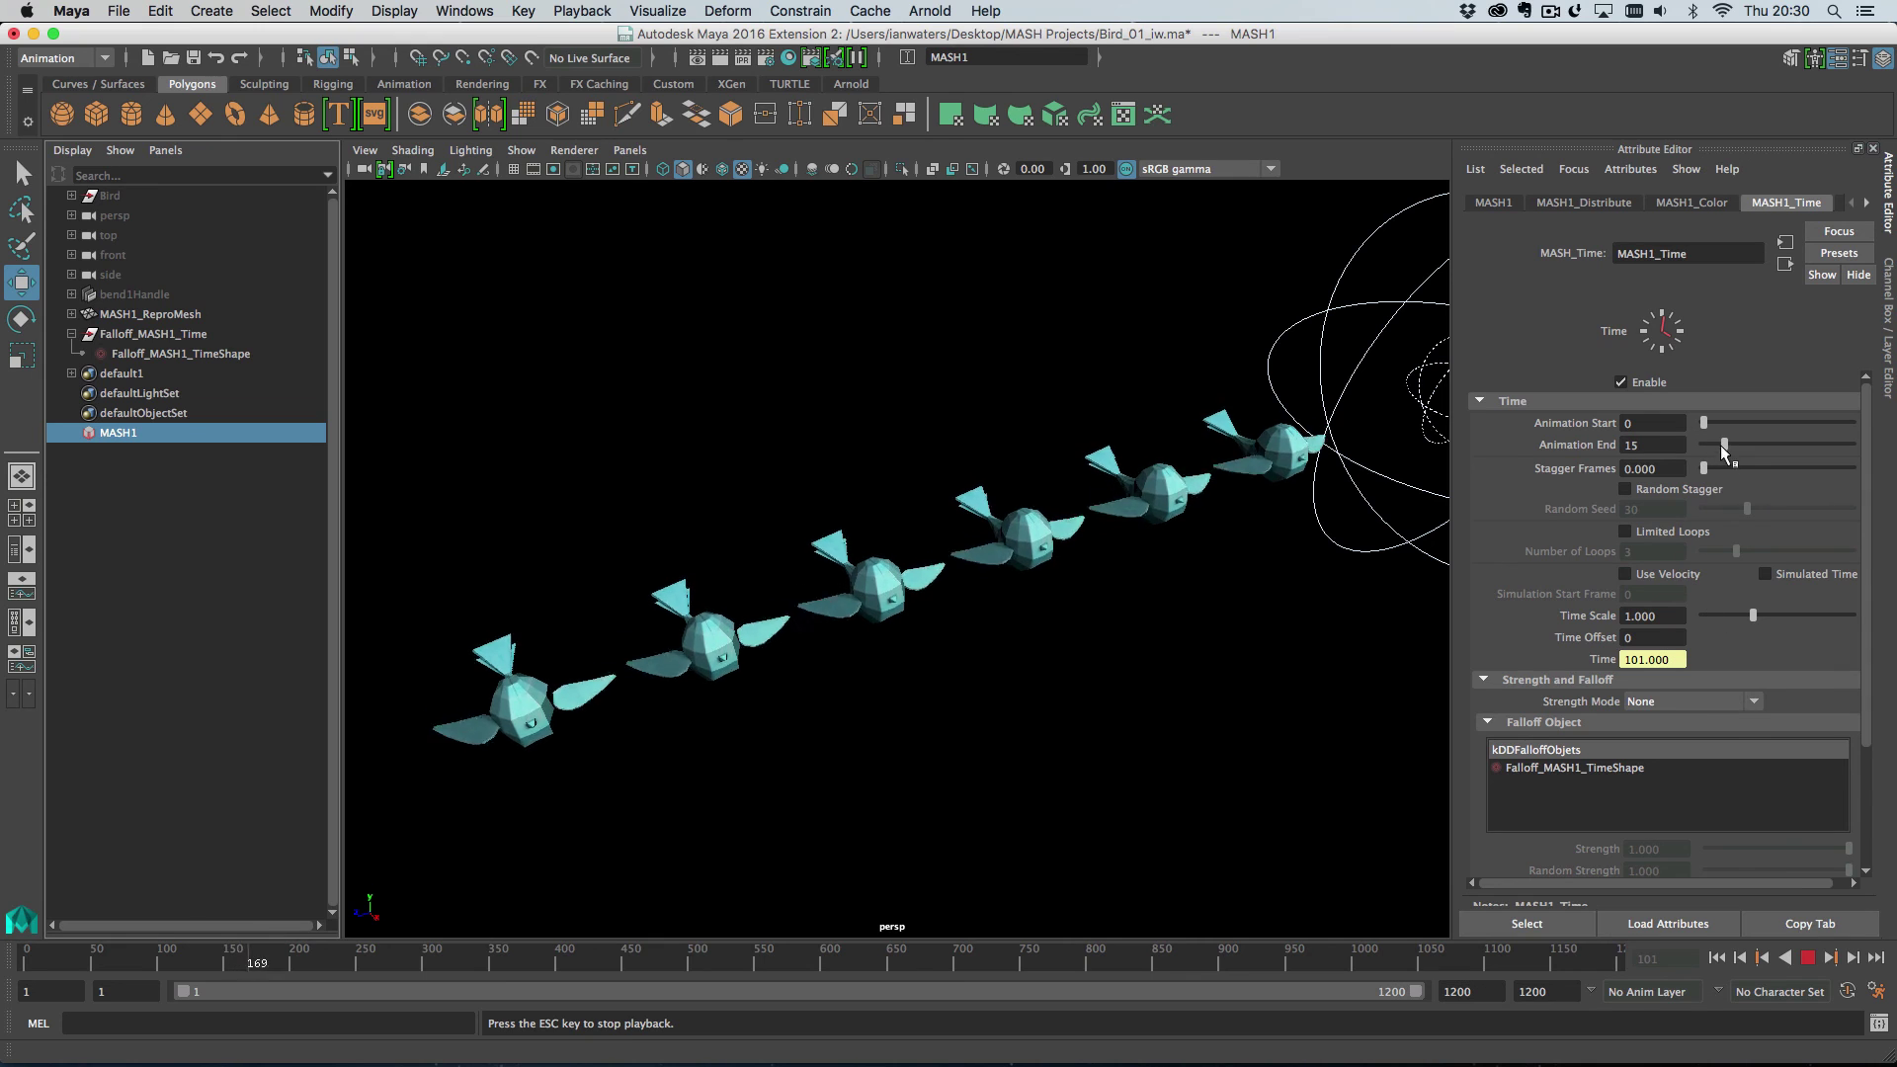
left_click_drag(1703, 468, 1855, 469)
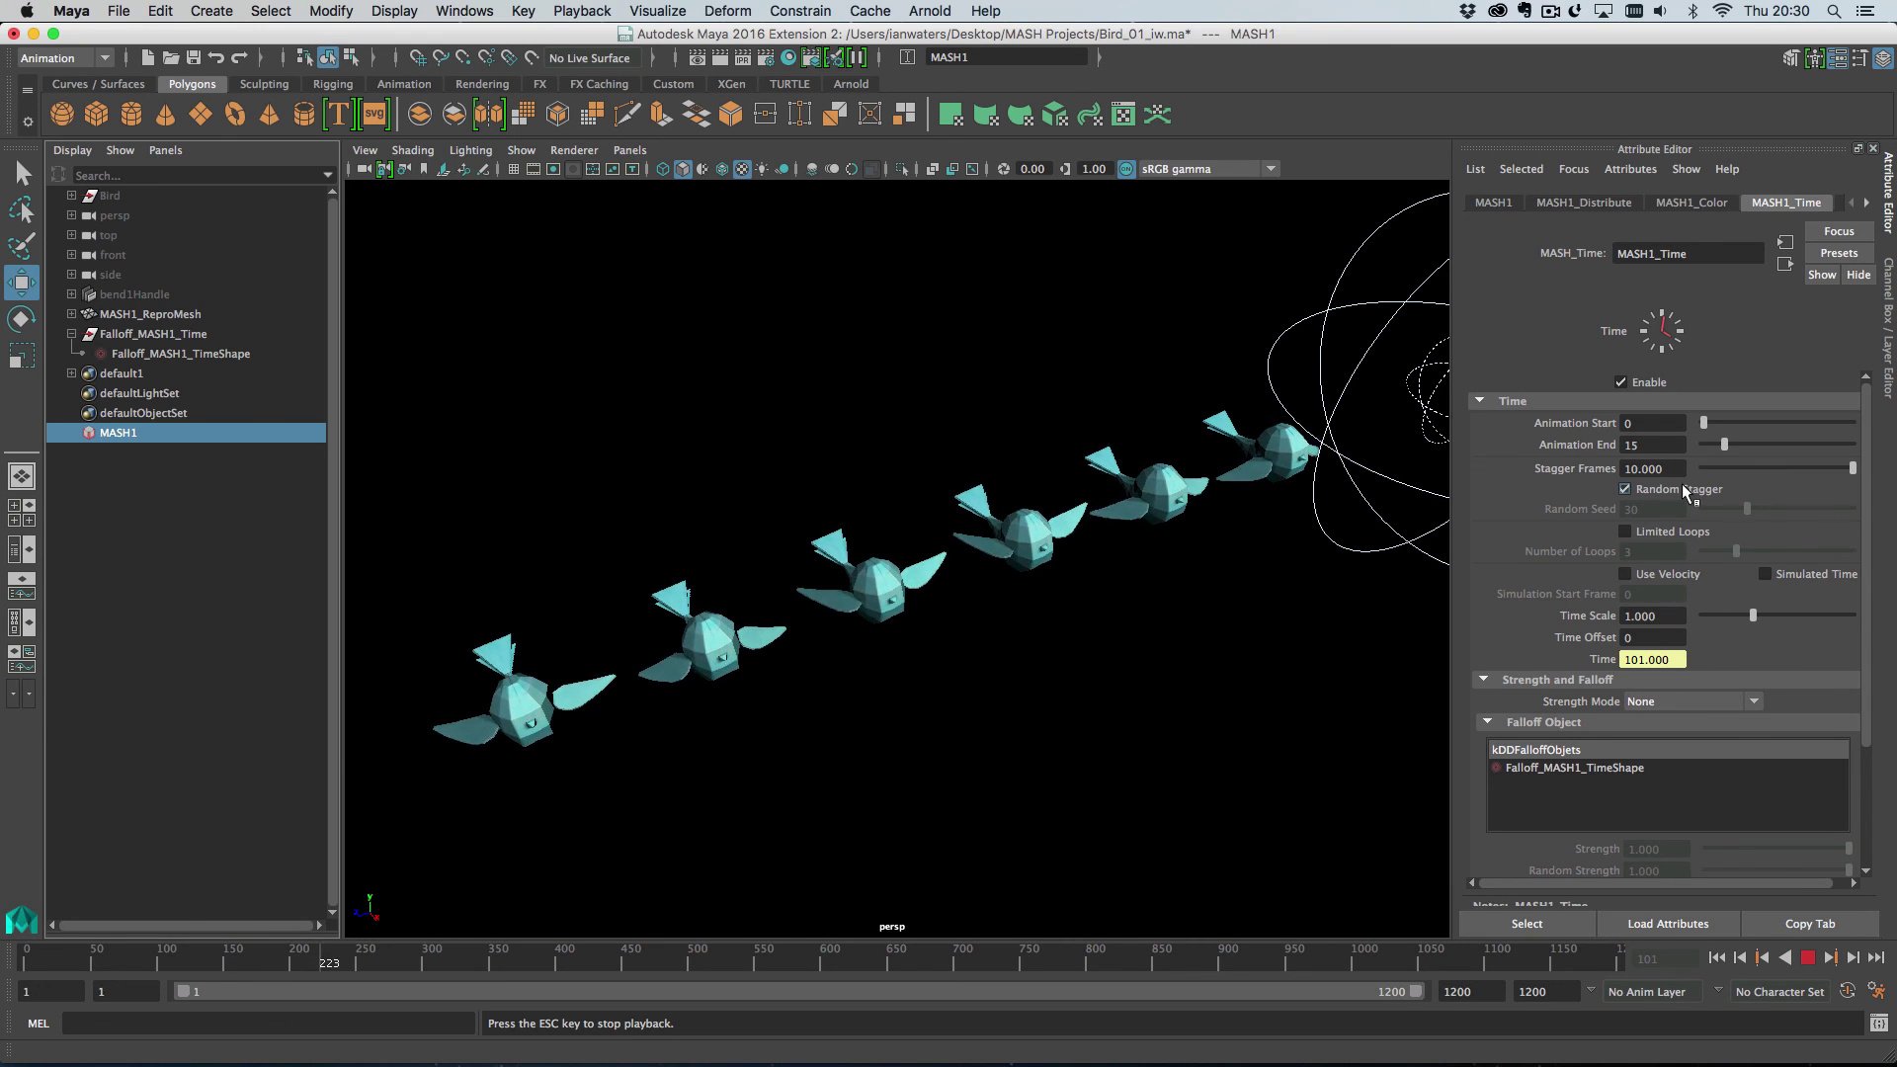